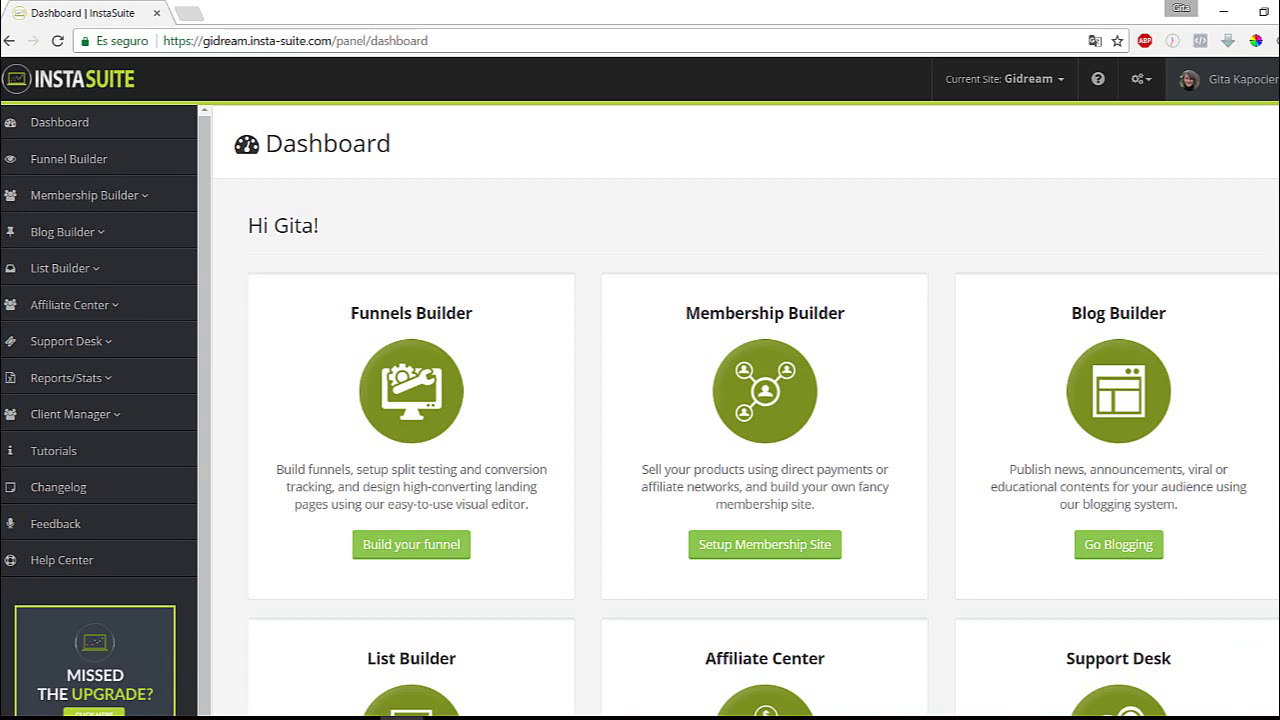
Look over the dashboard's builder modules and open the Manage Sites page.
scroll(640, 387, "down", 2)
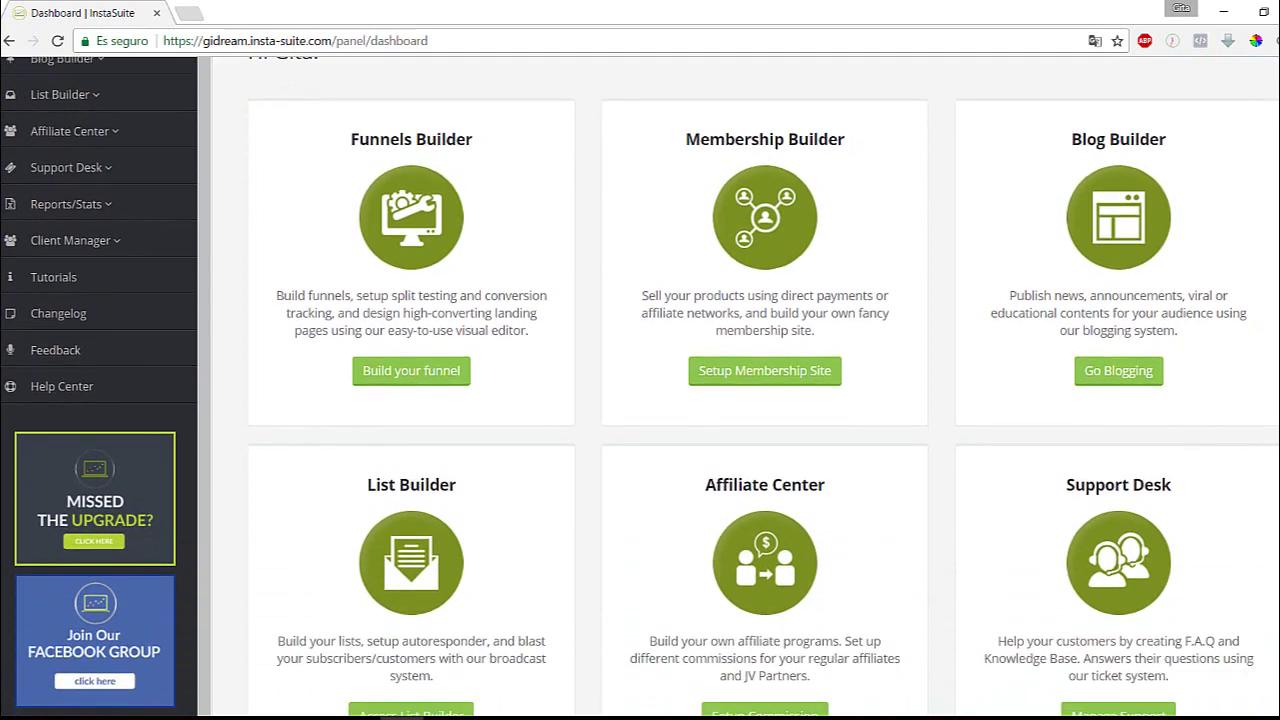
scroll(640, 387, "down", 1)
scroll(640, 387, "up", 1)
scroll(640, 387, "up", 3)
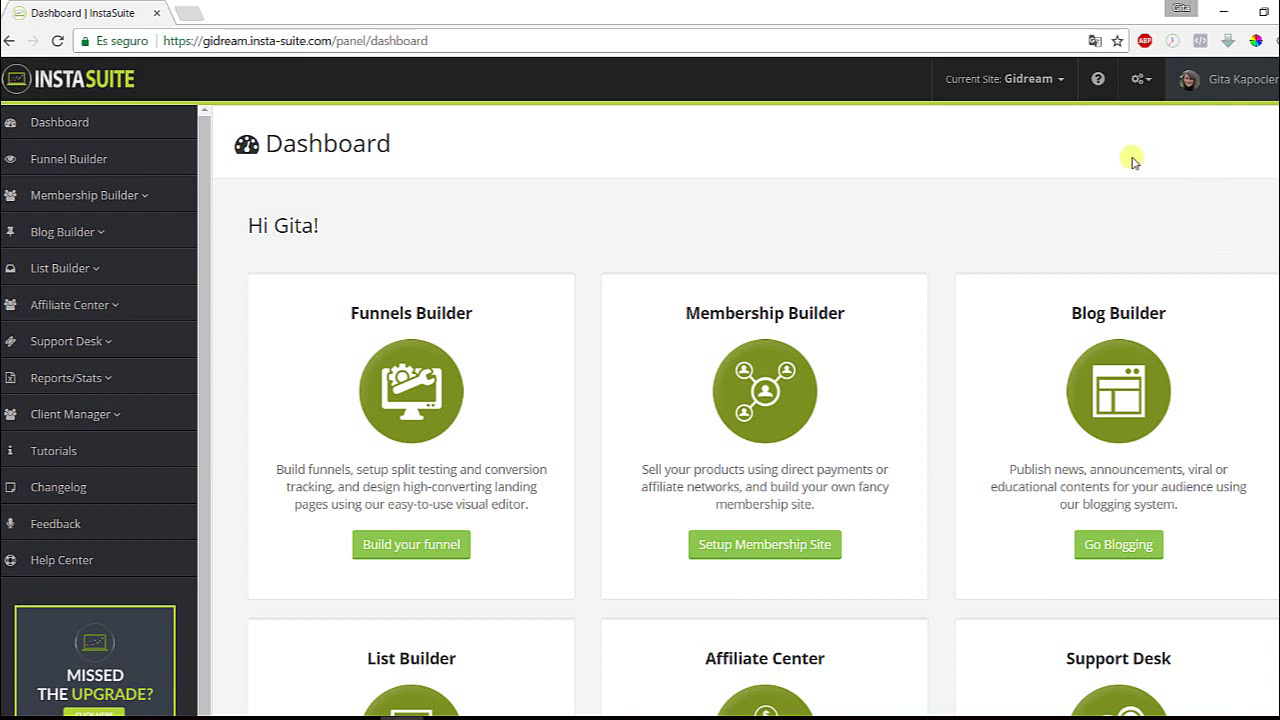
left_click(1062, 79)
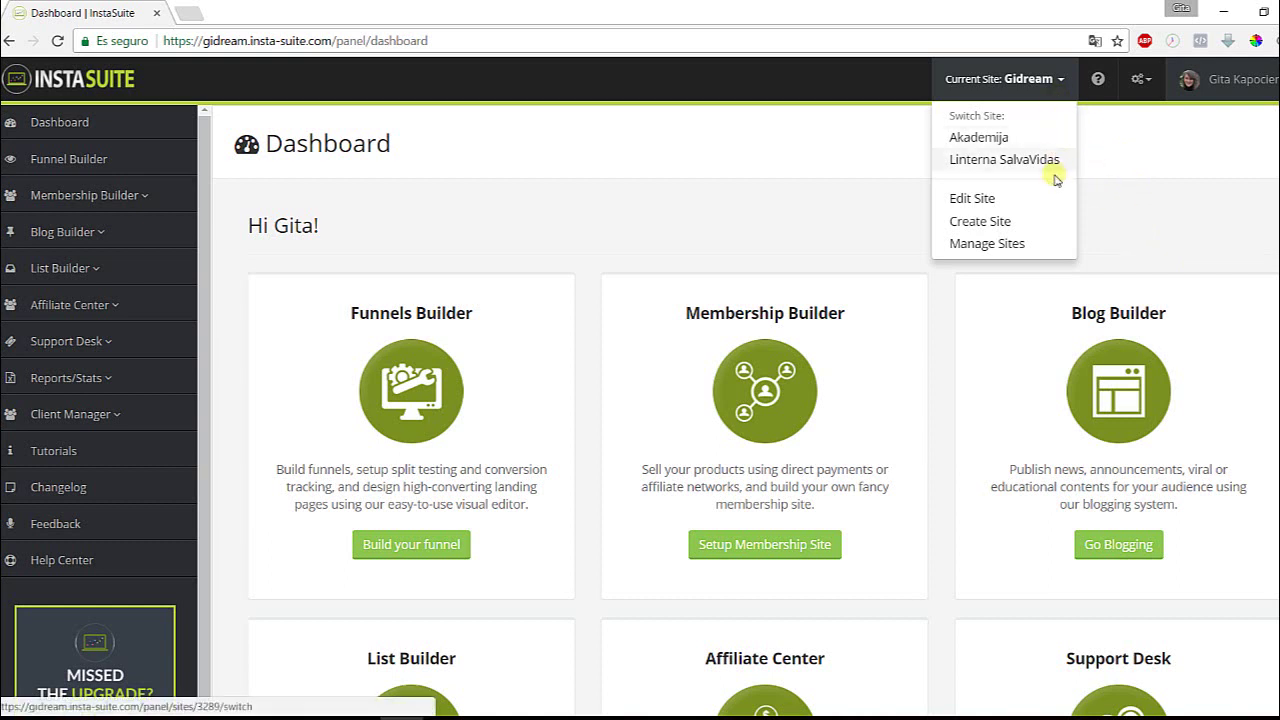
left_click(996, 246)
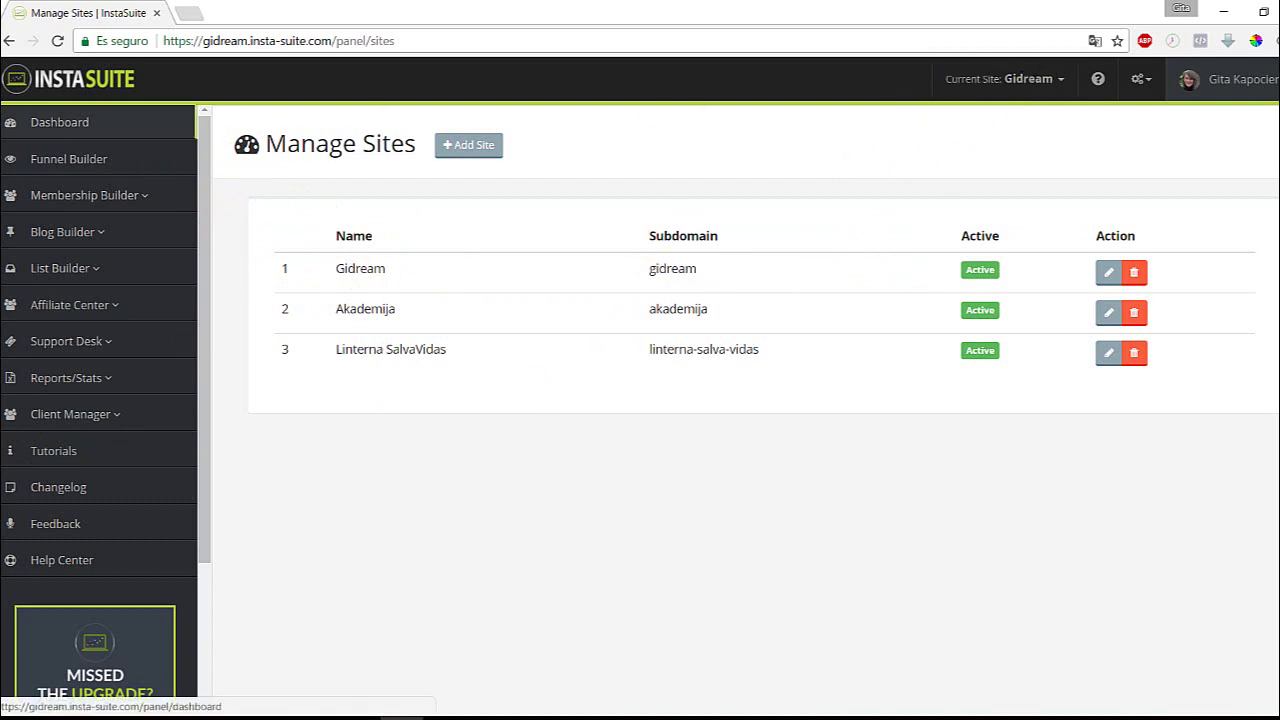
Return to the dashboard and open the funnel list of the Gidream site.
left_click(50, 127)
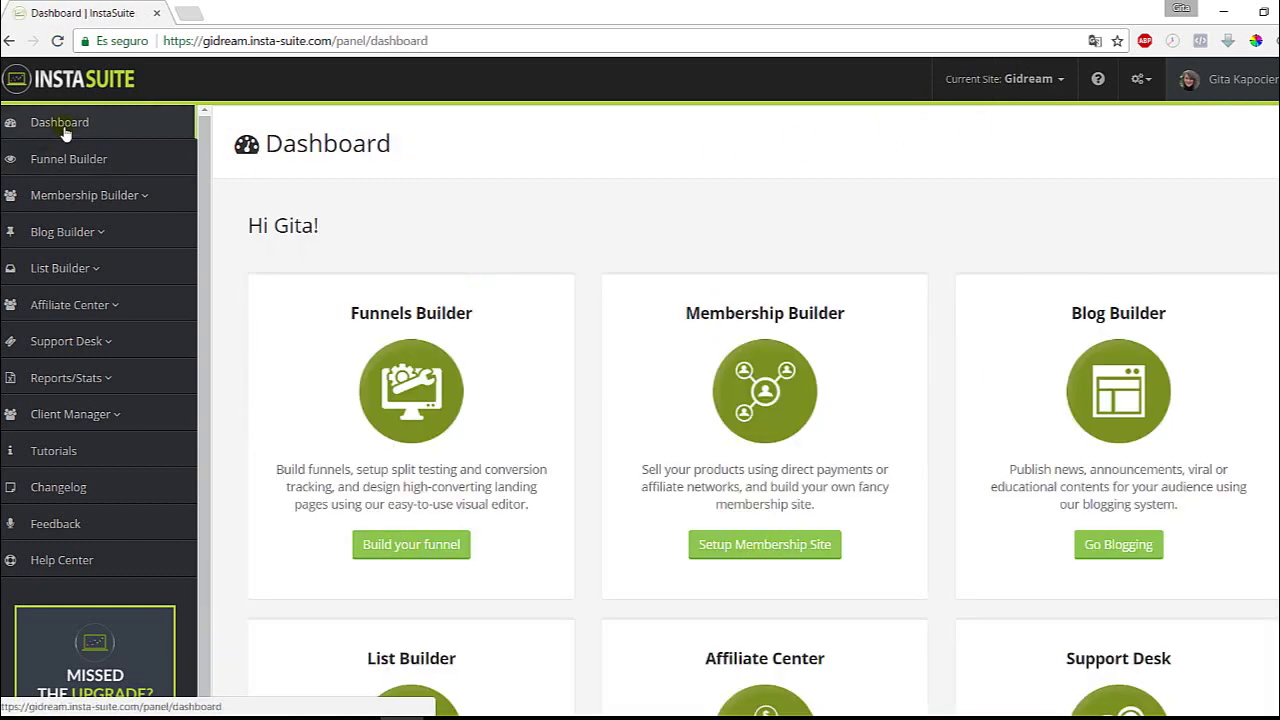
scroll(300, 400, "down", 1)
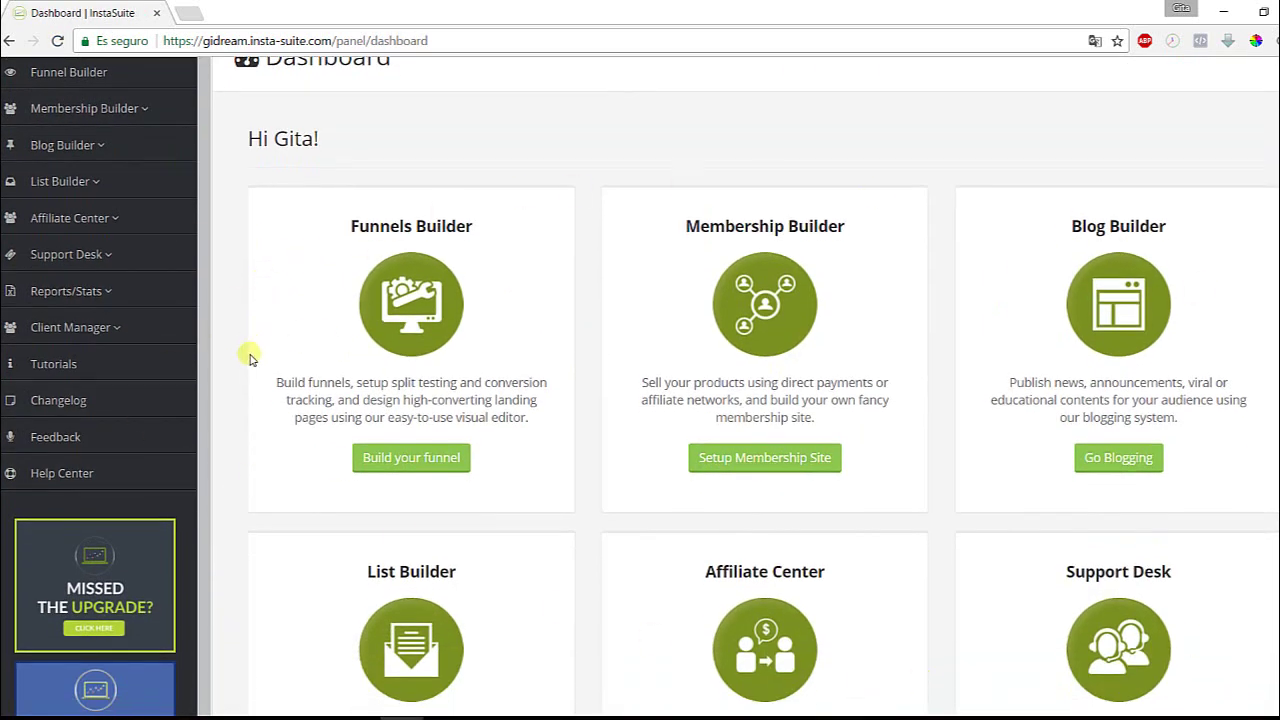
scroll(213, 380, "down", 1)
scroll(250, 365, "up", 1)
scroll(238, 360, "down", 1)
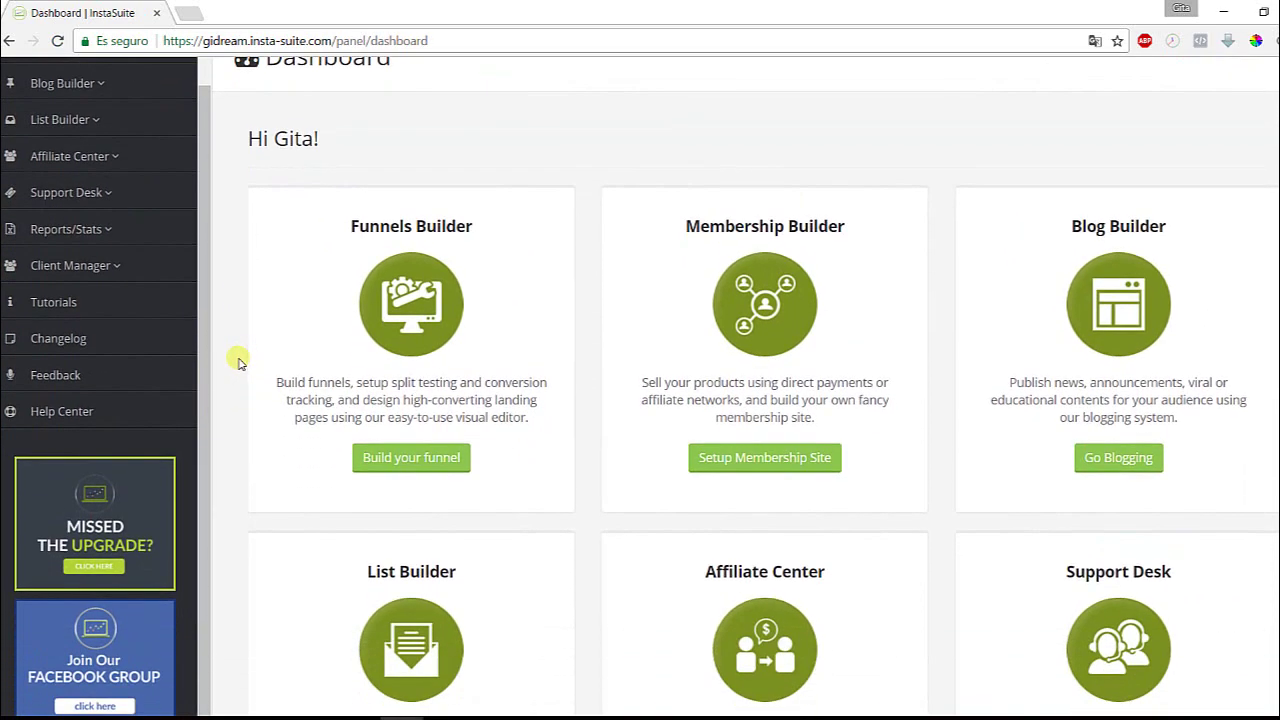
left_click(409, 461)
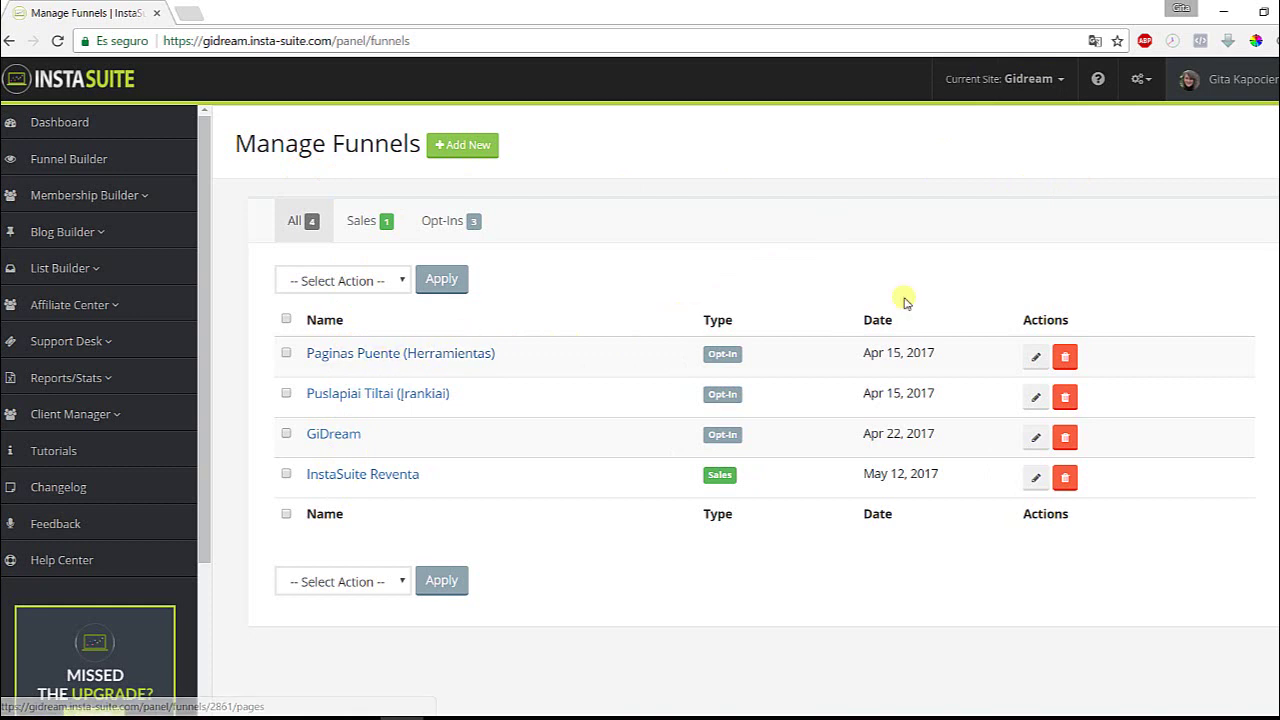
Switch the current site to Akademija and open its funnel list.
left_click(1060, 88)
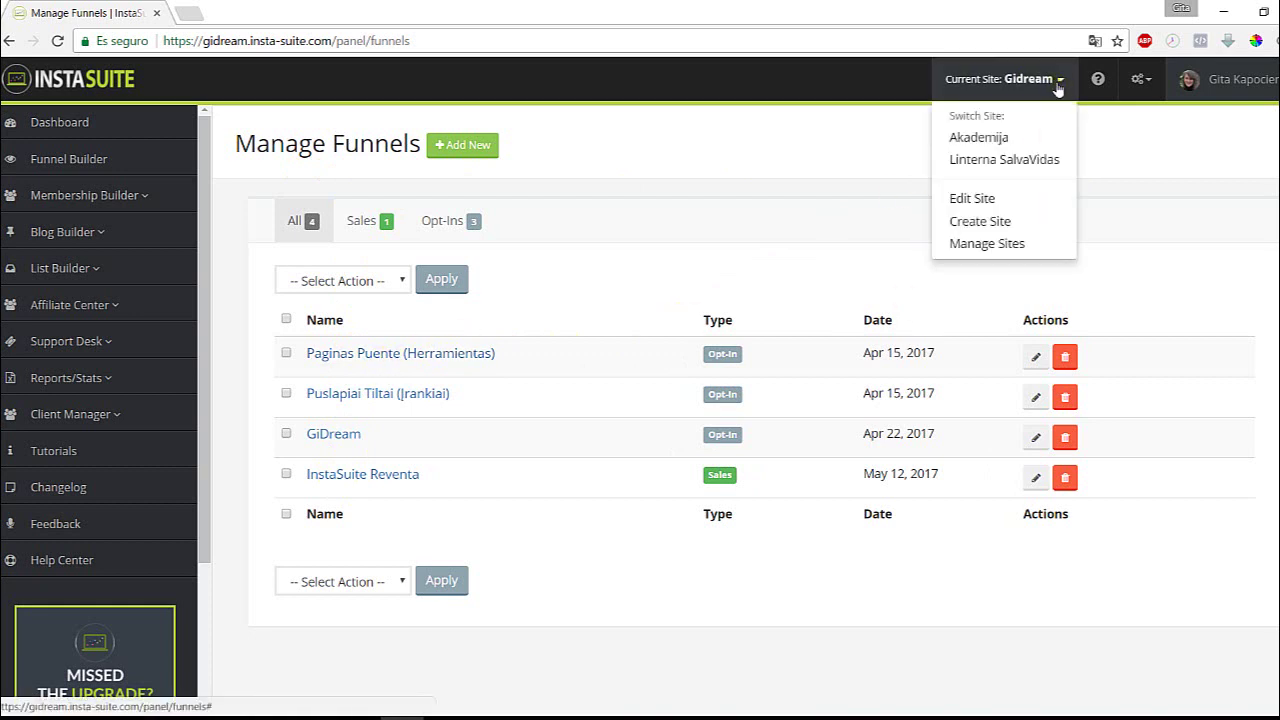
left_click(985, 136)
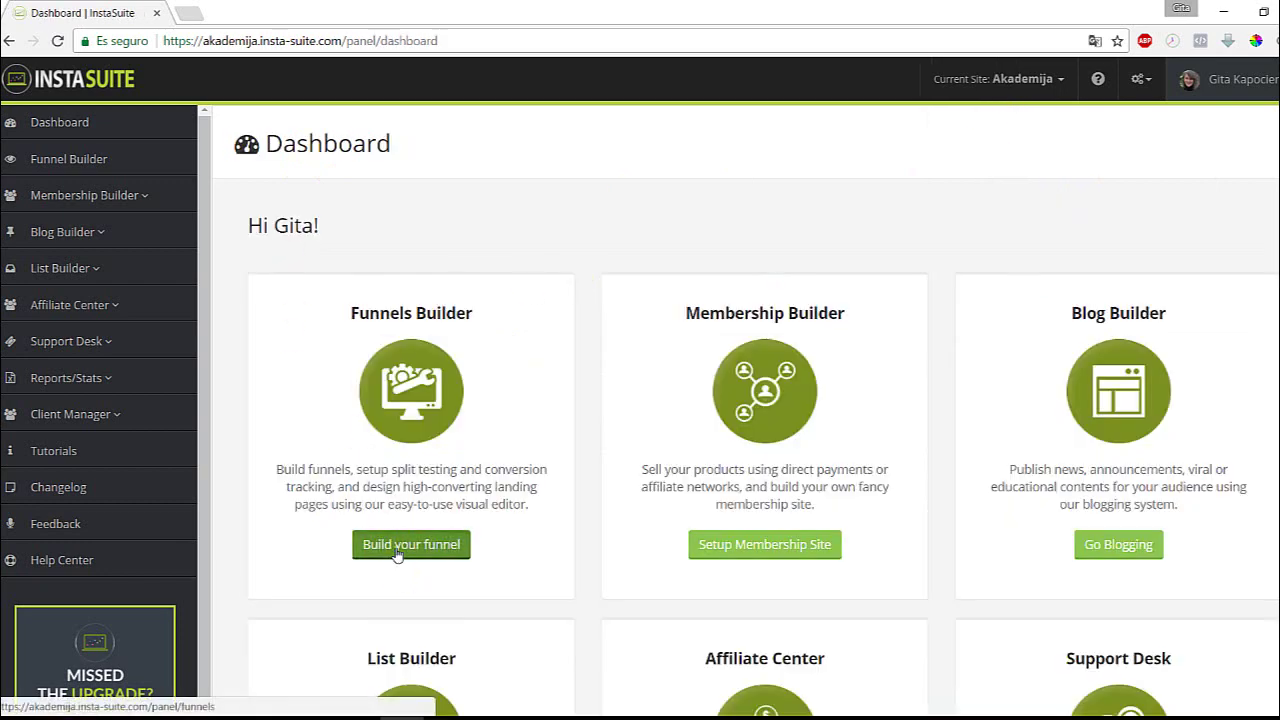
left_click(400, 545)
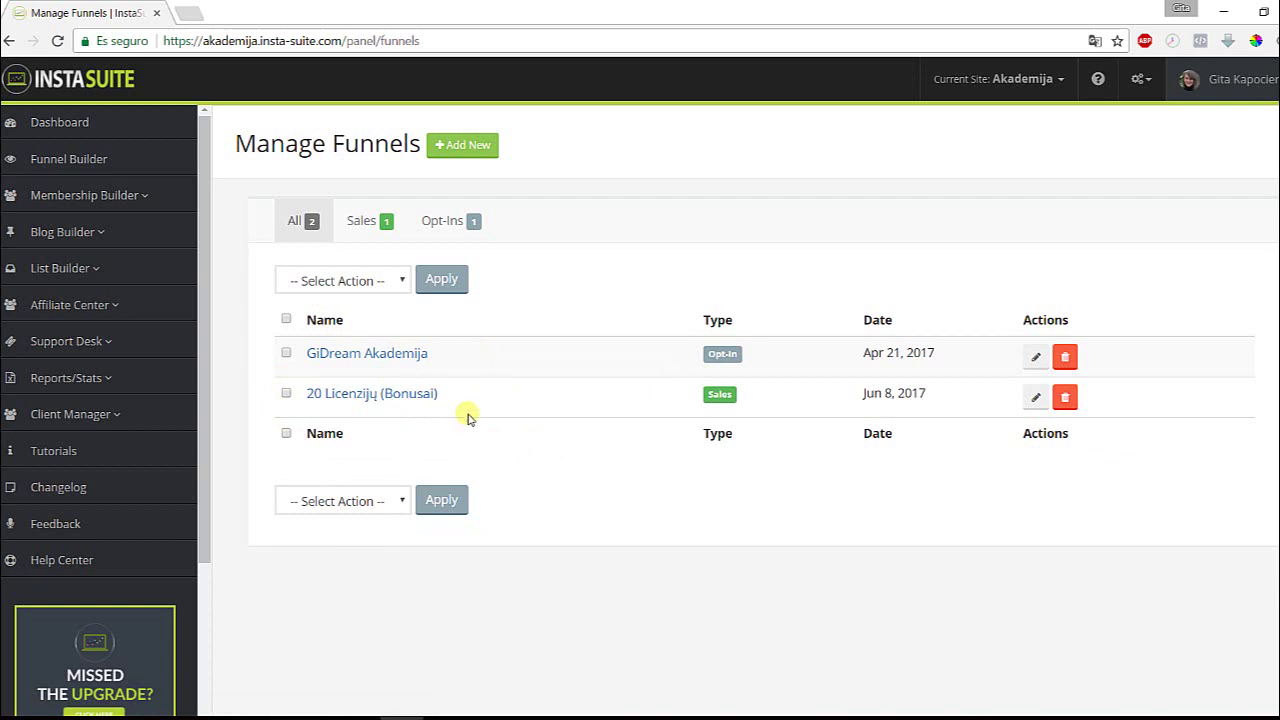
Return to the Akademija dashboard and examine its module cards, from Funnels Builder to Support Desk.
left_click(48, 122)
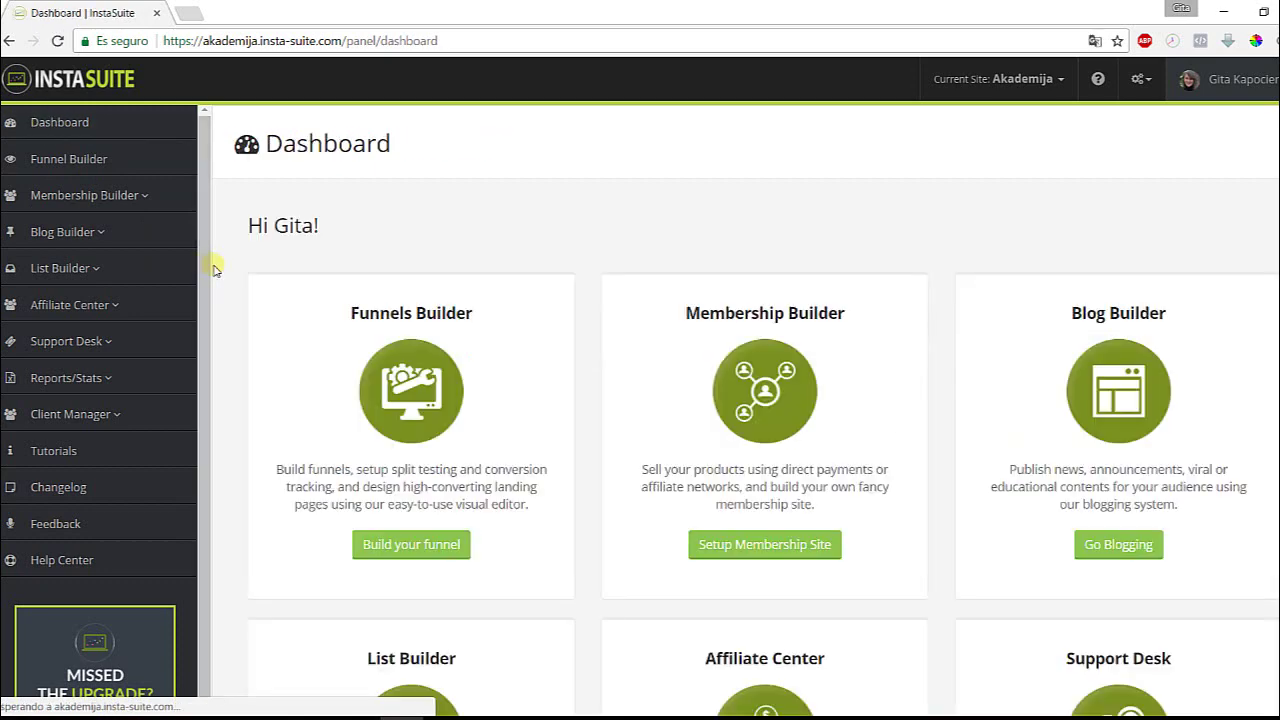
scroll(232, 285, "down", 2)
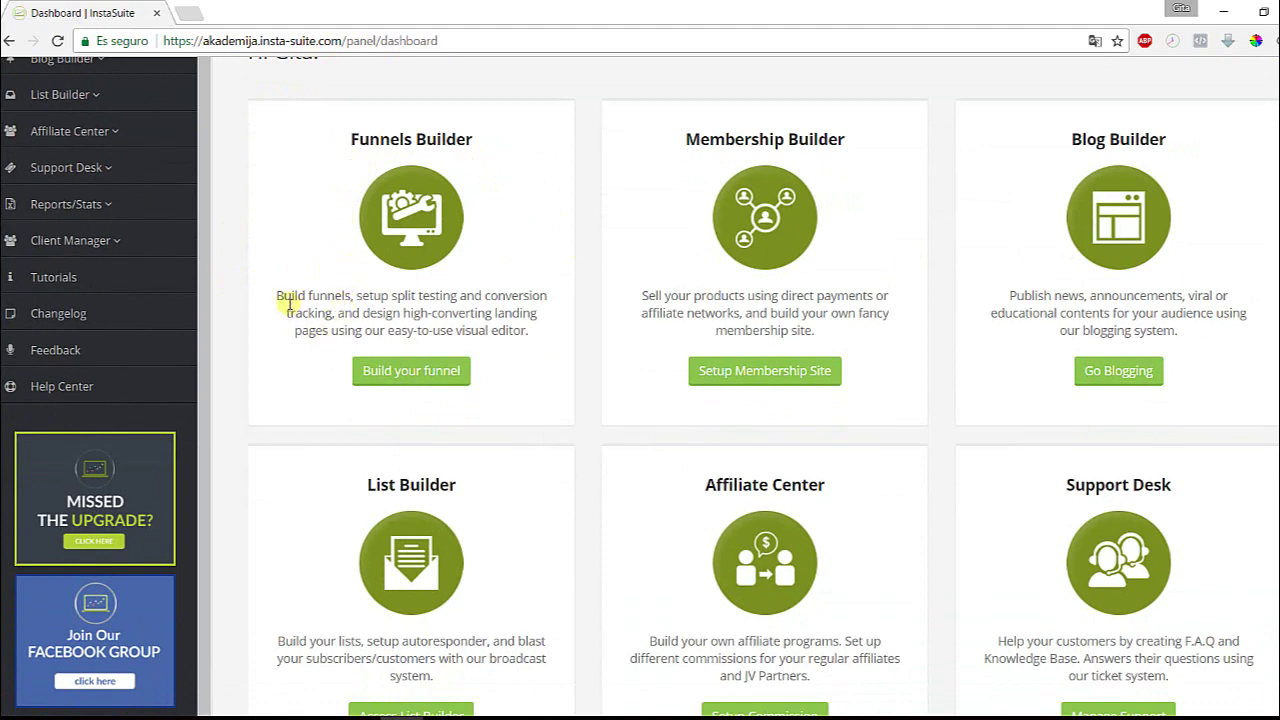
scroll(300, 340, "down", 3)
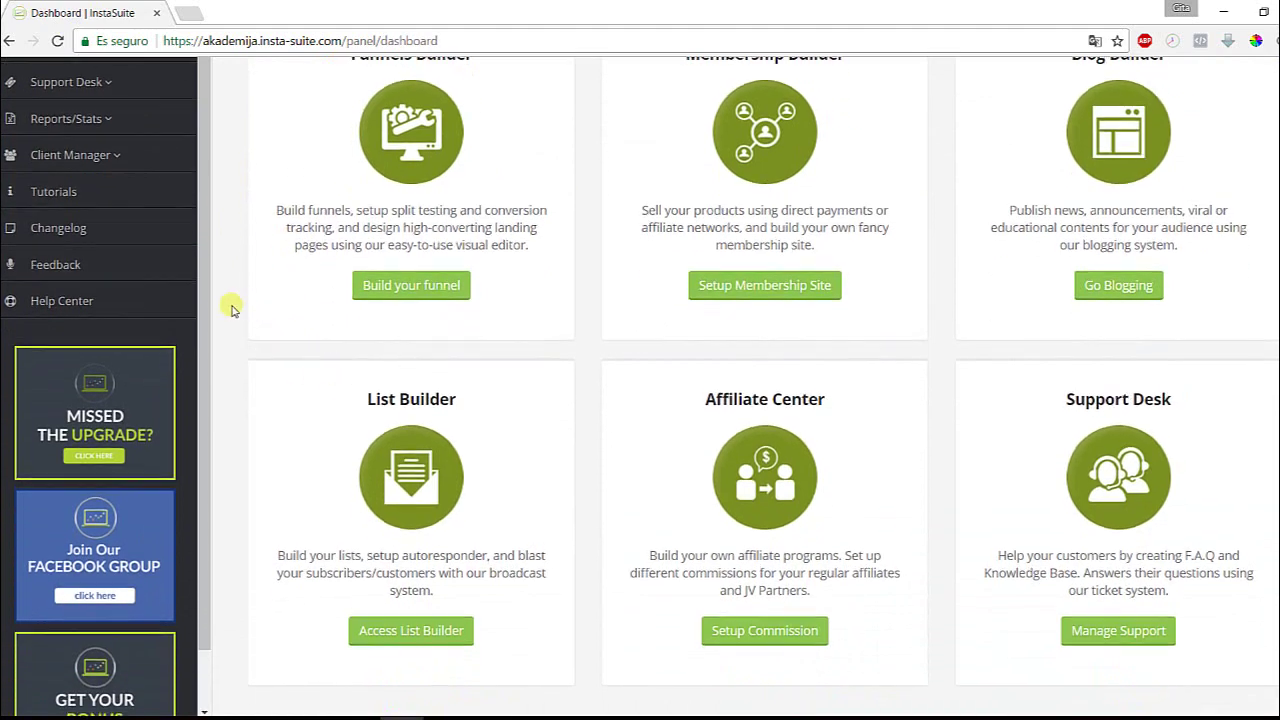
scroll(235, 308, "up", 4)
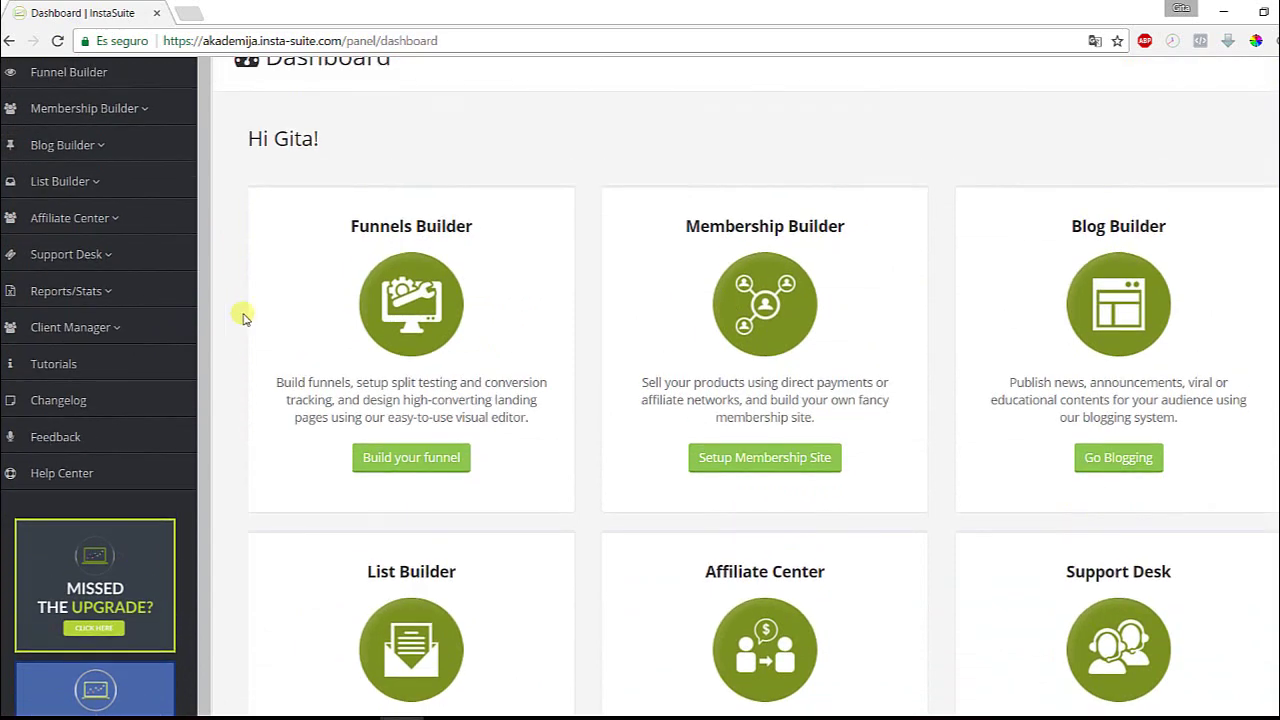
scroll(906, 316, "down", 1)
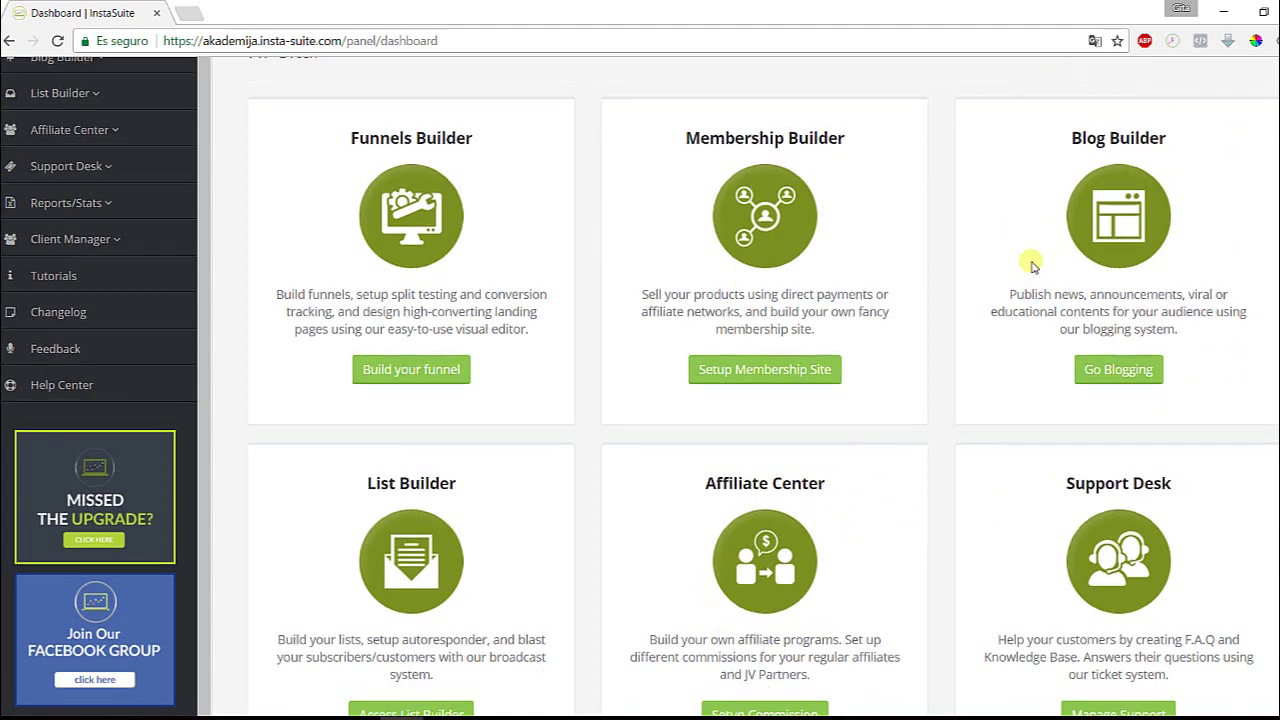
scroll(1030, 262, "down", 1)
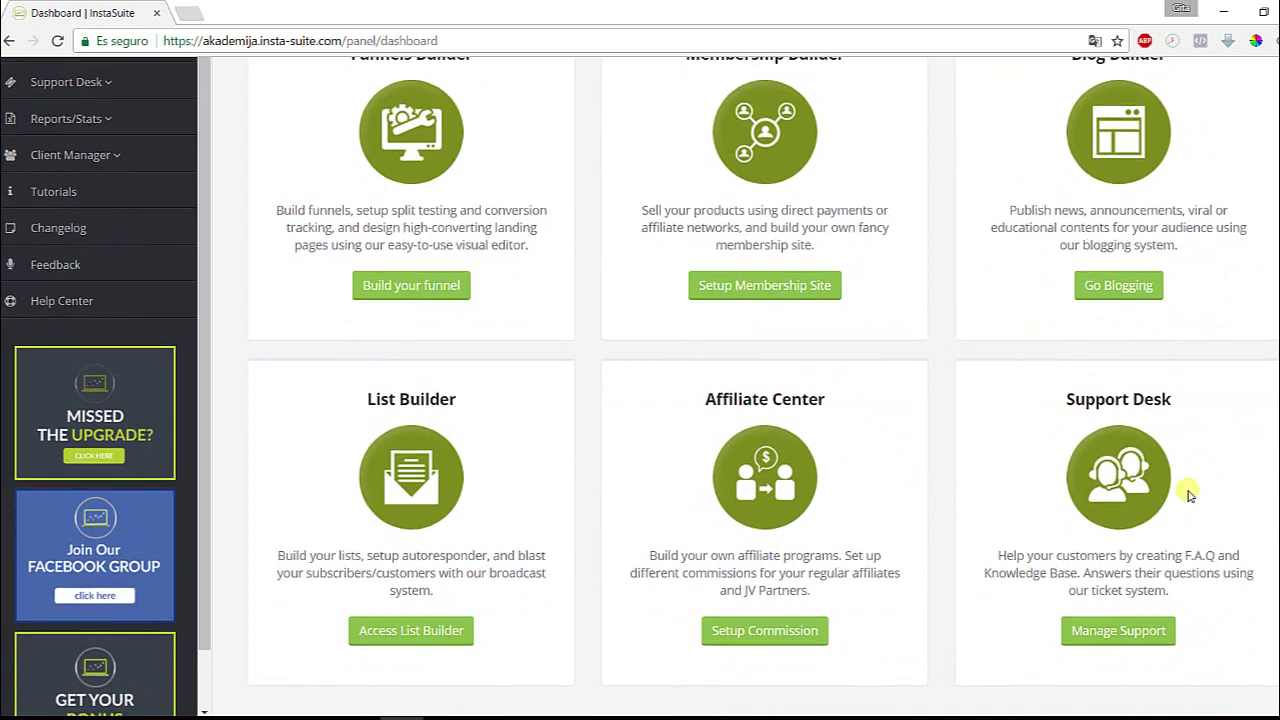
scroll(1100, 485, "up", 3)
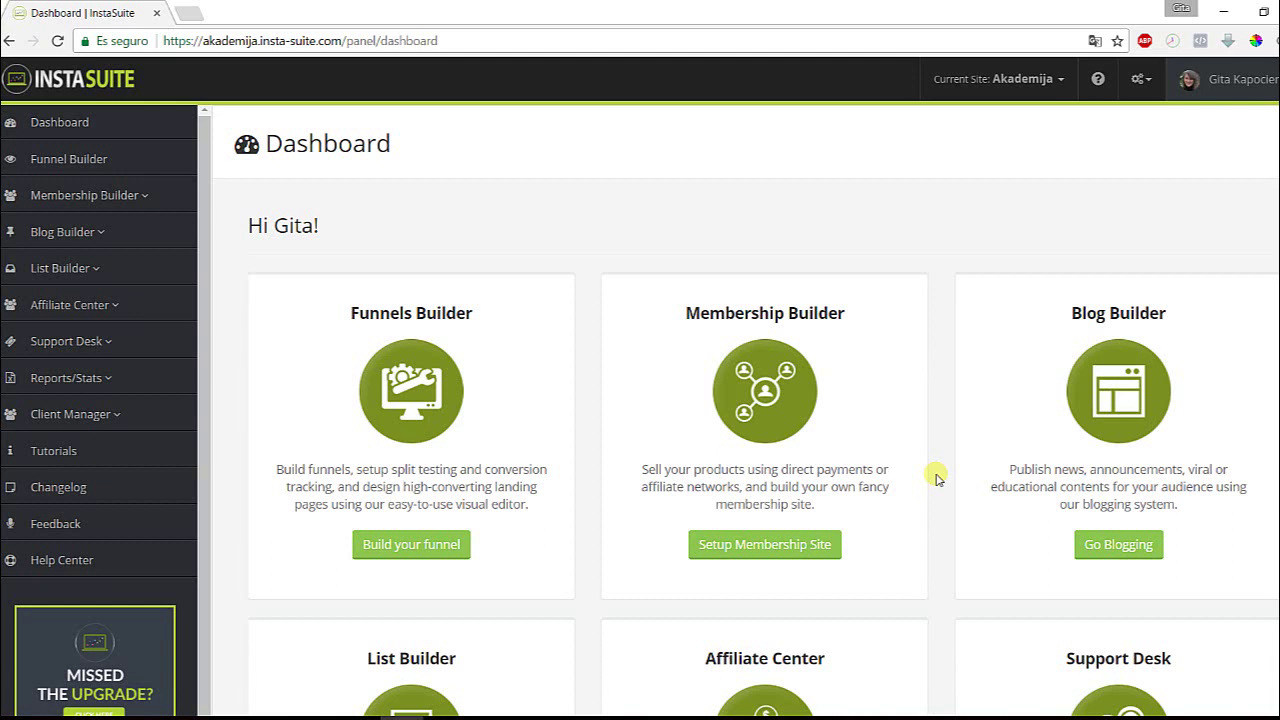
Open the Akademija site's integrations page and bring up a blank New Integration form.
left_click(1059, 86)
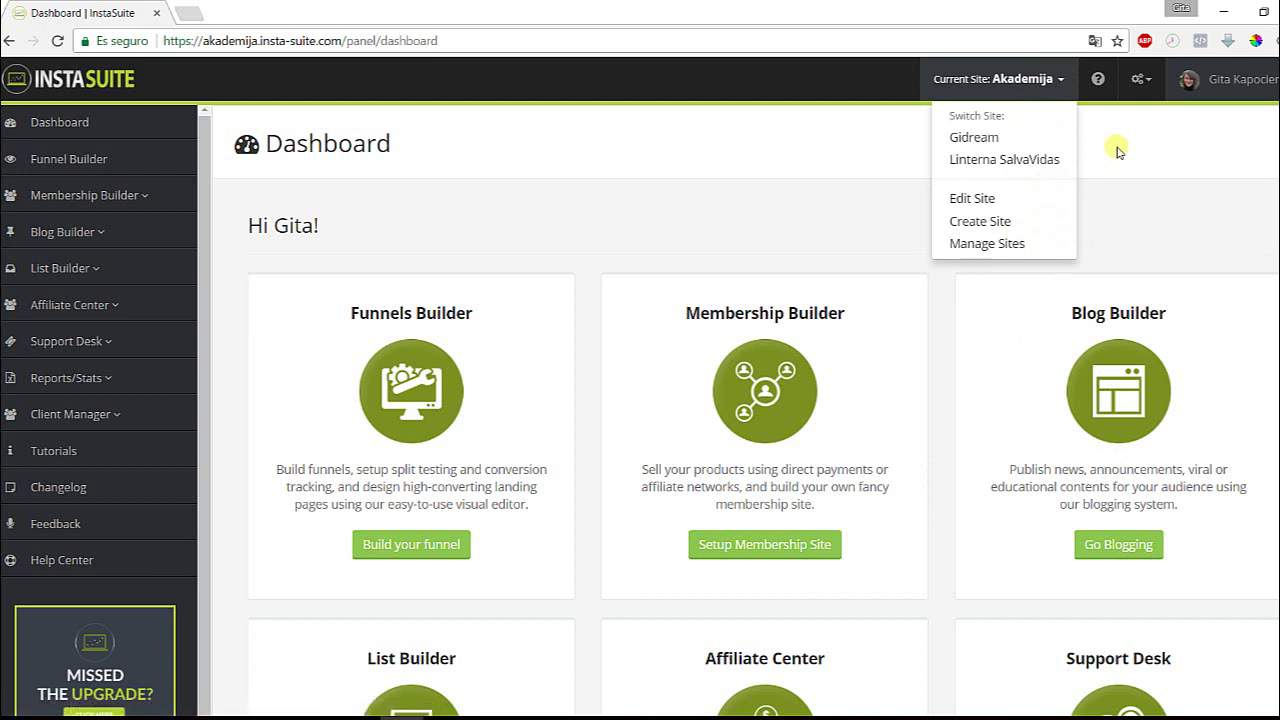
left_click(1143, 80)
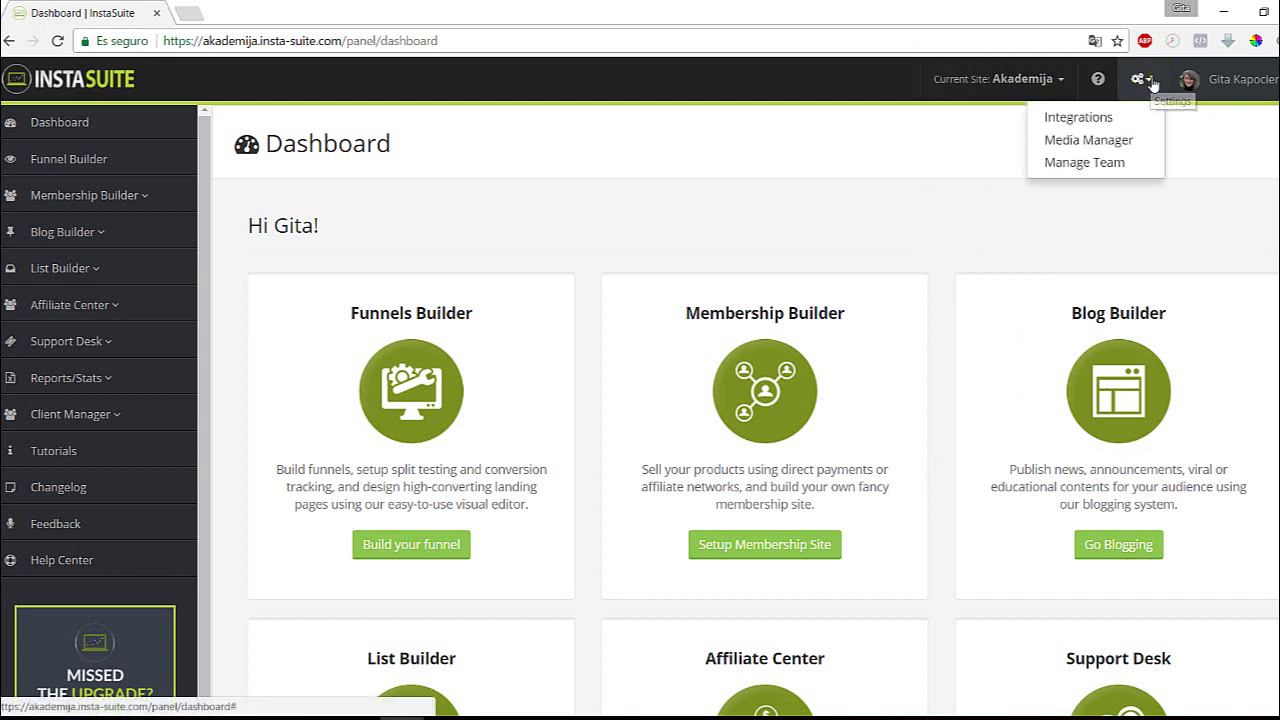
left_click(1082, 116)
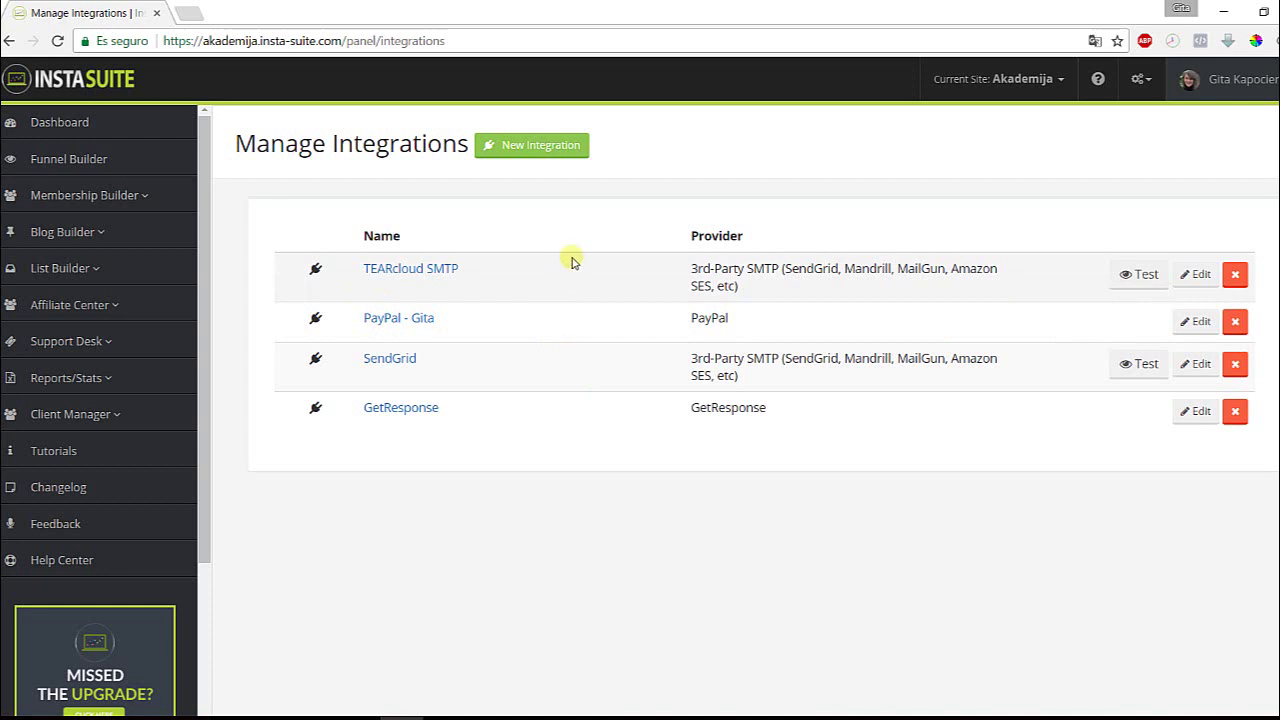
left_click(569, 160)
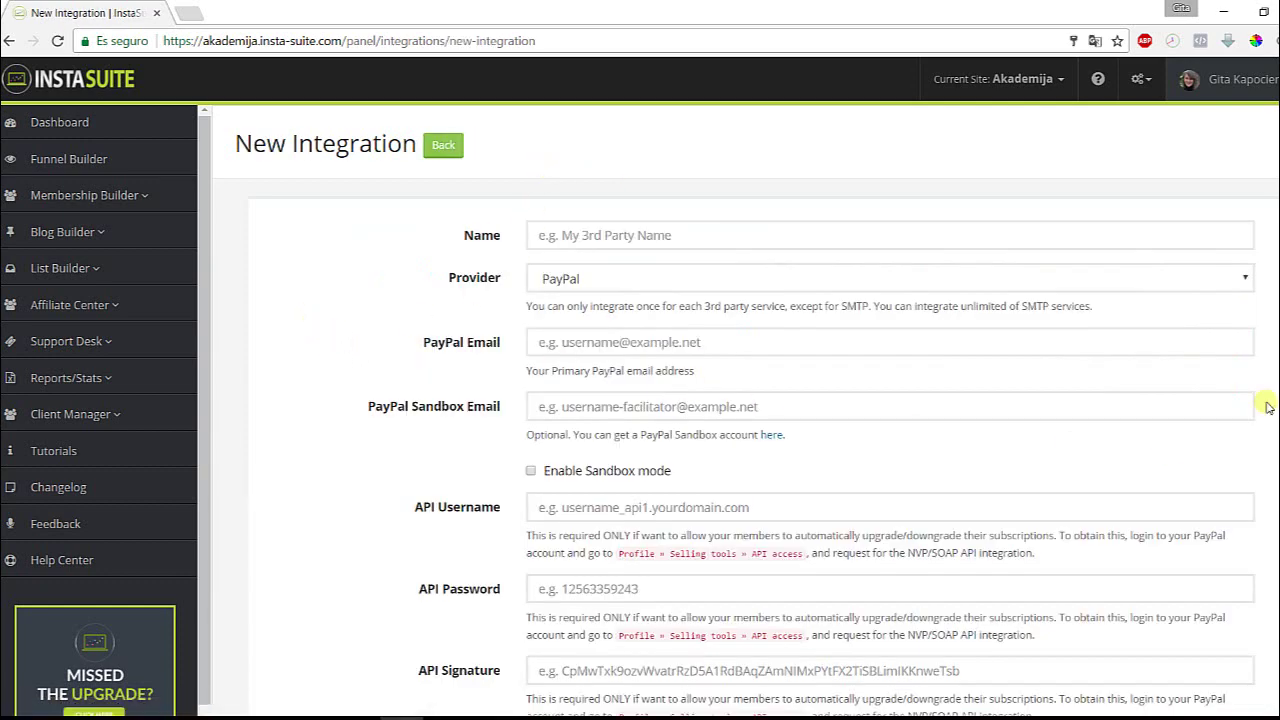
Examine the available integration providers, from direct payment and affiliate networks to autoresponder, webinar and social services.
left_click(1244, 278)
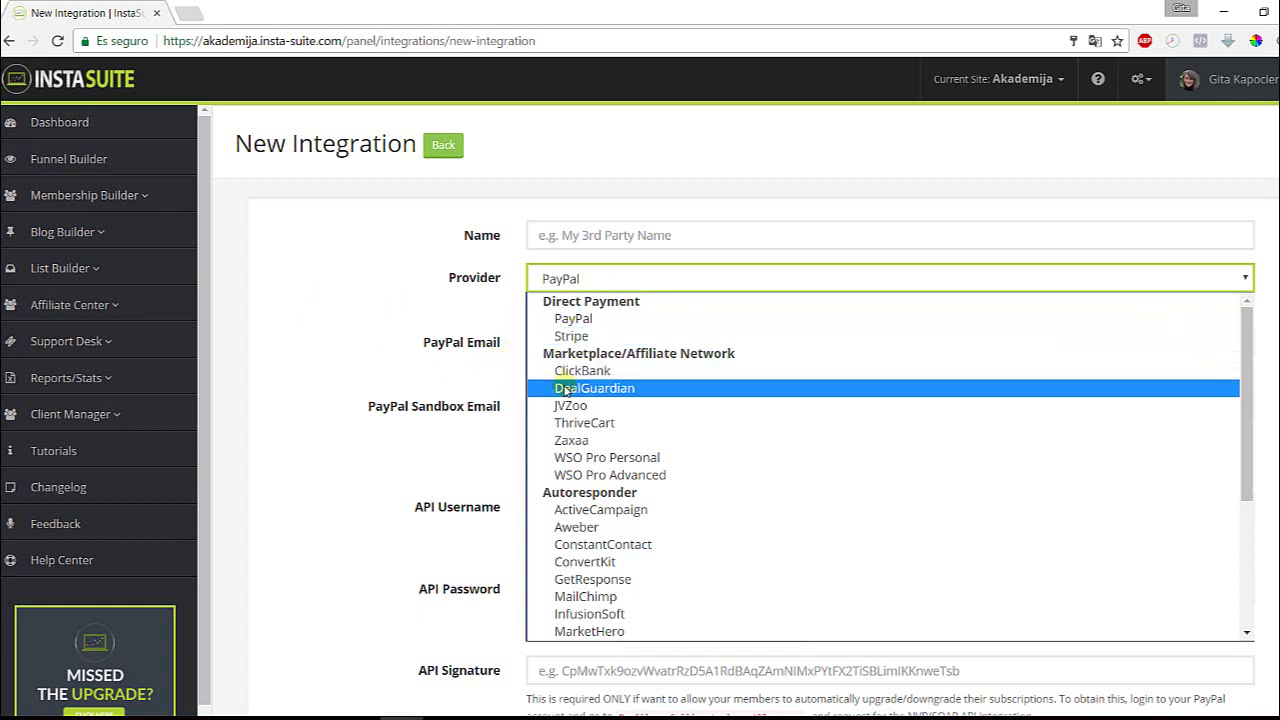
scroll(568, 392, "down", 3)
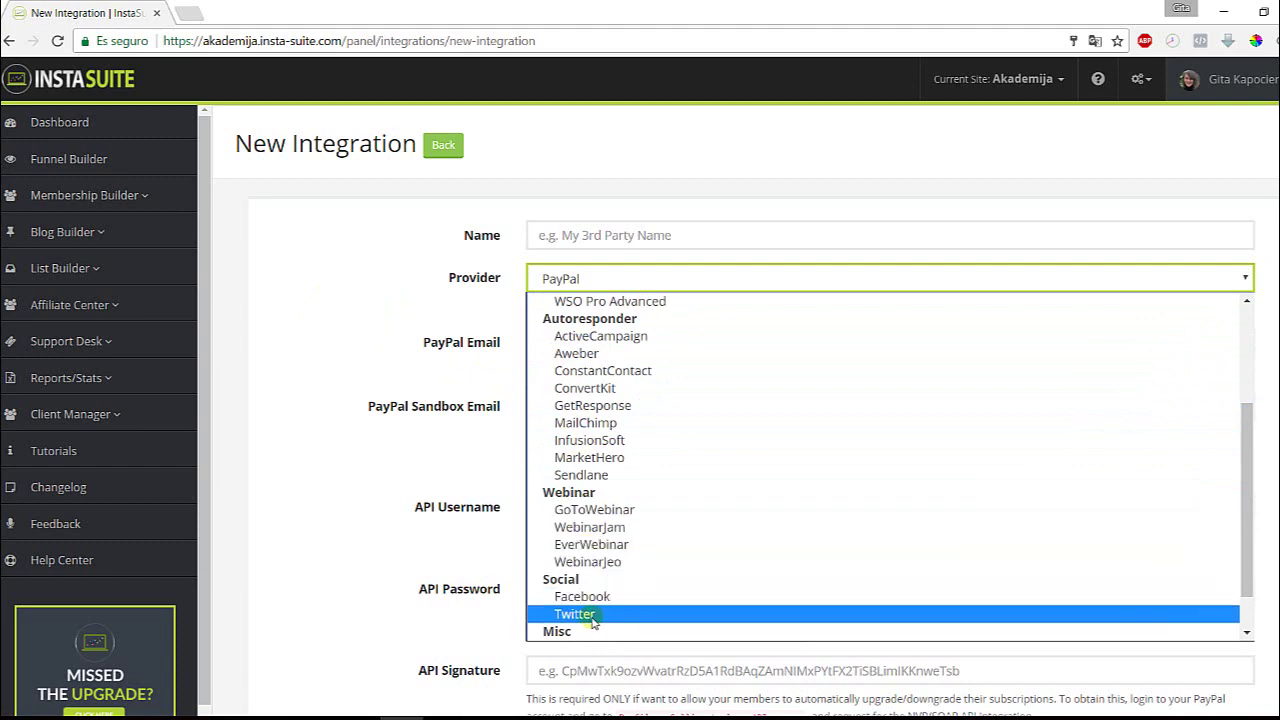
scroll(668, 415, "up", 3)
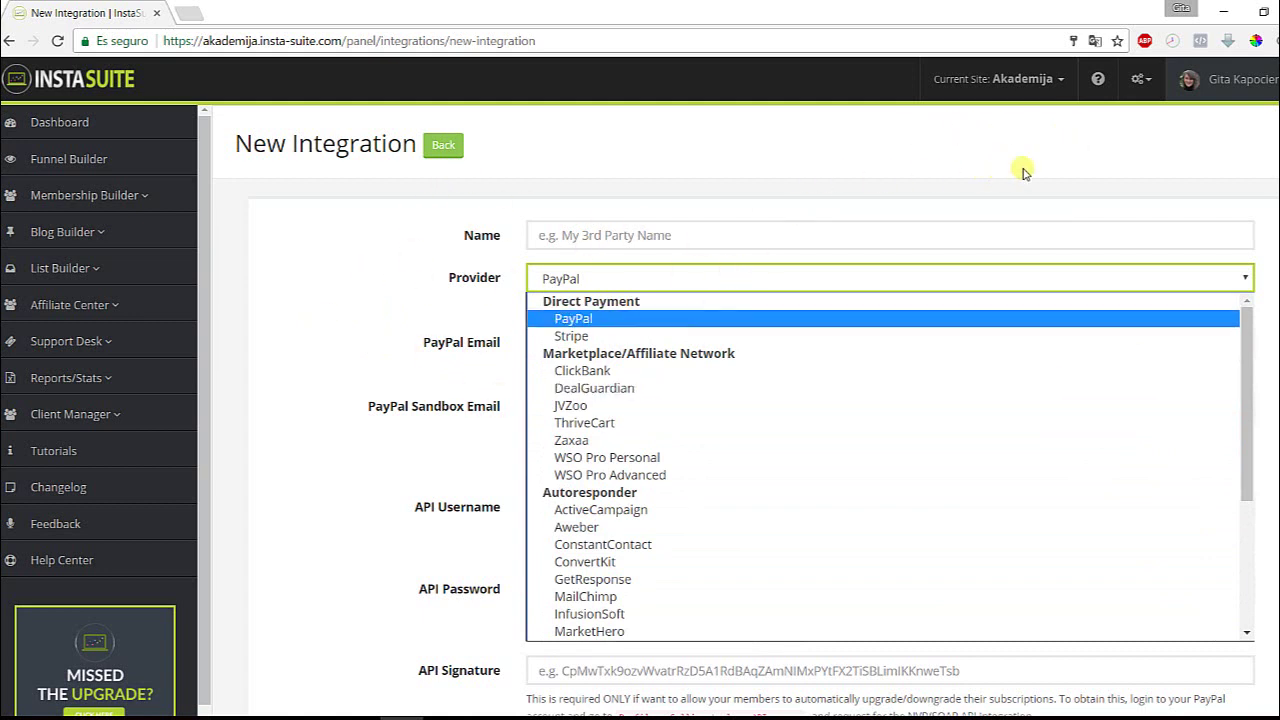
Open the Media Manager and look over the files and folders stored in Root.
left_click(1148, 88)
left_click(1148, 88)
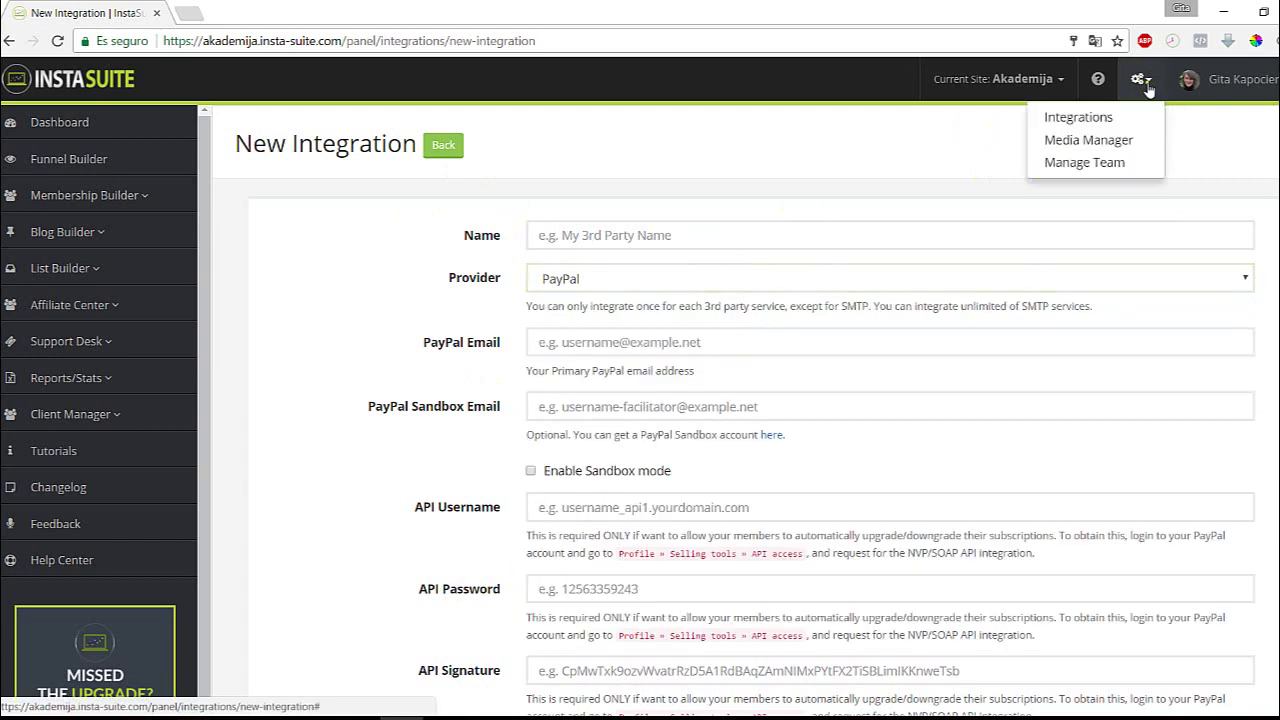
left_click(1093, 146)
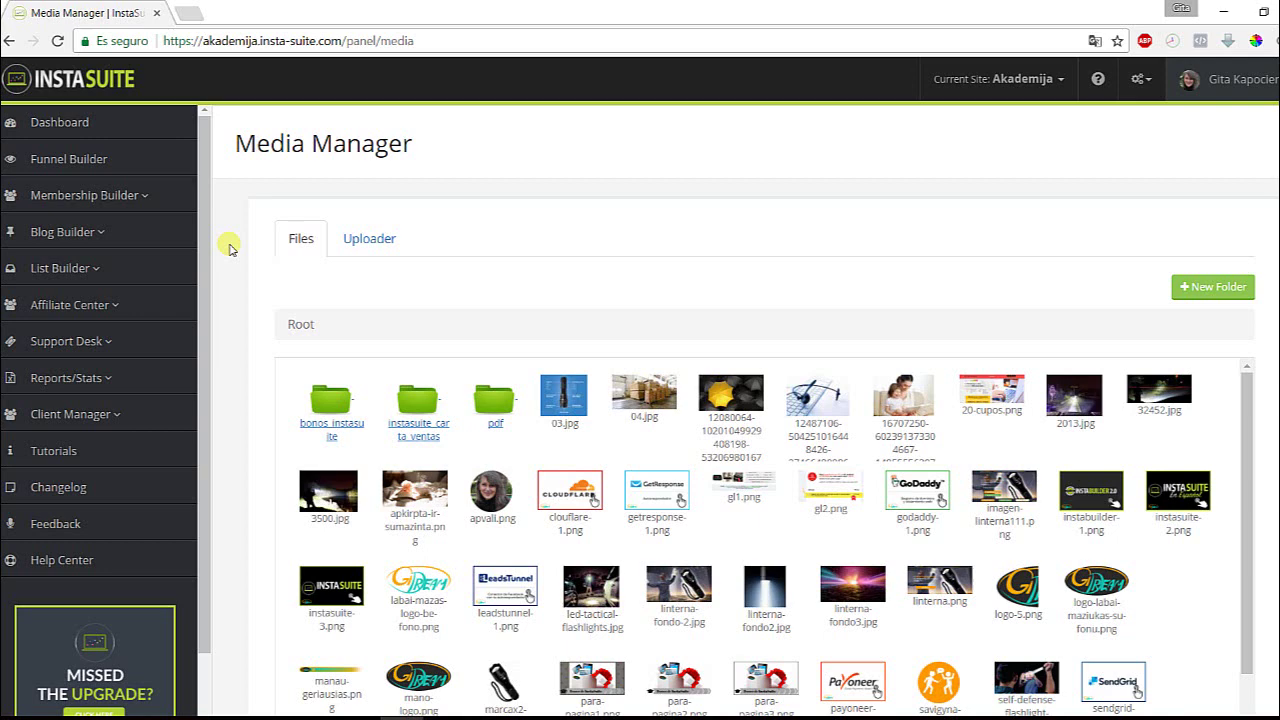
scroll(229, 247, "down", 1)
scroll(240, 252, "up", 1)
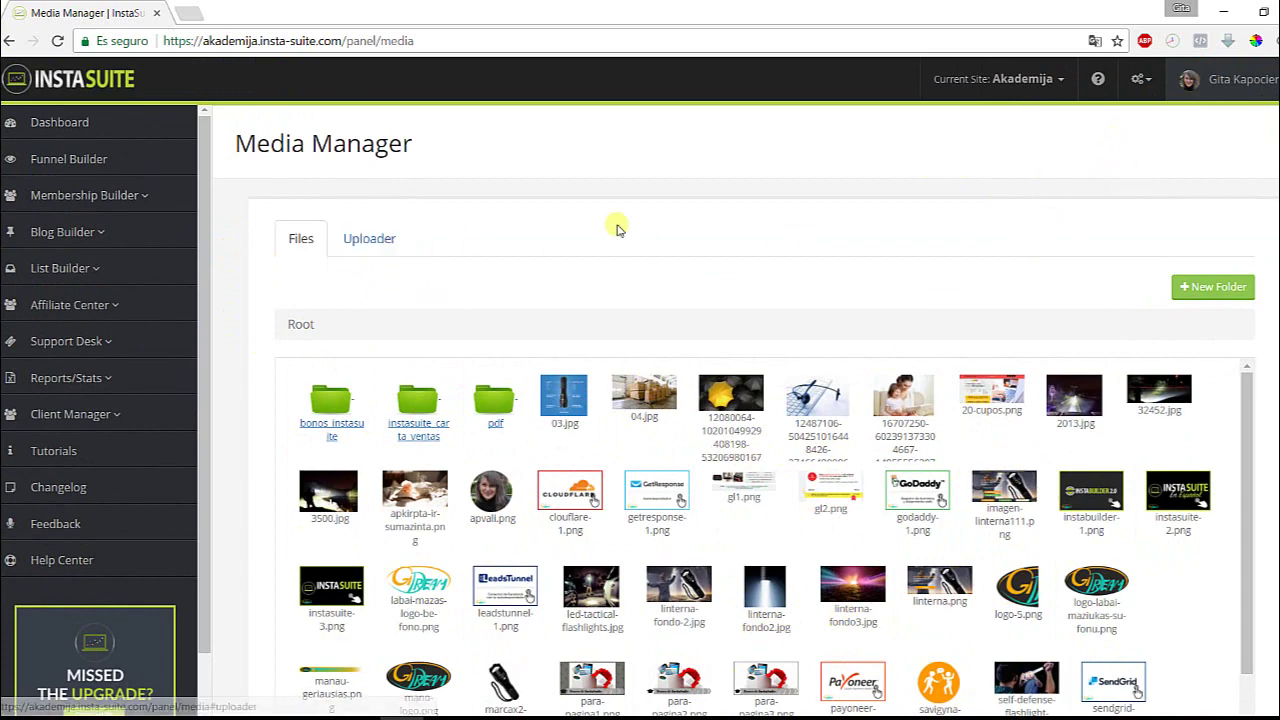
Open the Manage Team page and bring up the form for inviting a team member to Akademija.
left_click(1146, 82)
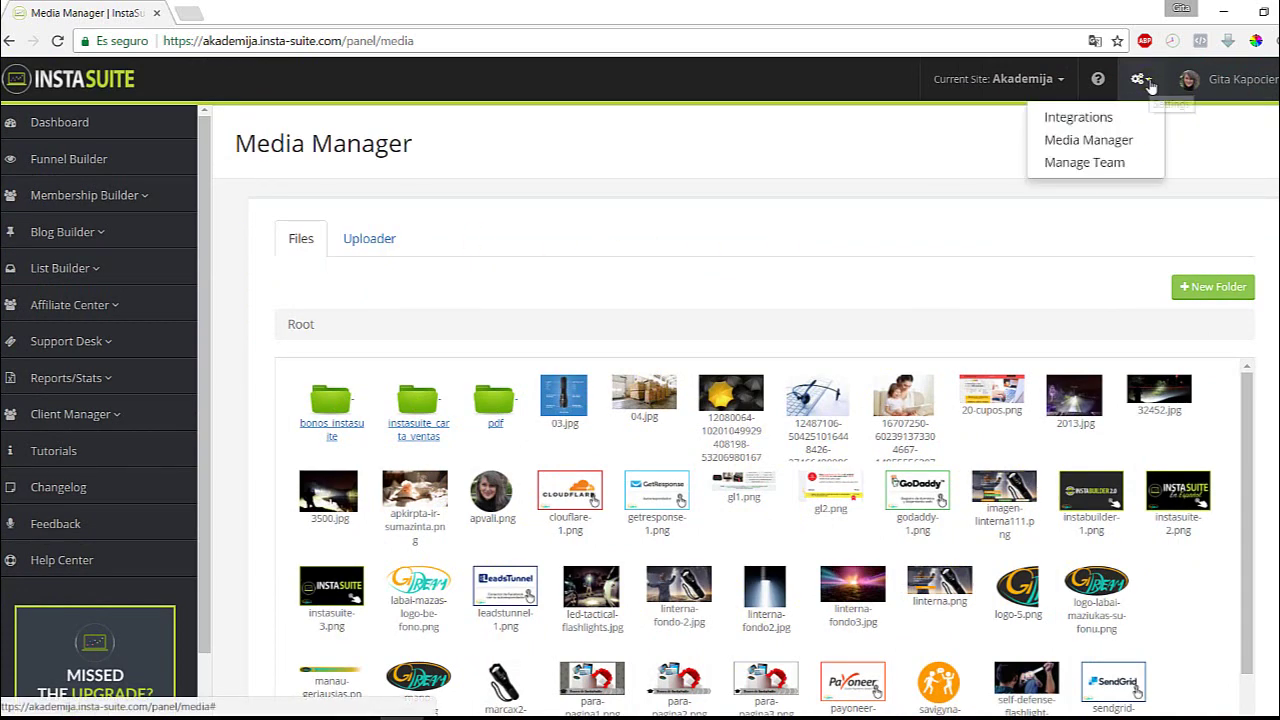
left_click(1098, 148)
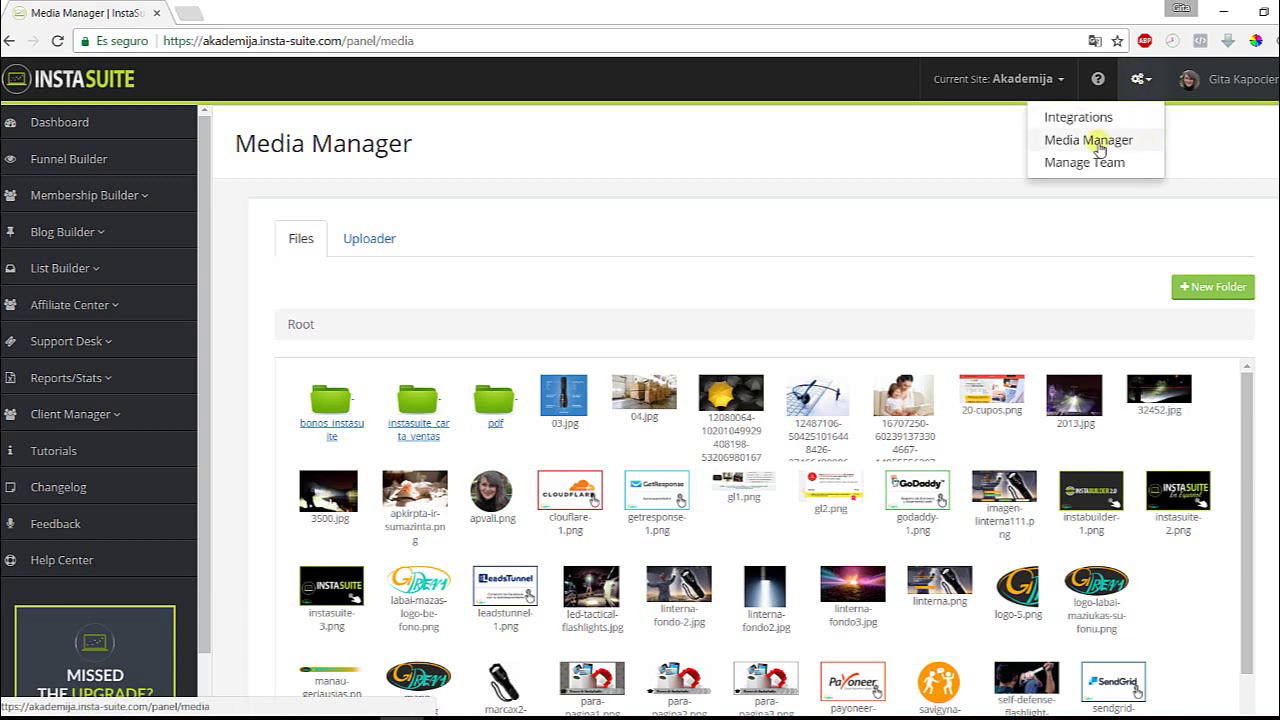
left_click(1094, 164)
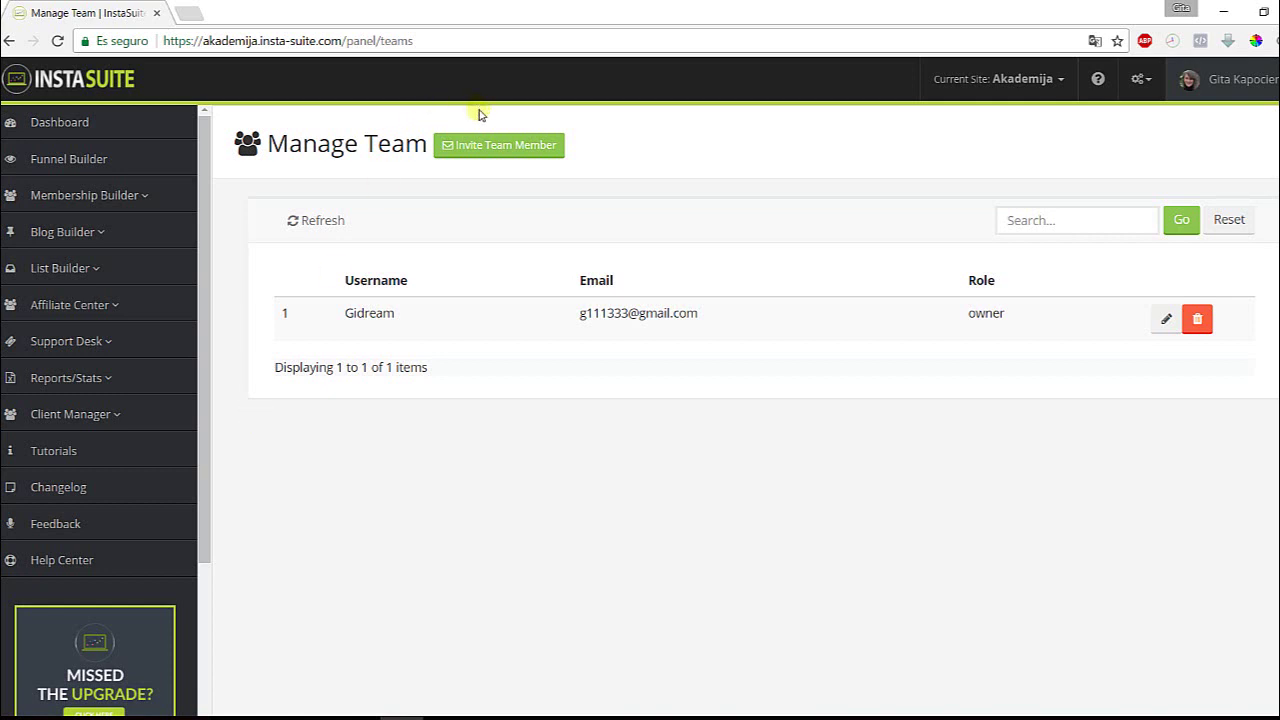
left_click(485, 146)
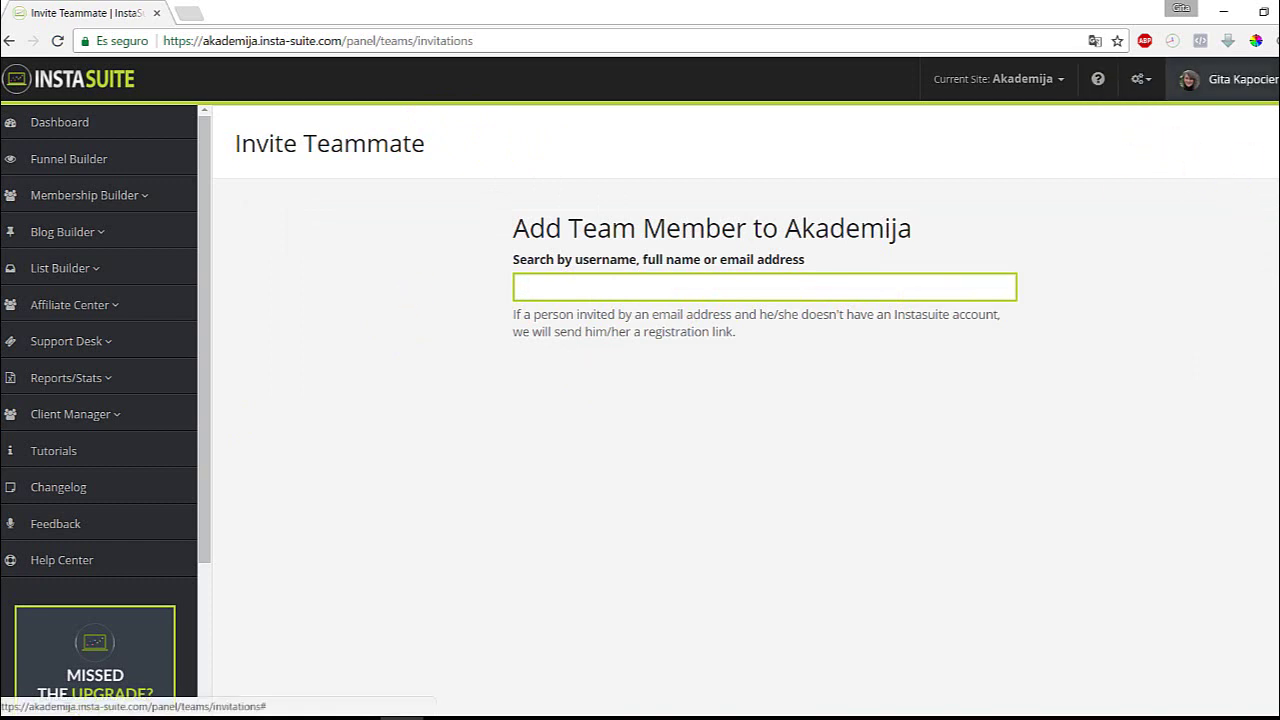
Open the Profile Settings page and the Change Password form, and display the account options again.
left_click(1232, 79)
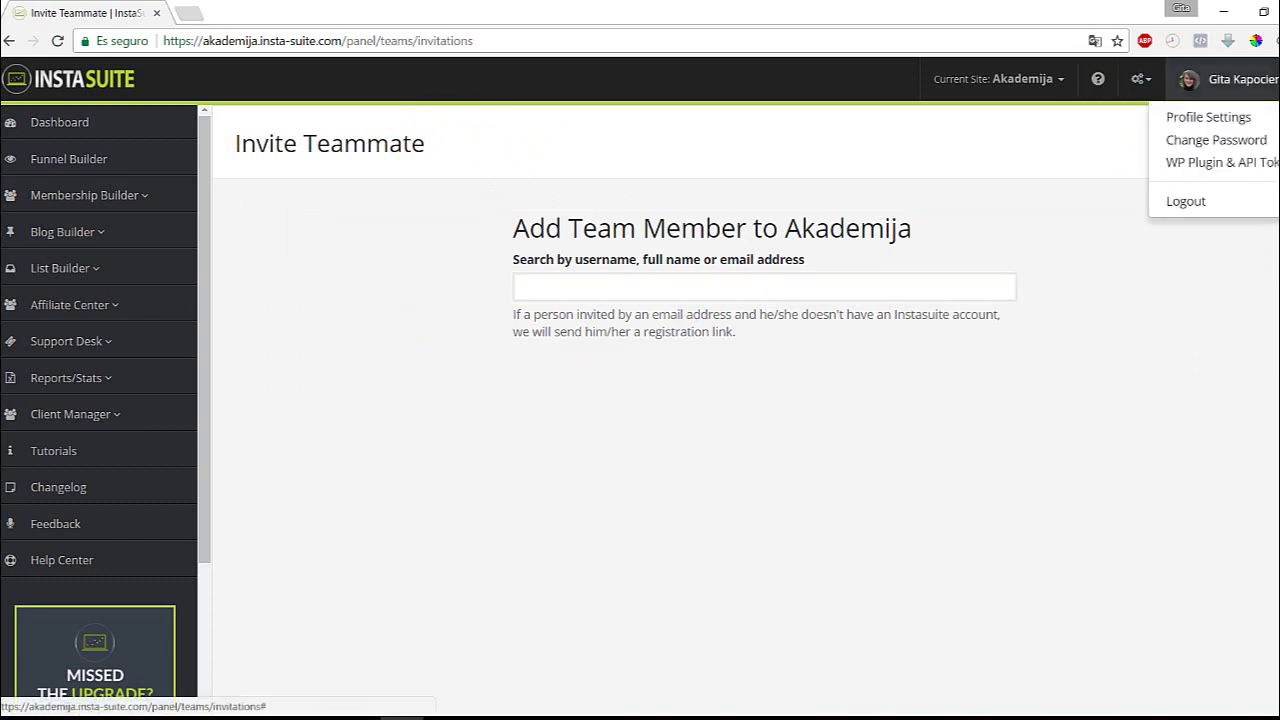
left_click(1172, 121)
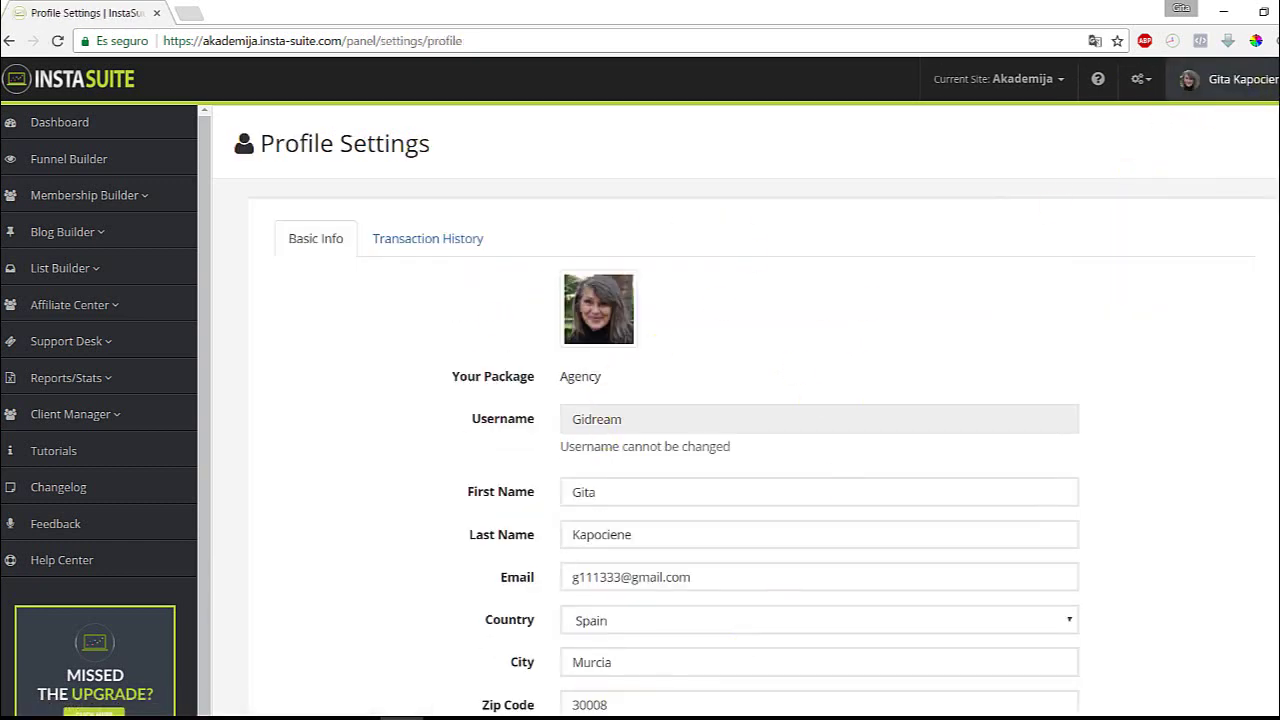
left_click(1235, 80)
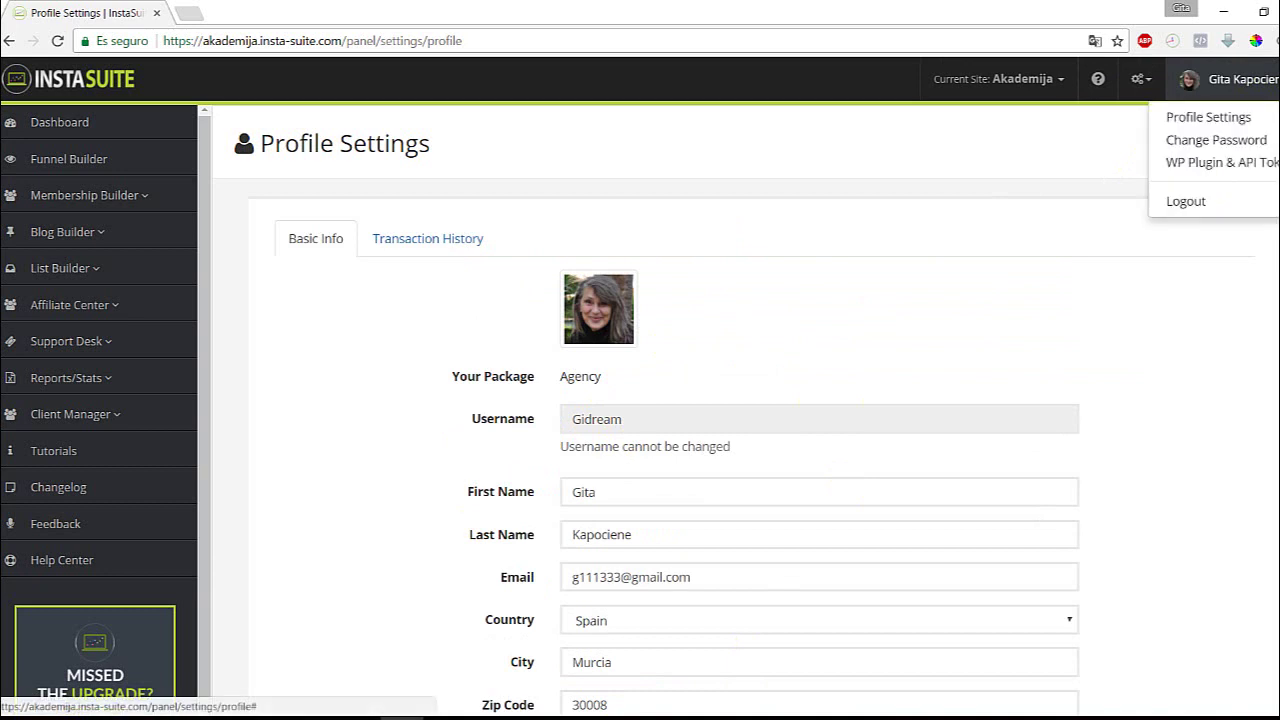
left_click(1214, 140)
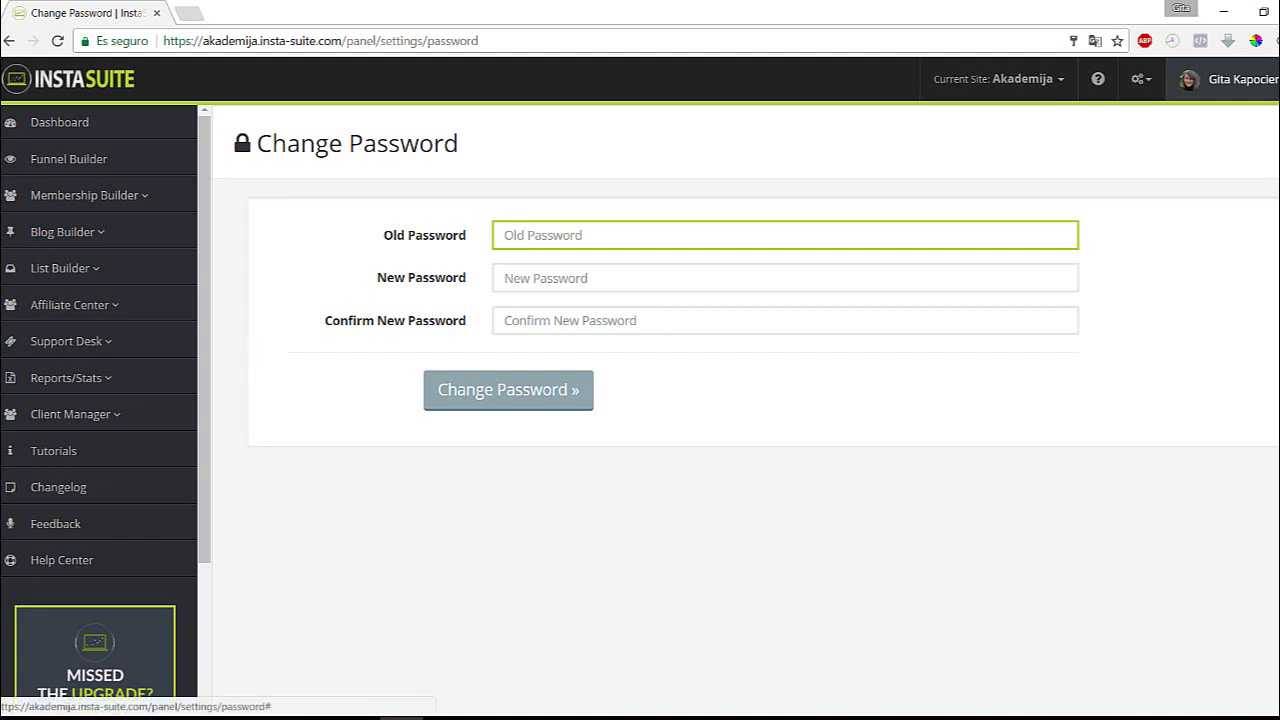
left_click(1228, 79)
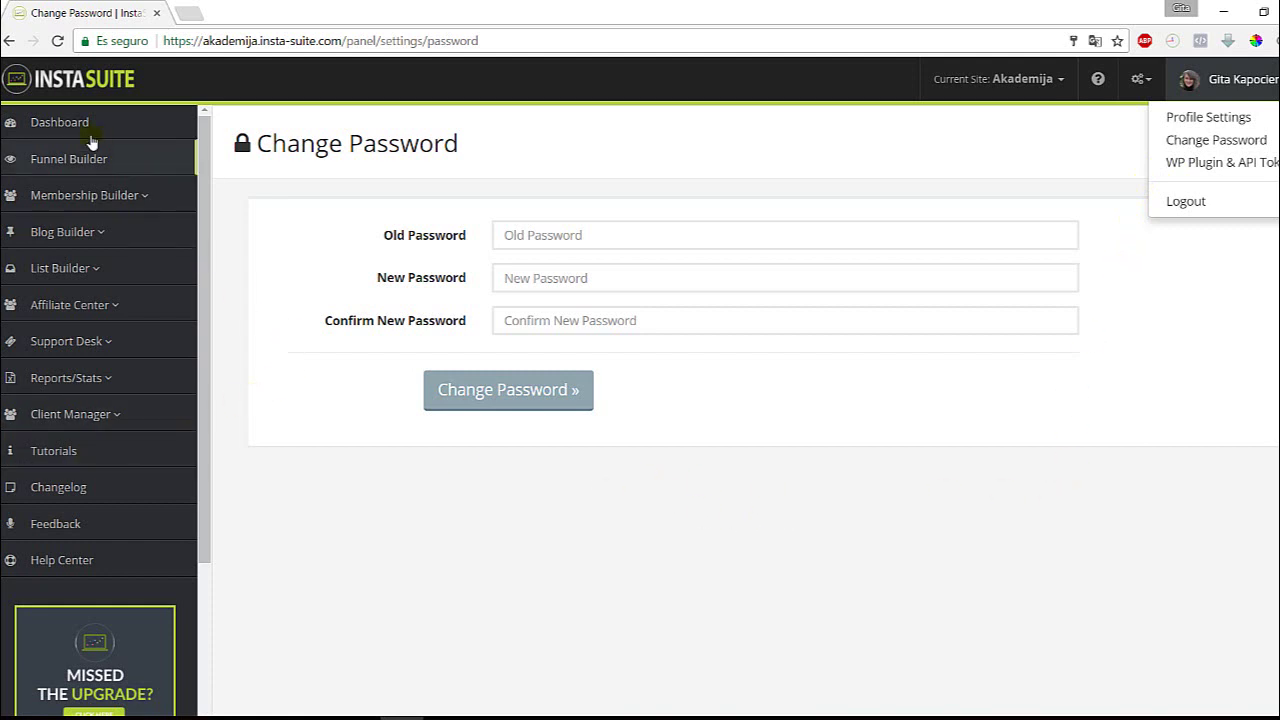
Return to the dashboard and look over its module cards, from Funnels Builder to Support Desk.
left_click(40, 122)
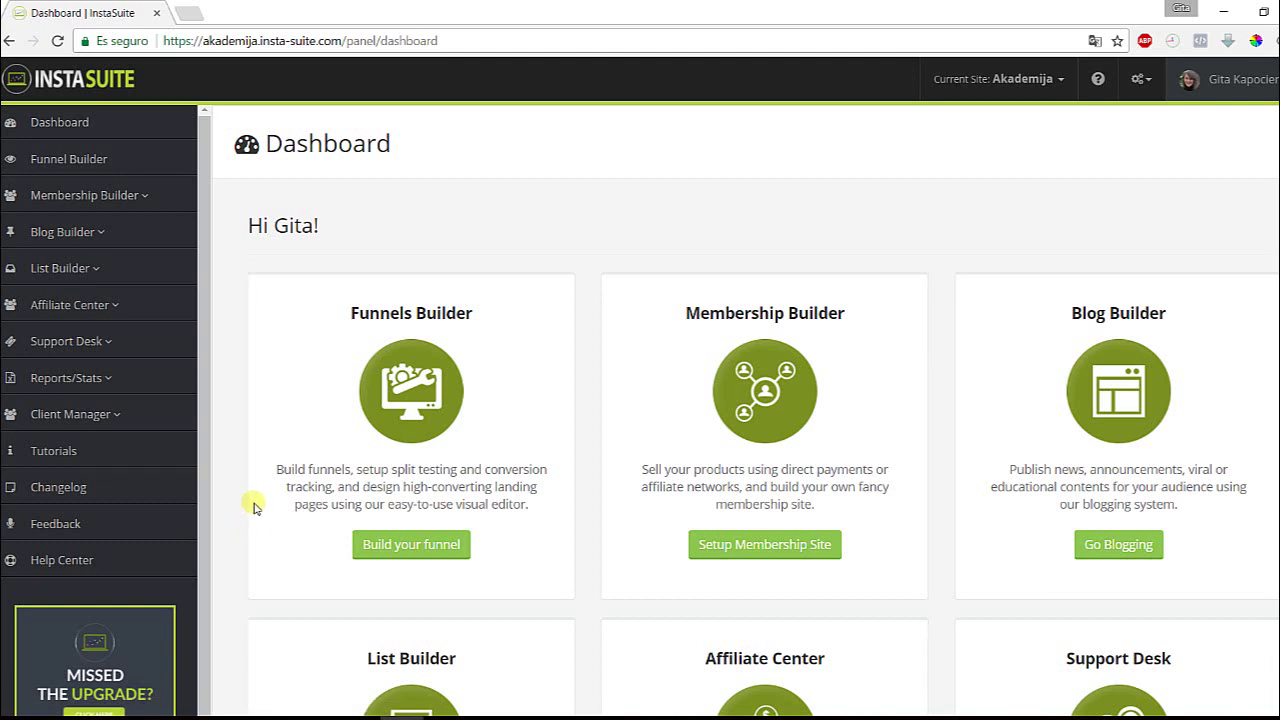
scroll(230, 404, "down", 3)
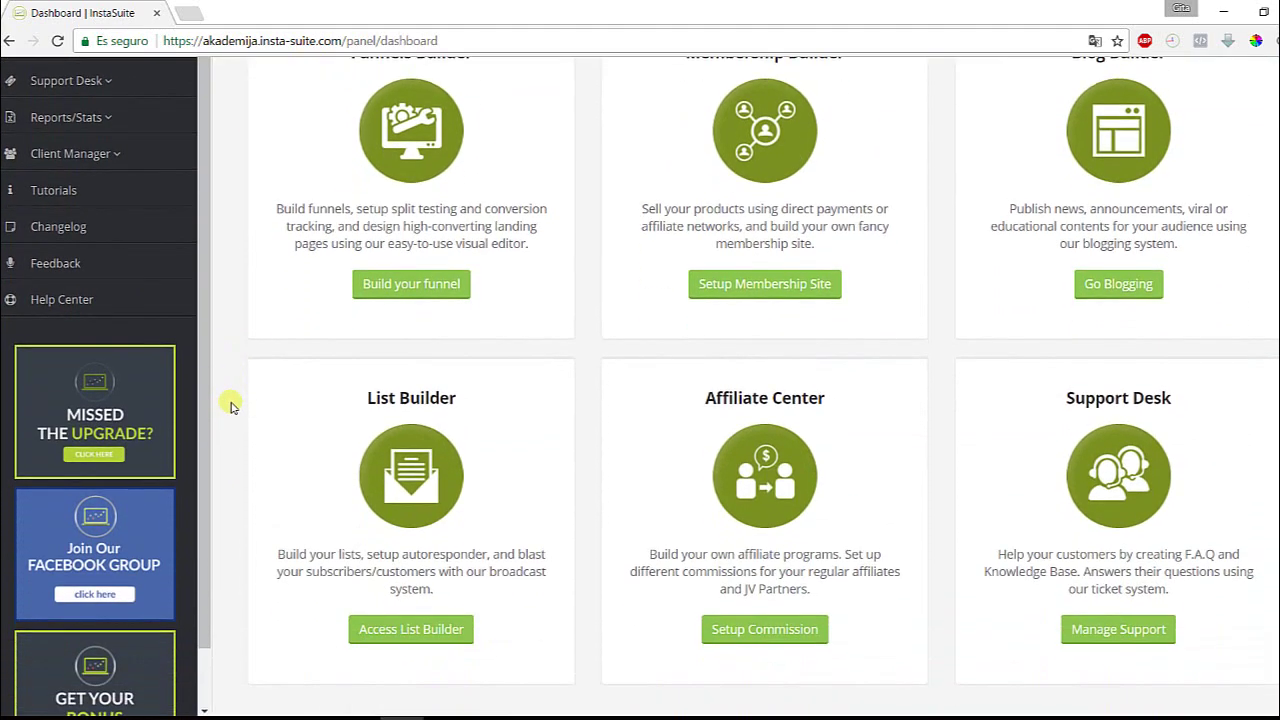
scroll(230, 404, "up", 1)
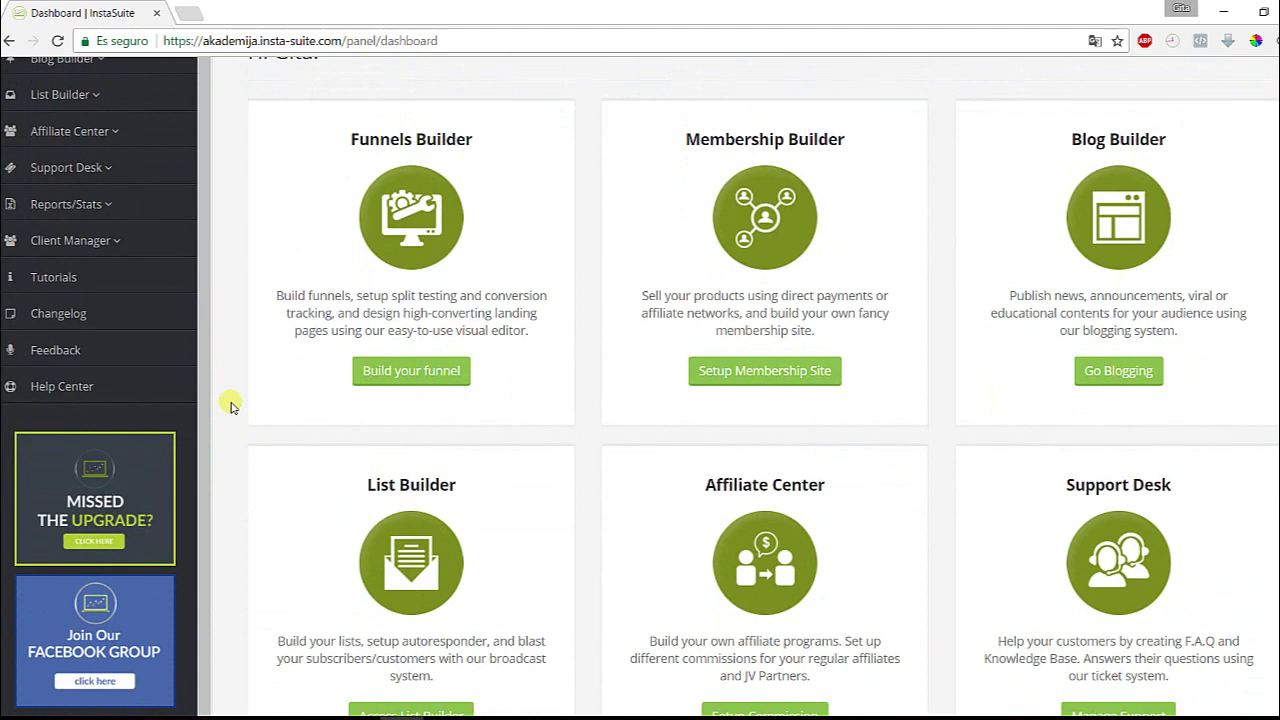
scroll(230, 404, "up", 2)
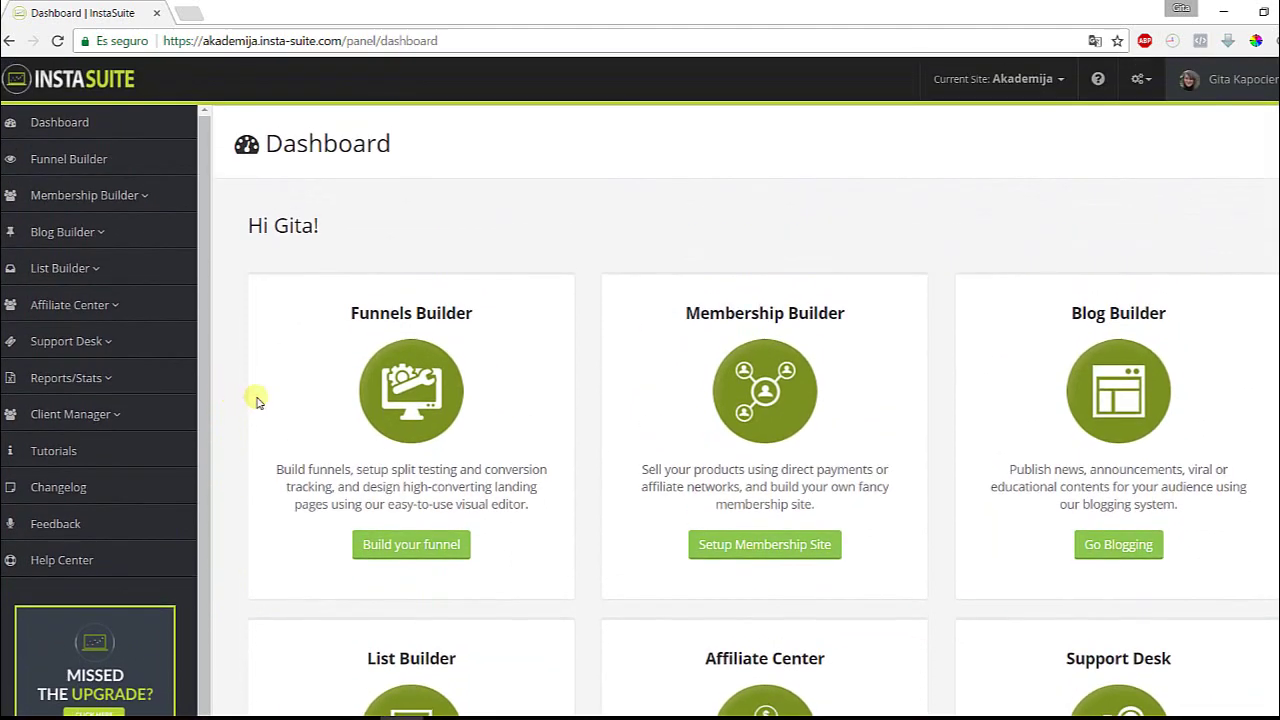
scroll(229, 380, "down", 1)
scroll(229, 380, "up", 1)
scroll(229, 380, "down", 1)
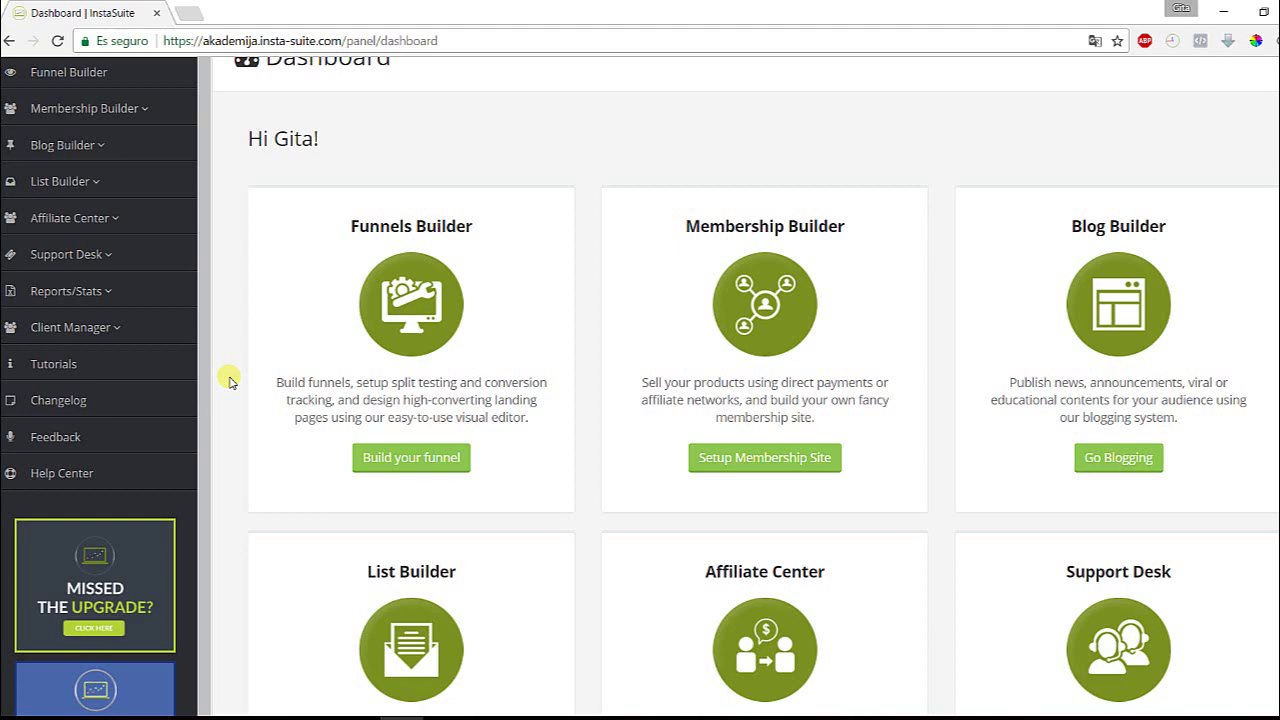
scroll(229, 380, "up", 1)
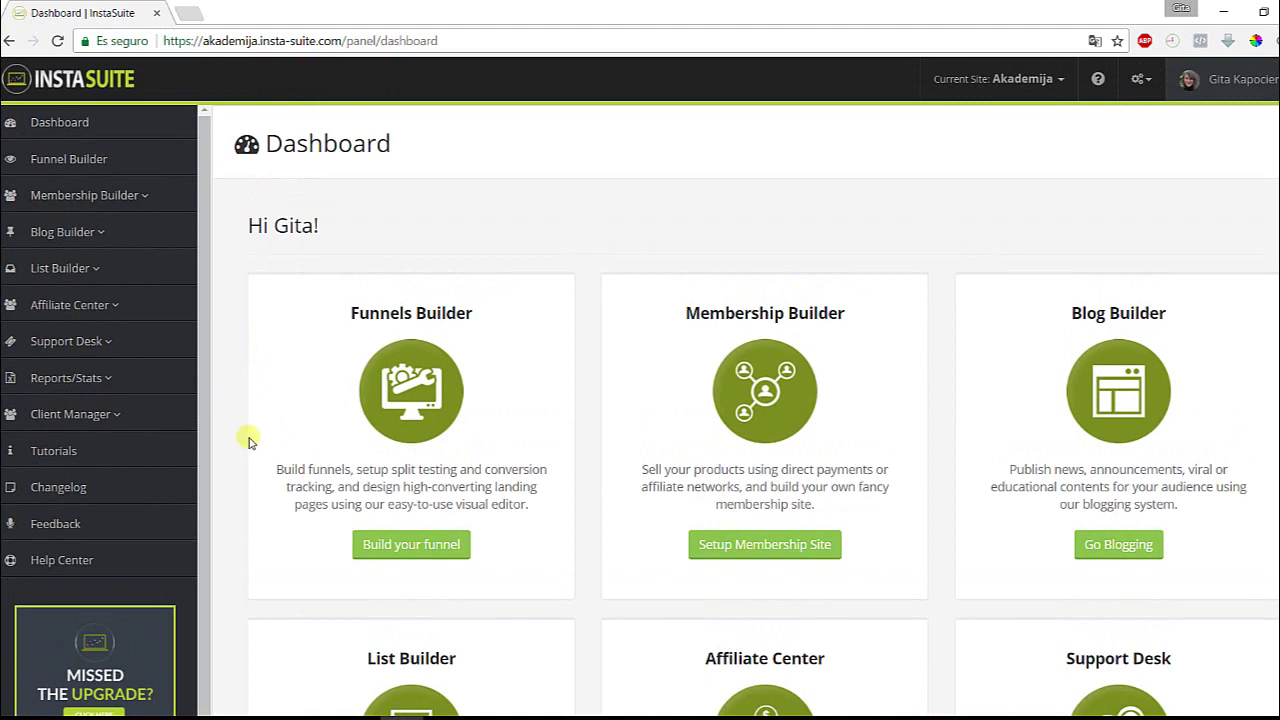
Open the Manage Funnels list from the Funnels Builder module and expand the Membership Builder's setup options.
scroll(240, 445, "down", 1)
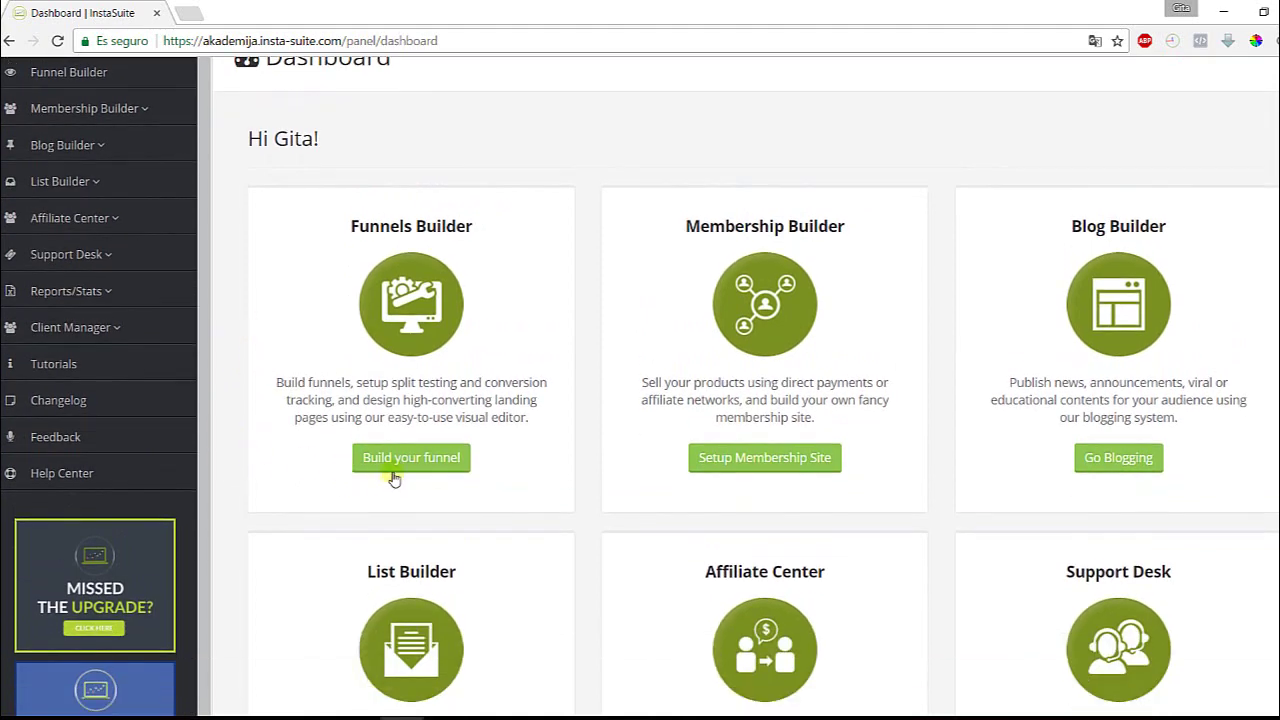
left_click(397, 462)
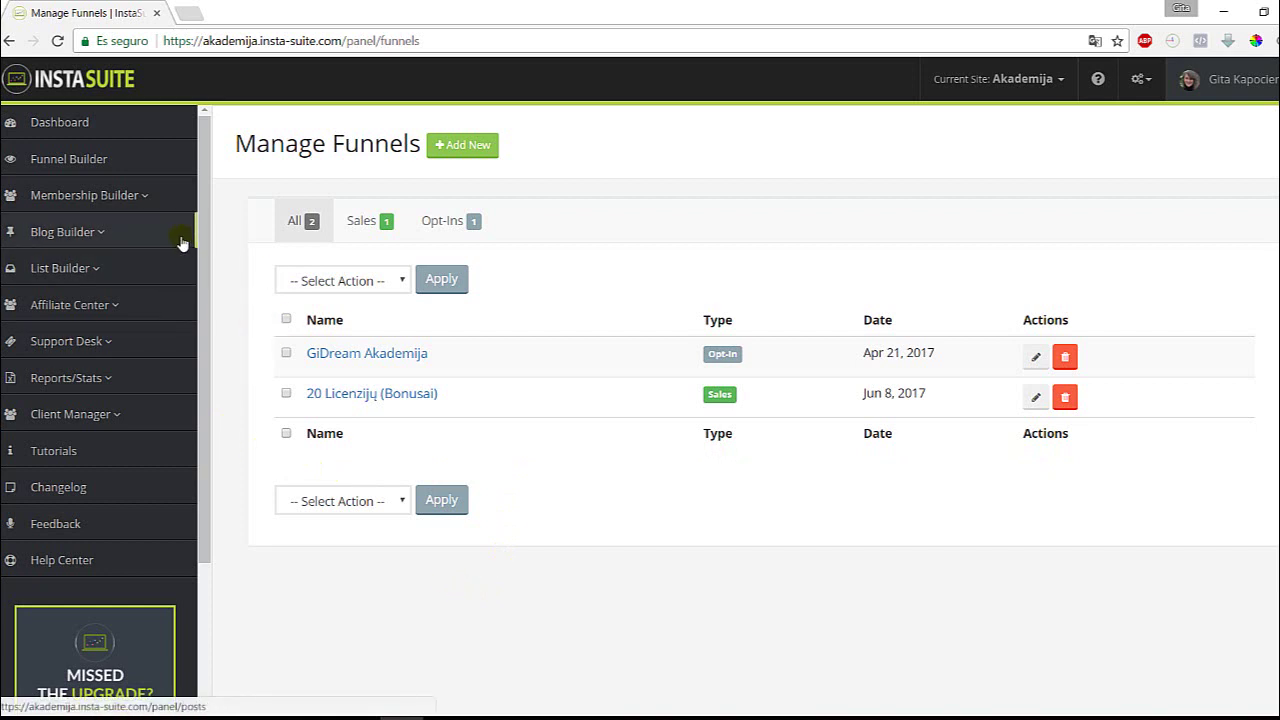
left_click(92, 159)
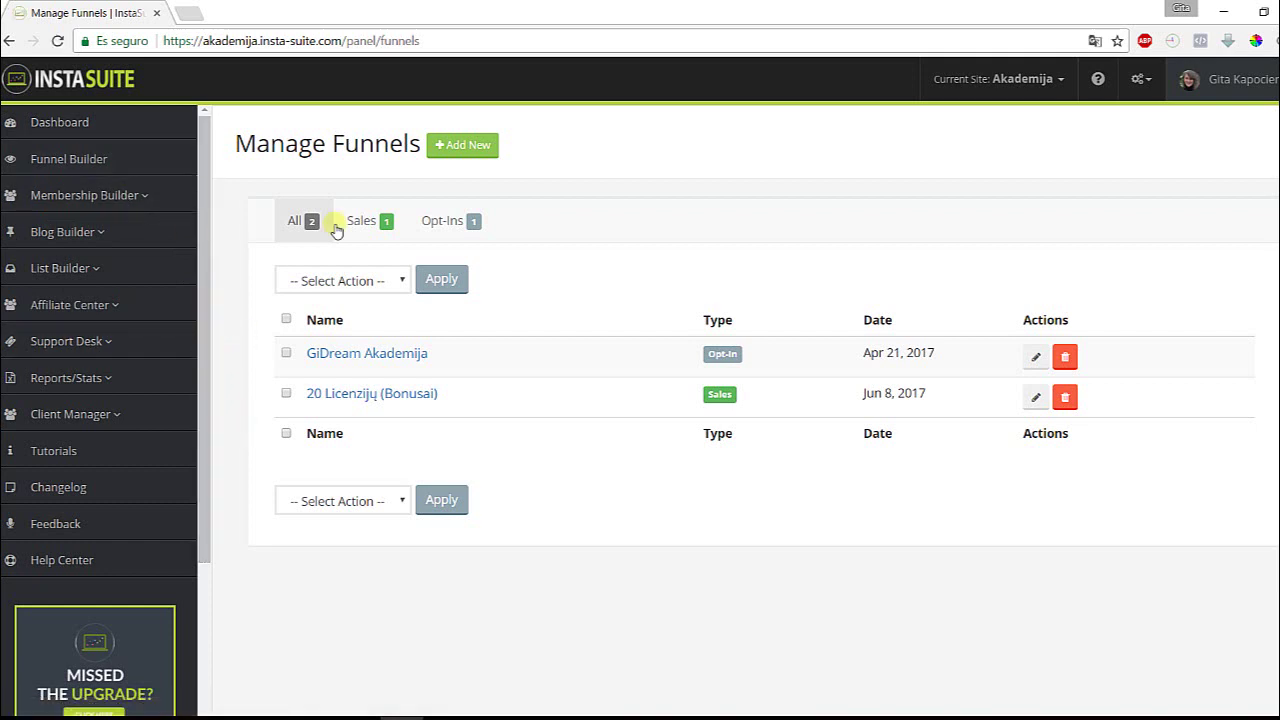
left_click(112, 196)
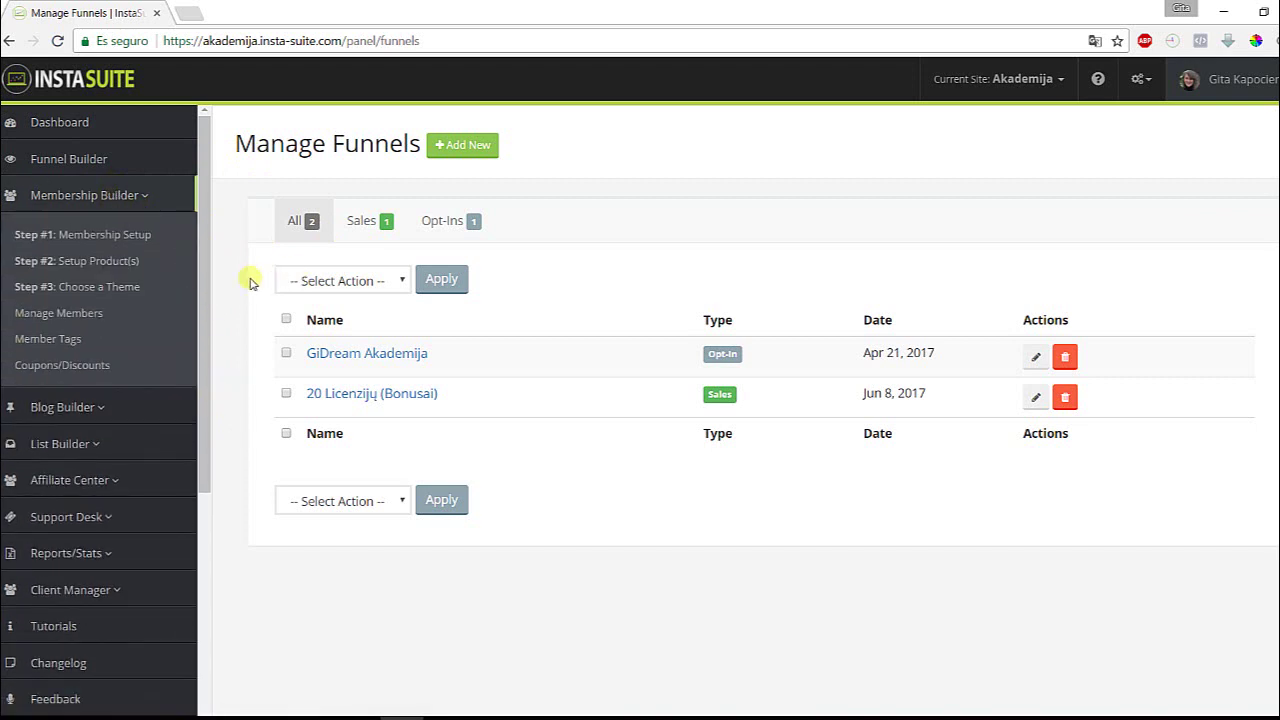
Go back to the dashboard and open the membership site setup from the Membership Builder module.
left_click(100, 124)
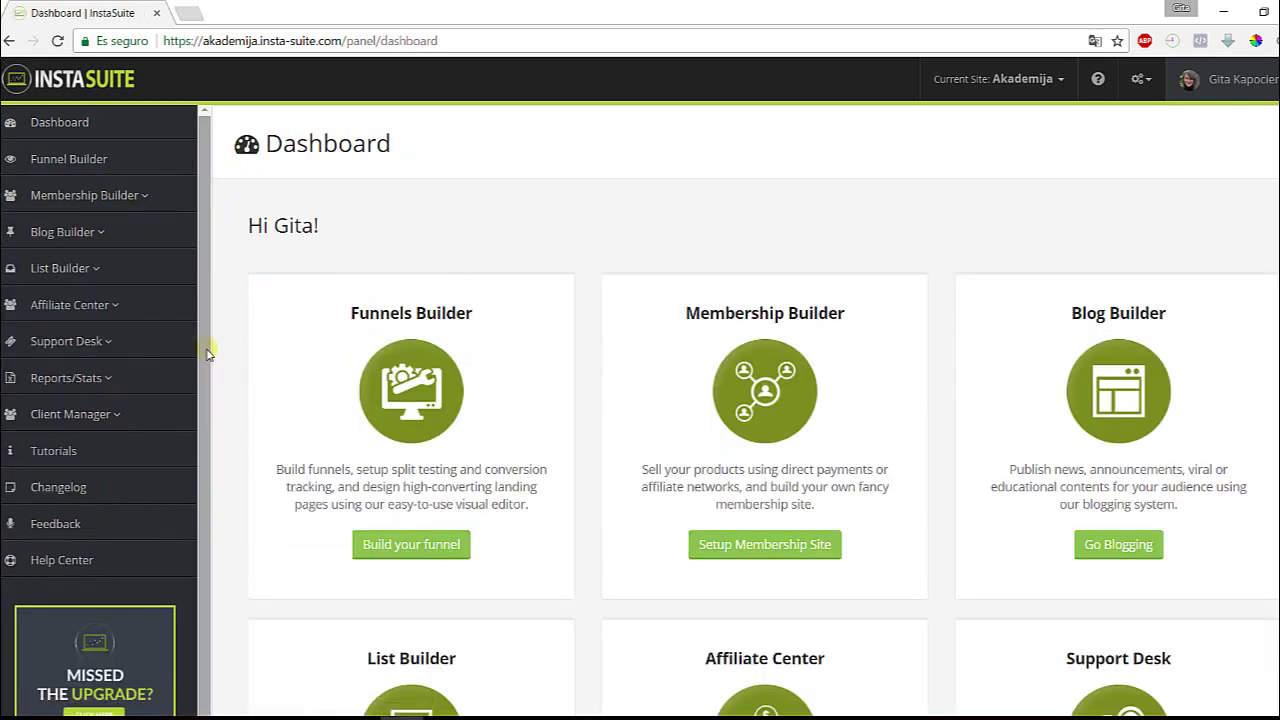
scroll(210, 350, "down", 5)
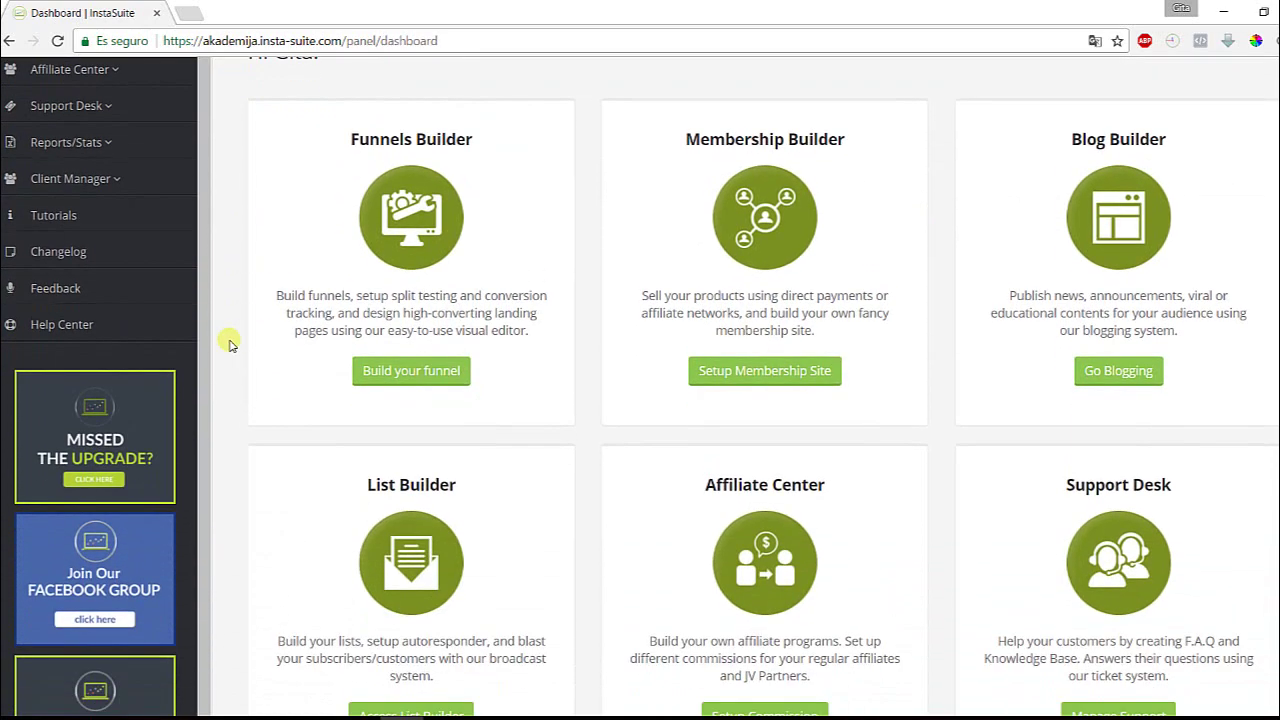
scroll(210, 320, "up", 5)
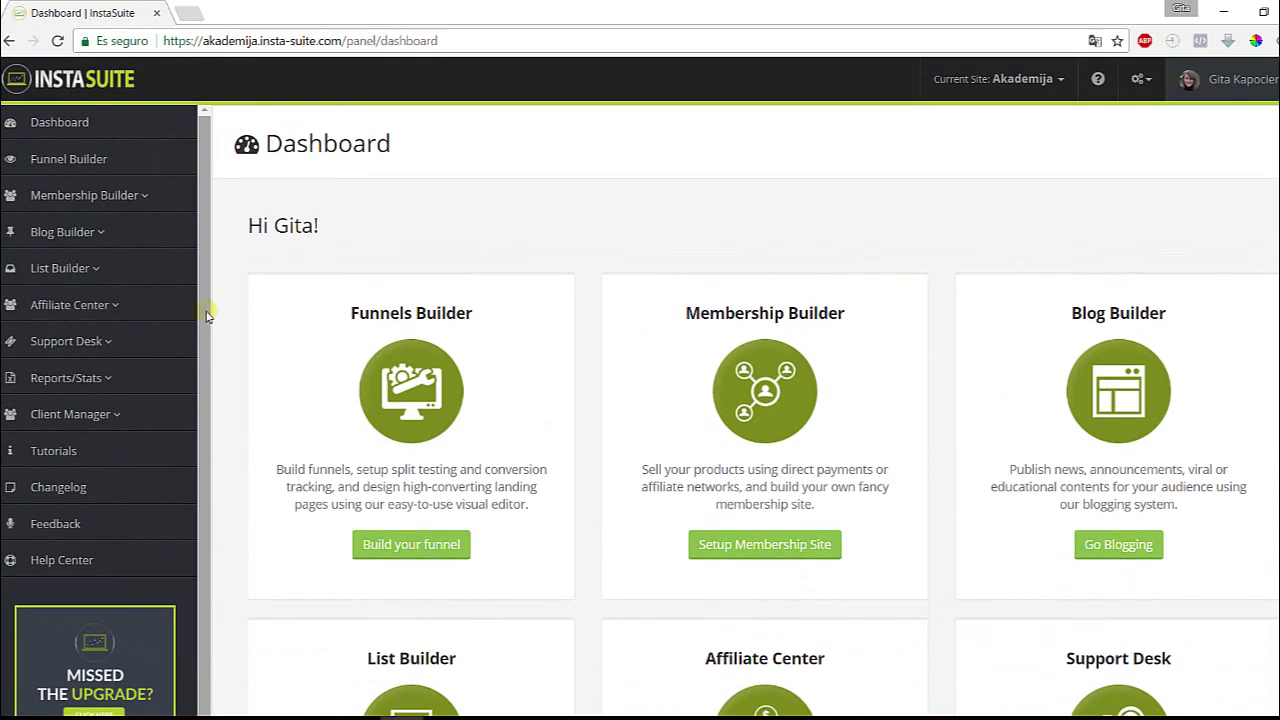
scroll(228, 310, "down", 3)
scroll(228, 310, "up", 3)
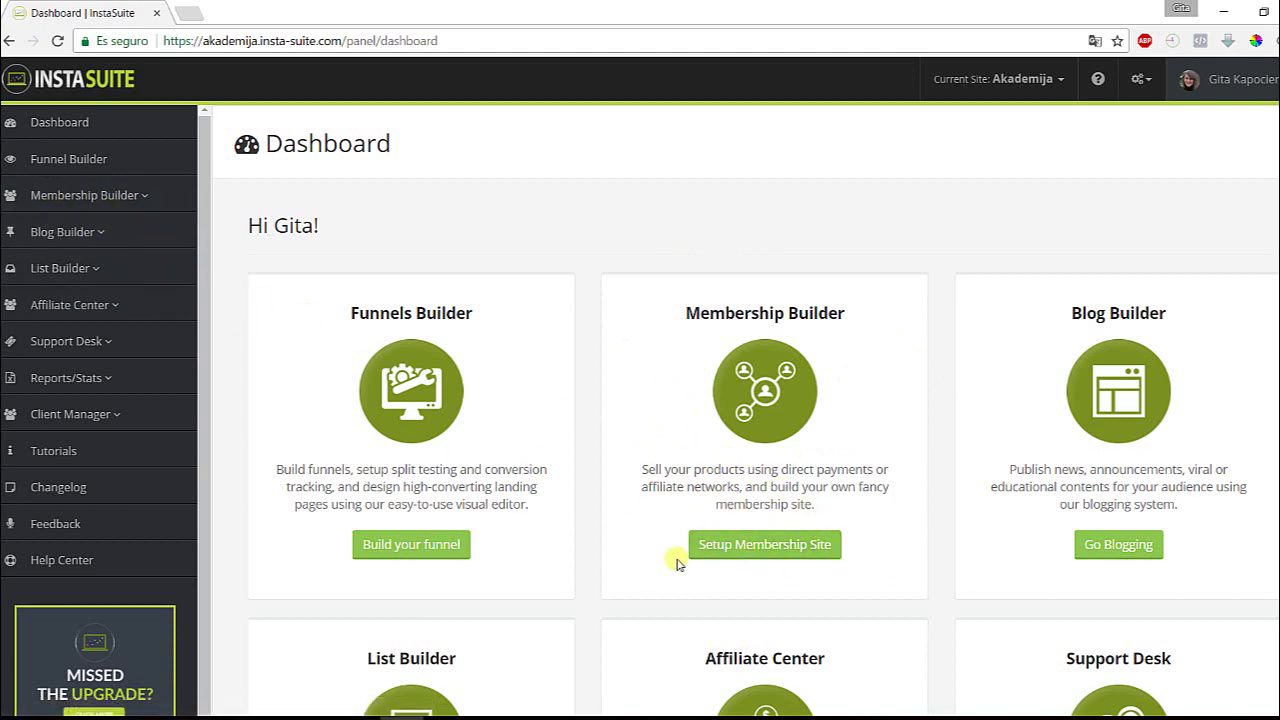
left_click(744, 555)
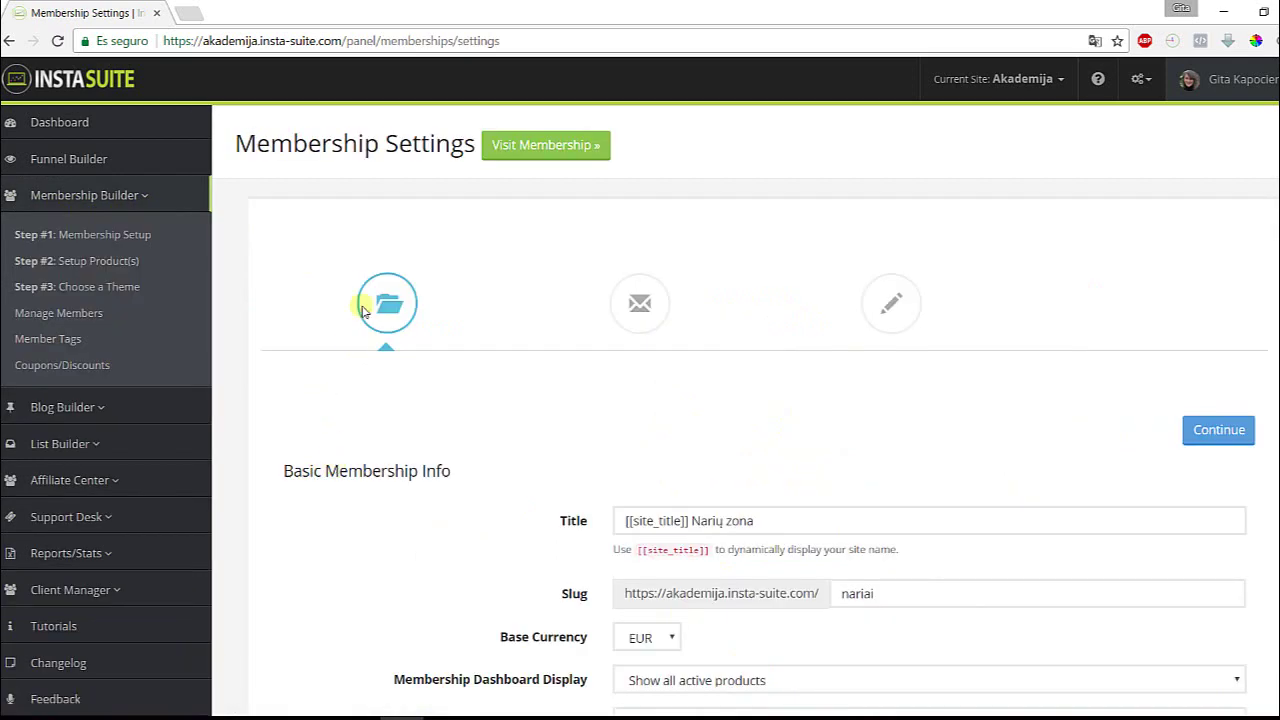
Review the basic membership info, the registration and checkout settings, and the login and logout settings.
scroll(229, 280, "down", 1)
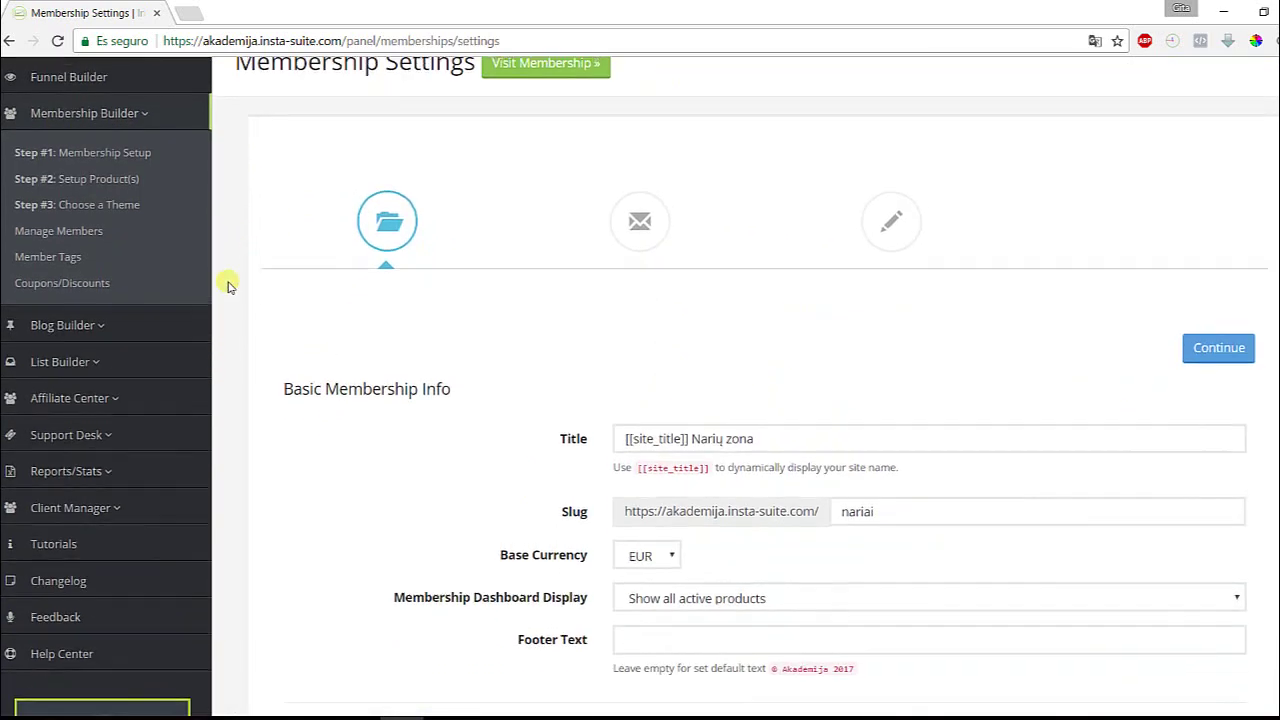
scroll(226, 280, "up", 1)
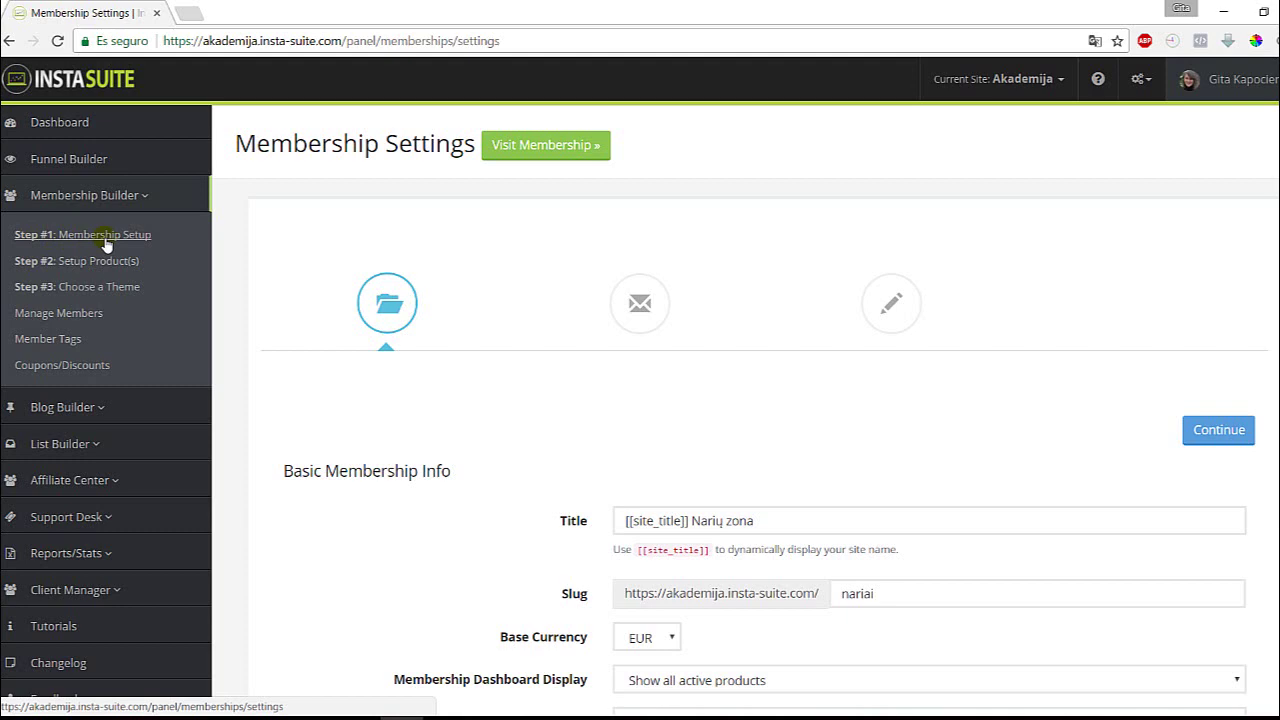
scroll(248, 316, "down", 5)
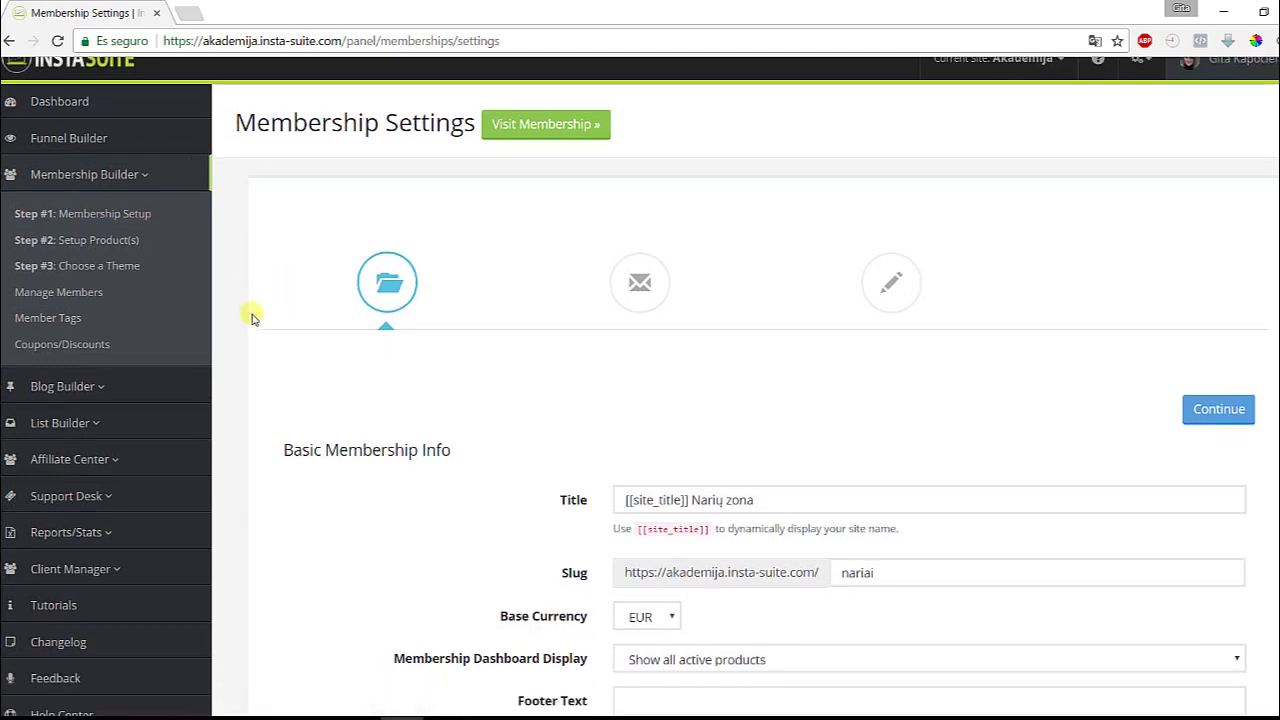
scroll(240, 322, "up", 3)
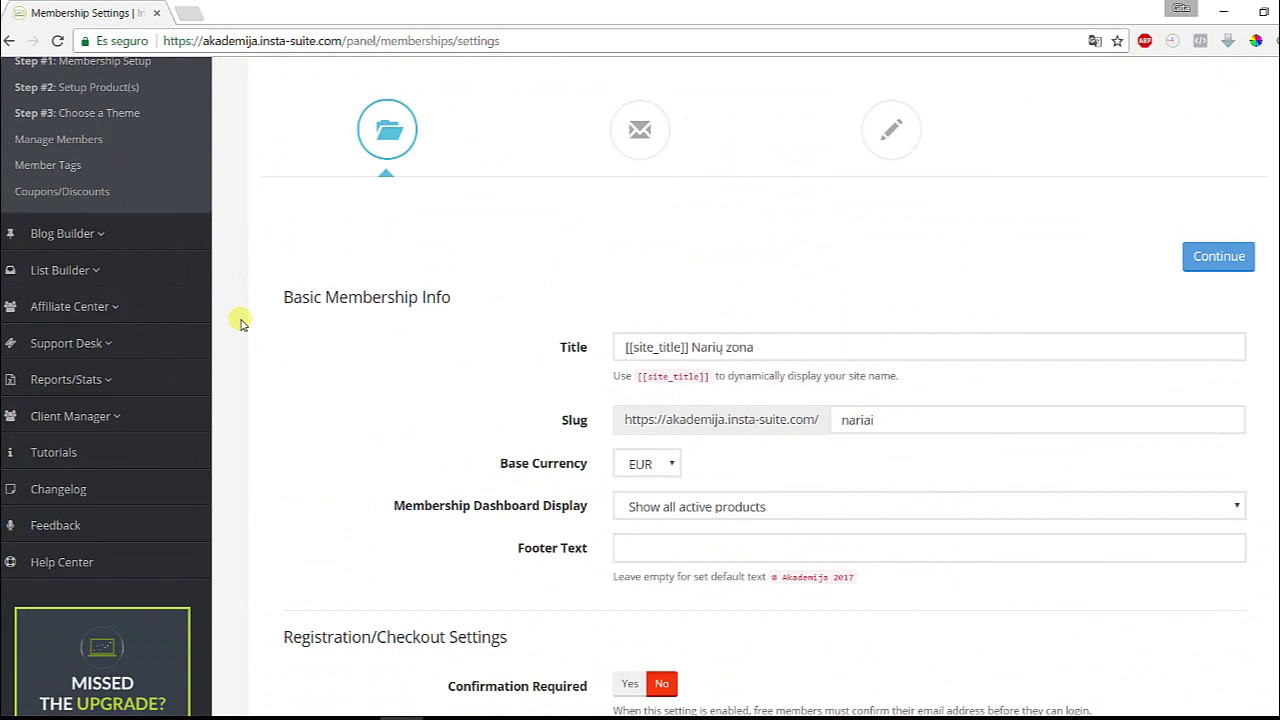
scroll(240, 322, "down", 6)
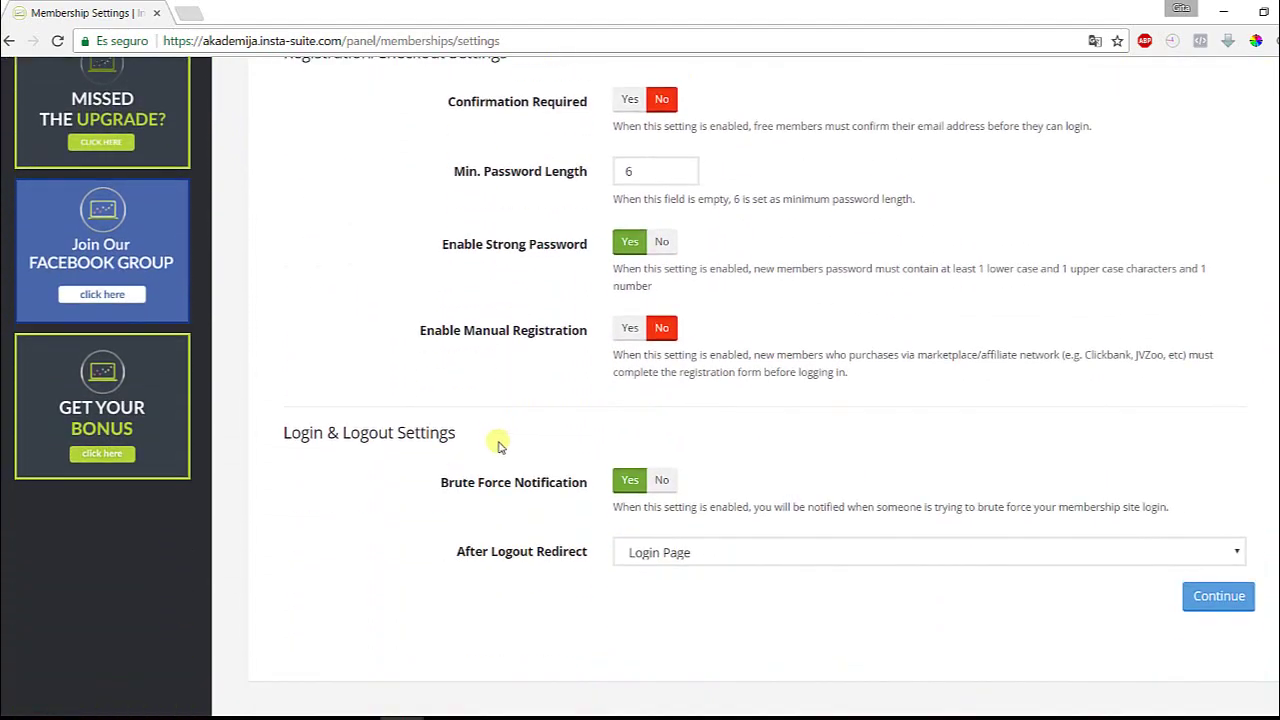
scroll(477, 447, "up", 8)
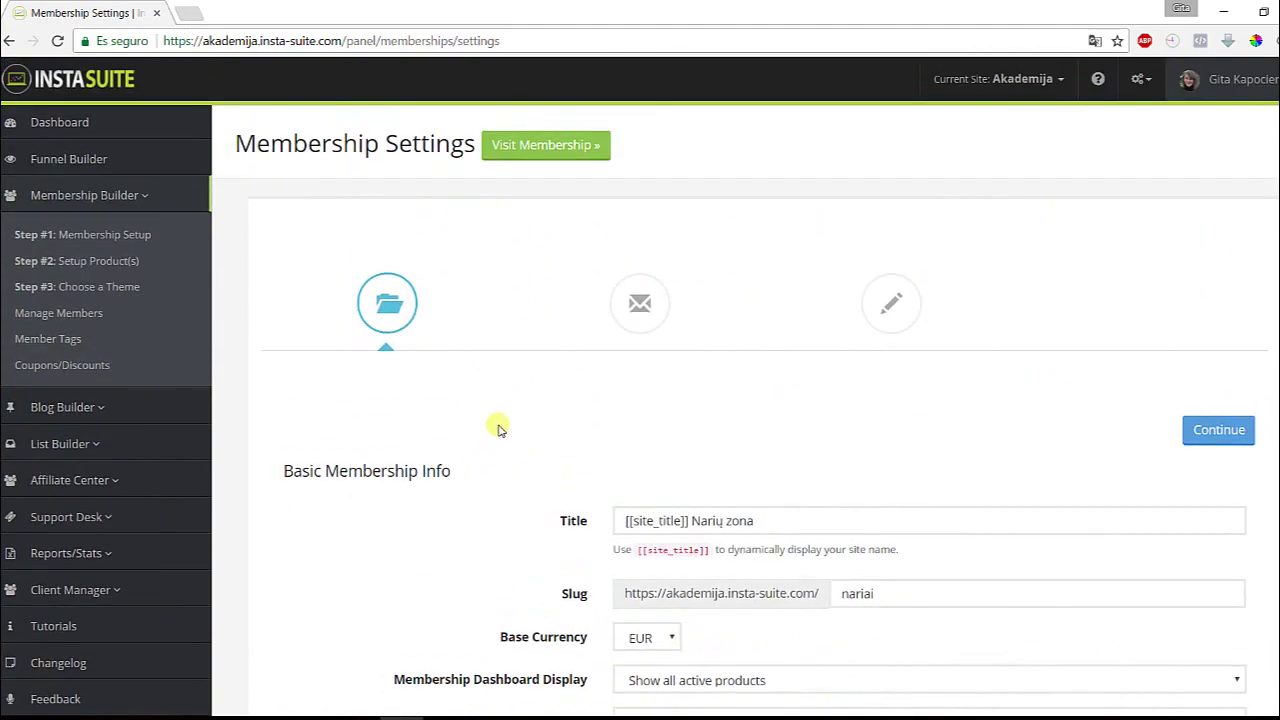
Continue to the email stage of the membership setup and examine the sender information, email signature, business address and notification emails.
left_click(1219, 430)
scroll(414, 366, "down", 6)
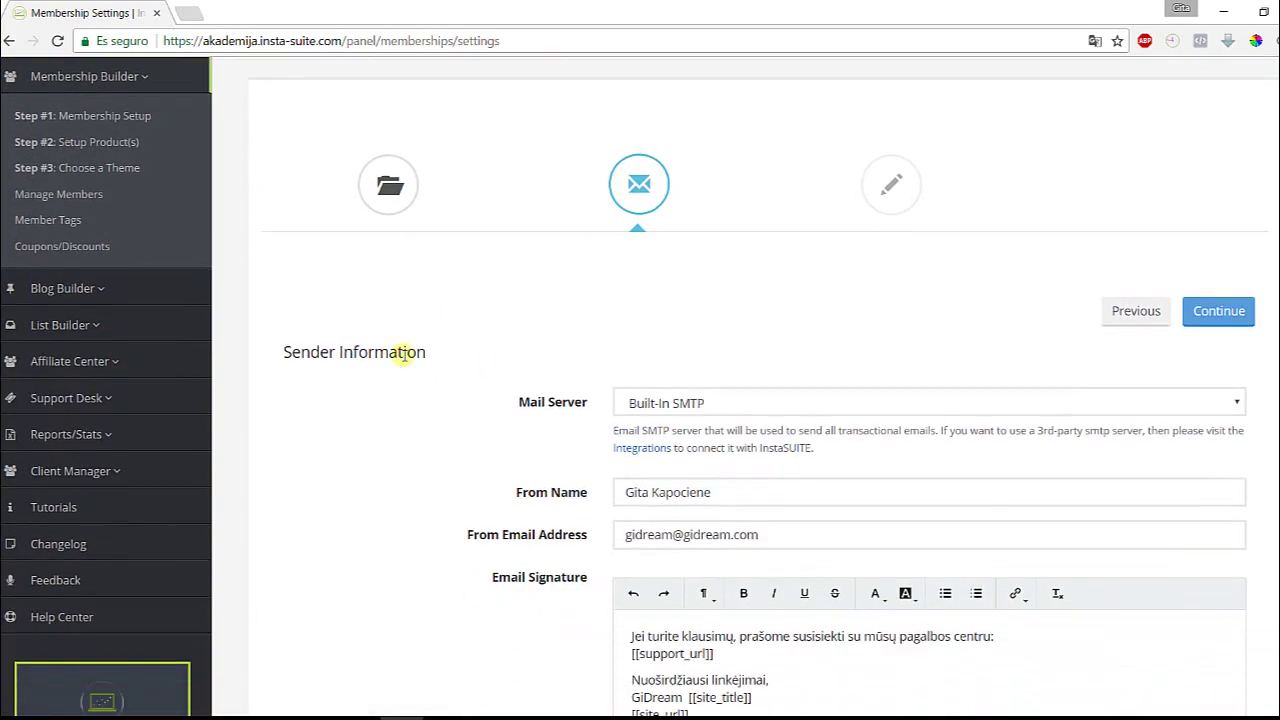
scroll(360, 368, "down", 2)
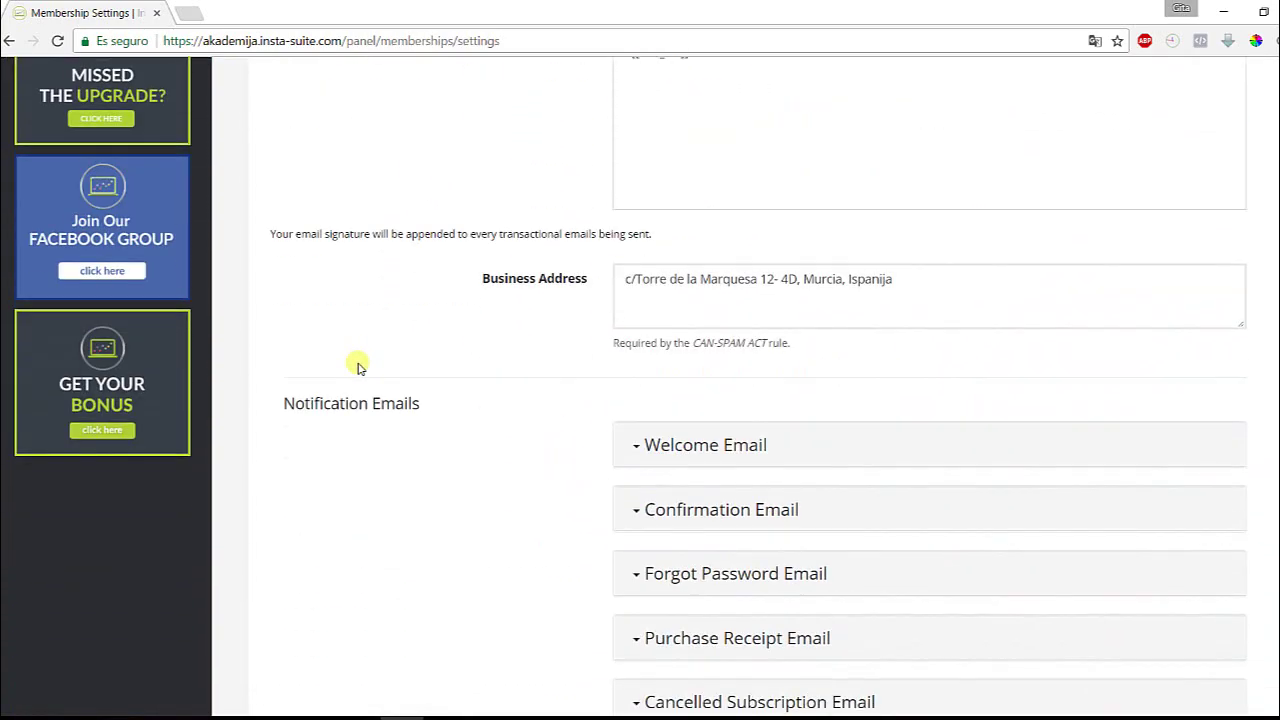
scroll(360, 368, "up", 5)
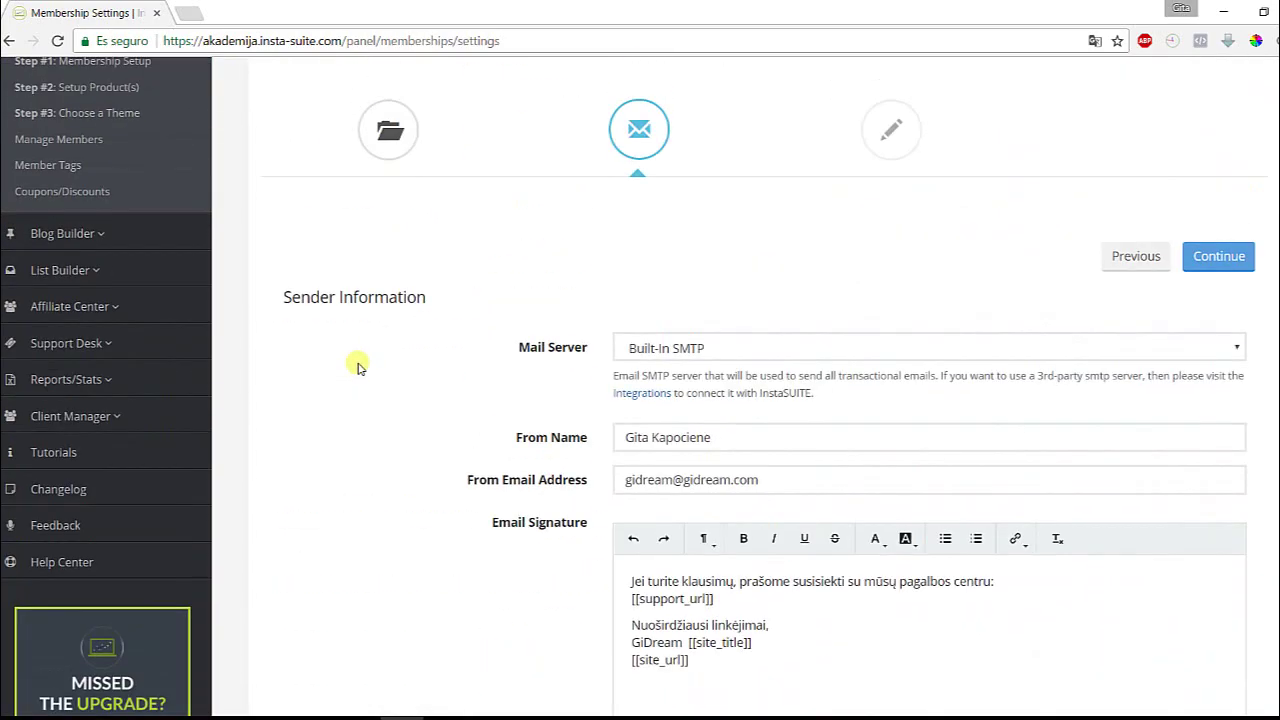
scroll(360, 368, "up", 2)
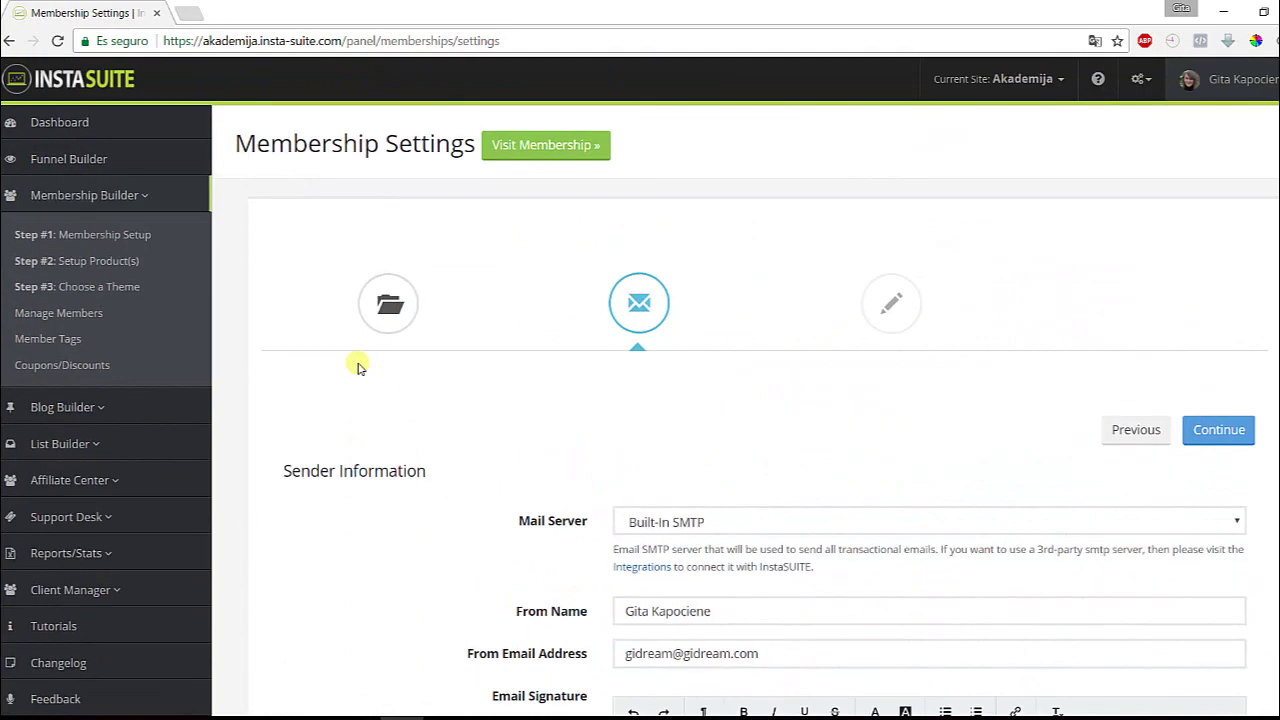
scroll(362, 378, "down", 2)
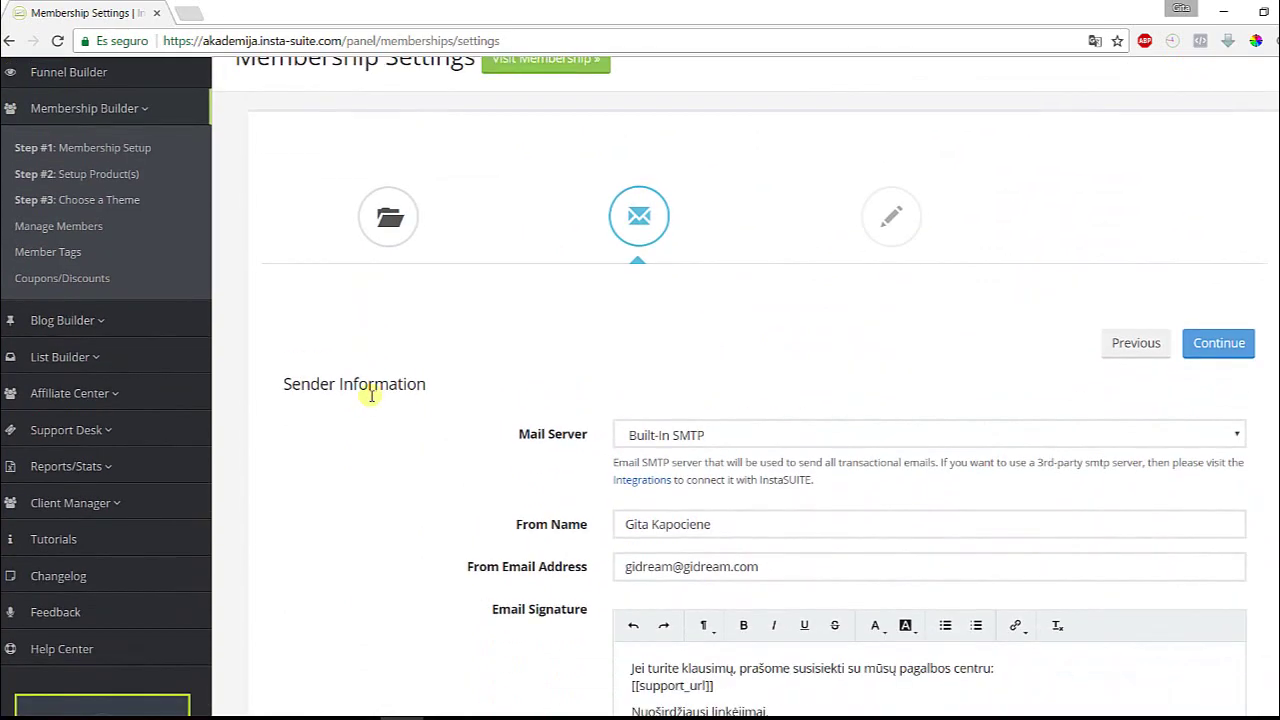
scroll(360, 408, "down", 4)
scroll(360, 381, "down", 2)
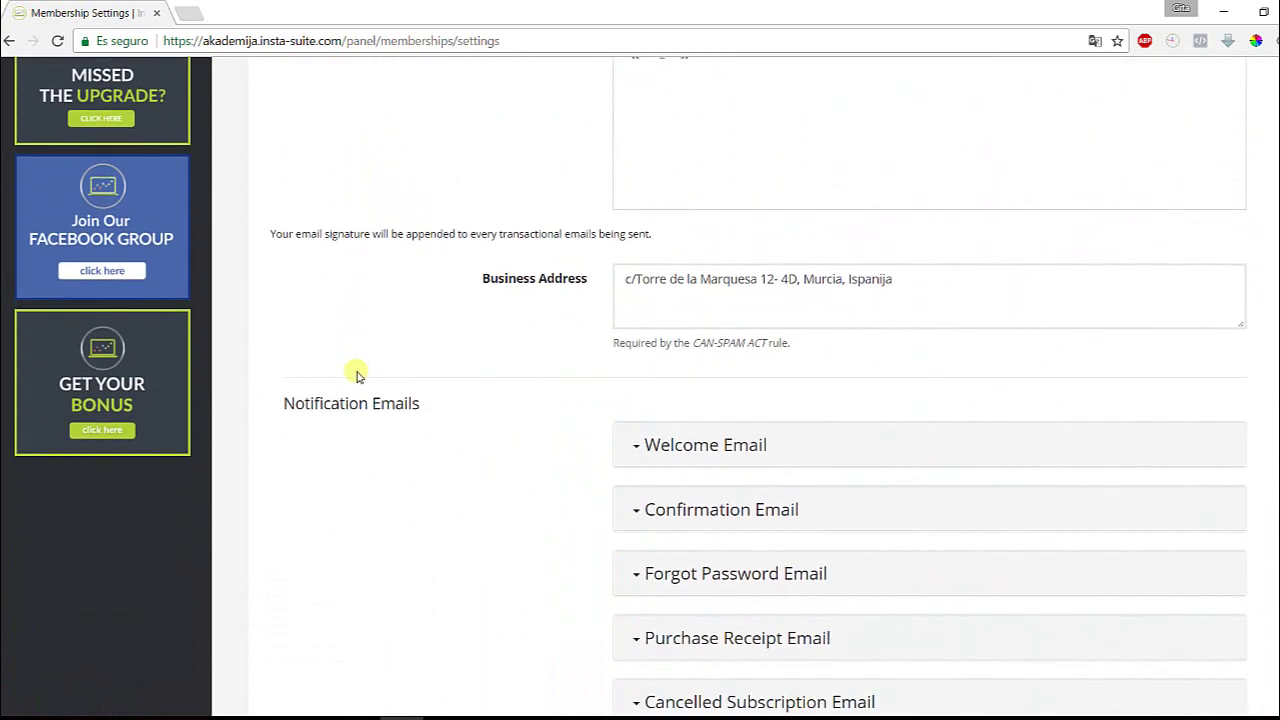
scroll(358, 375, "up", 3)
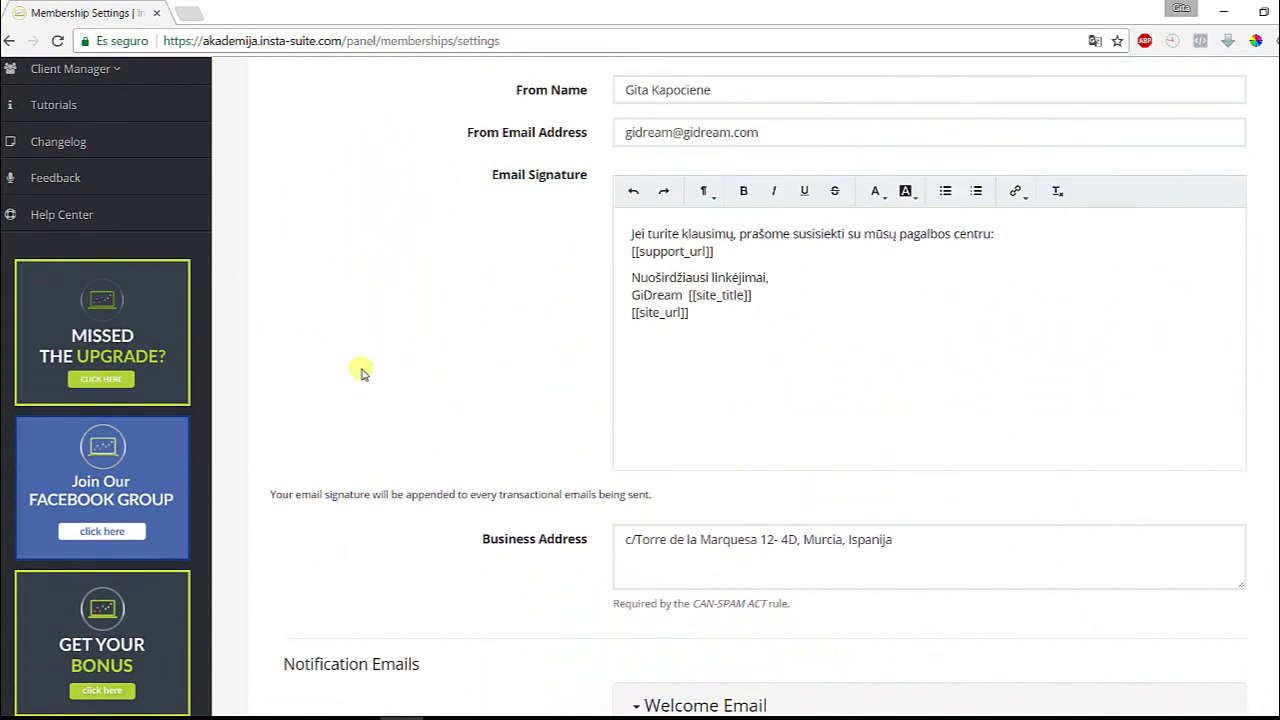
scroll(449, 363, "up", 2)
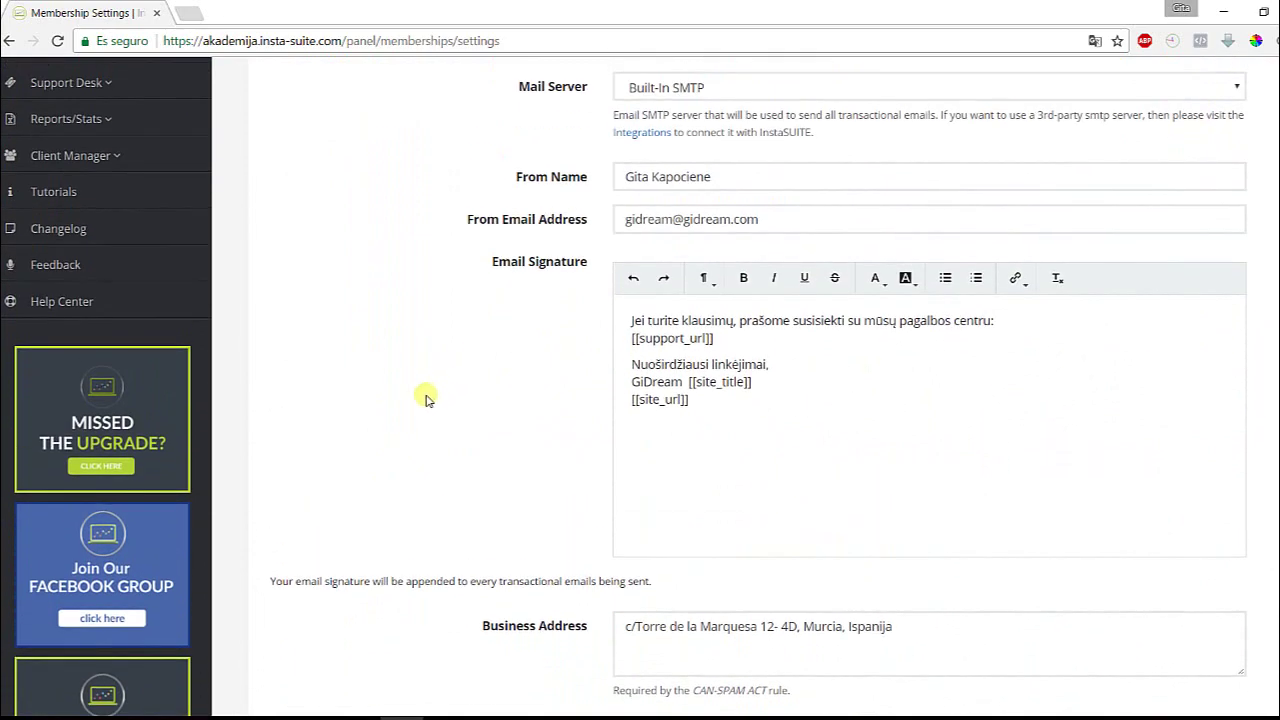
scroll(410, 405, "up", 2)
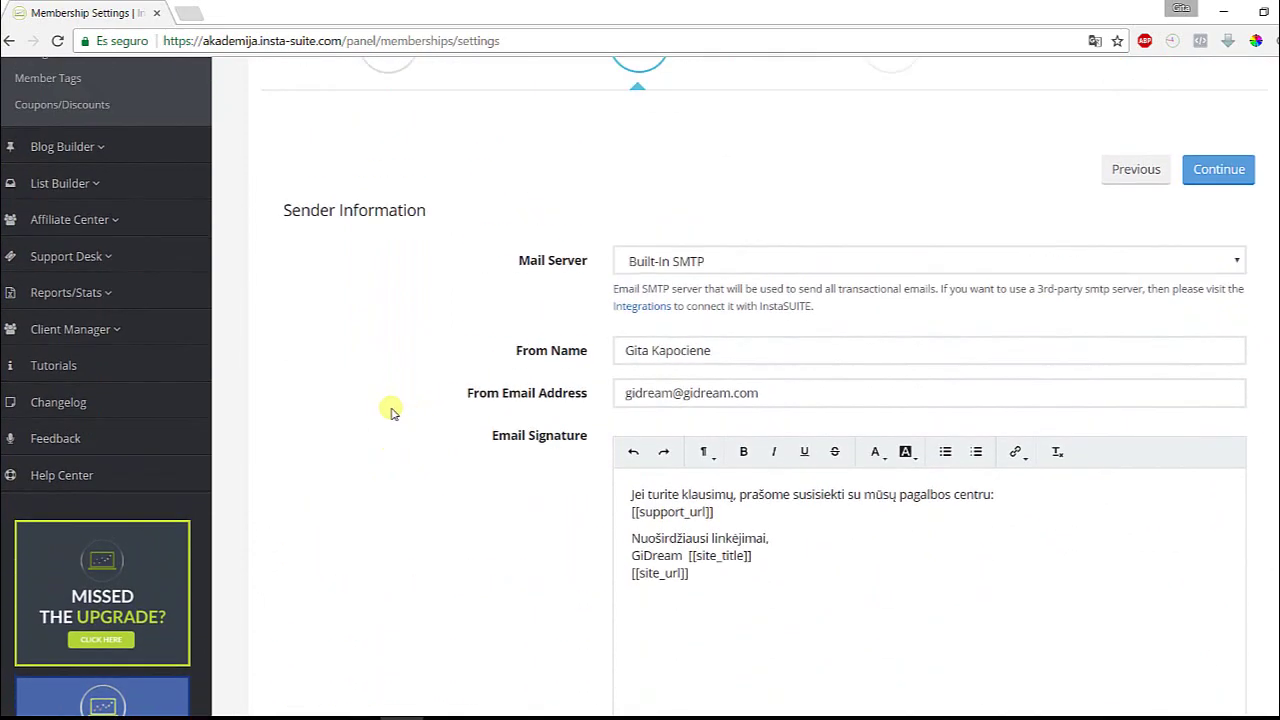
Review the mail server, sender details, email signature and business address in the email stage of the membership setup.
scroll(391, 412, "up", 2)
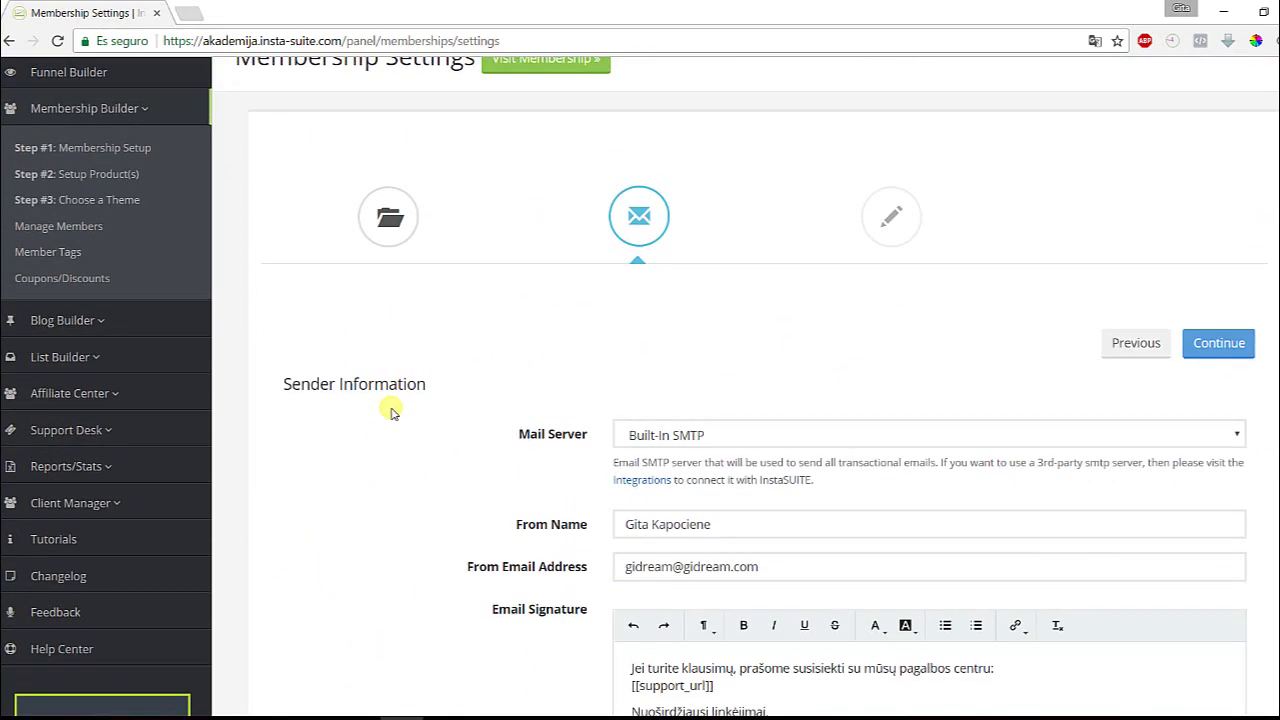
scroll(943, 277, "up", 1)
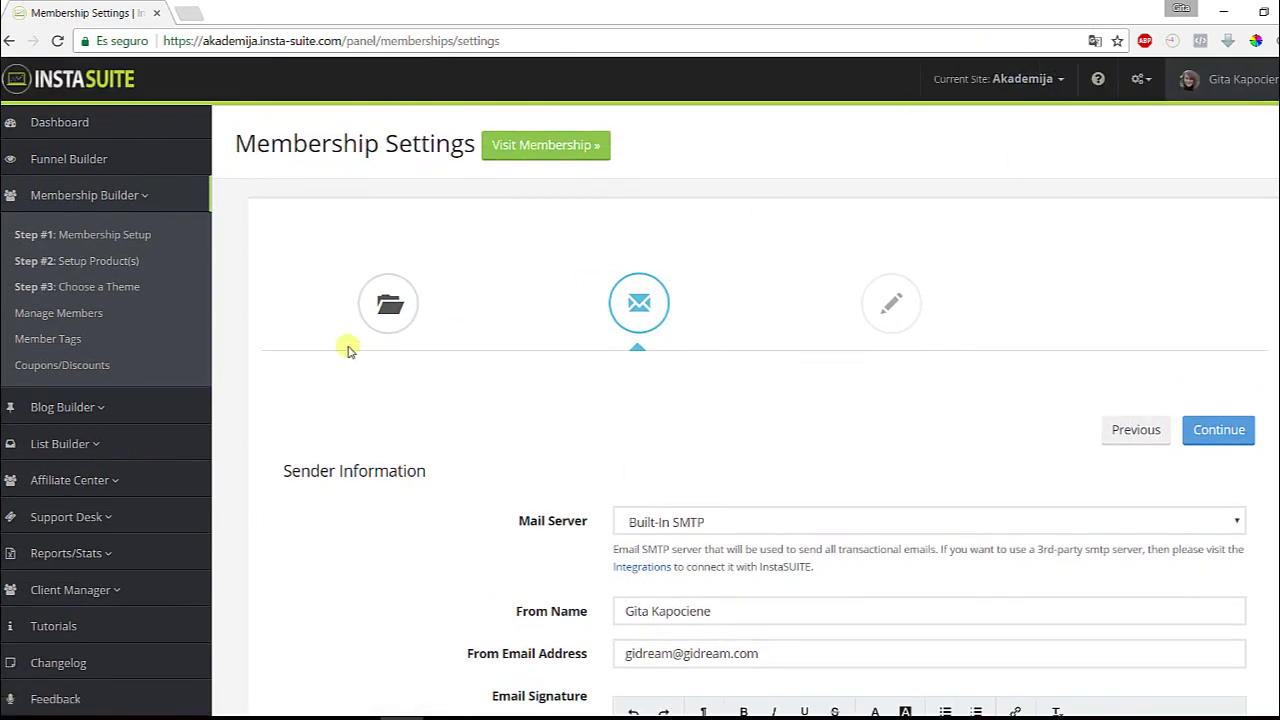
scroll(286, 346, "down", 2)
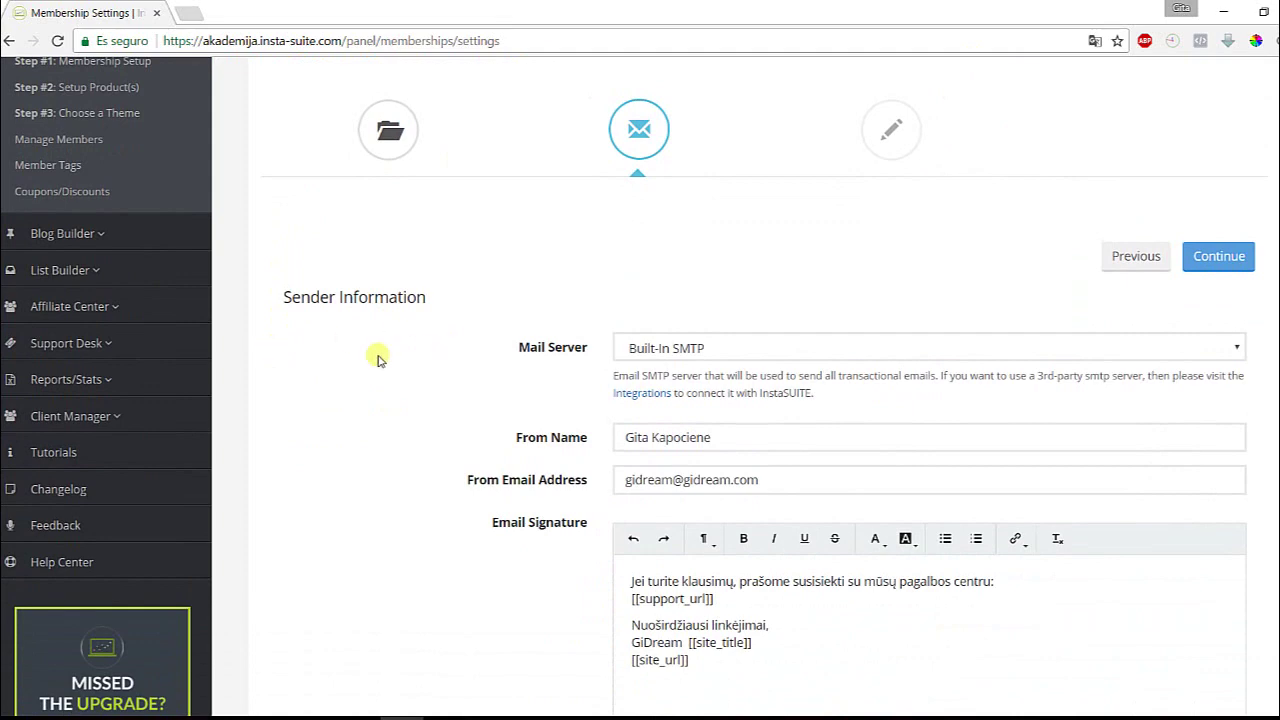
scroll(355, 345, "down", 1)
scroll(318, 333, "down", 1)
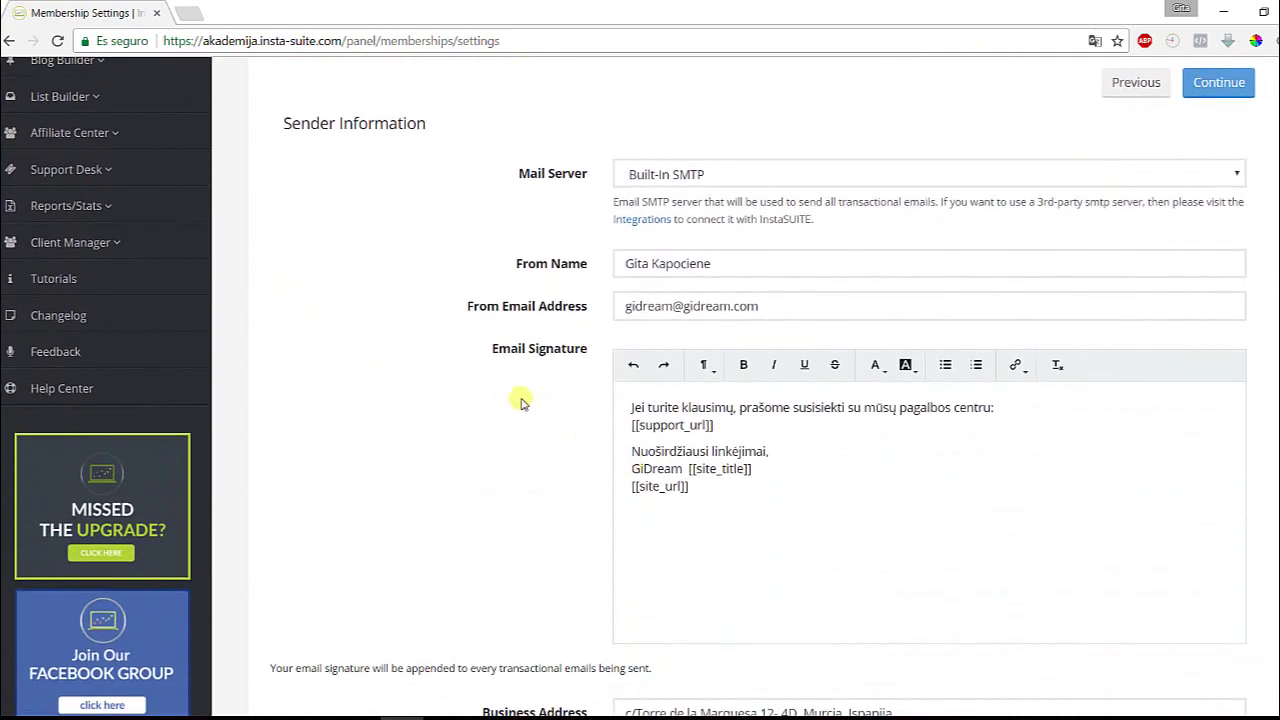
scroll(500, 388, "down", 1)
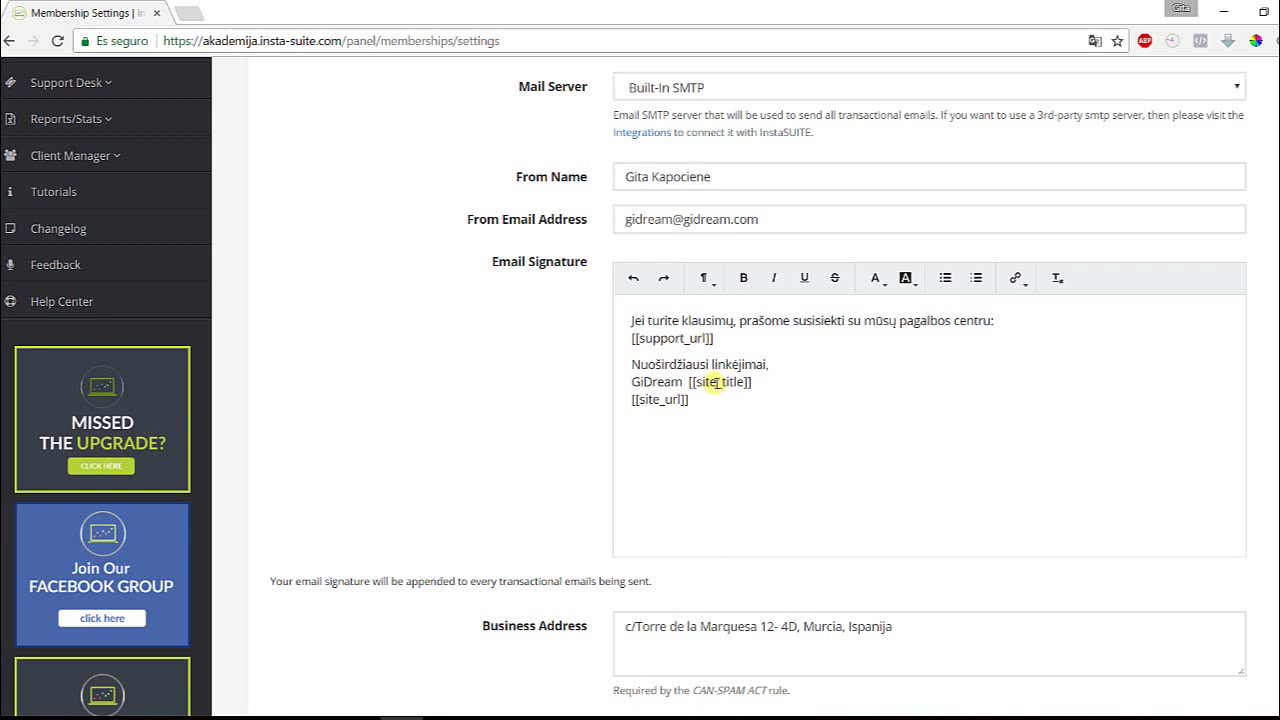
scroll(716, 383, "down", 1)
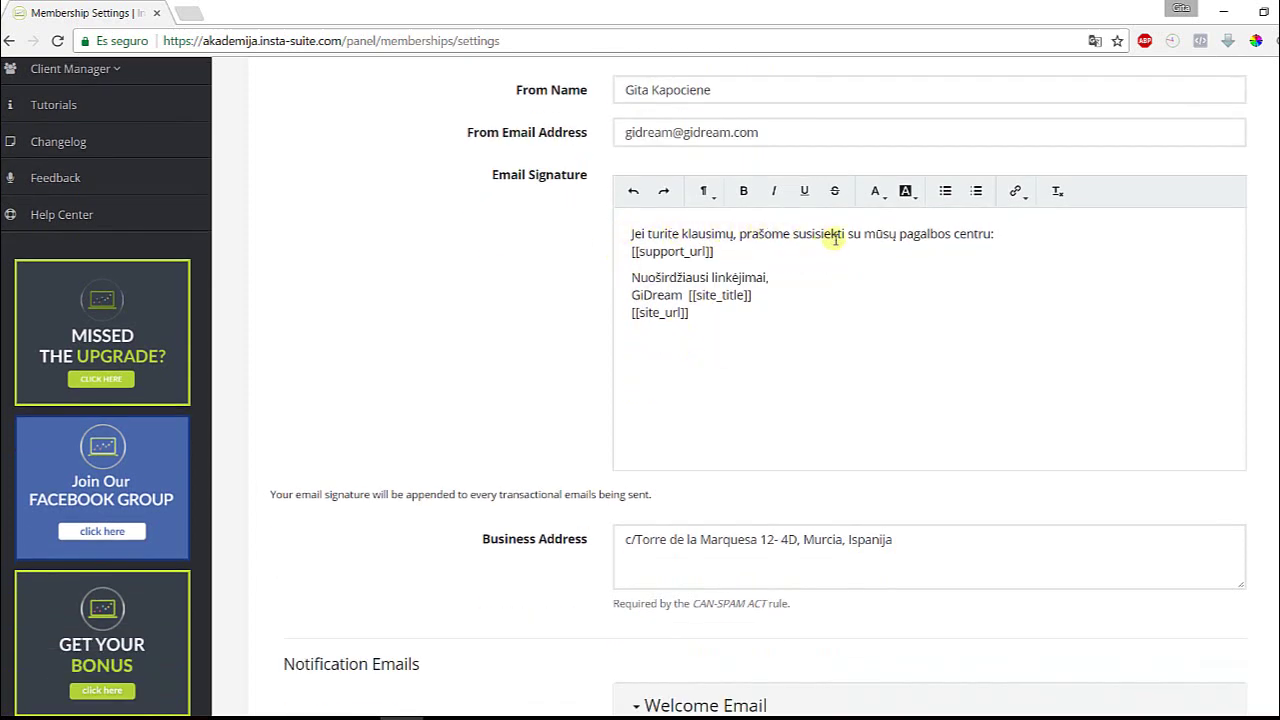
scroll(917, 246, "down", 3)
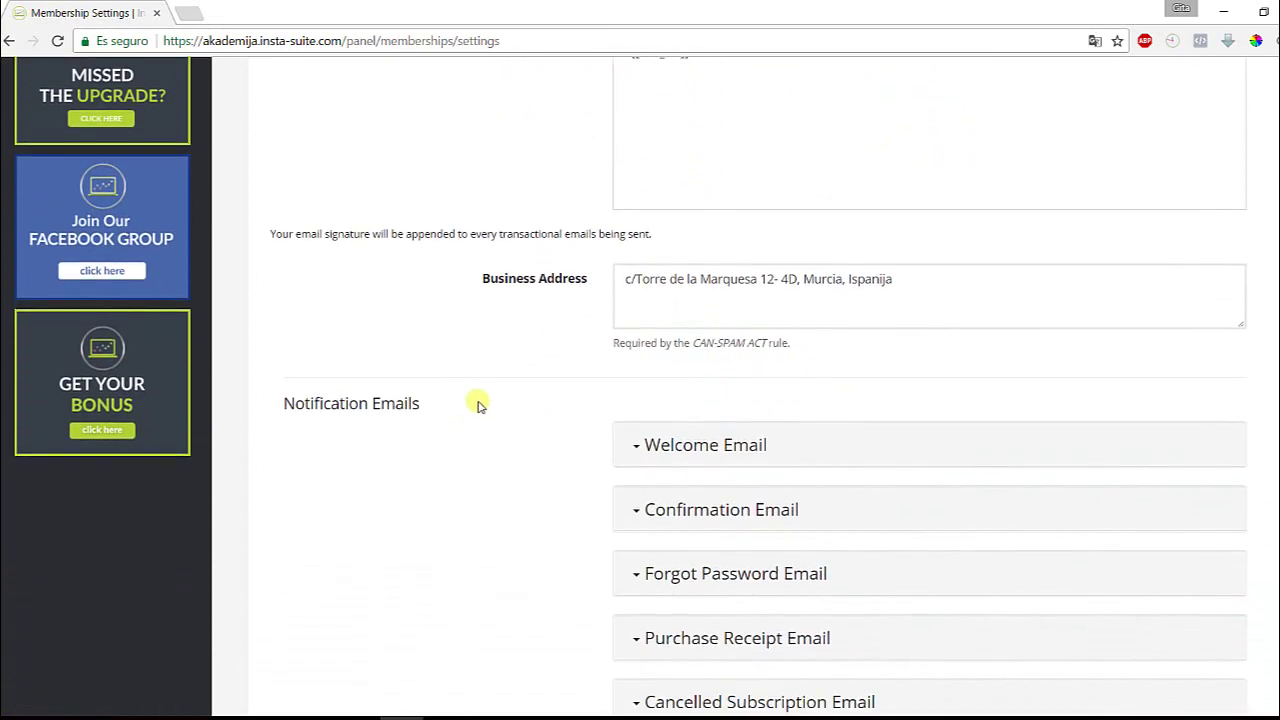
Expand the Welcome, Confirmation and Forgot Password notification emails and review their subjects and message texts.
scroll(478, 405, "down", 2)
left_click(665, 285)
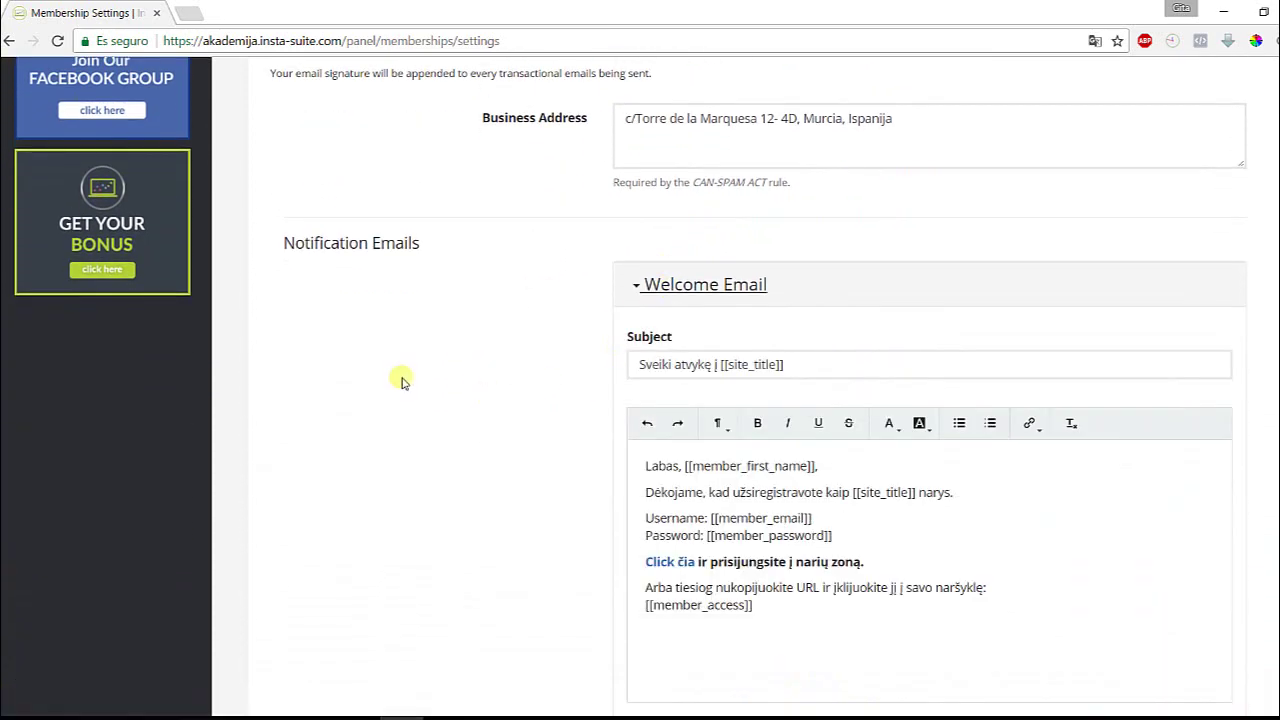
scroll(405, 378, "down", 1)
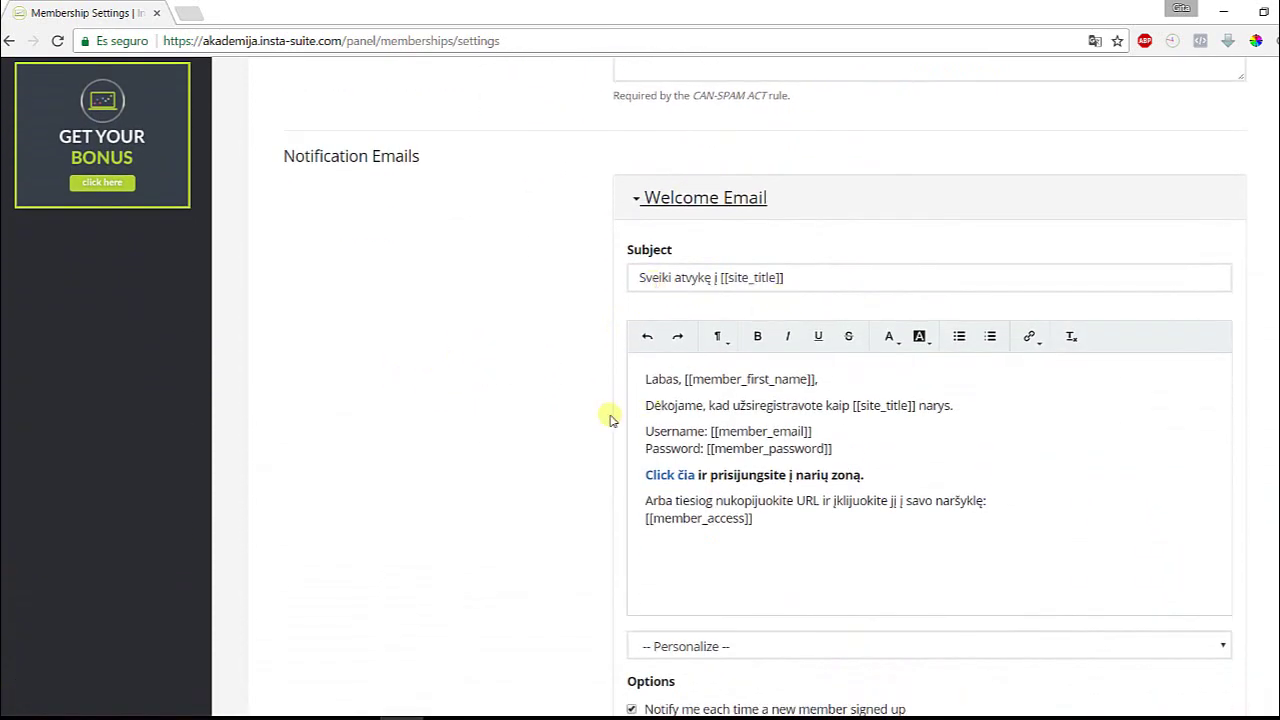
scroll(405, 420, "down", 4)
left_click(665, 450)
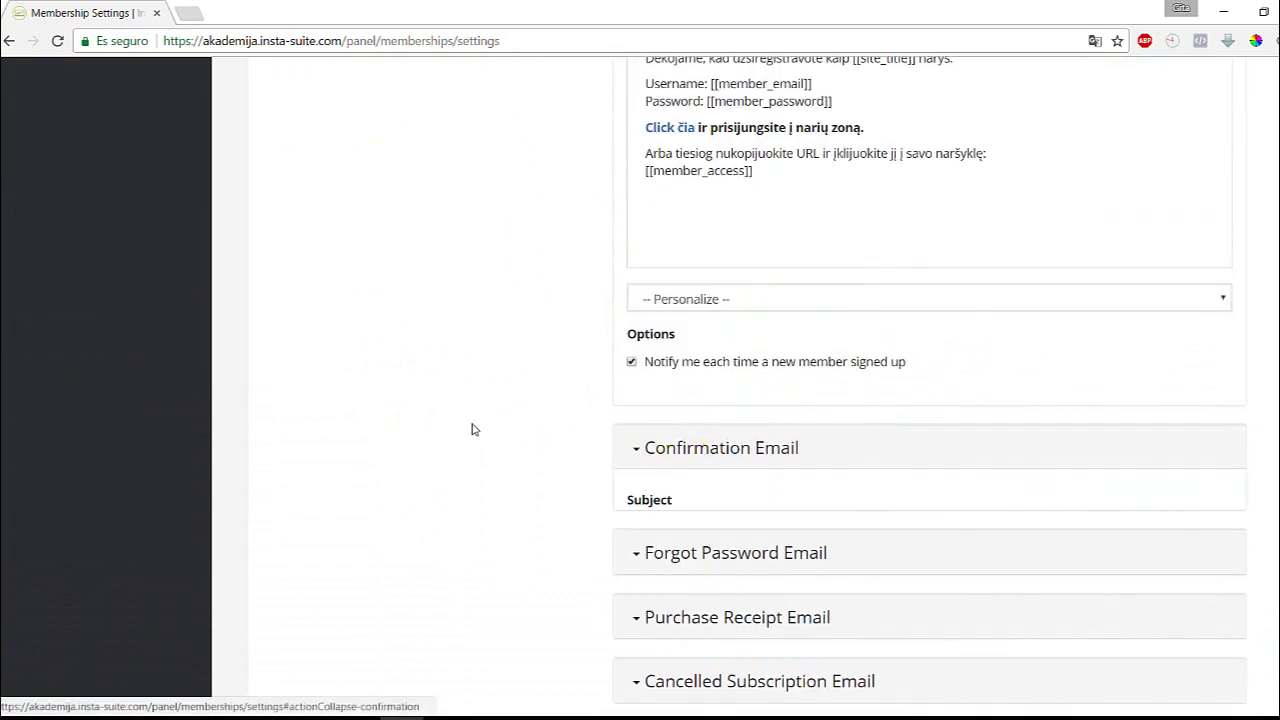
scroll(343, 377, "down", 3)
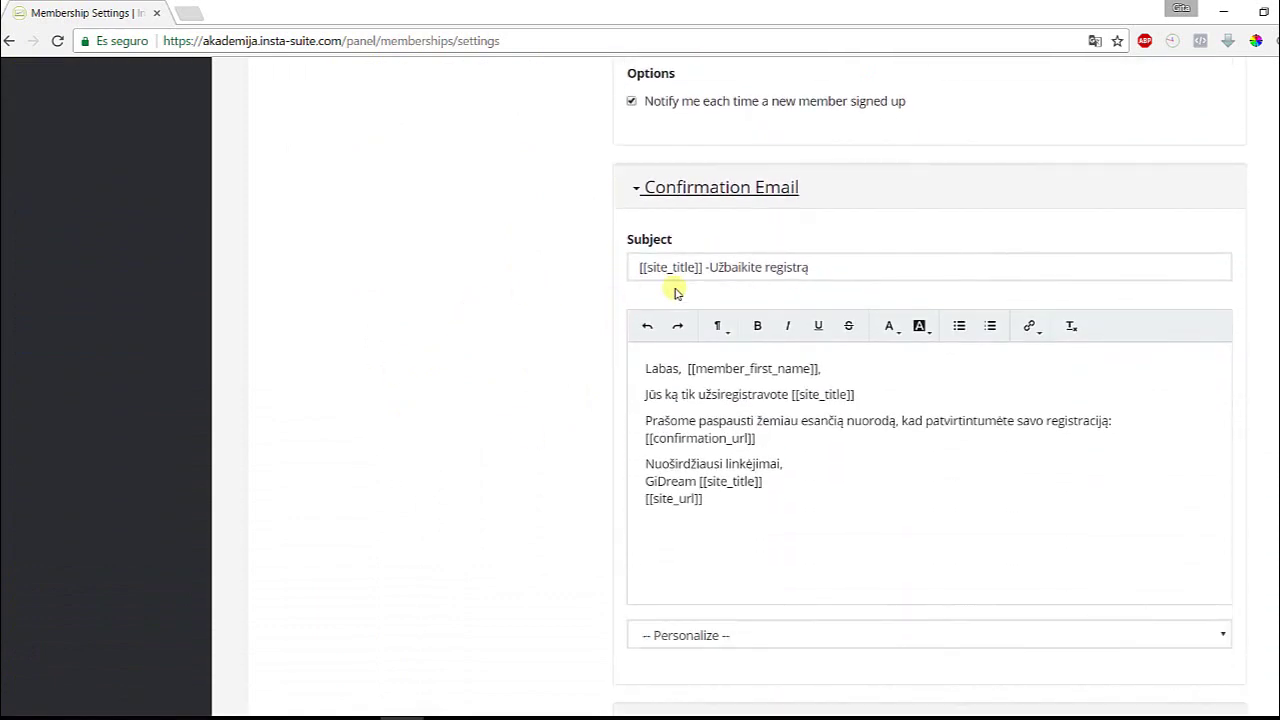
scroll(540, 405, "down", 3)
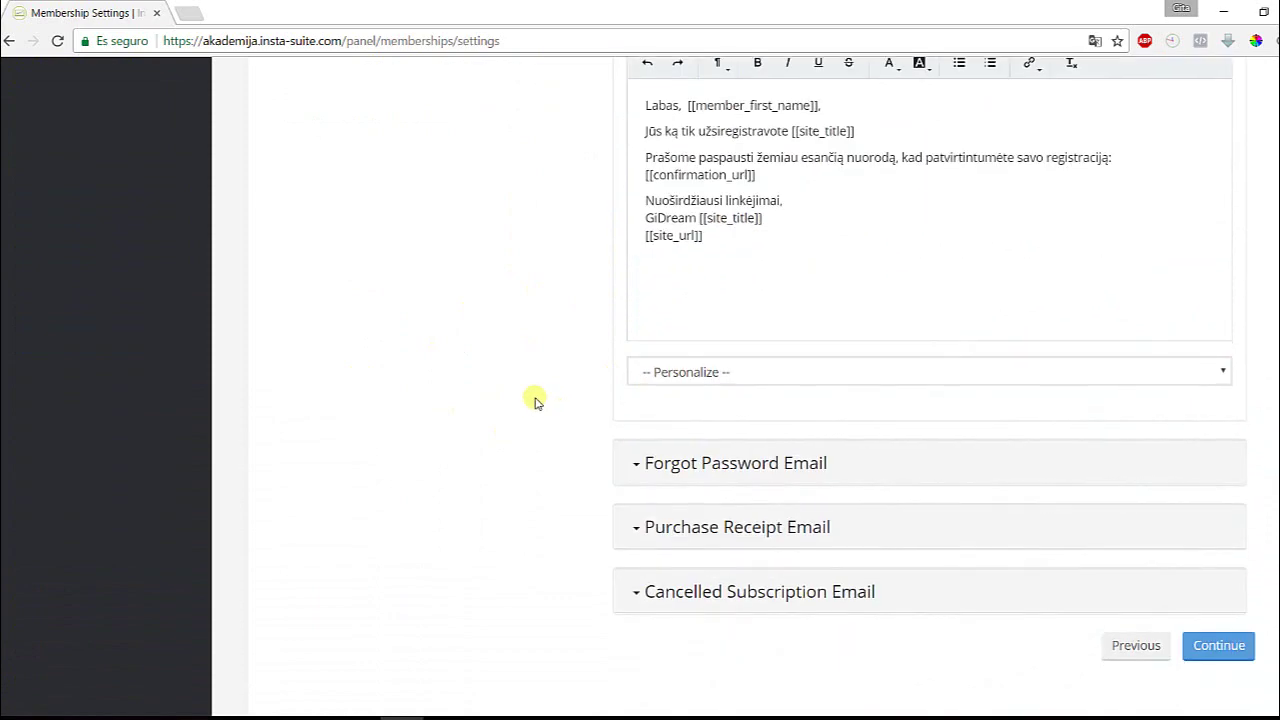
left_click(697, 425)
scroll(607, 338, "down", 2)
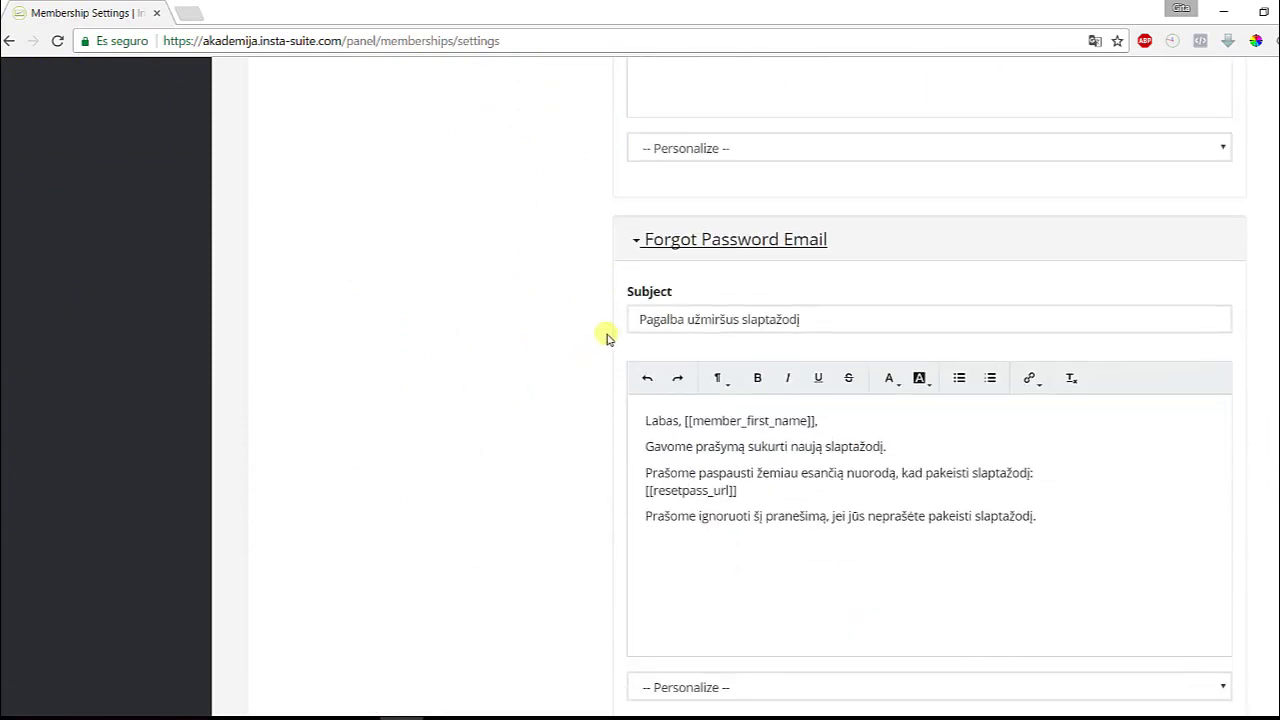
scroll(340, 461, "down", 1)
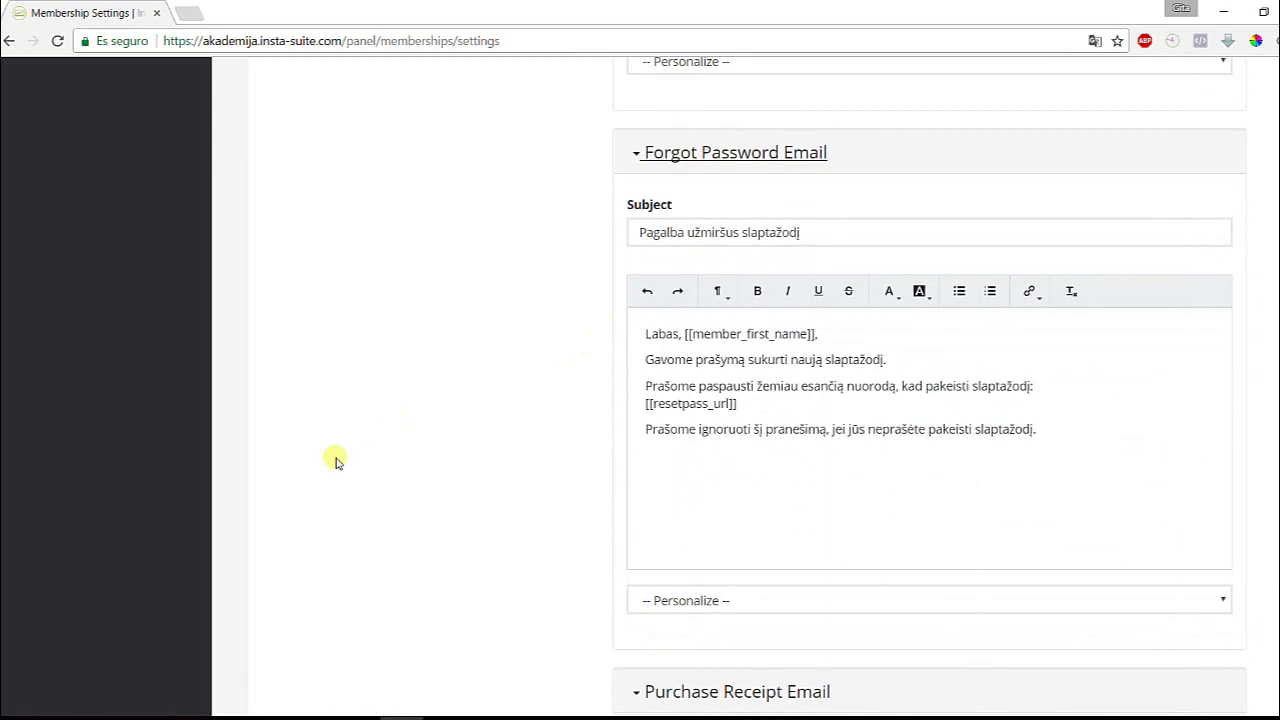
Continue from the email stage to the form field customization stage of the membership setup.
scroll(336, 461, "up", 15)
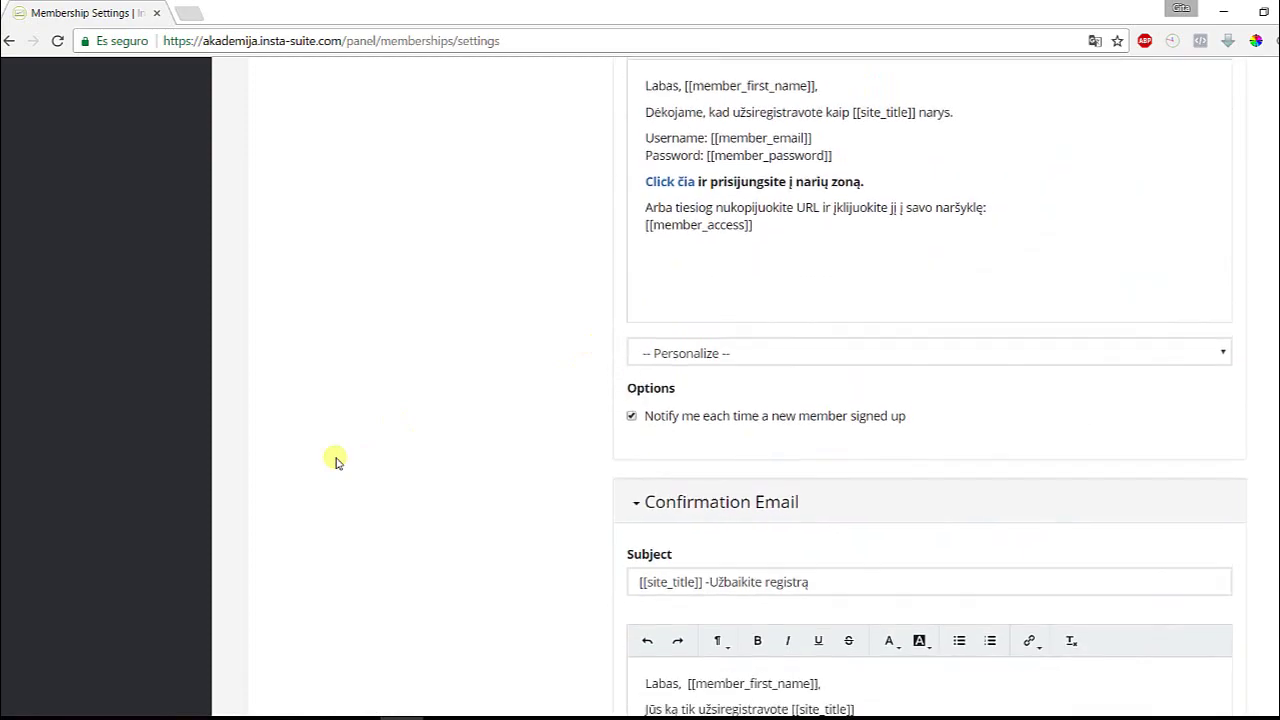
scroll(336, 461, "up", 4)
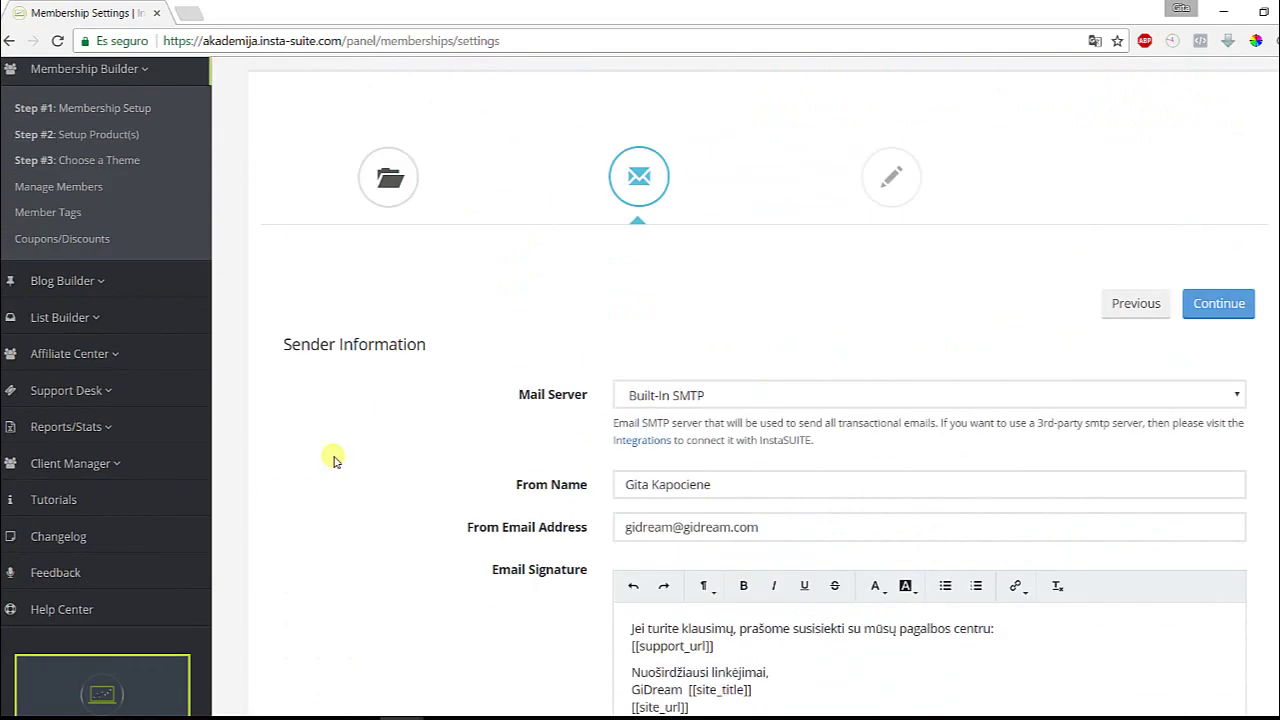
left_click(1212, 312)
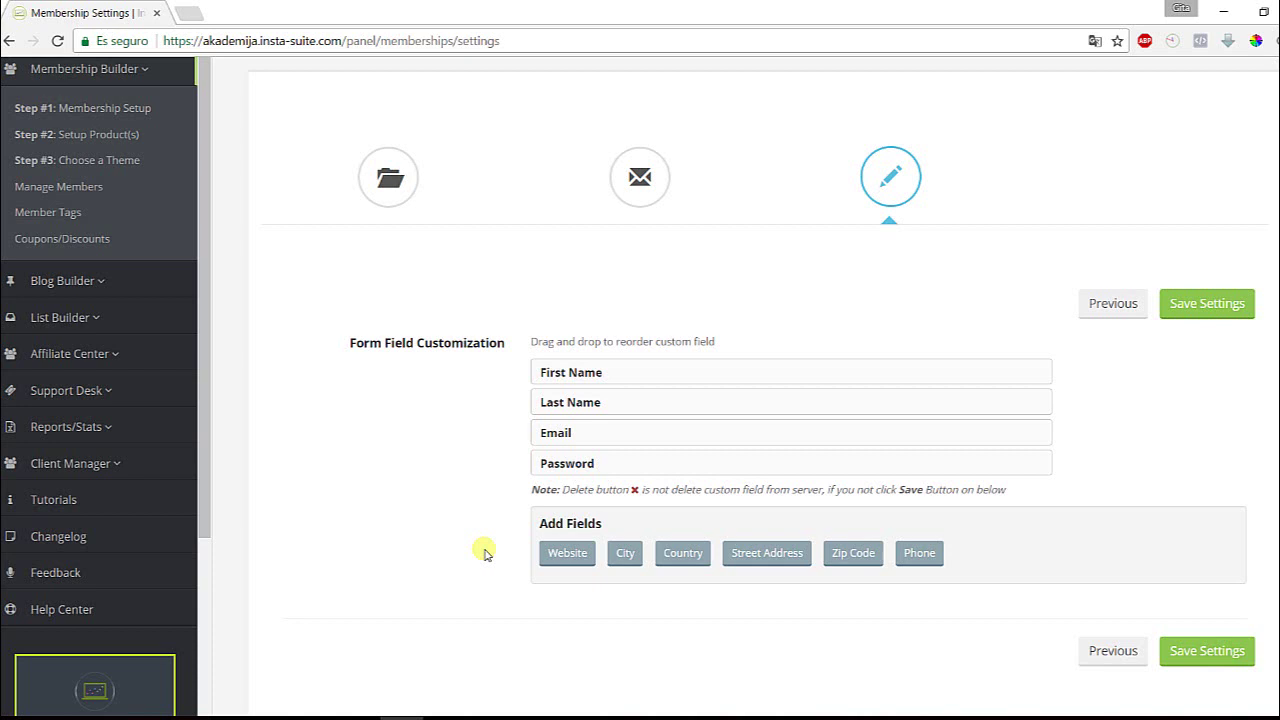
Add a Phone field to the registration form and remove it, and move the Password field above Email and back.
left_click(919, 553)
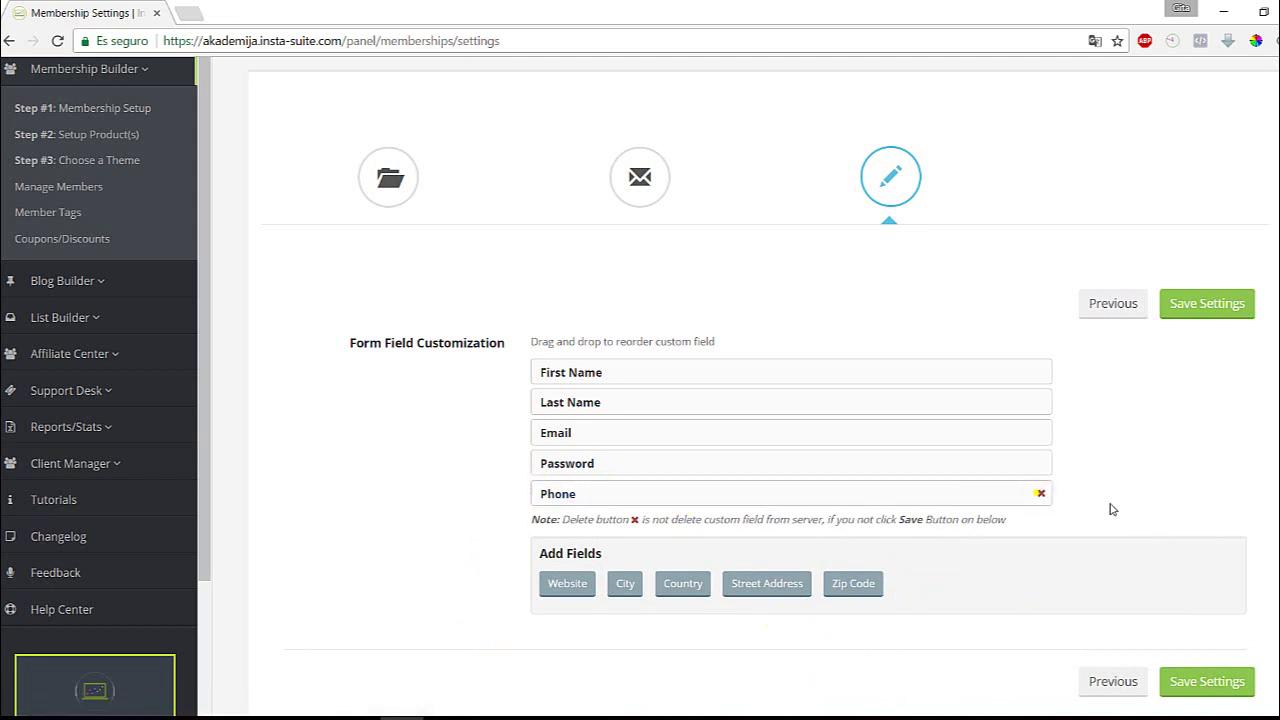
left_click(1041, 495)
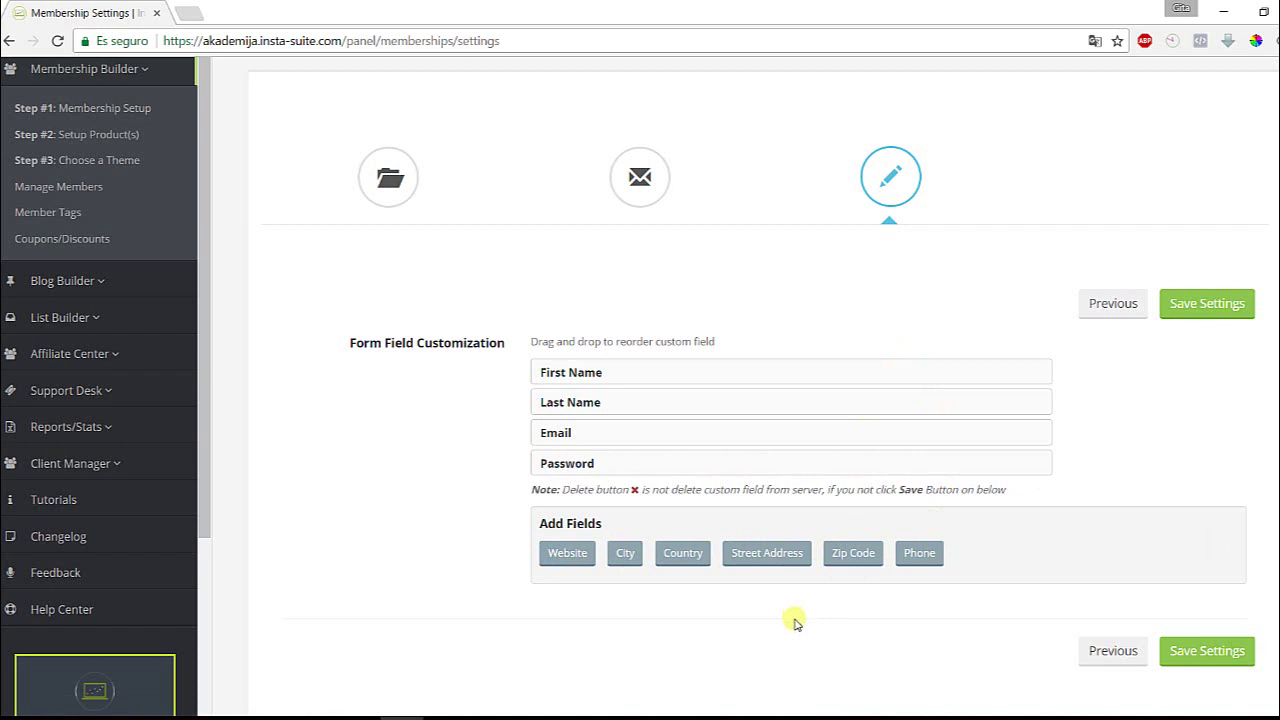
mouse_move(770, 468)
left_mouse_down()
mouse_move(766, 434)
mouse_move(771, 451)
left_mouse_up()
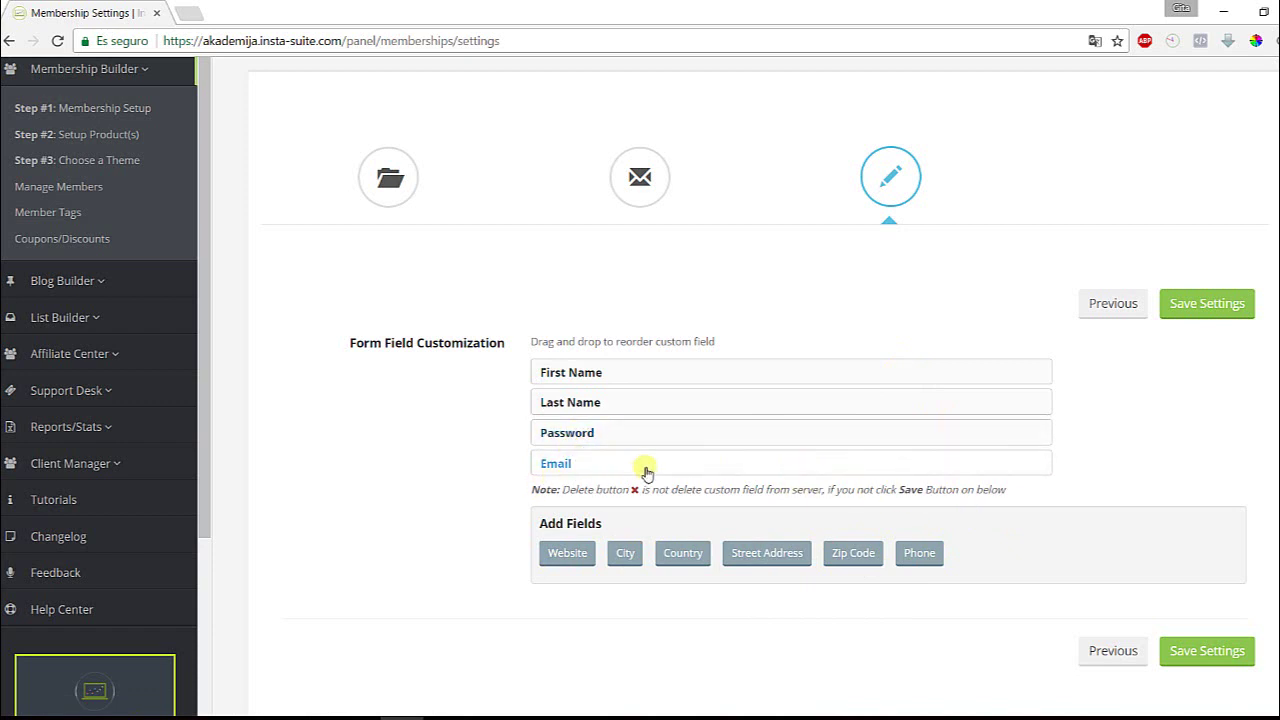
left_click_drag(645, 473, 646, 442)
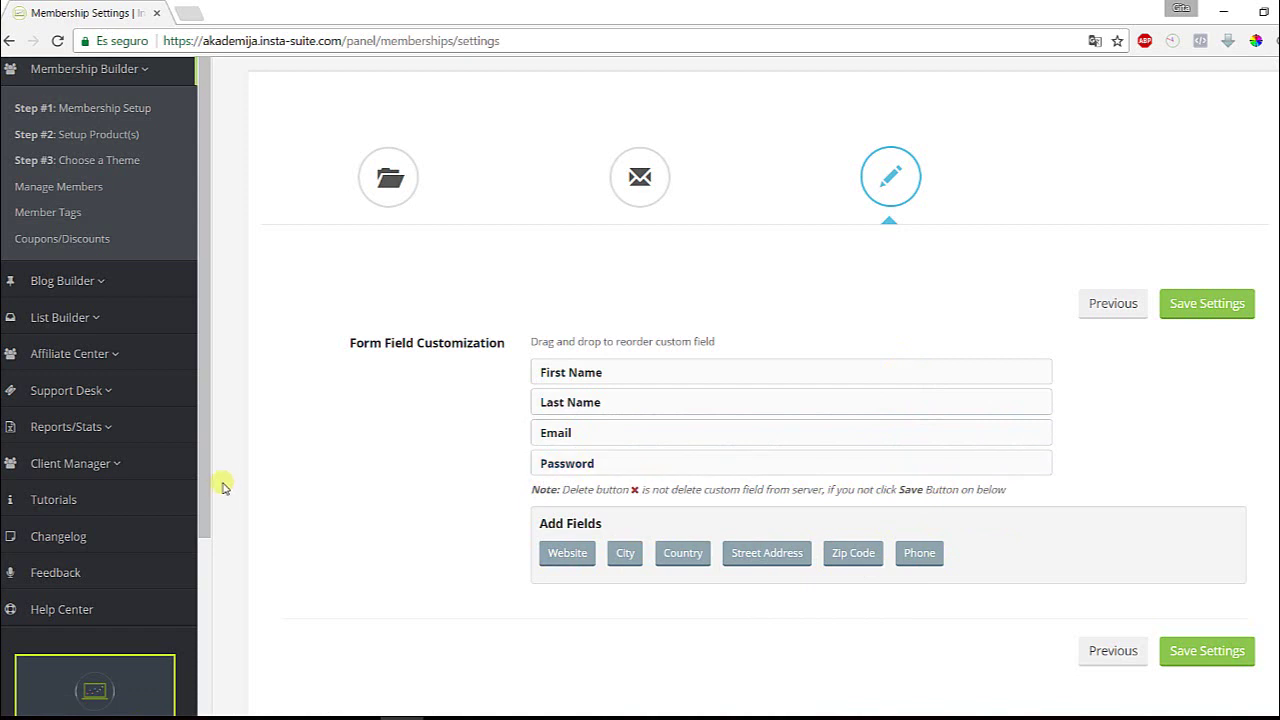
Save the membership settings and open the Membership Builder's product list for the Akademija site.
left_click(1186, 656)
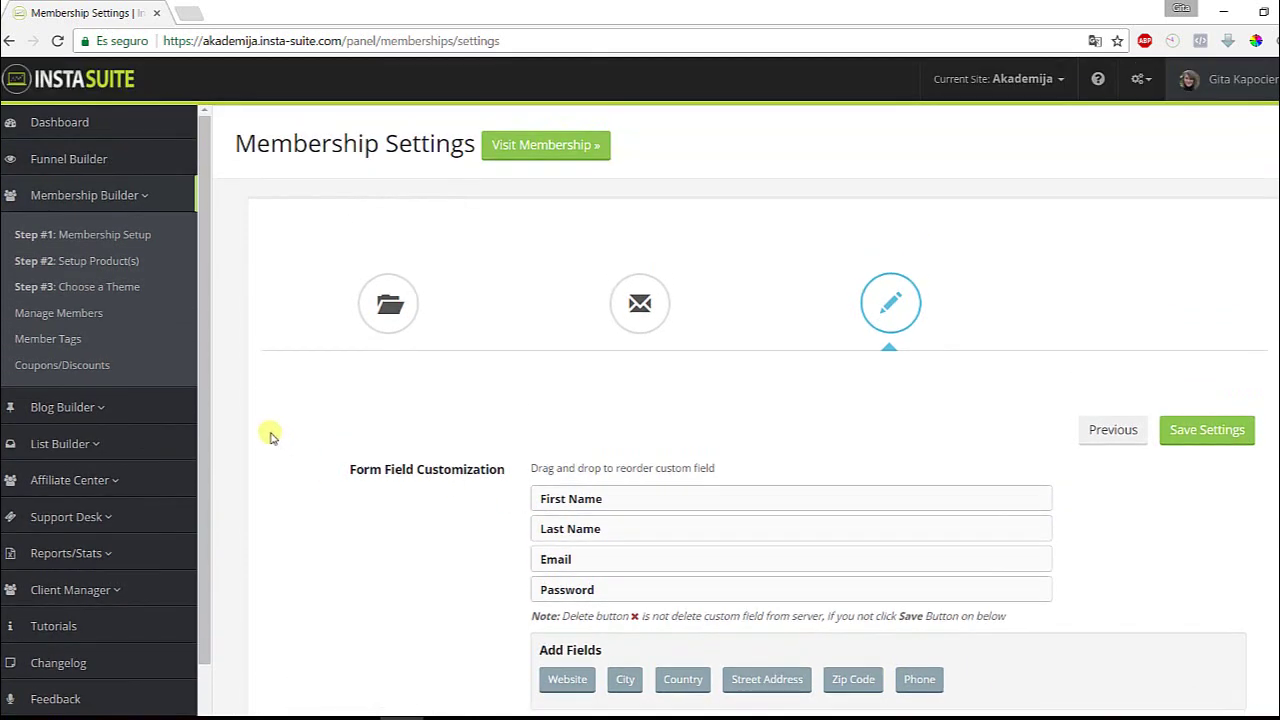
left_click(64, 266)
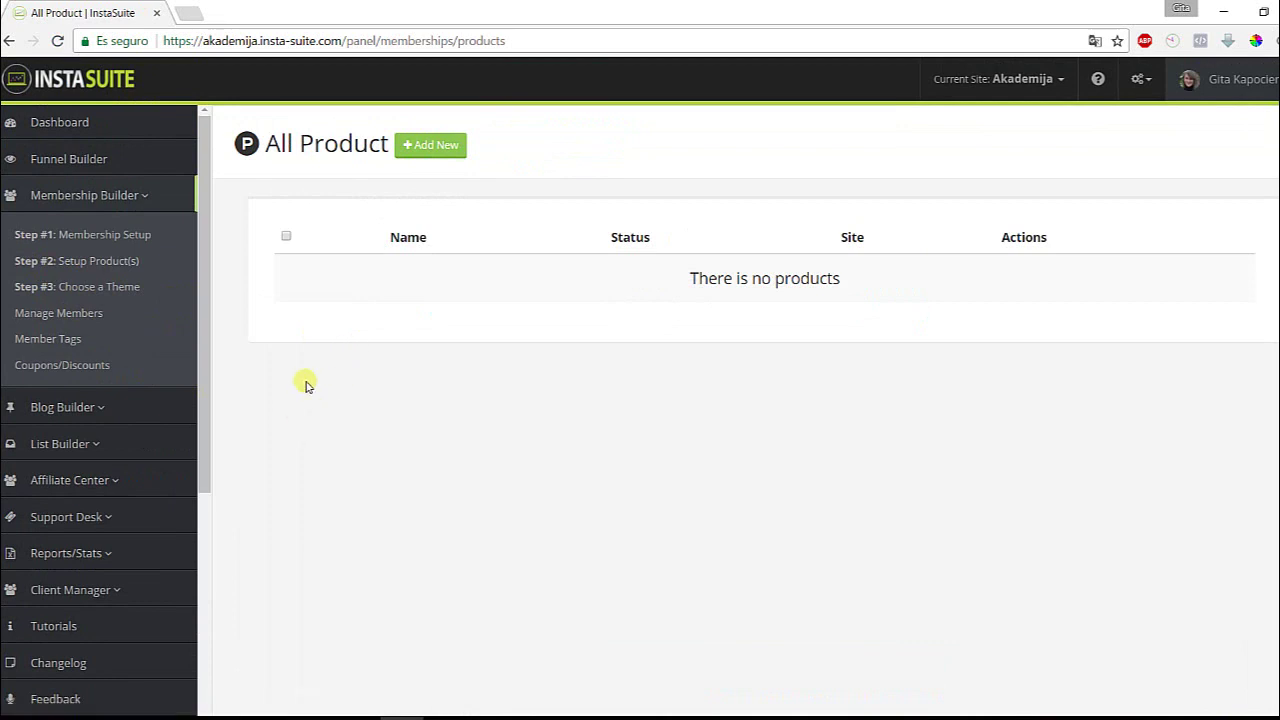
Switch the current site to Gidream and open its product list from the Membership Builder.
left_click(1060, 82)
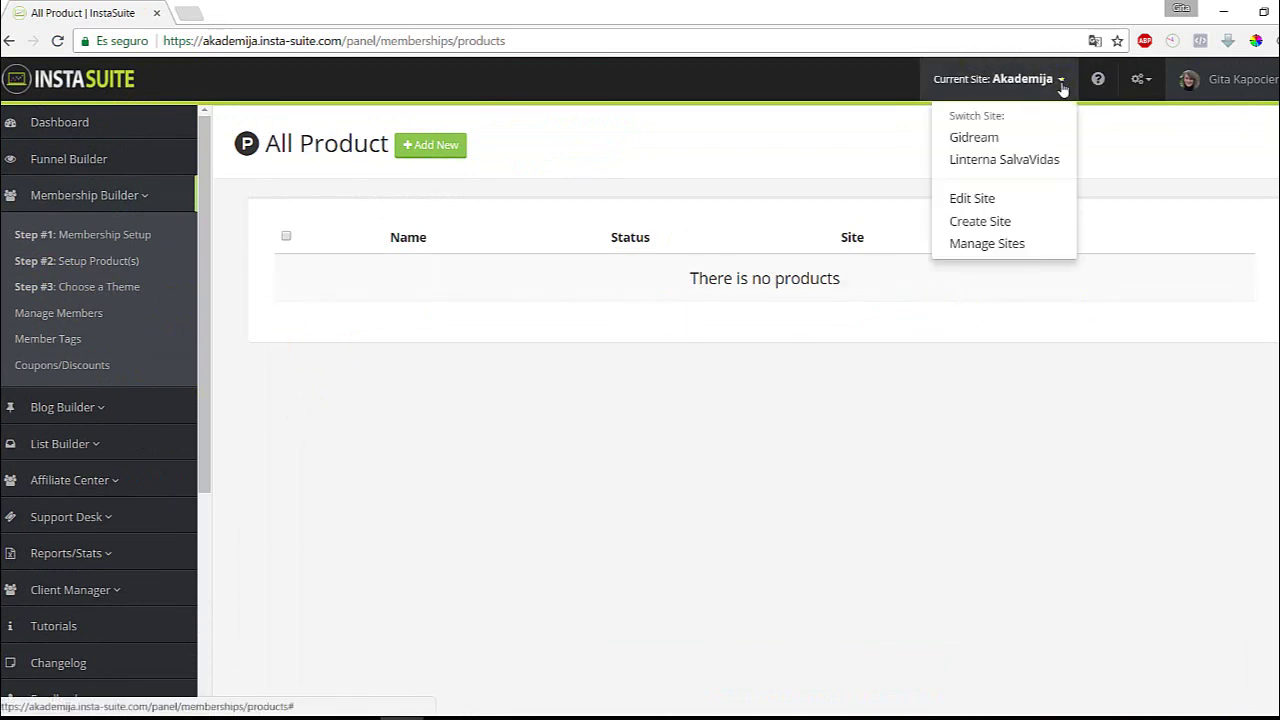
left_click(971, 137)
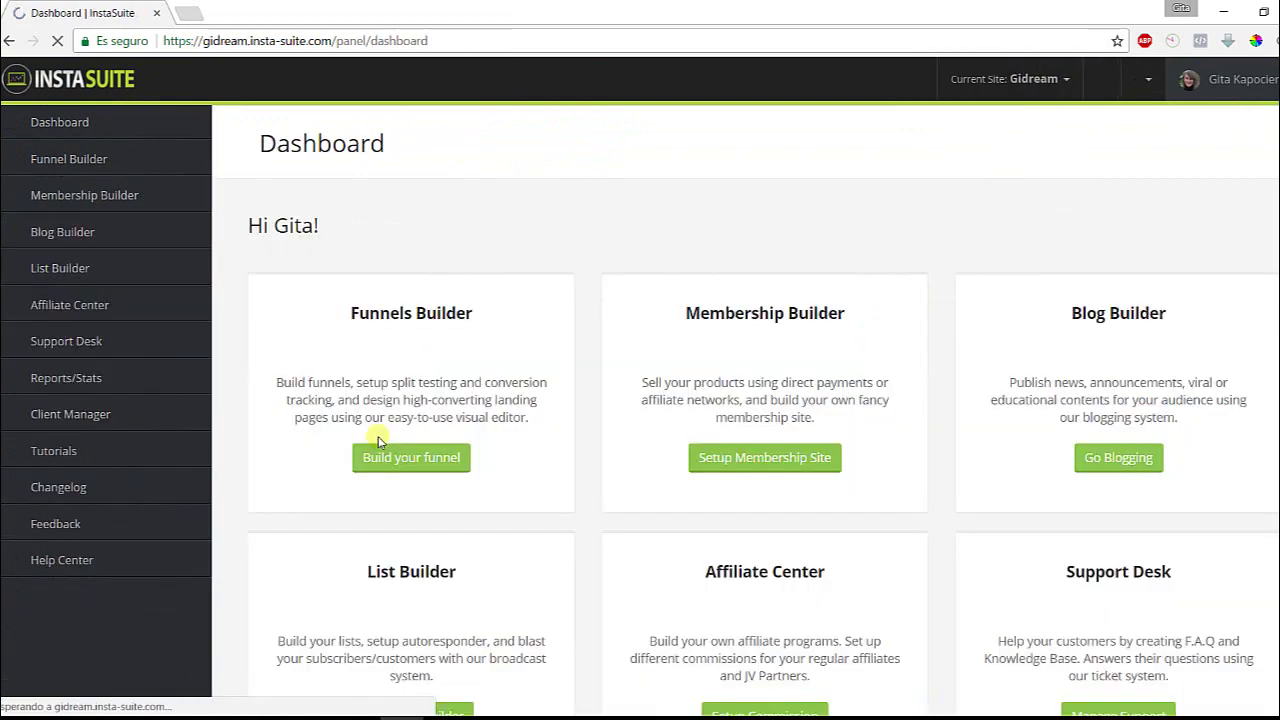
scroll(356, 358, "down", 1)
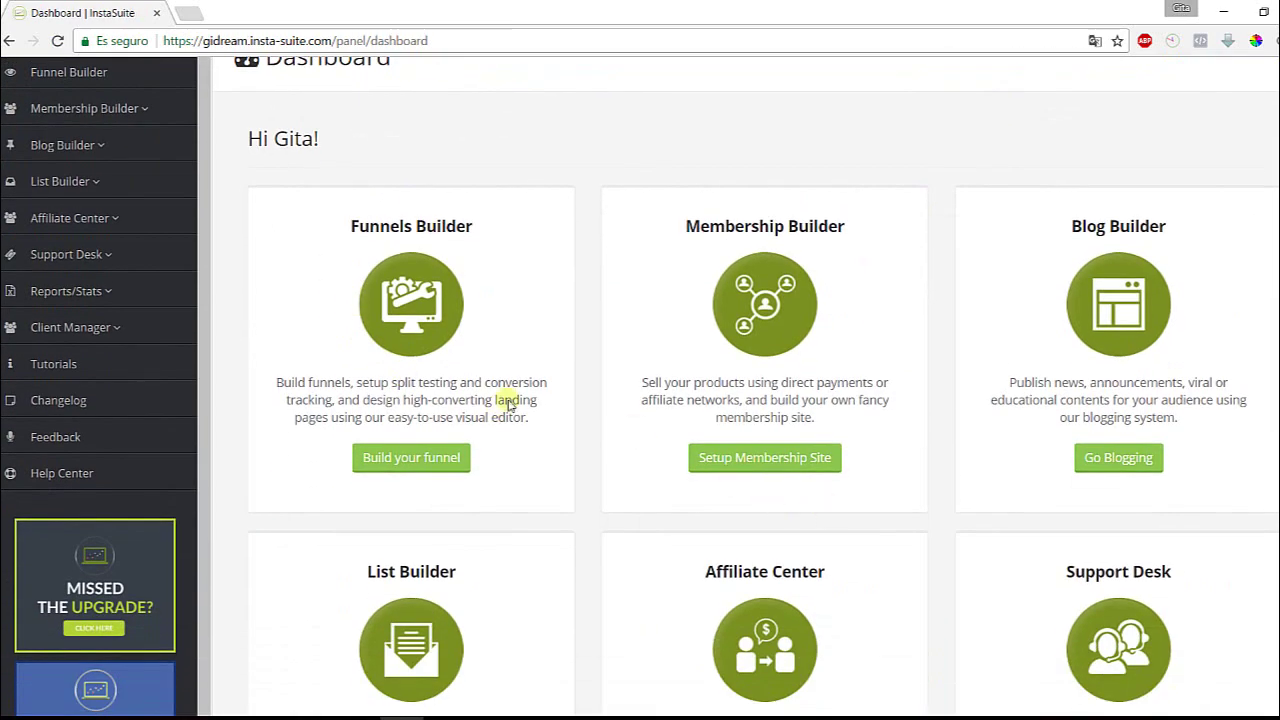
scroll(200, 249, "up", 1)
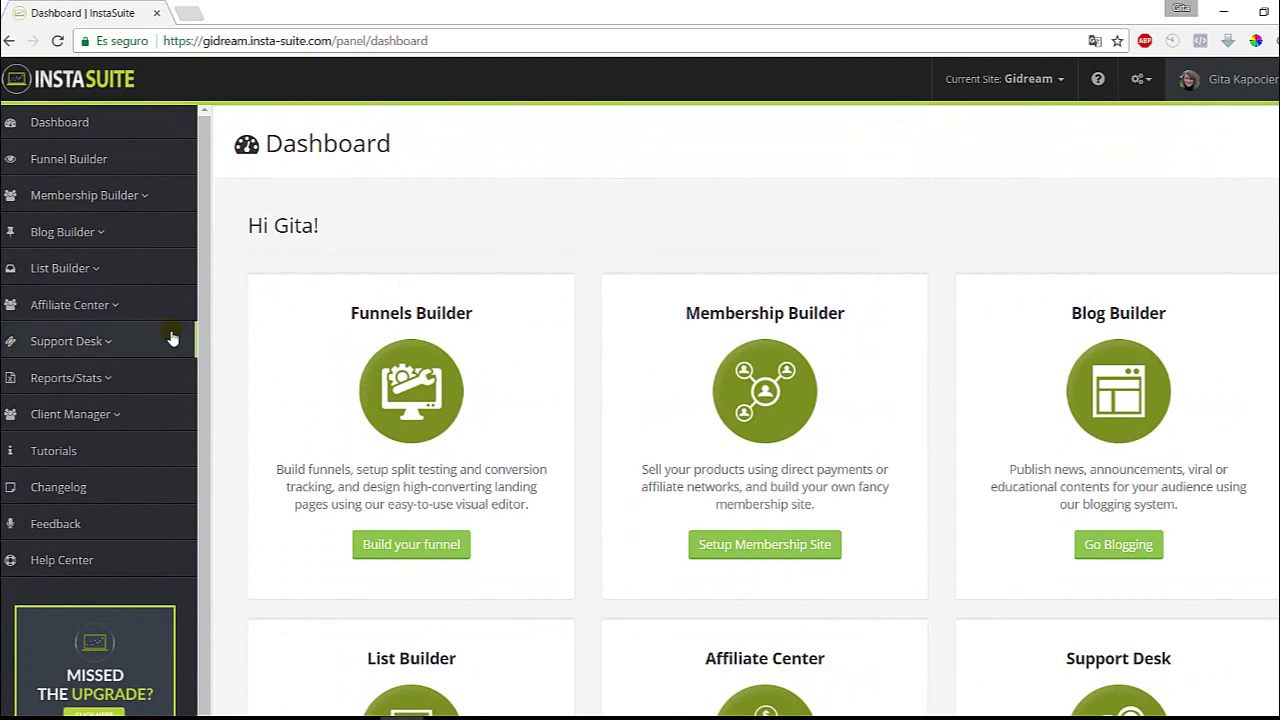
left_click(142, 197)
left_click(82, 260)
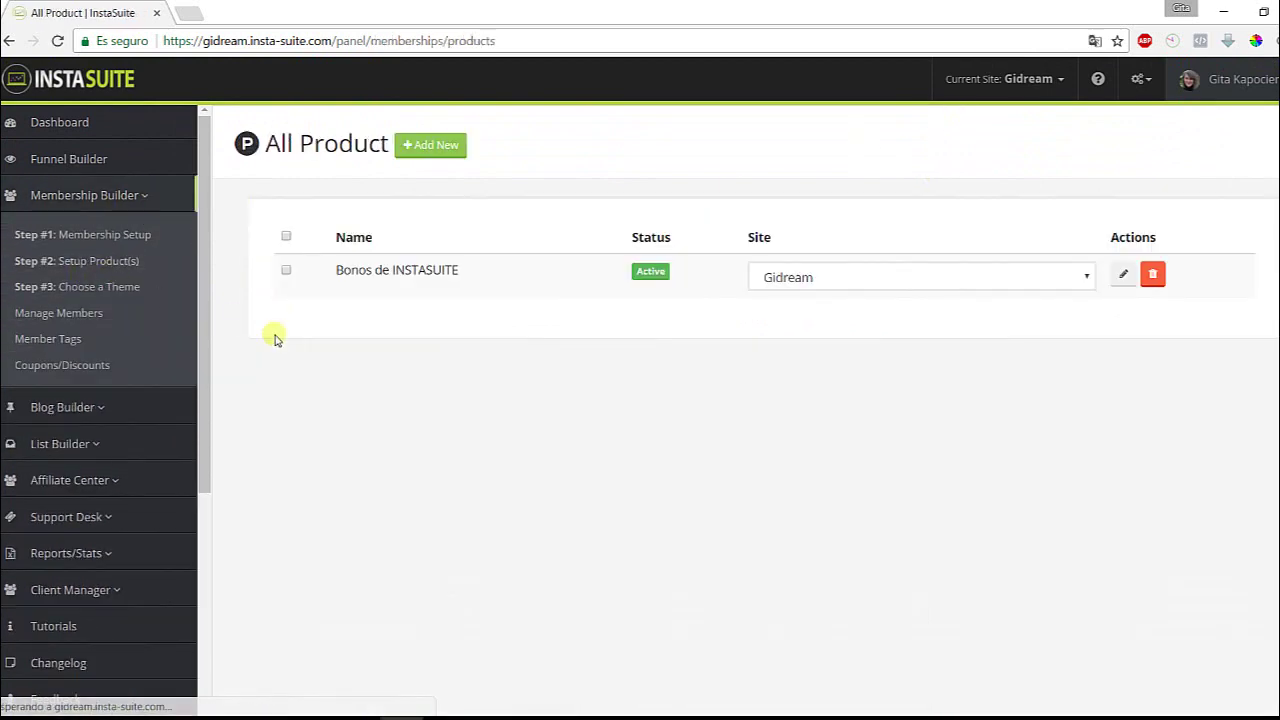
Open the Bonos de INSTASUITE product for editing and review its basic info and setup steps.
left_click(1123, 277)
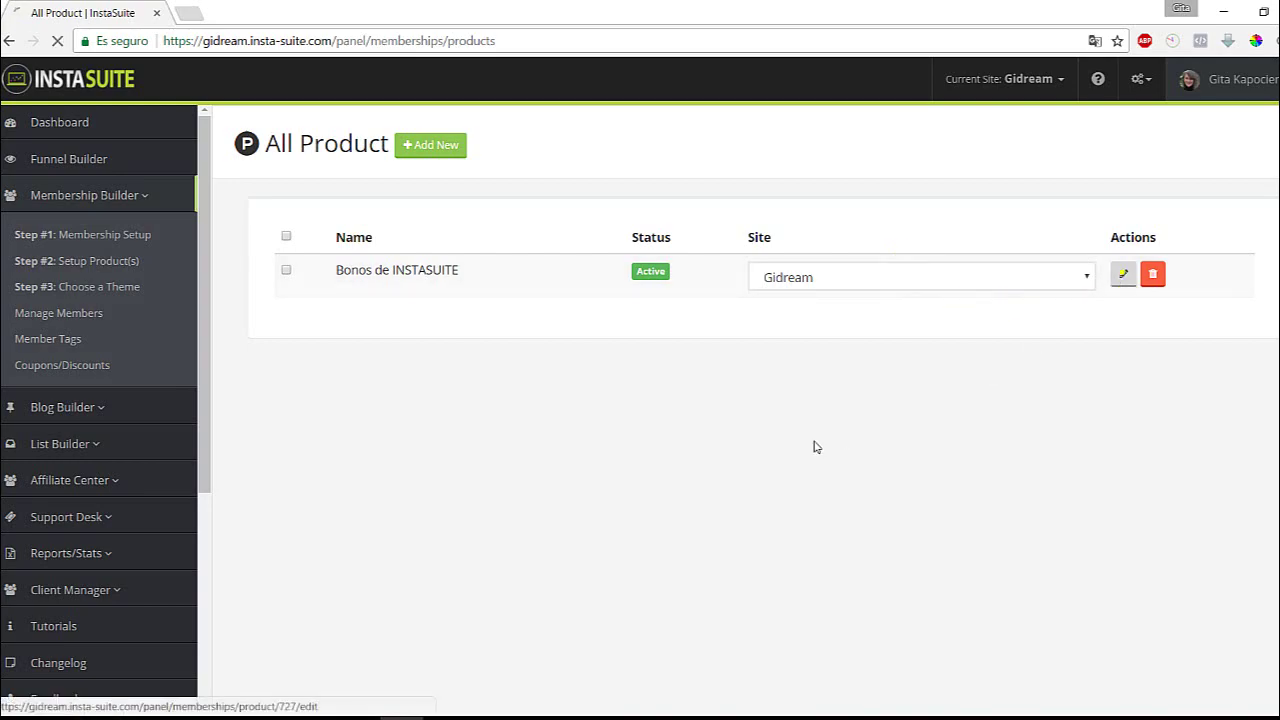
scroll(260, 445, "down", 8)
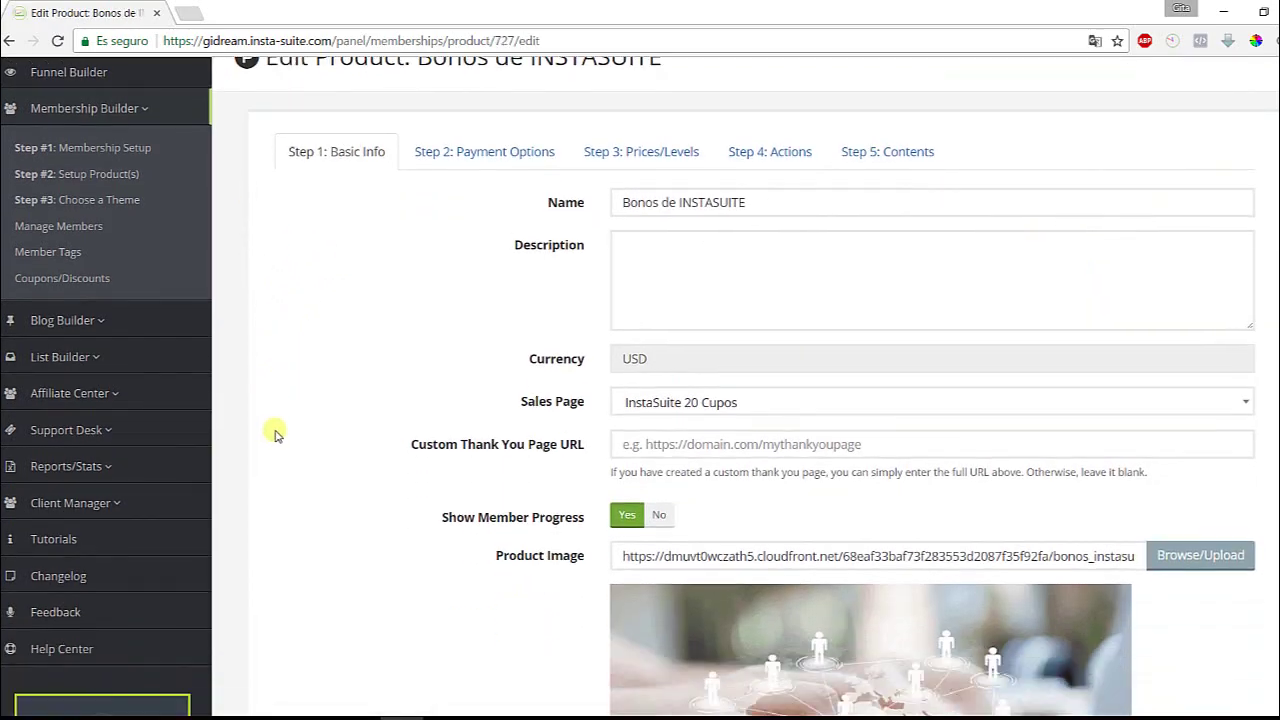
scroll(268, 425, "up", 10)
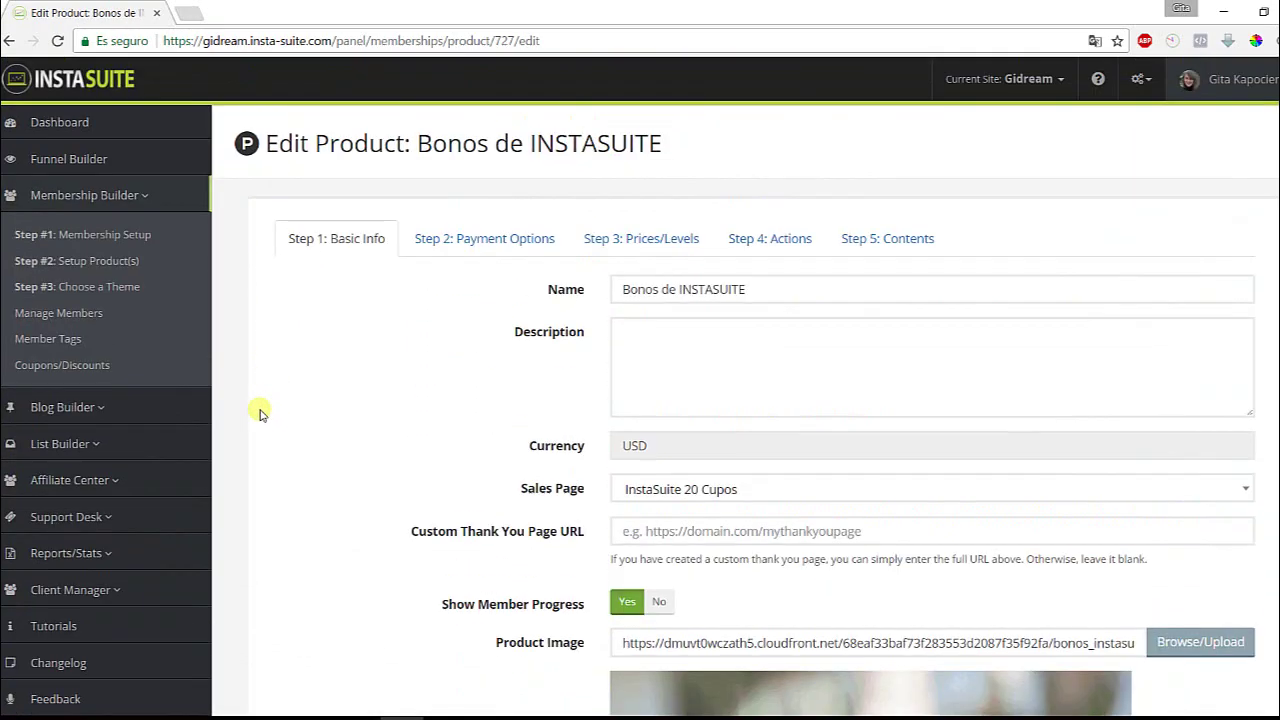
scroll(257, 398, "down", 3)
scroll(257, 392, "up", 3)
Open the membership theme selection and look through the available themes.
left_click(103, 288)
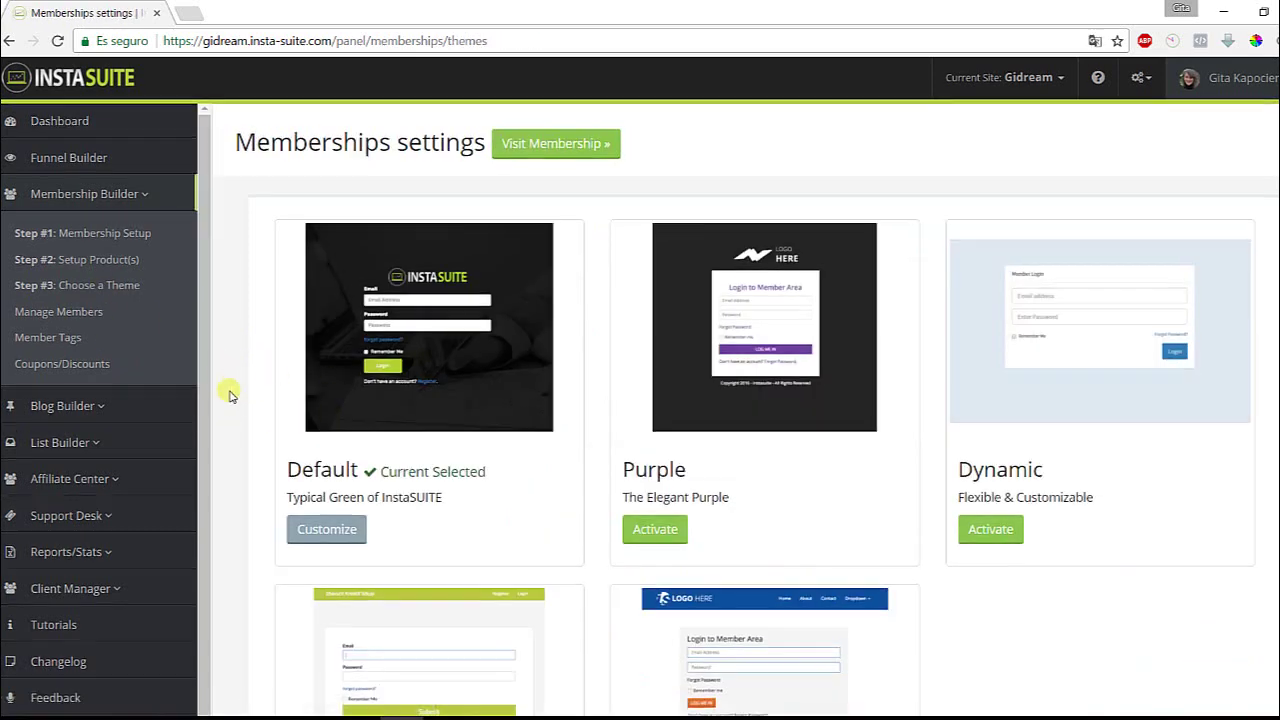
scroll(229, 396, "down", 1)
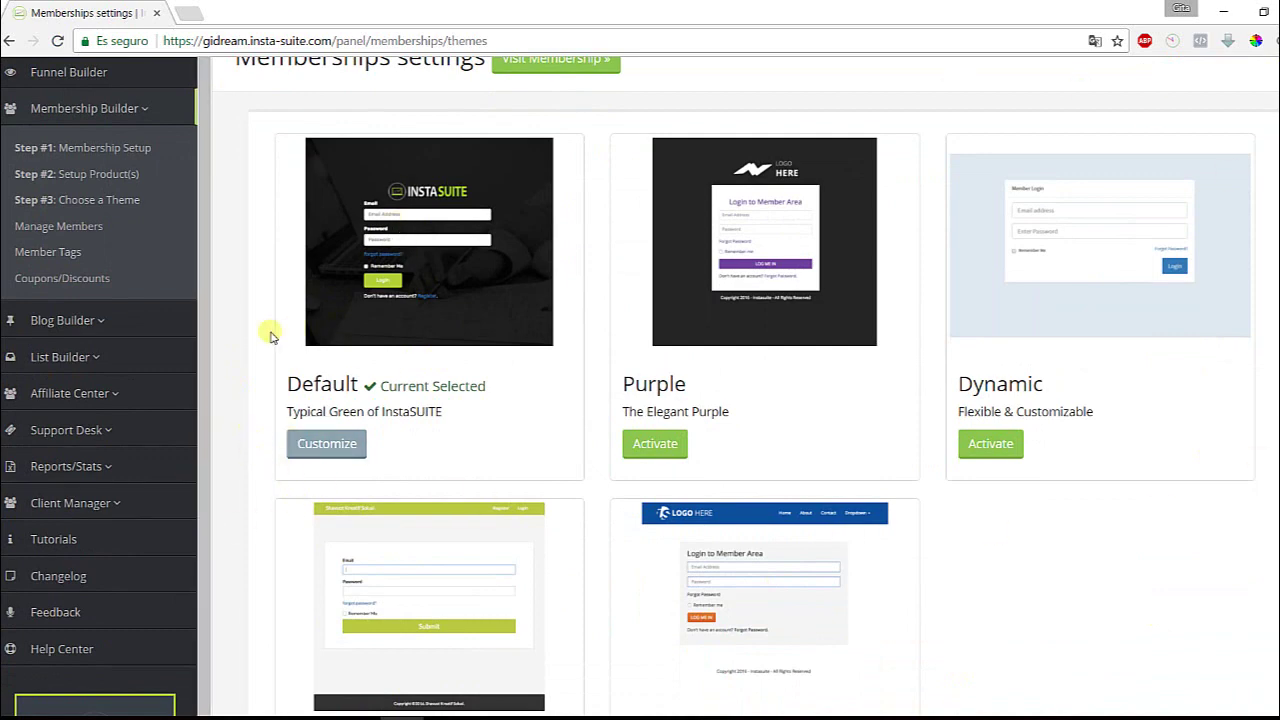
scroll(252, 344, "down", 2)
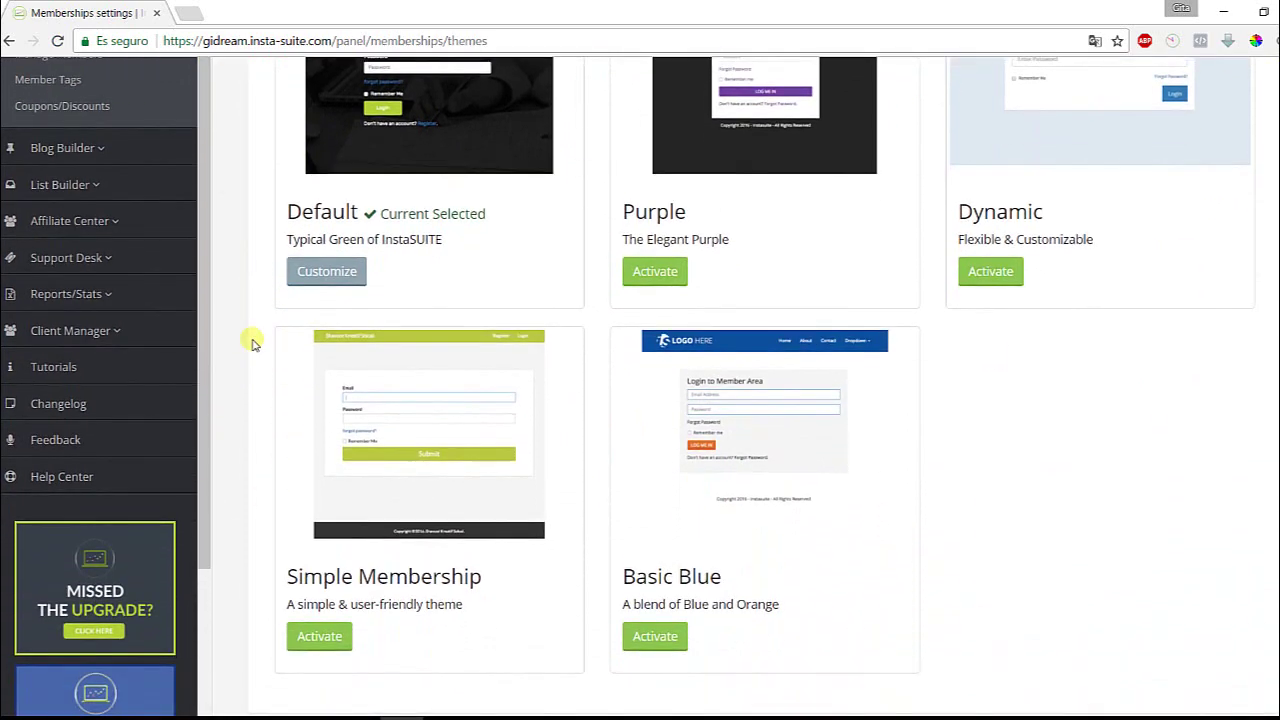
scroll(252, 340, "up", 3)
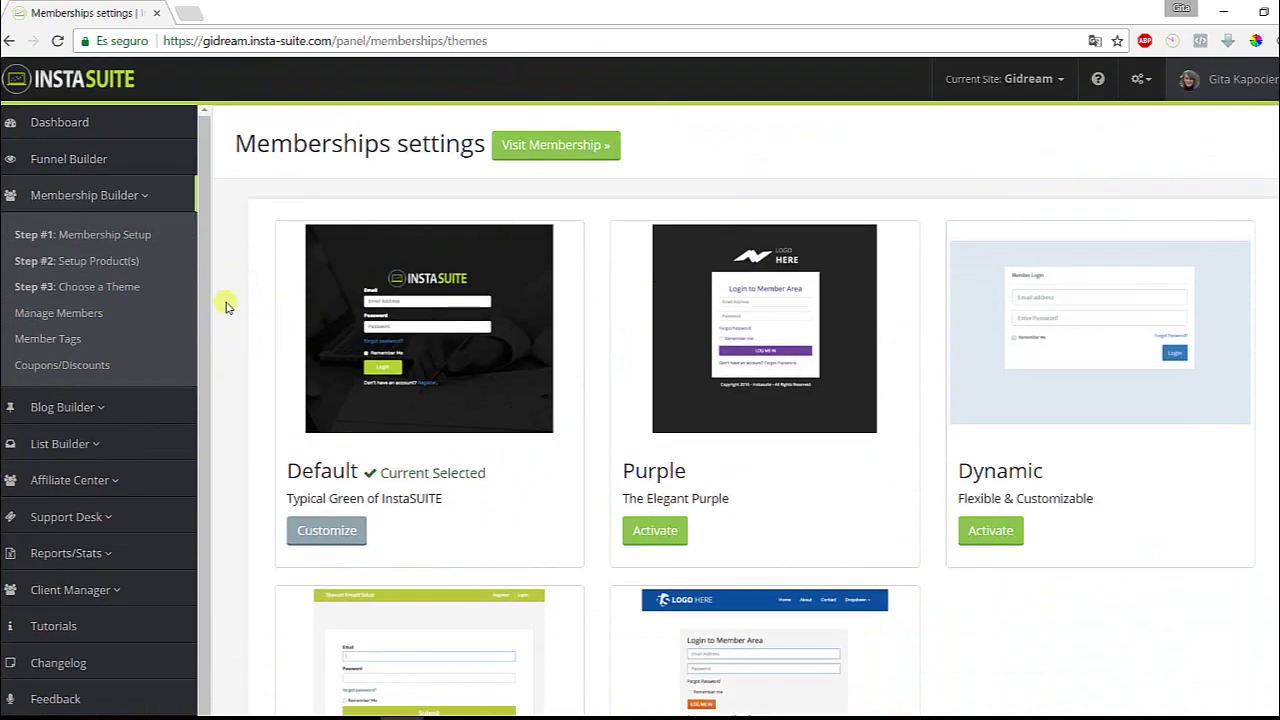
Visit the Gidream membership area, access the Bonos de INSTASUITE product and look through its modules.
left_click(571, 148)
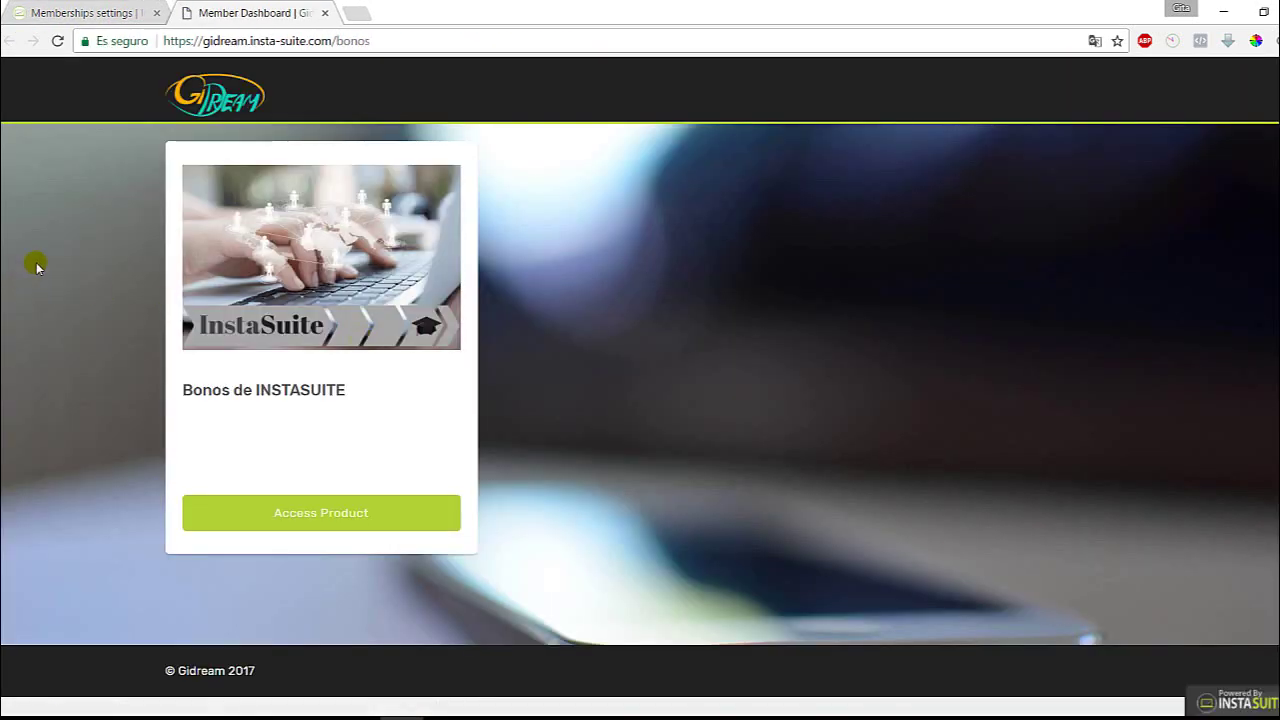
left_click(311, 514)
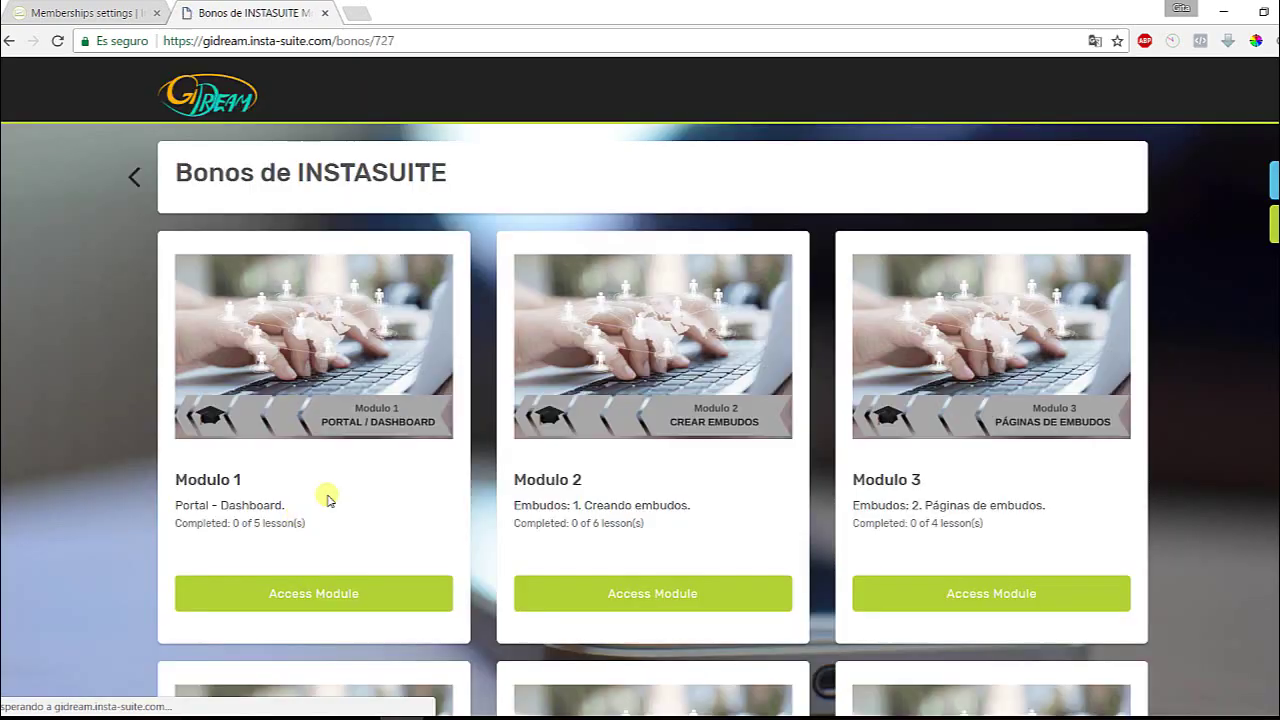
scroll(370, 418, "down", 12)
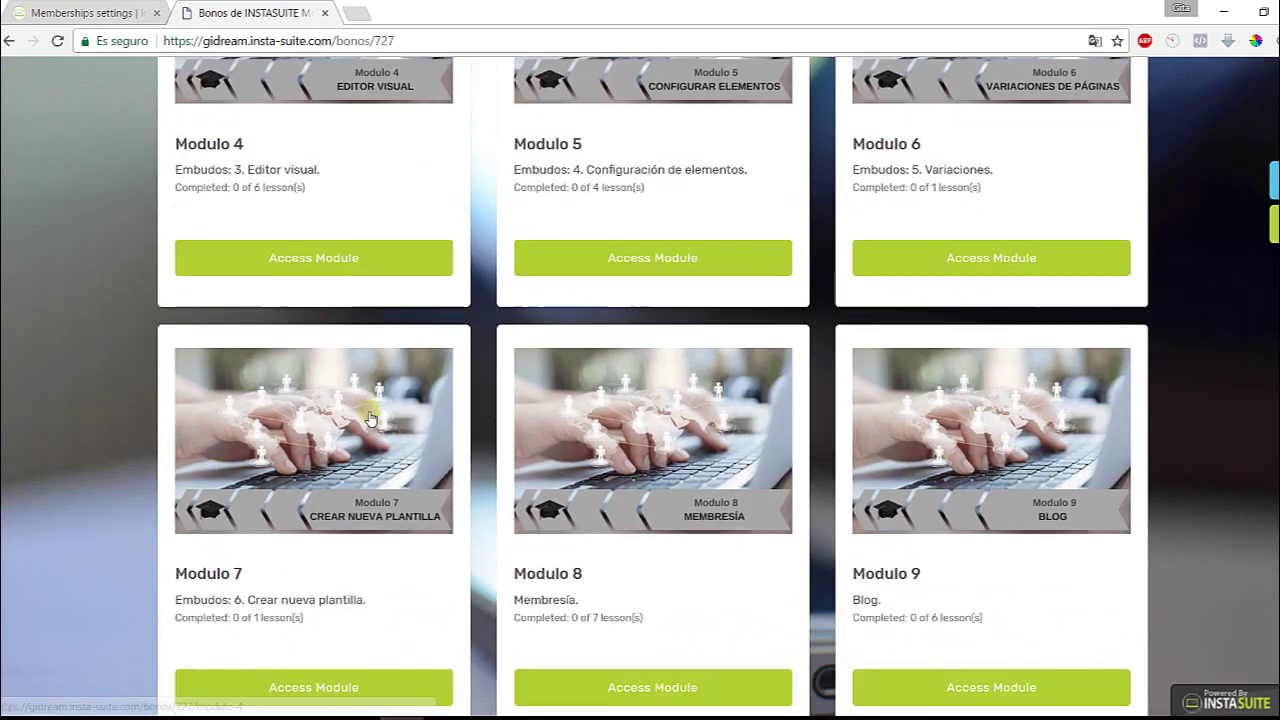
scroll(370, 418, "down", 5)
scroll(618, 462, "up", 8)
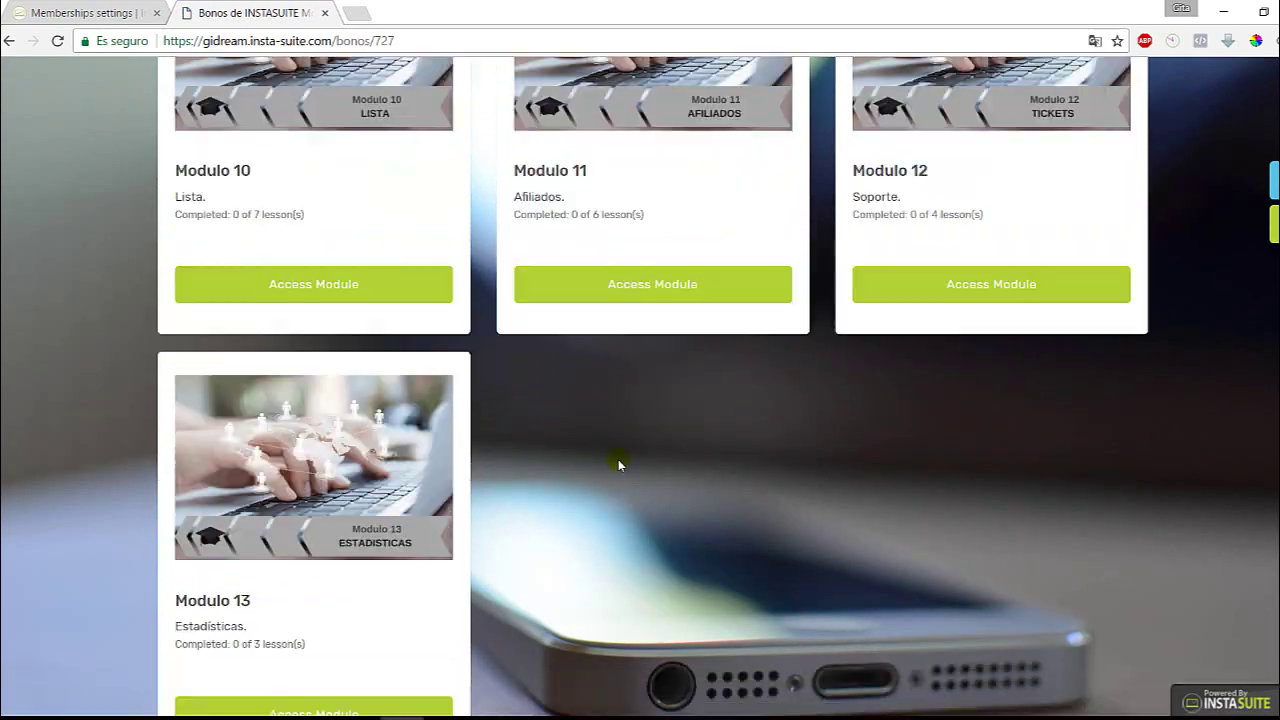
scroll(618, 462, "up", 8)
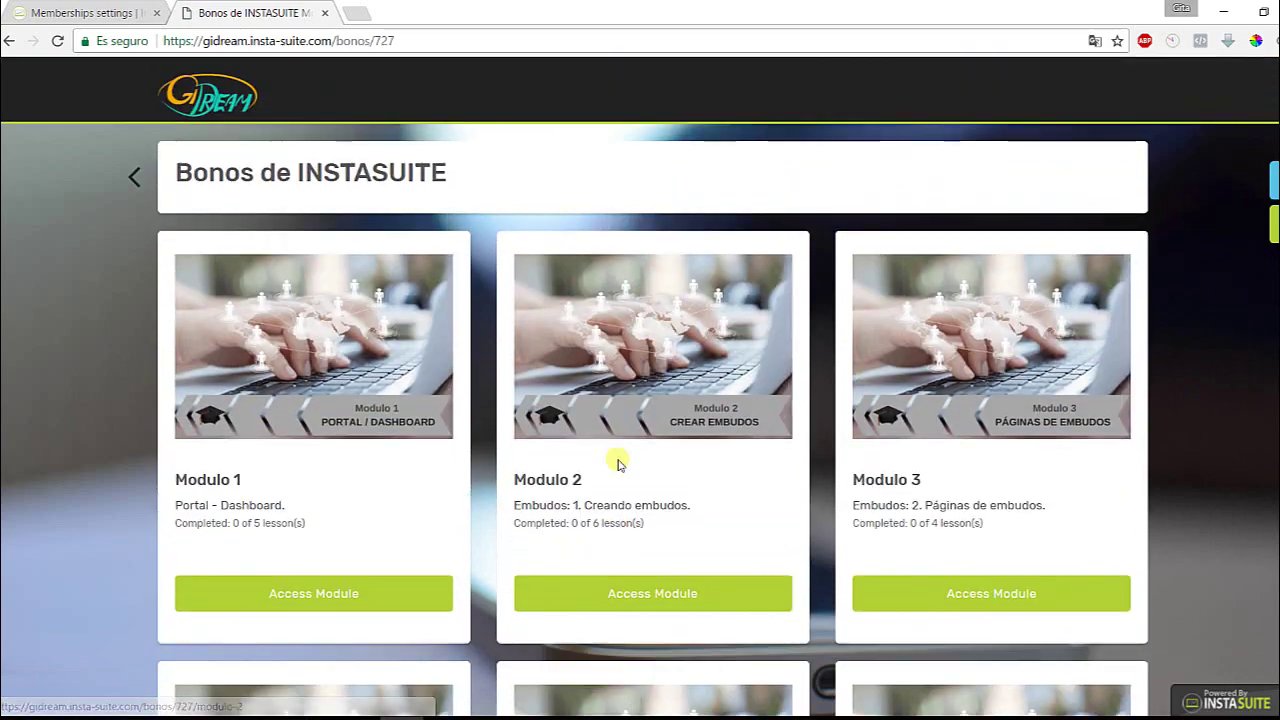
scroll(232, 338, "down", 4)
scroll(220, 343, "up", 4)
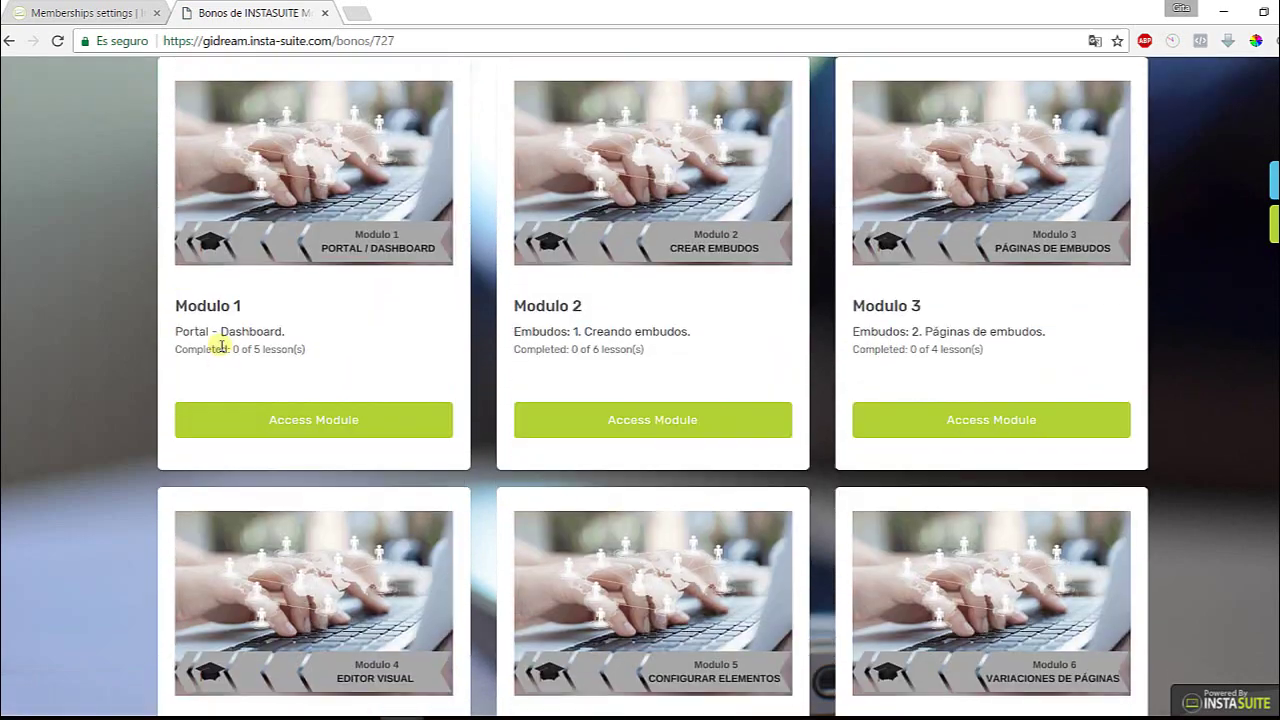
Access Modulo 1, switch the theme customizer's page selection to Login to preview the member login page, and close the preview.
left_click(274, 598)
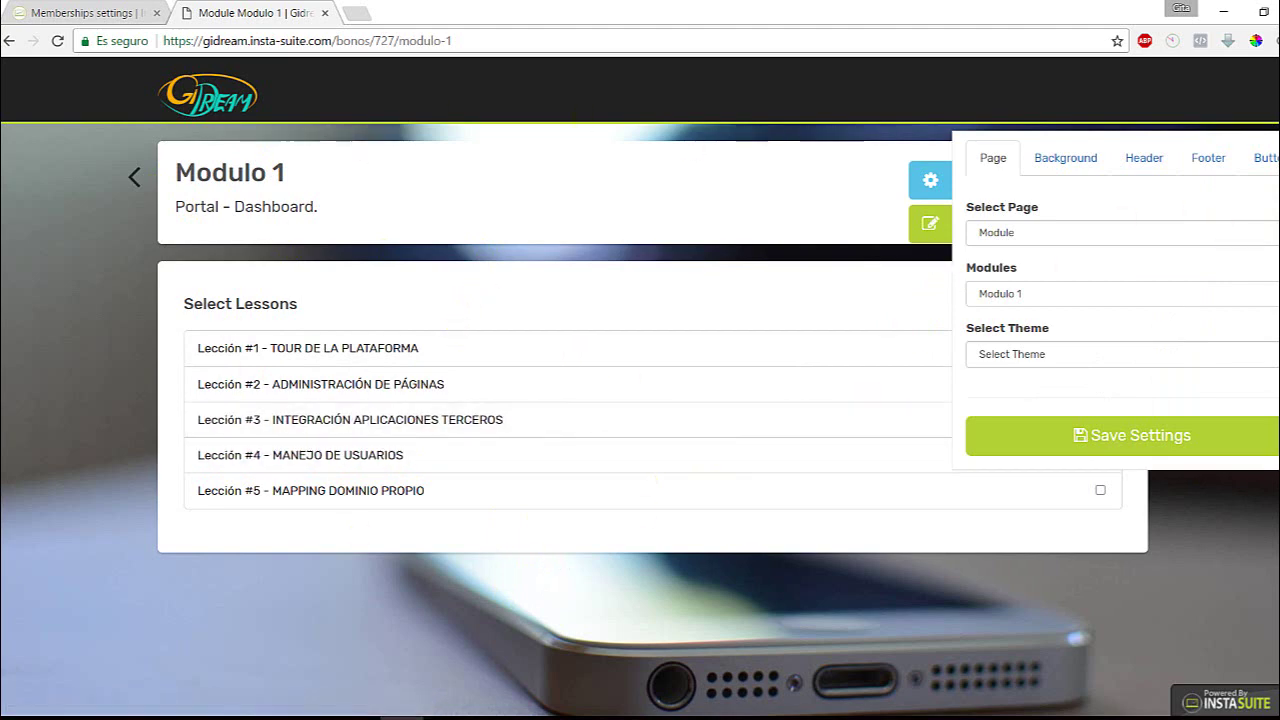
left_click(1008, 232)
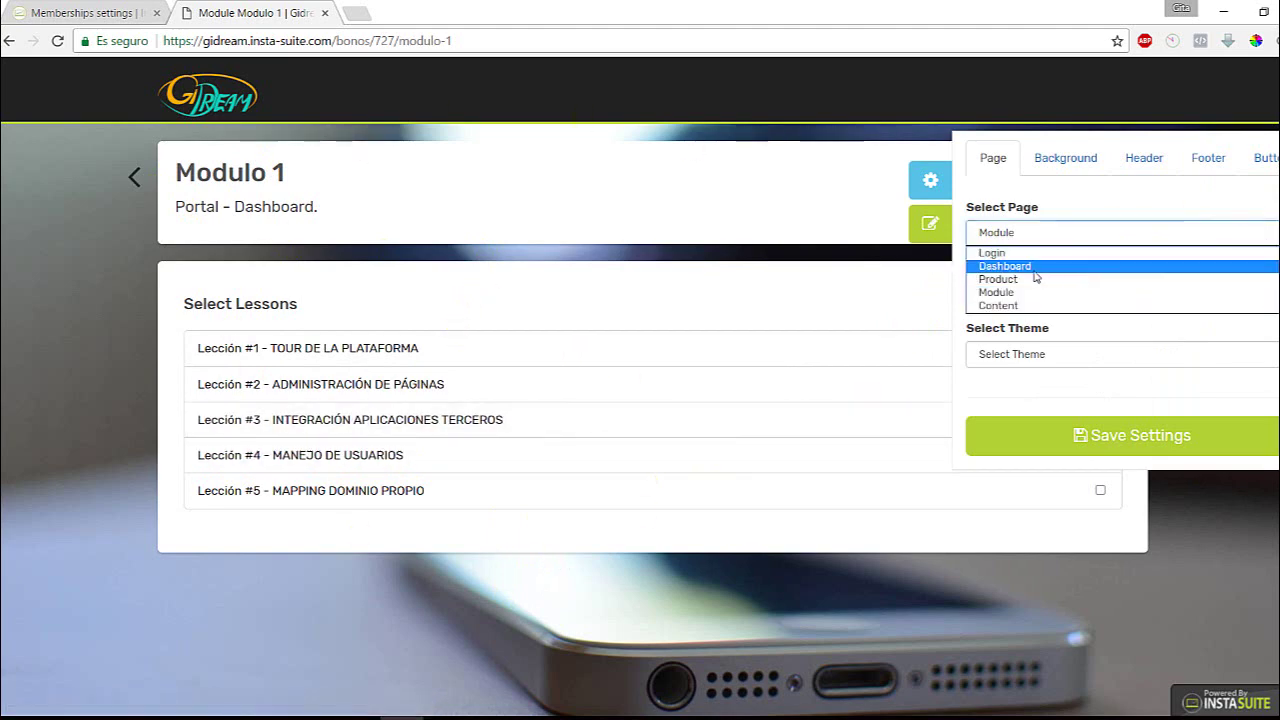
left_click(1006, 252)
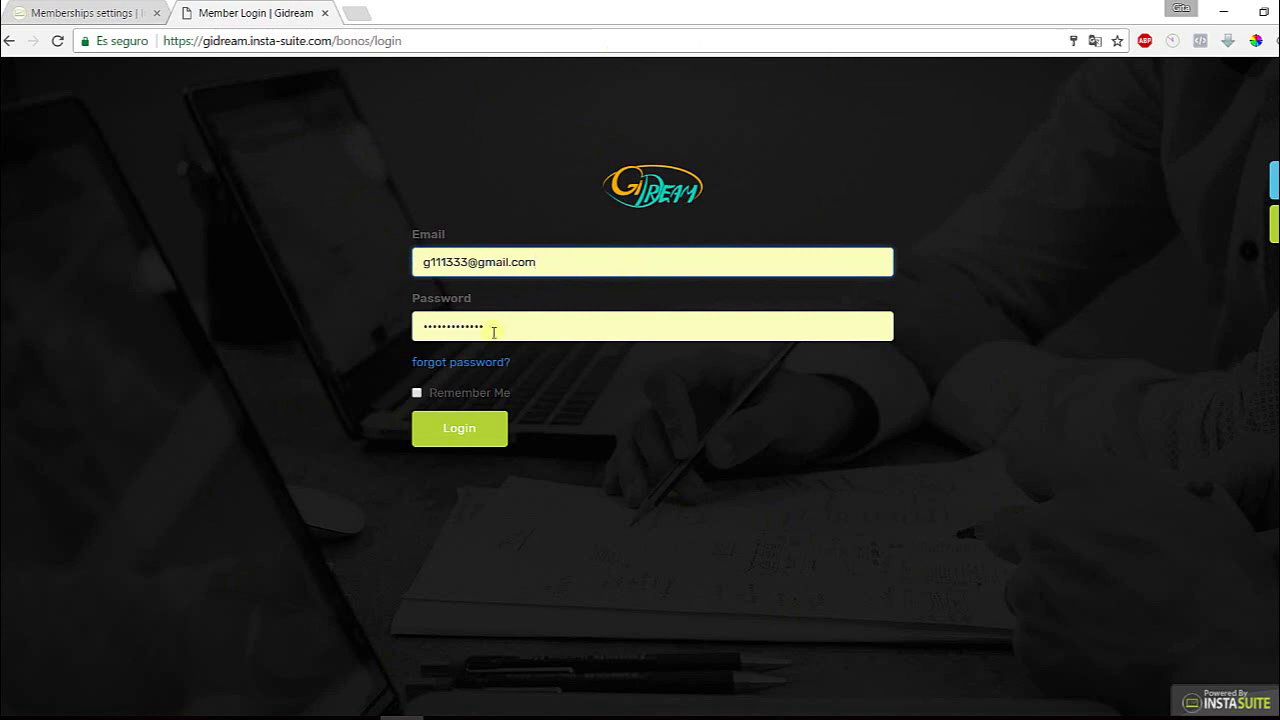
left_click(324, 13)
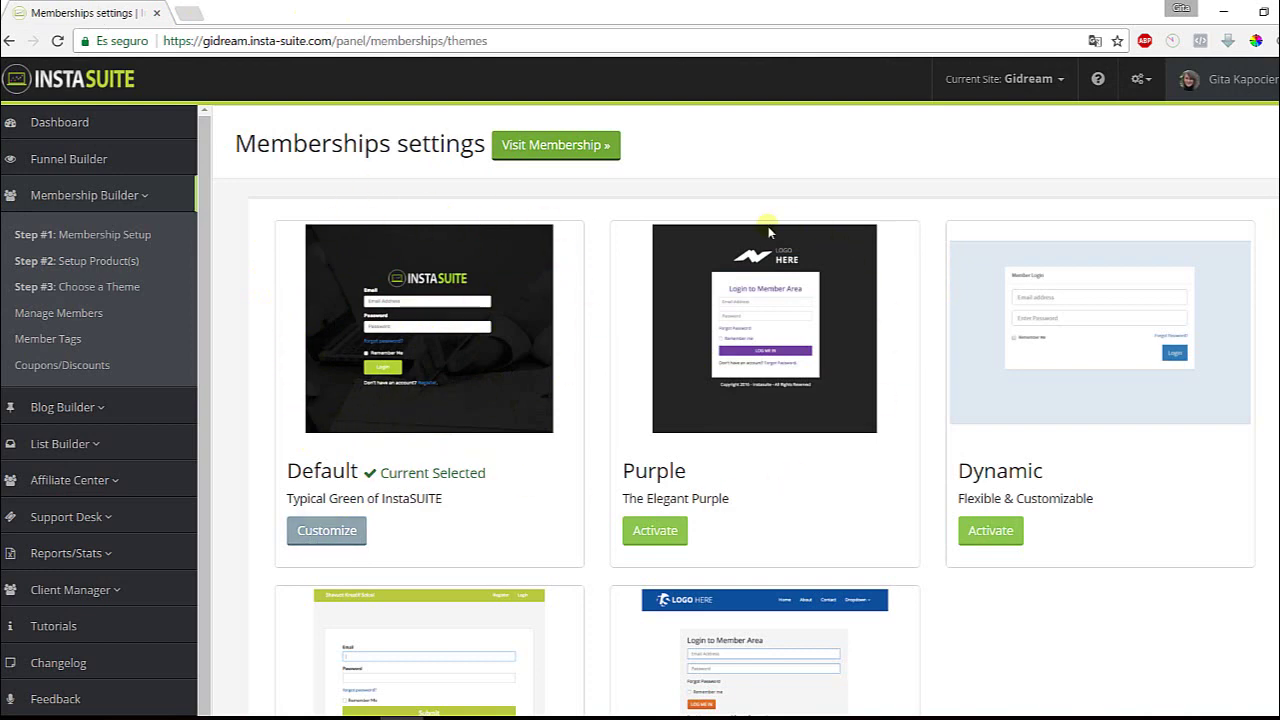
scroll(294, 478, "down", 3)
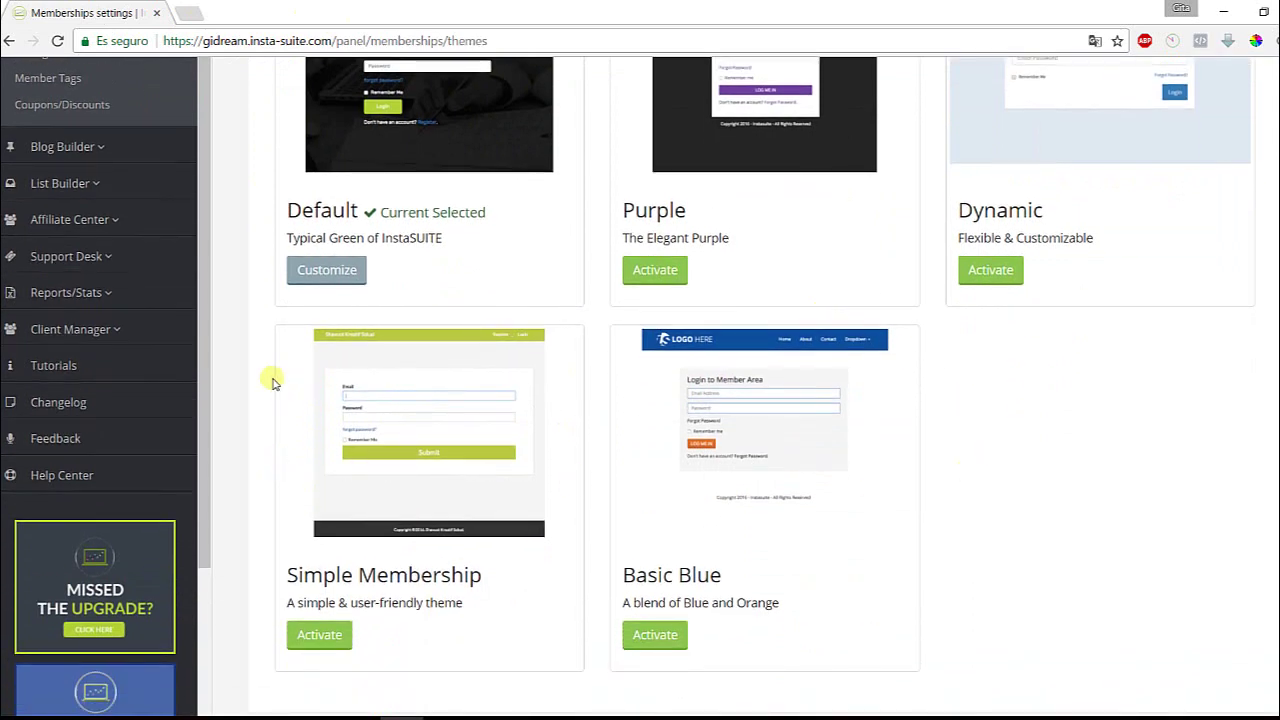
scroll(266, 378, "up", 3)
scroll(353, 376, "down", 1)
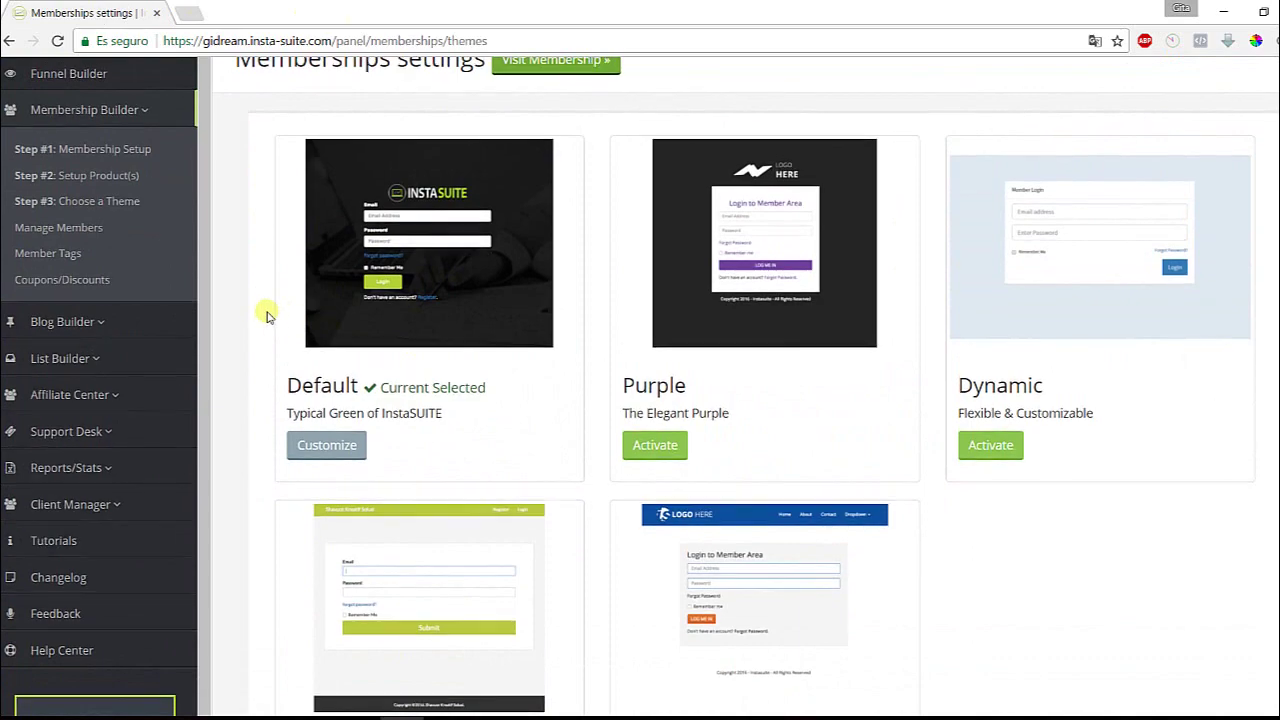
scroll(270, 316, "up", 1)
scroll(266, 316, "down", 1)
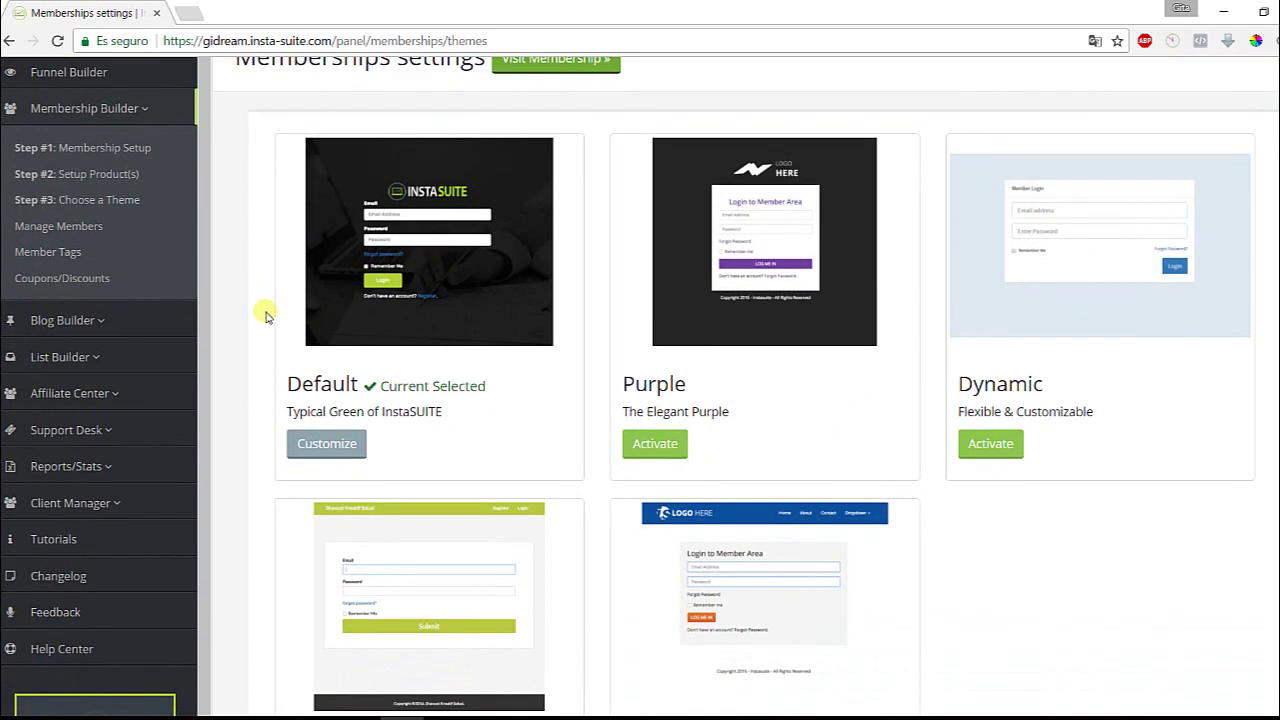
scroll(250, 315, "up", 1)
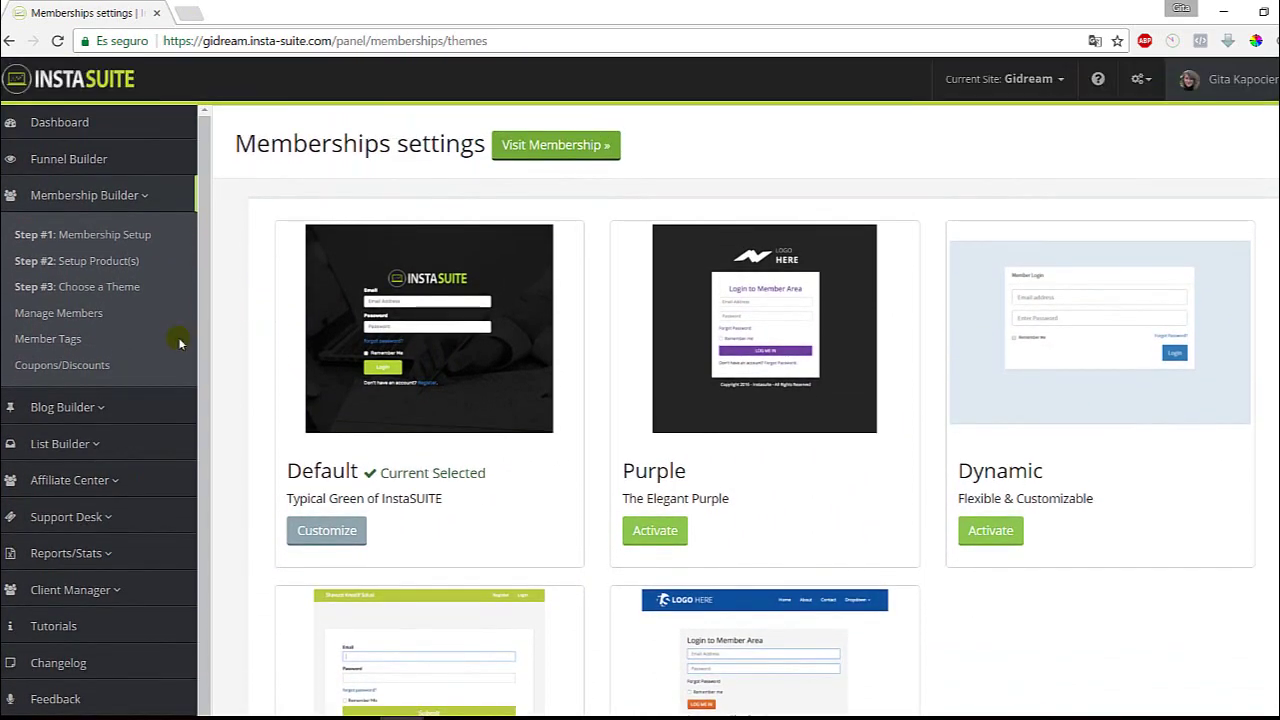
Expand the Blog Builder's options, open its theme selection and look over the available blog themes.
left_click(57, 407)
scroll(221, 358, "down", 1)
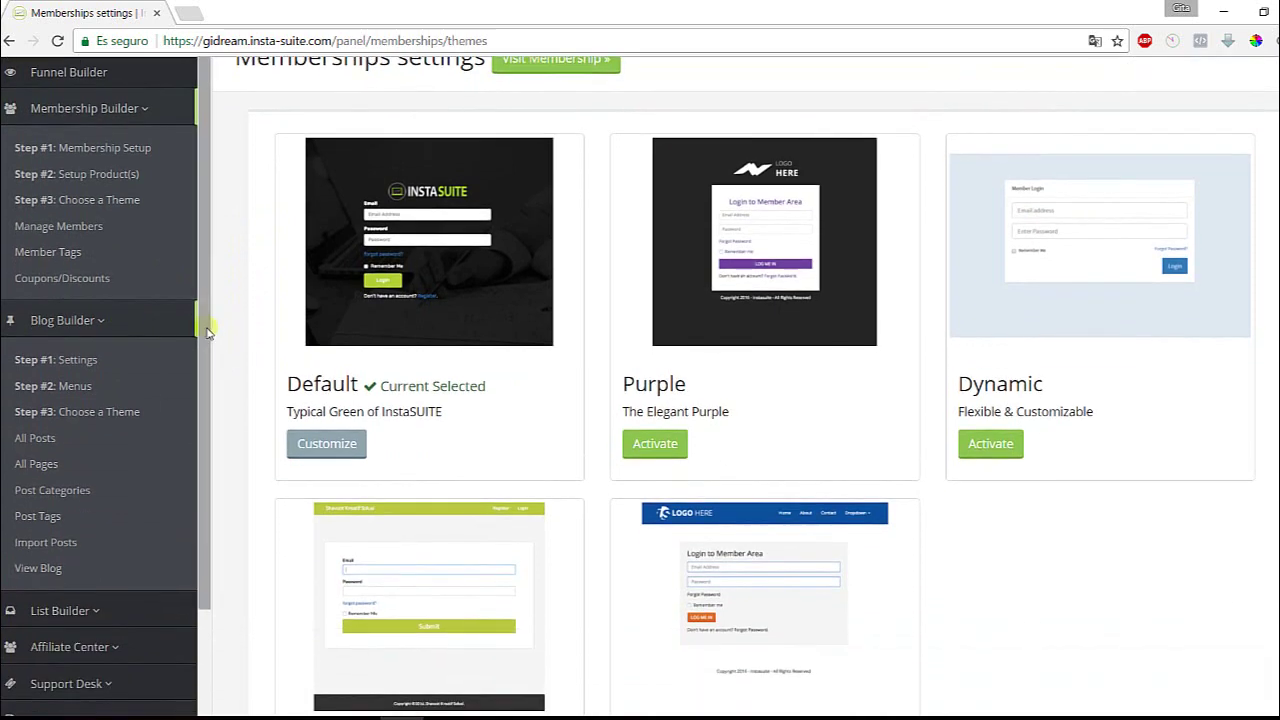
scroll(204, 335, "down", 1)
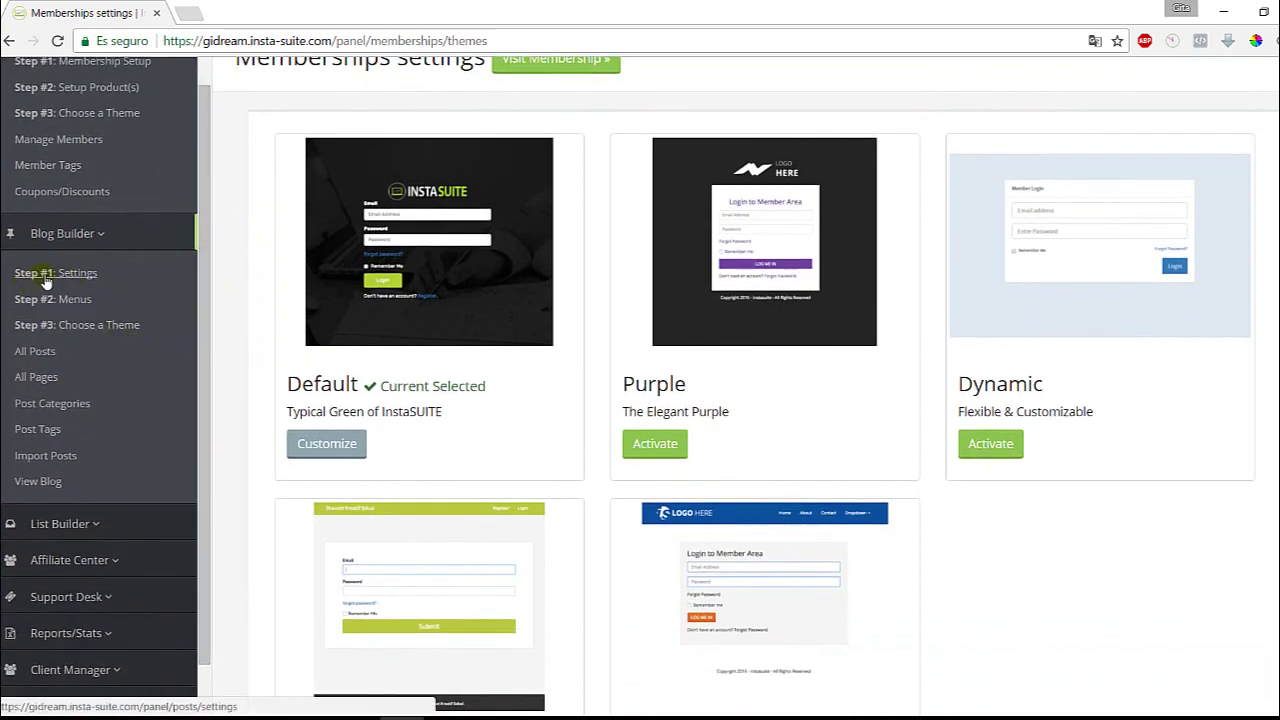
left_click(82, 333)
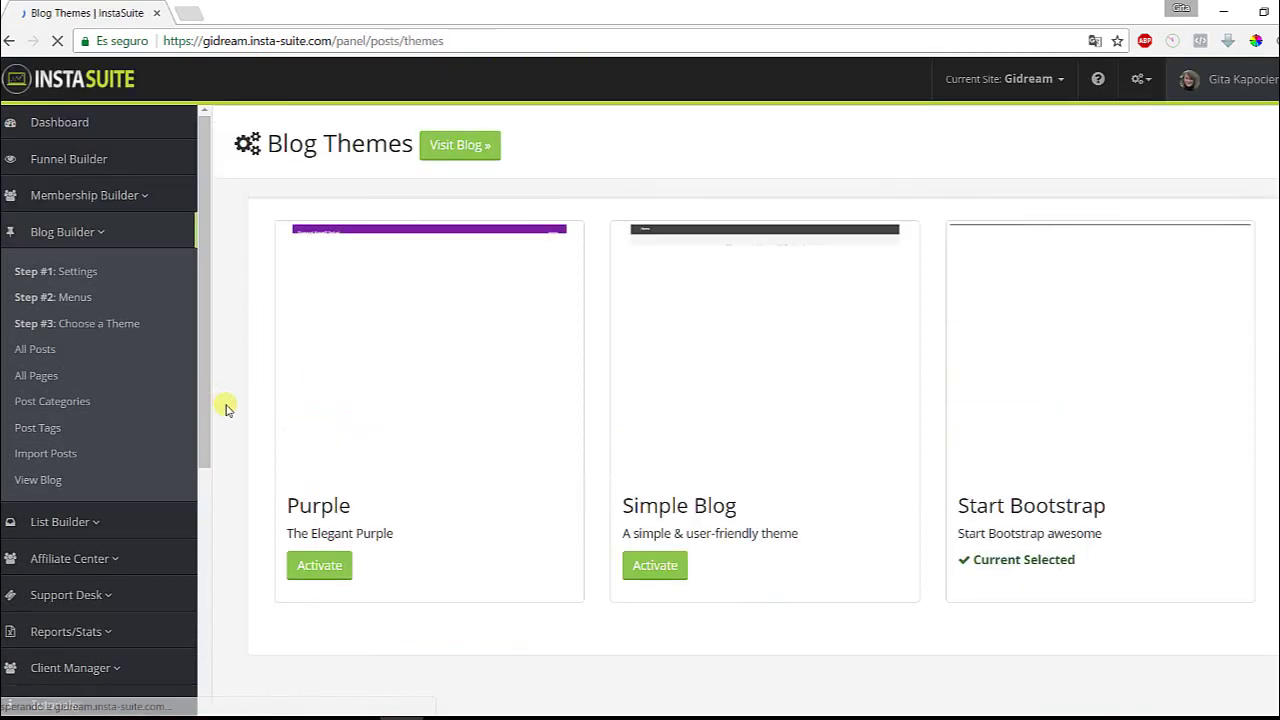
scroll(362, 430, "down", 1)
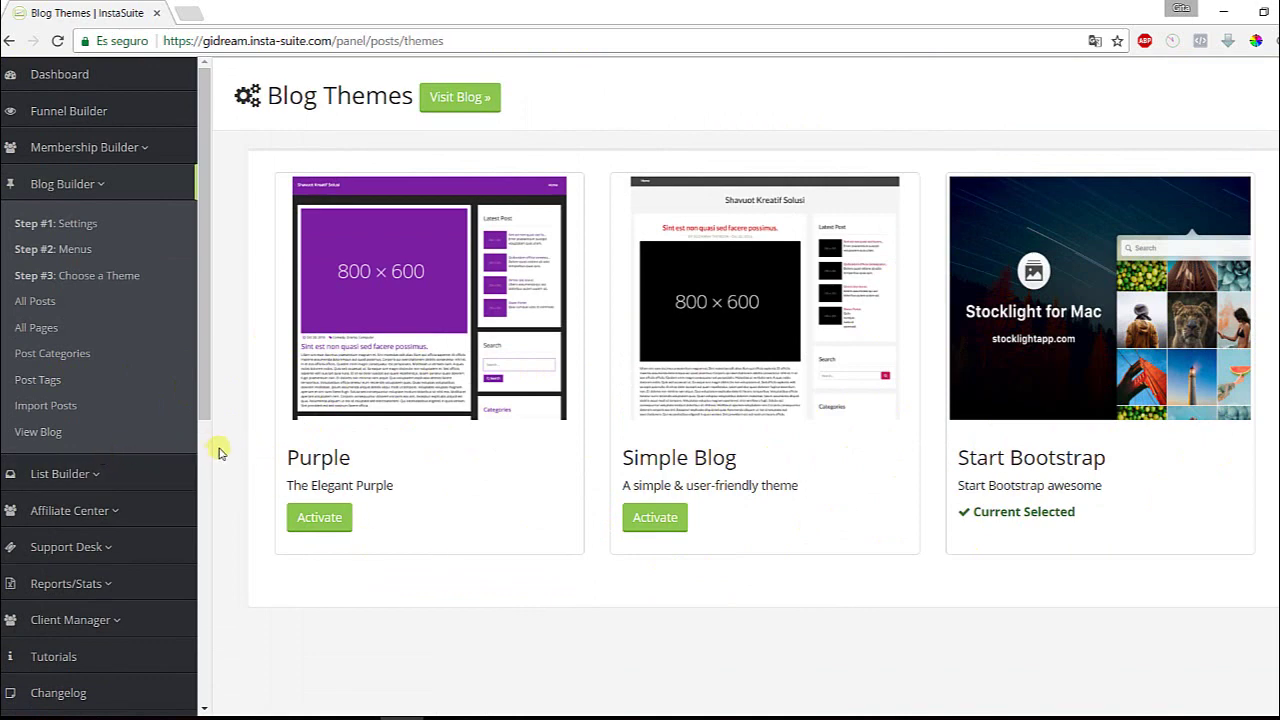
View the live Gidream blog, examine its homepage from header to footer, and close it.
left_click(28, 434)
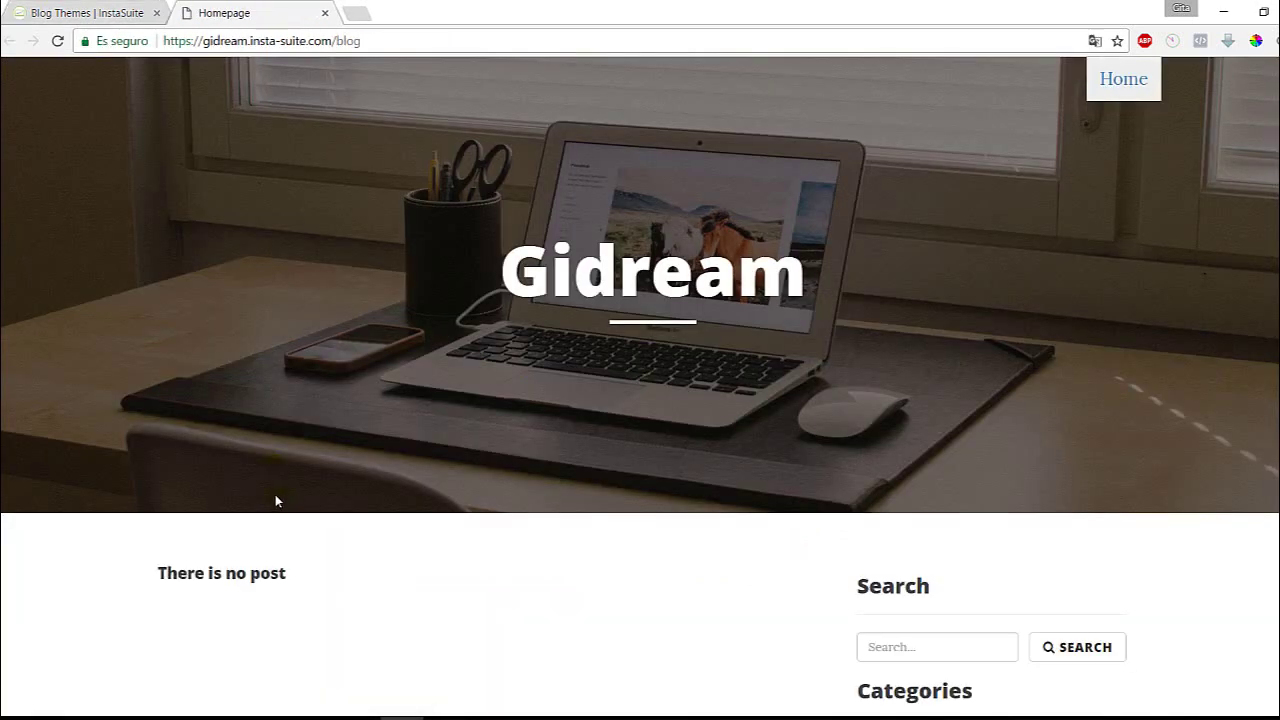
scroll(550, 490, "down", 2)
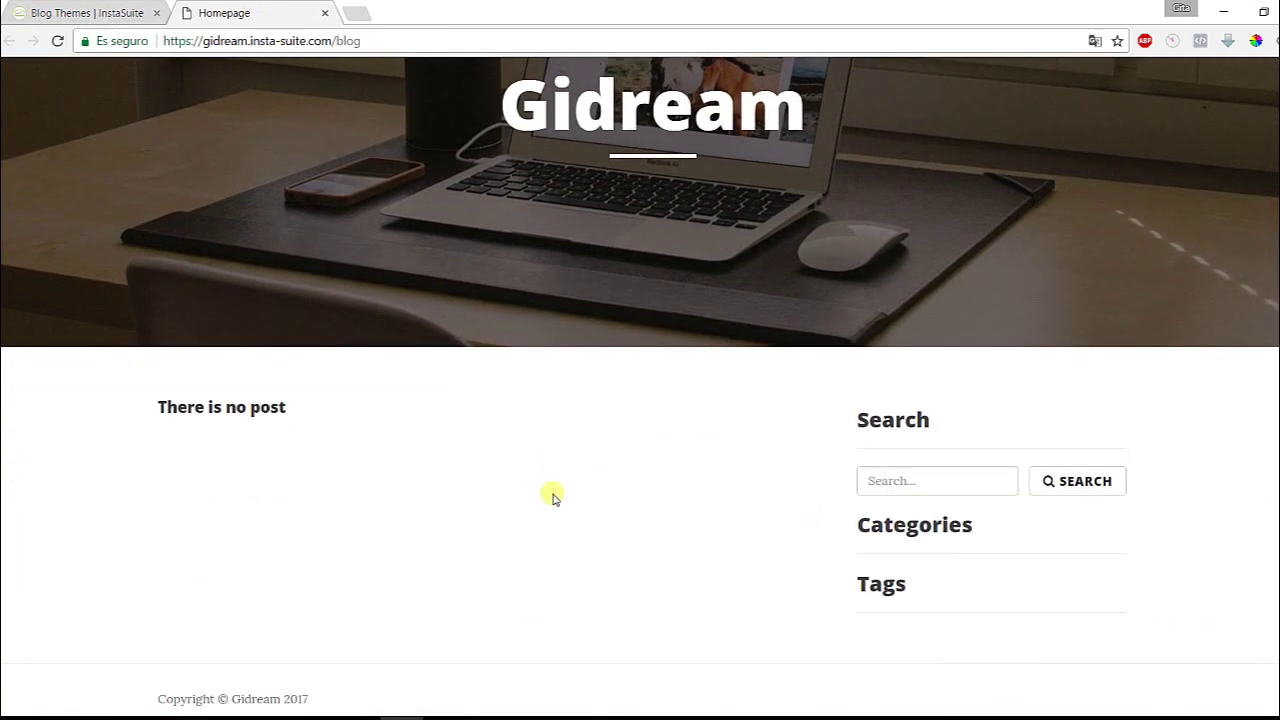
scroll(545, 488, "up", 1)
scroll(423, 380, "down", 2)
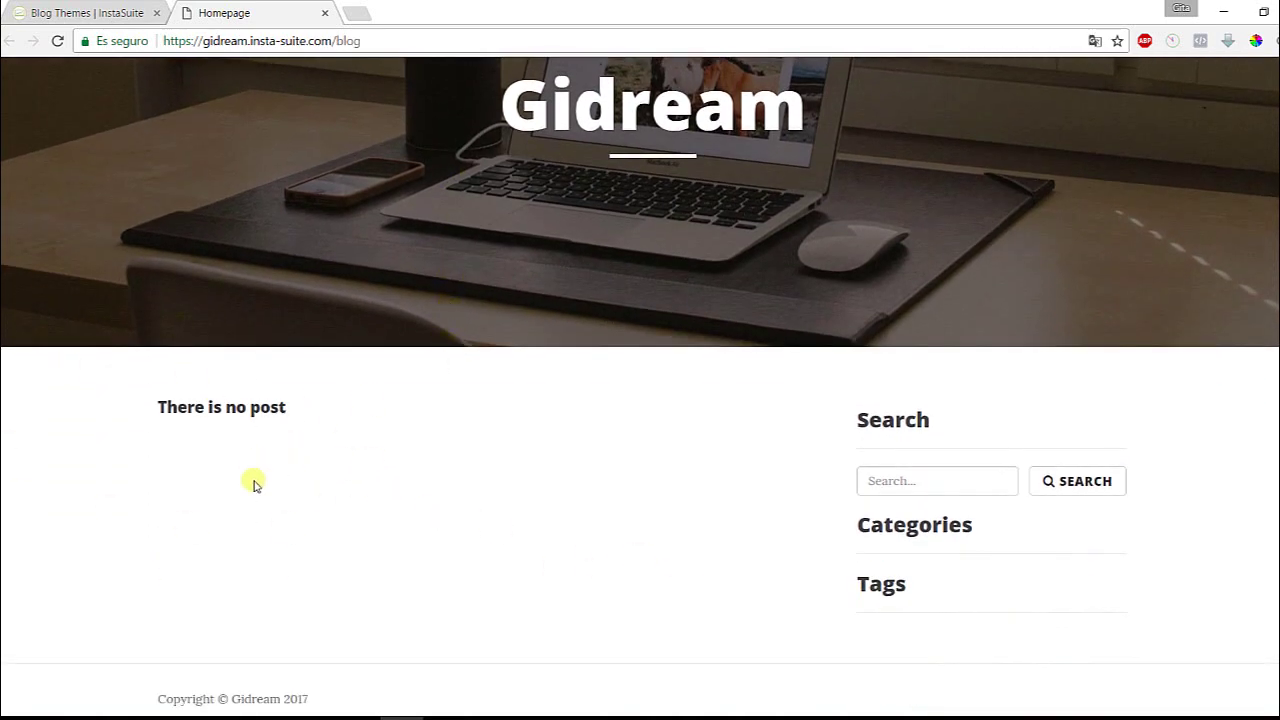
scroll(258, 537, "up", 2)
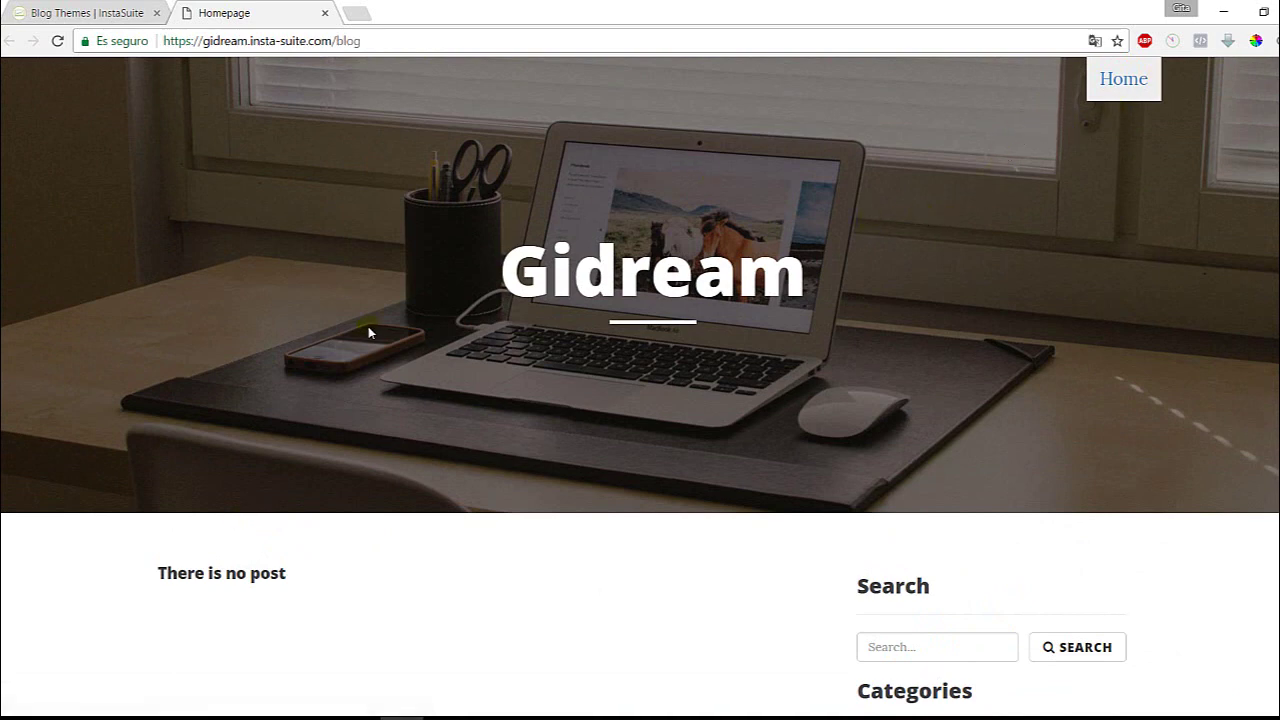
left_click(324, 14)
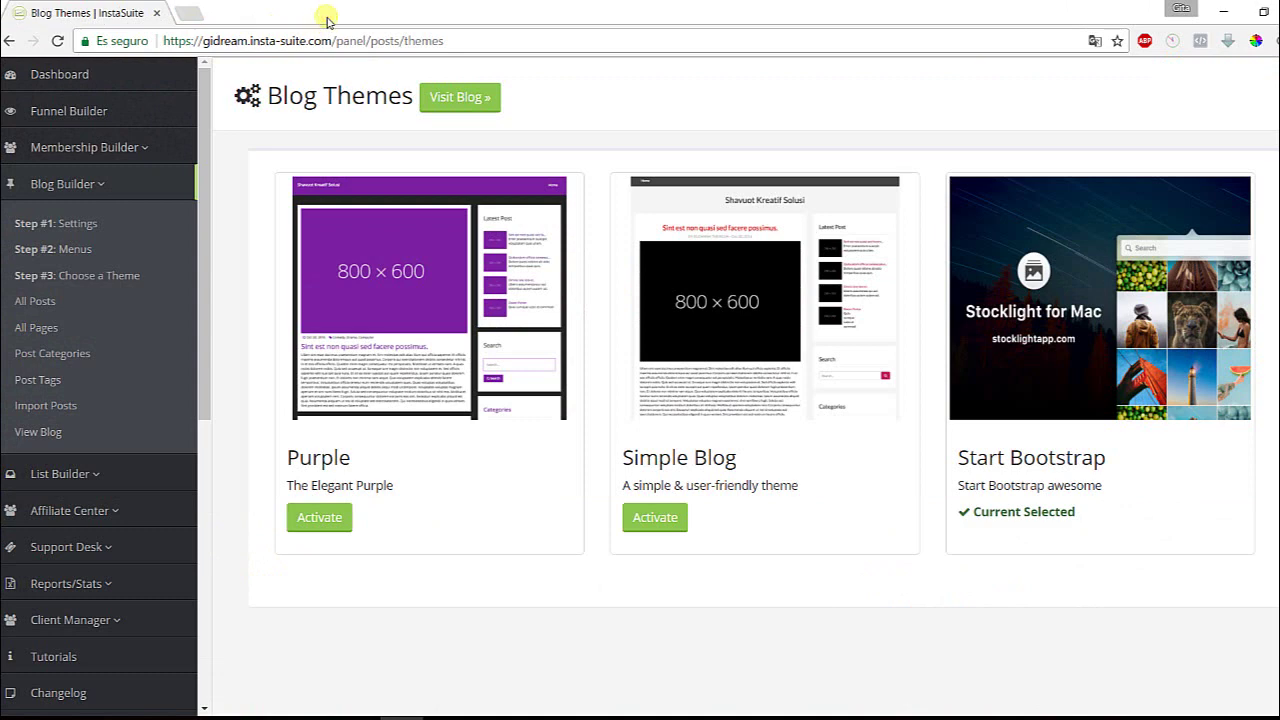
Expand the List Builder's options and open the Create List page.
left_click(27, 476)
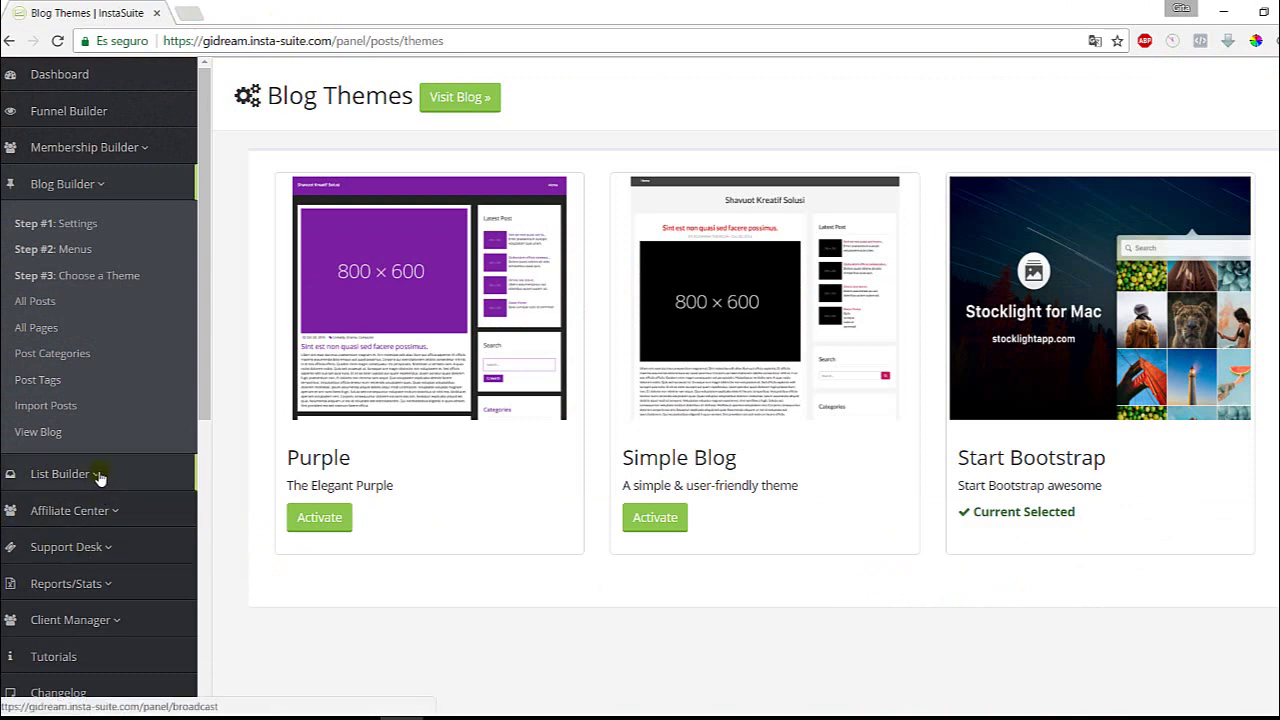
scroll(203, 345, "down", 2)
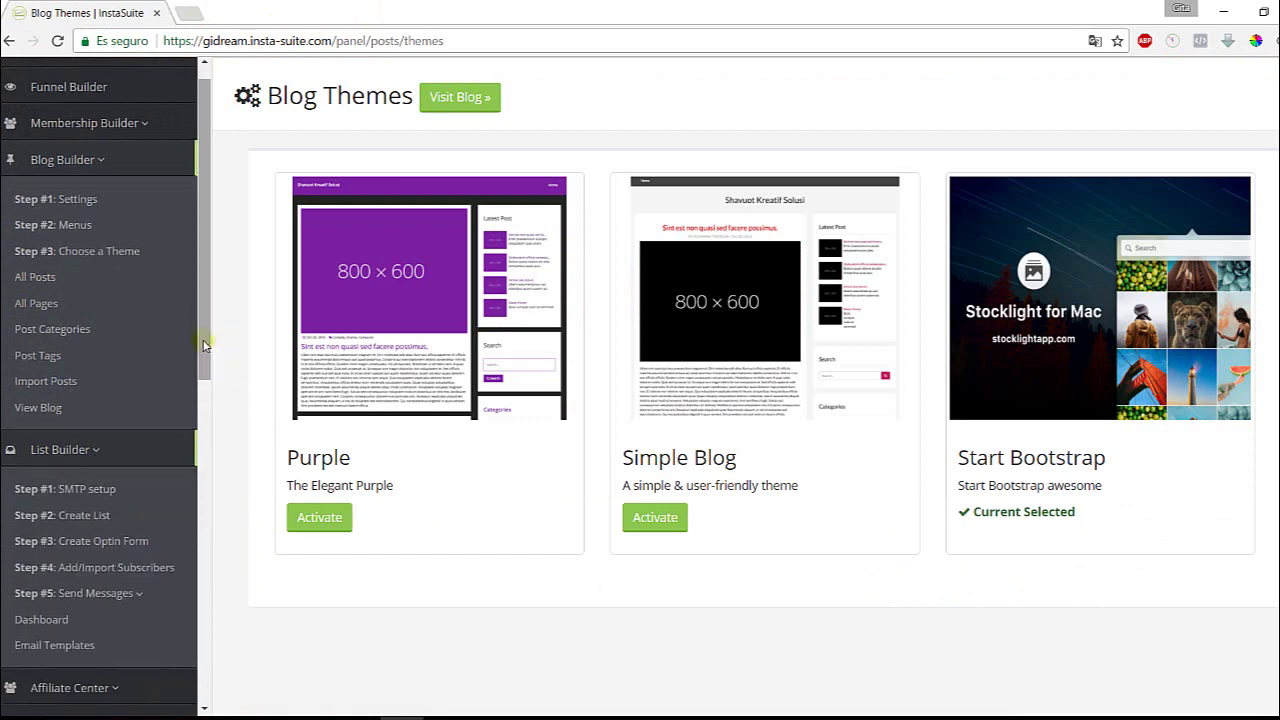
scroll(203, 345, "down", 1)
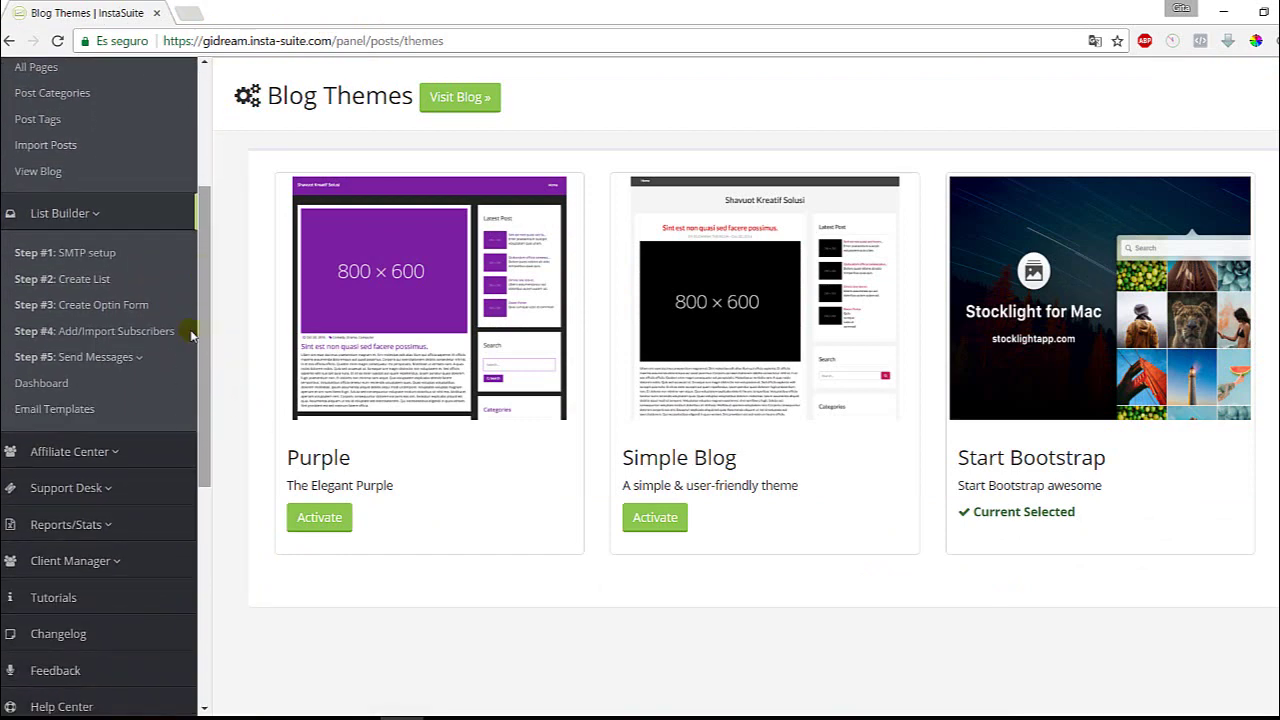
left_click(70, 283)
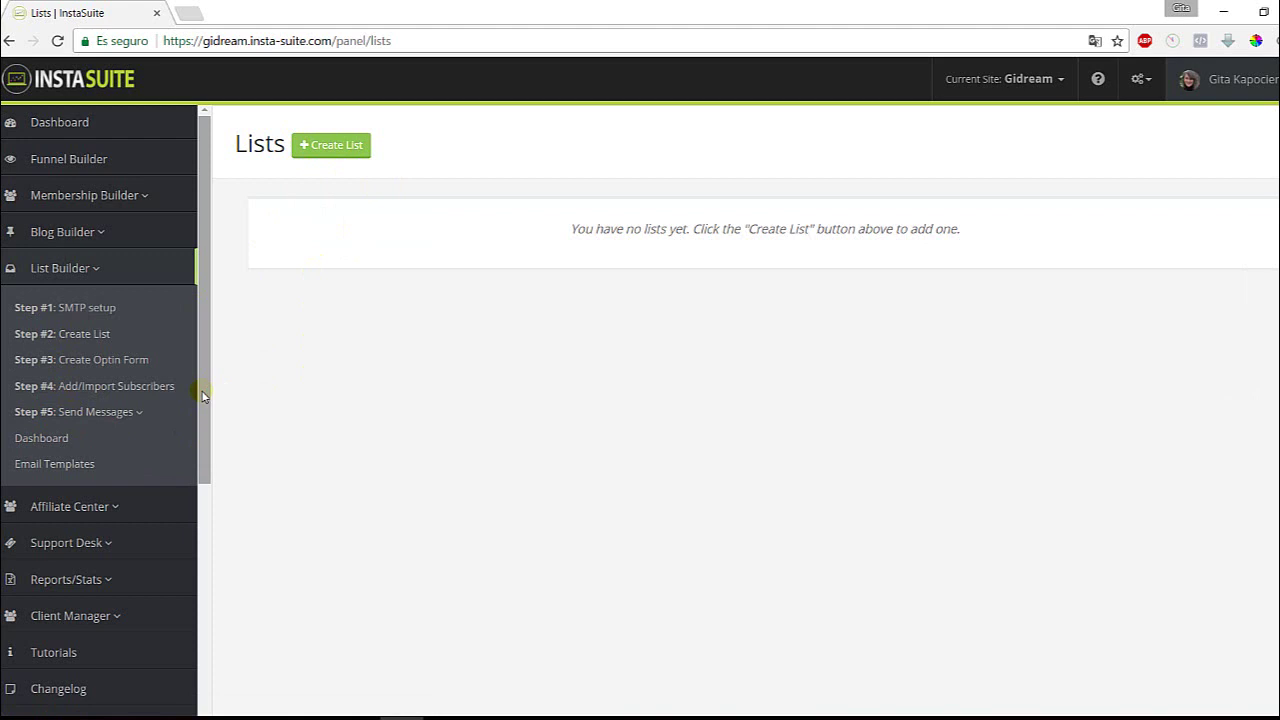
Open the List Builder's subscribers page, reveal its Send Messages options and open the email templates.
left_click(68, 387)
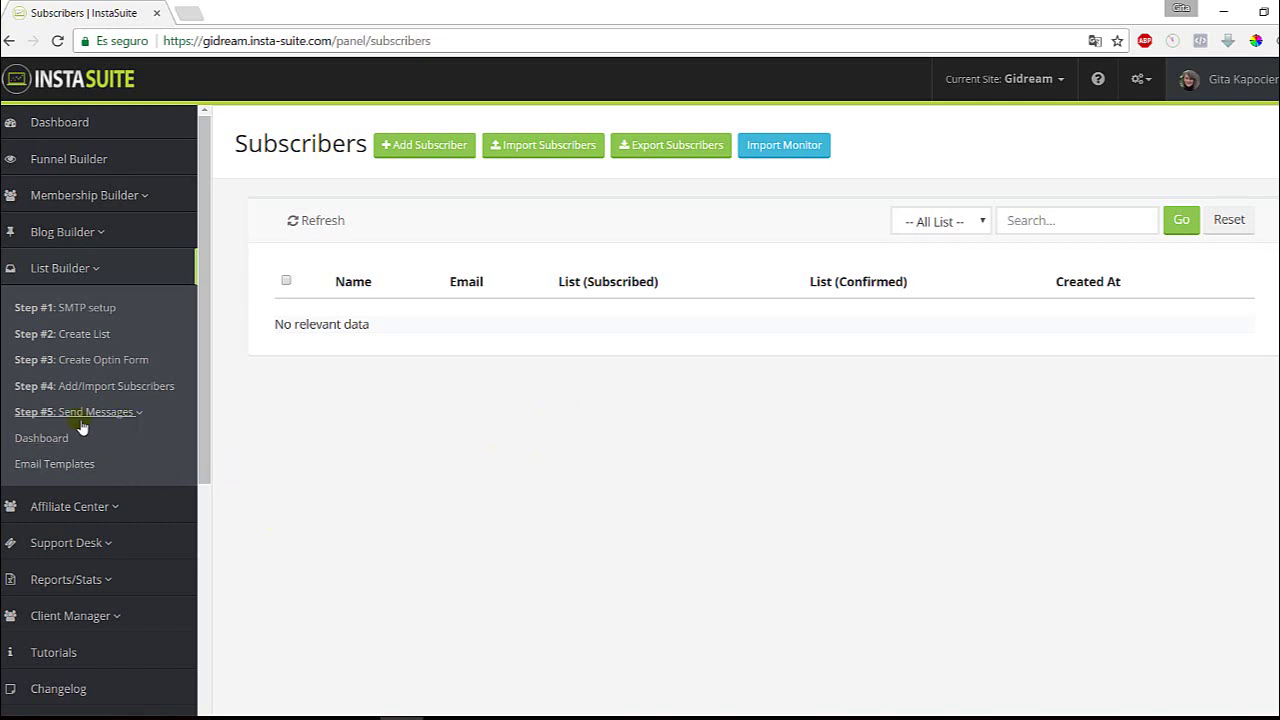
left_click(45, 414)
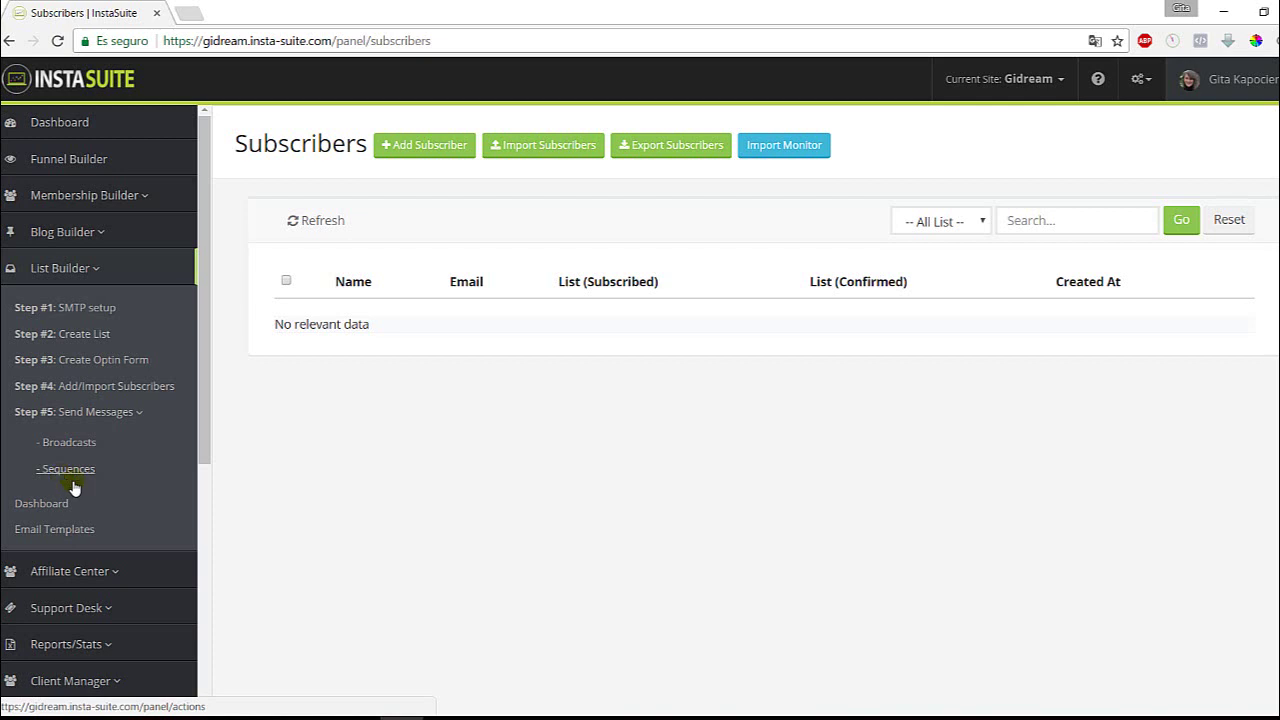
left_click(48, 535)
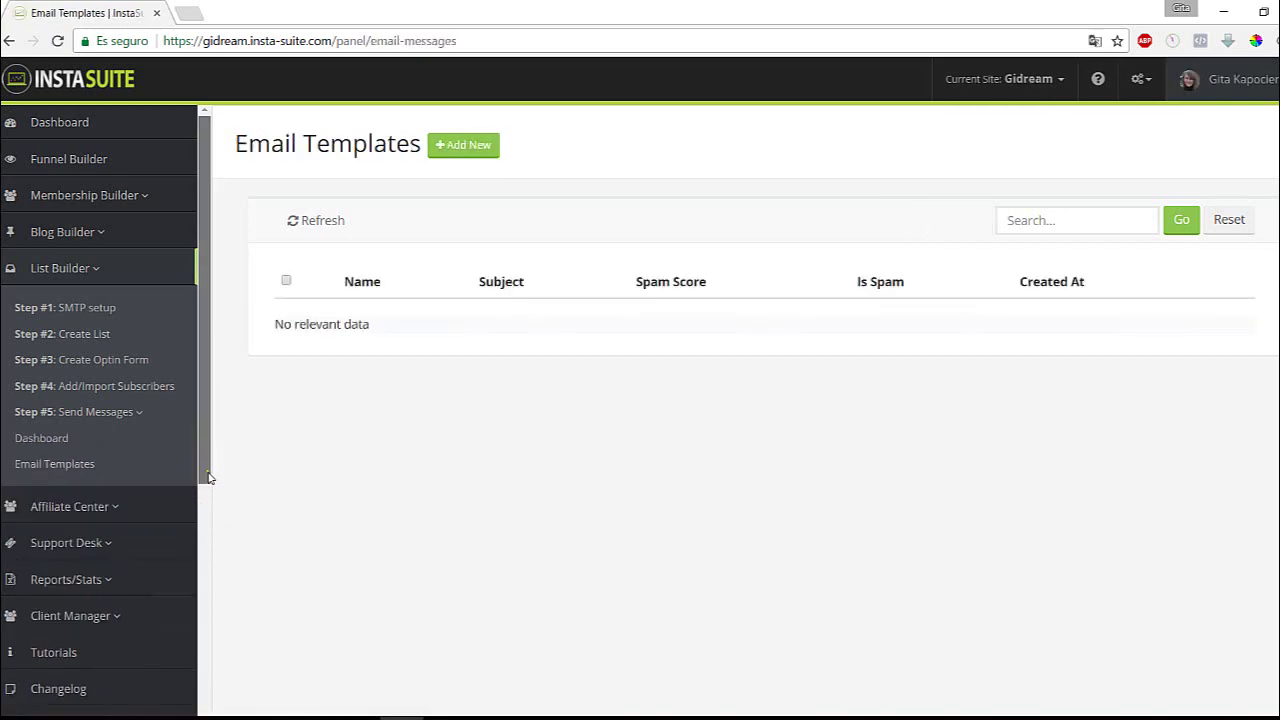
Expand the Affiliate Center's options and review its setup steps and affiliate management entries.
left_click_drag(209, 480, 208, 512)
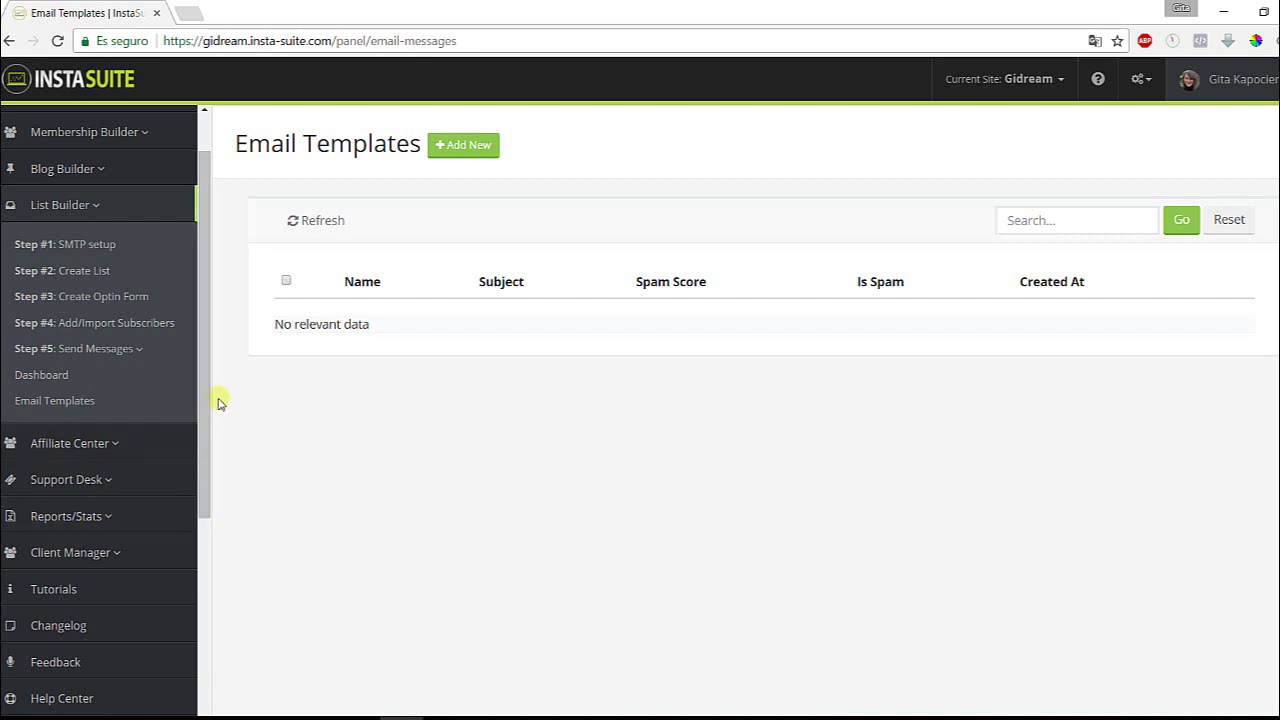
left_click_drag(209, 418, 204, 446)
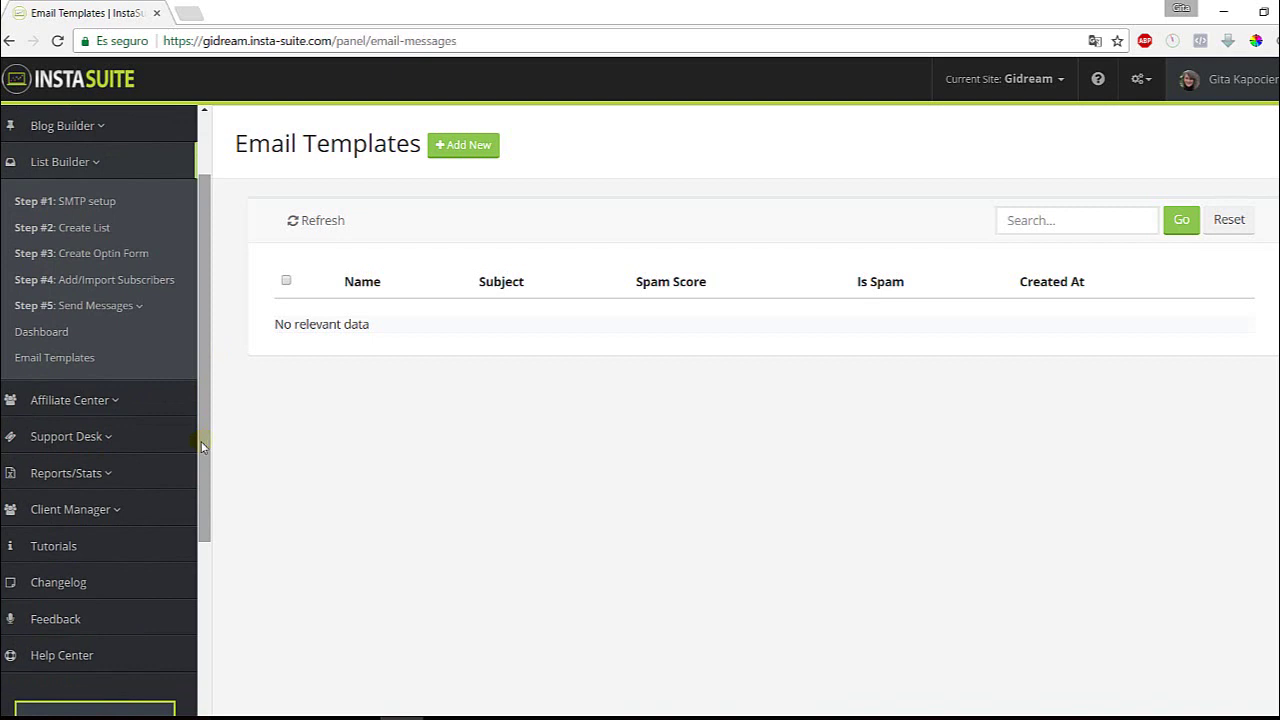
left_click(109, 401)
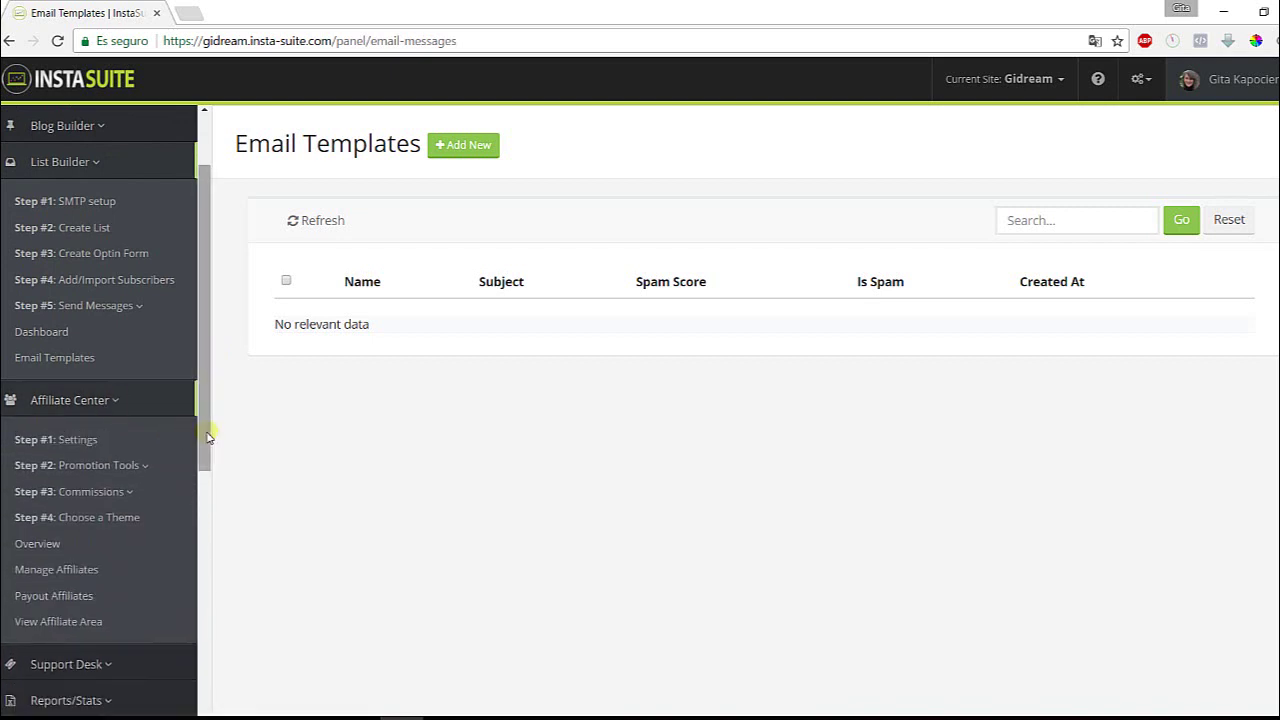
left_click_drag(203, 437, 200, 503)
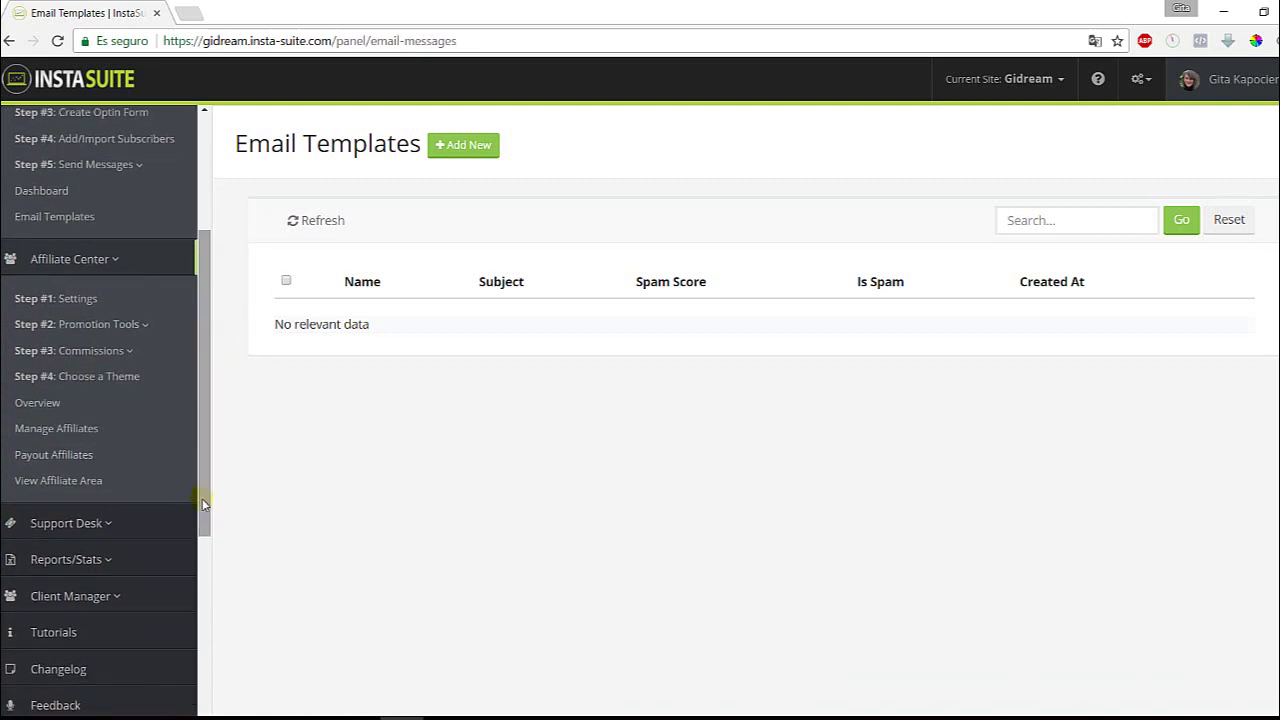
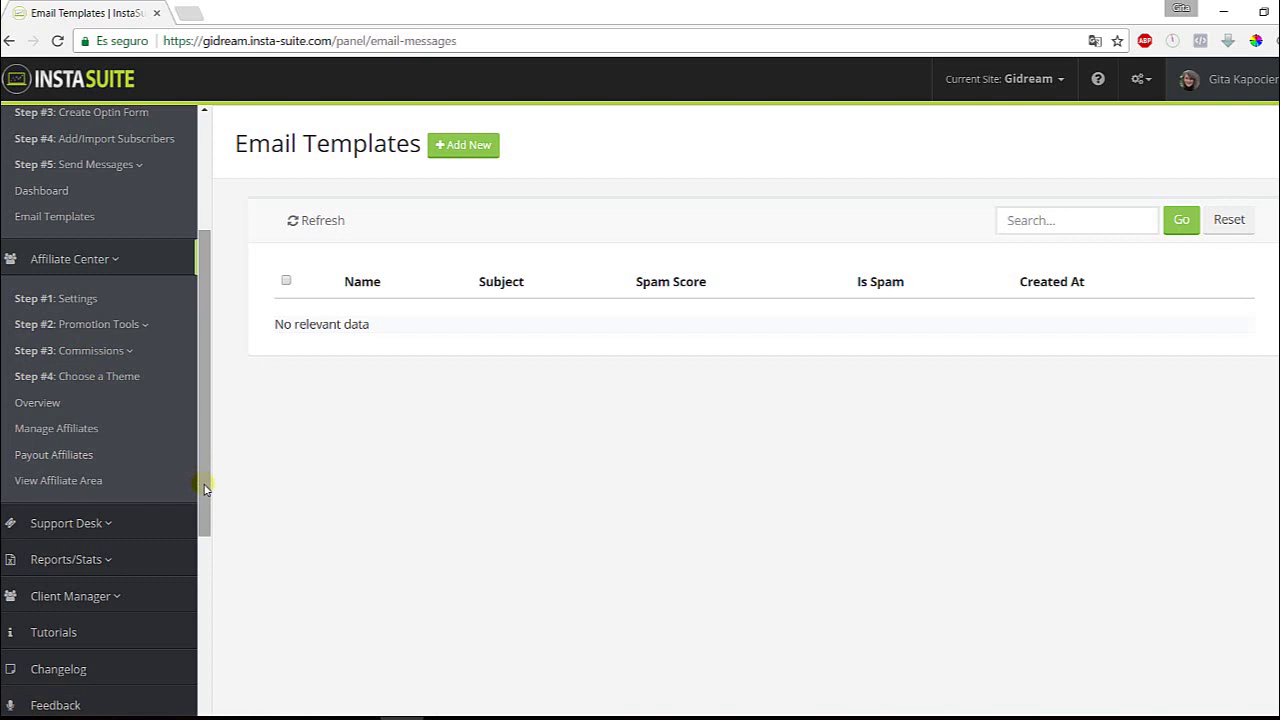
Open the Affiliate Center's theme selection, view the live Gidream affiliate area, and examine its login section.
left_click(95, 382)
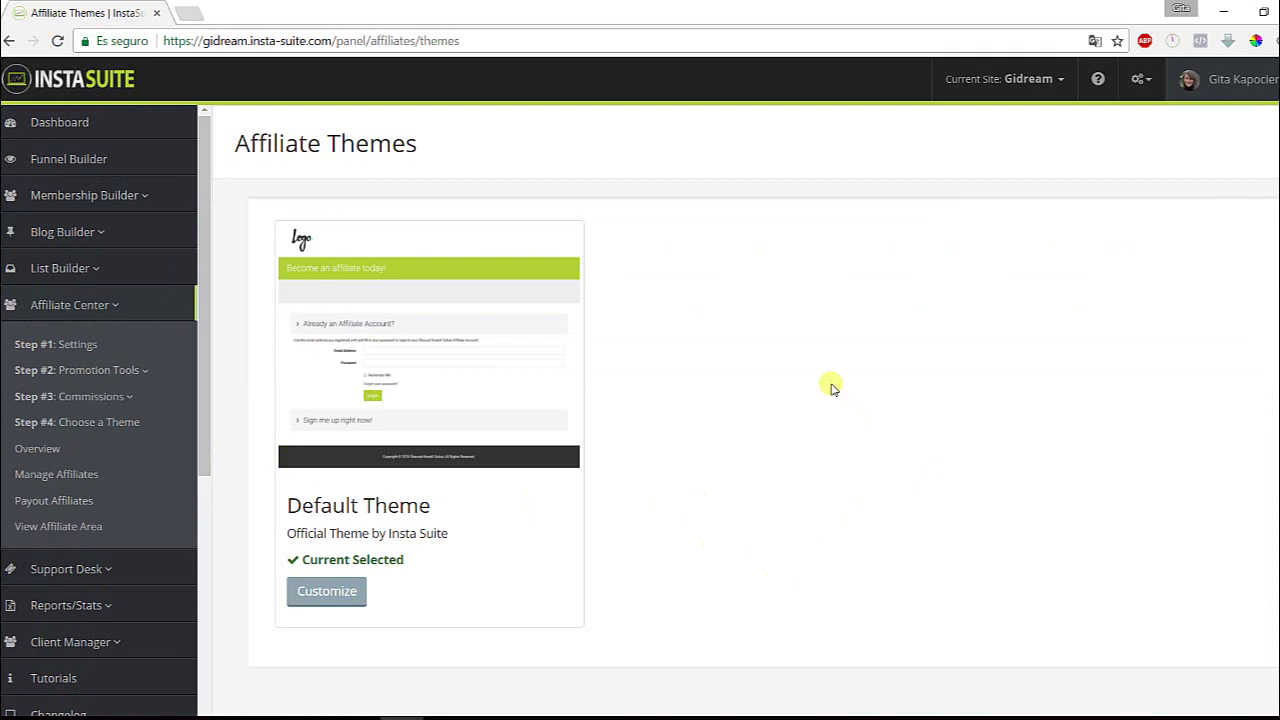
left_click(57, 530)
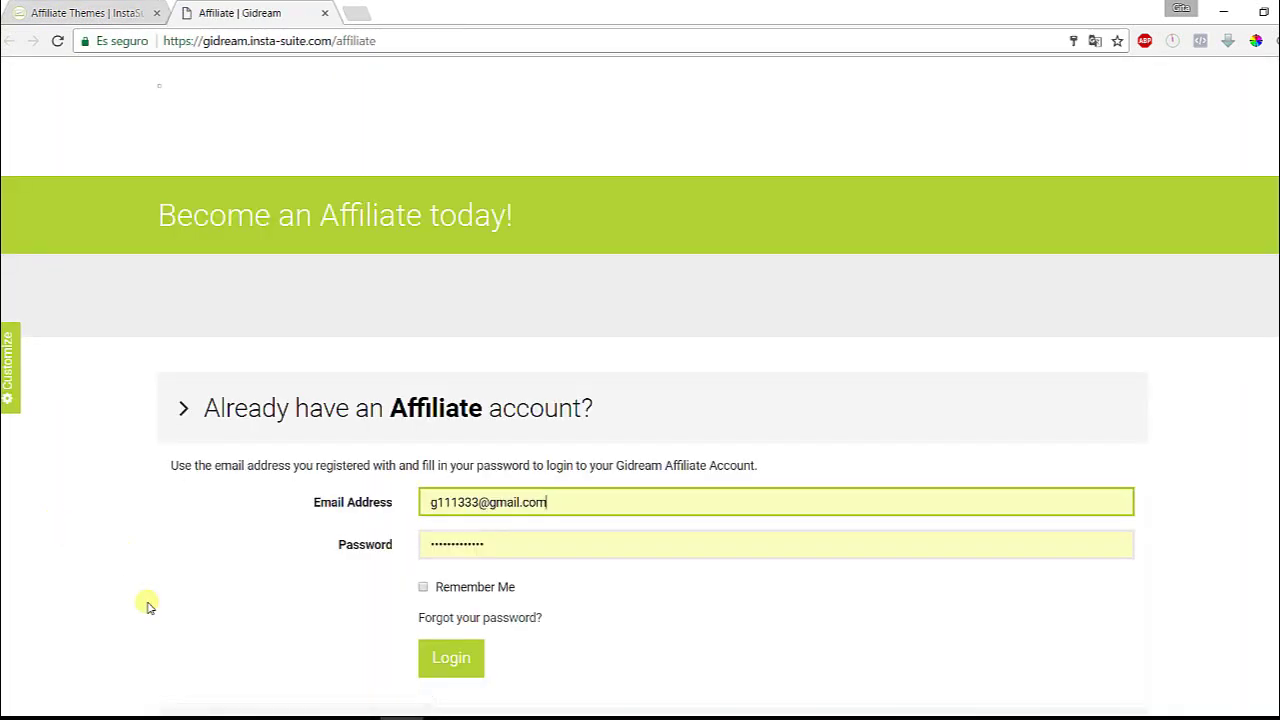
scroll(92, 538, "down", 2)
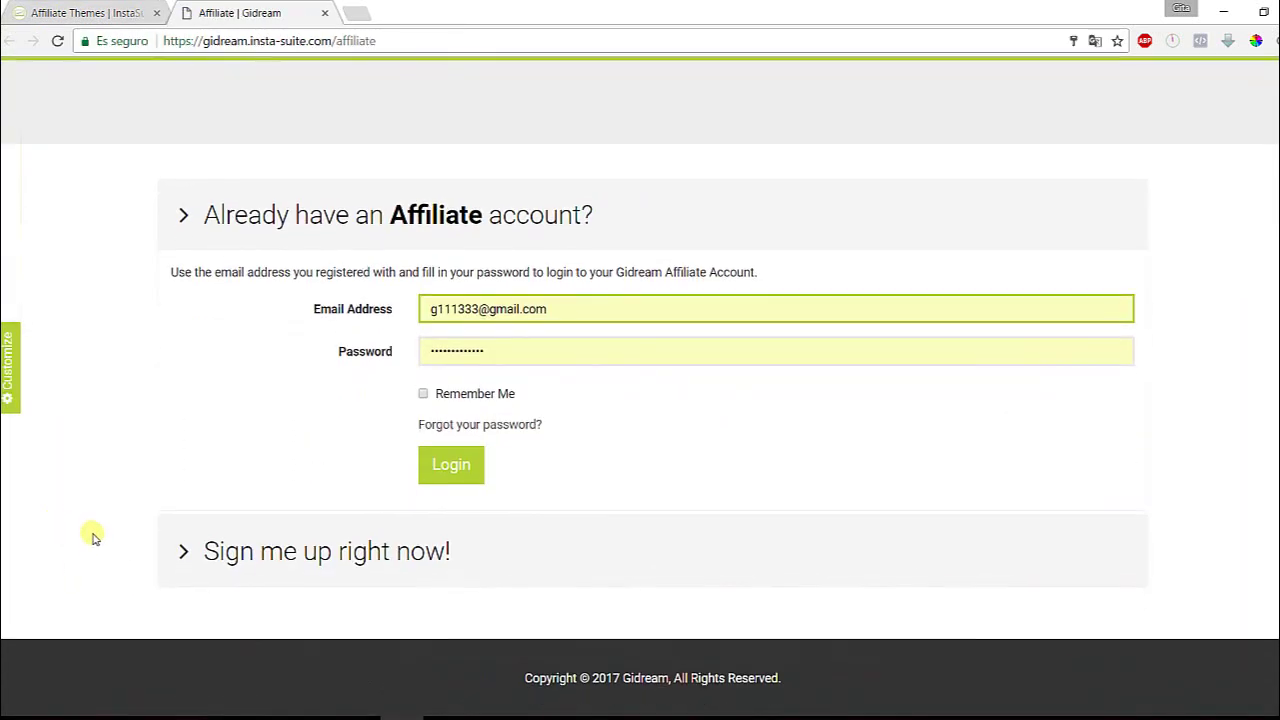
scroll(92, 538, "up", 2)
scroll(200, 343, "down", 2)
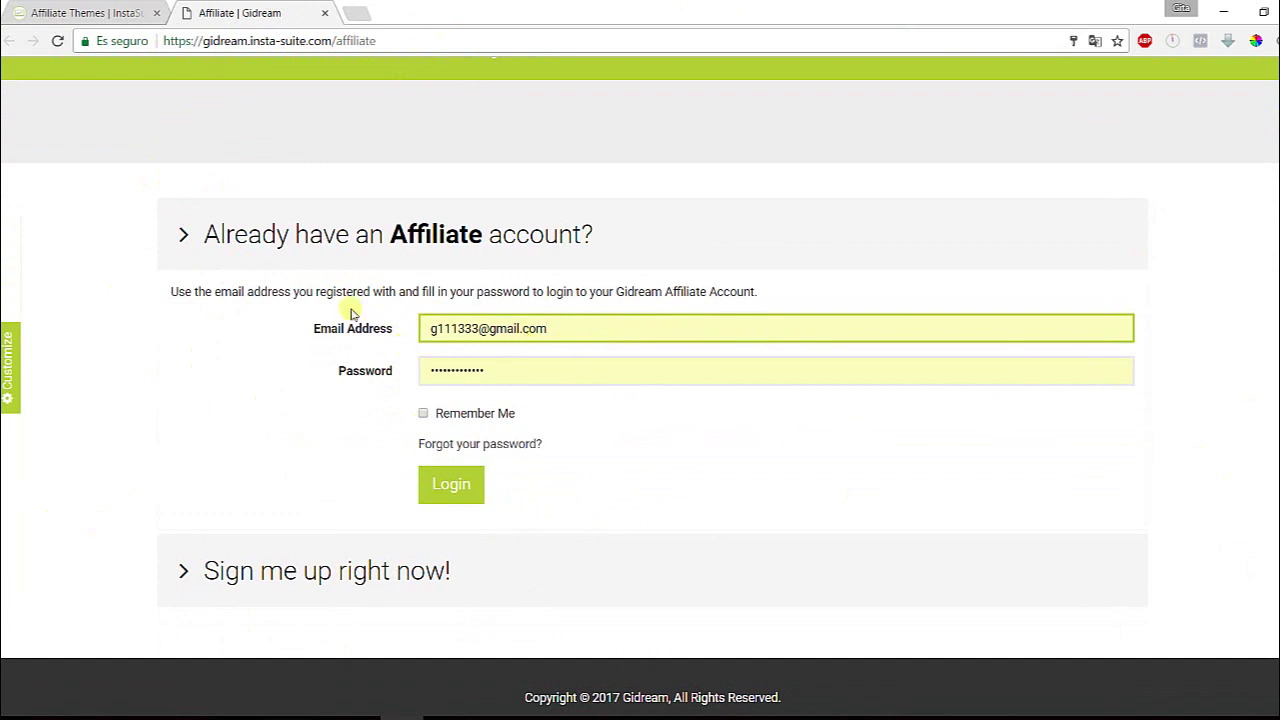
scroll(260, 358, "up", 1)
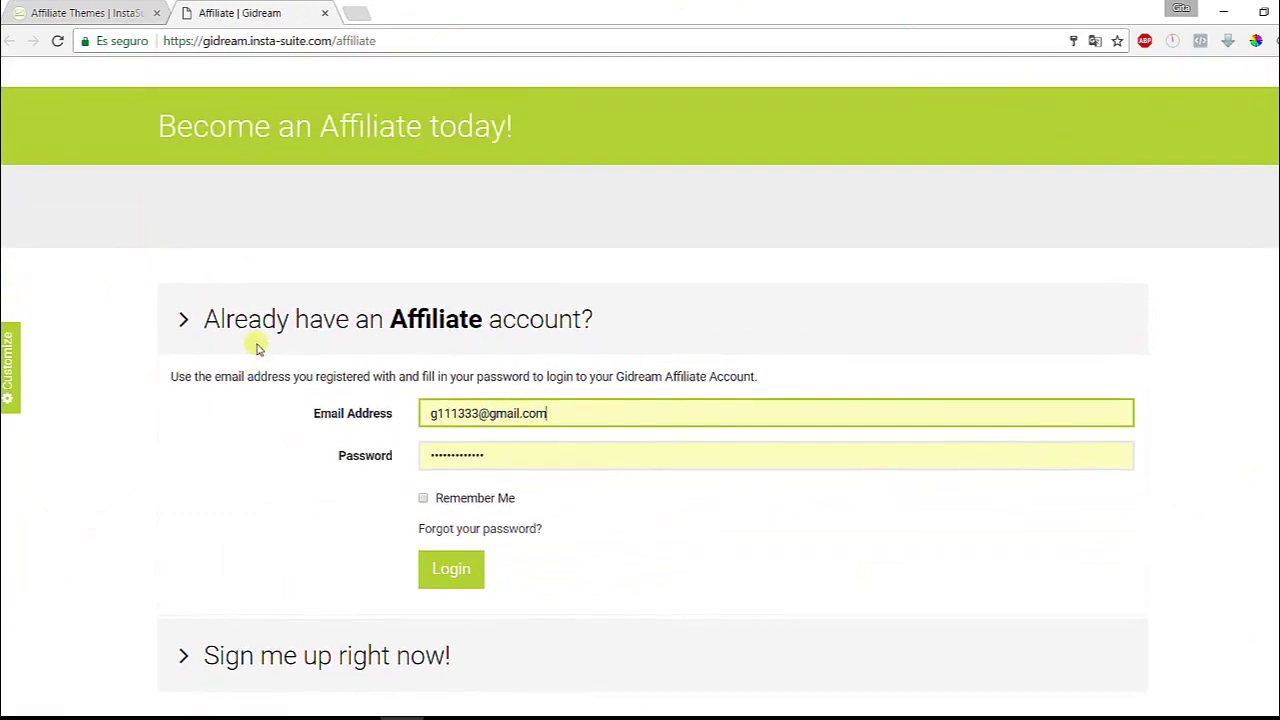
scroll(256, 347, "down", 1)
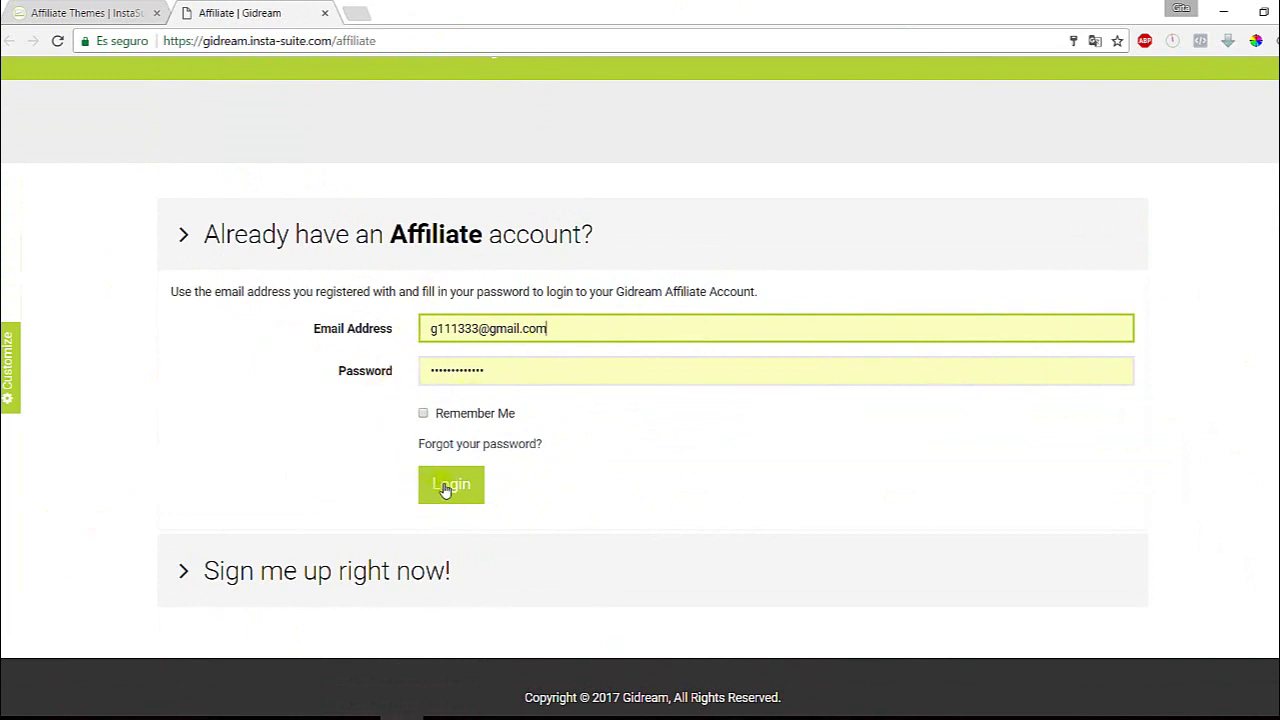
scroll(300, 410, "down", 1)
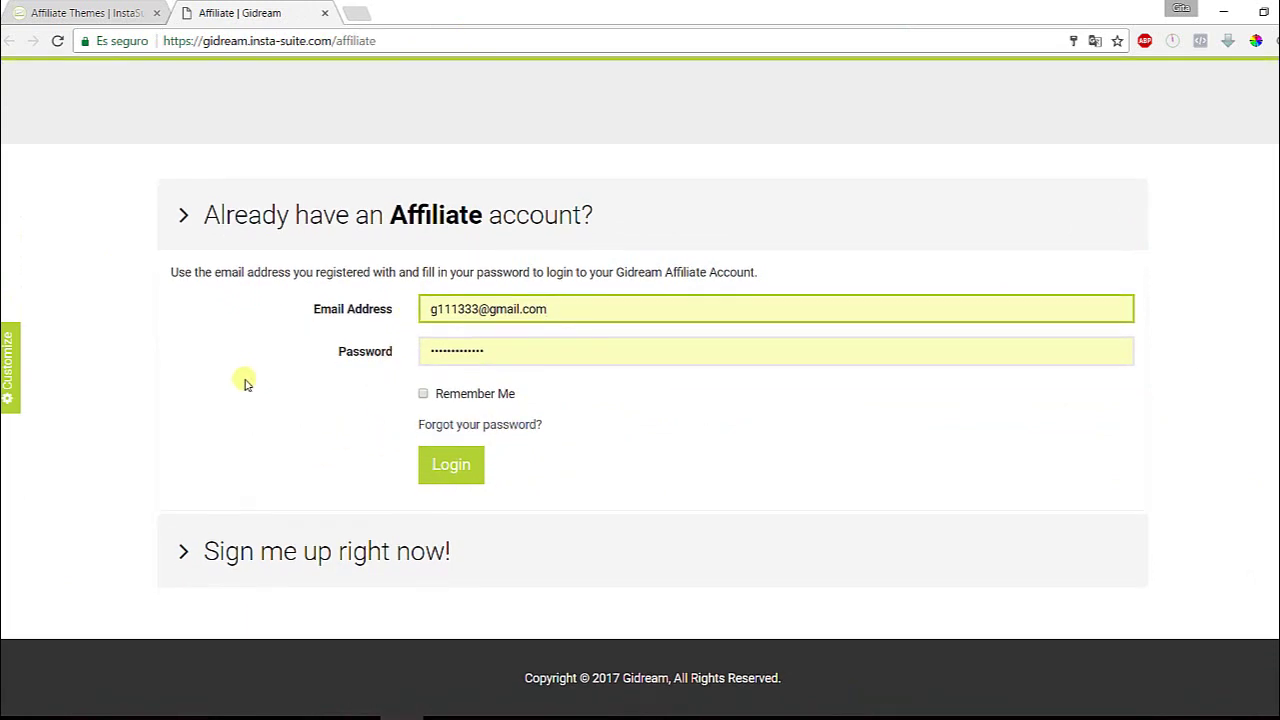
Expand the affiliate page's "Sign me up right now!" section, examine the registration form and page header, and close the page.
left_click(271, 552)
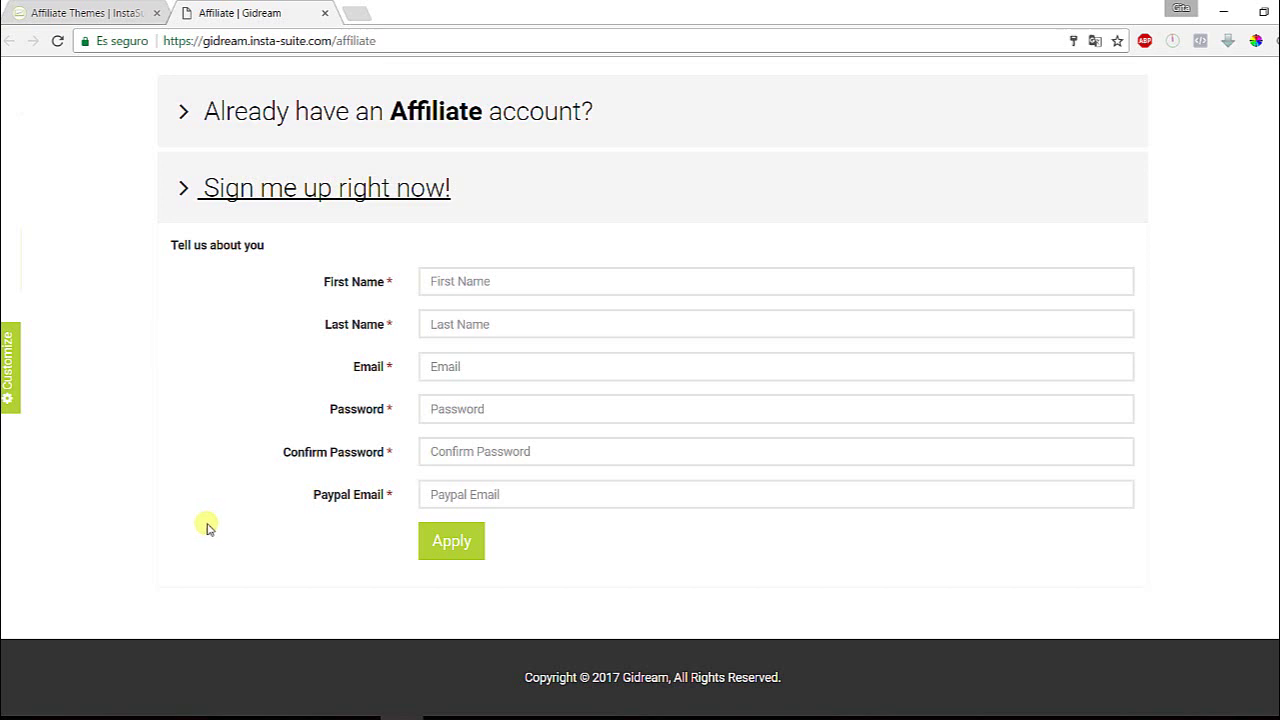
scroll(268, 494, "up", 2)
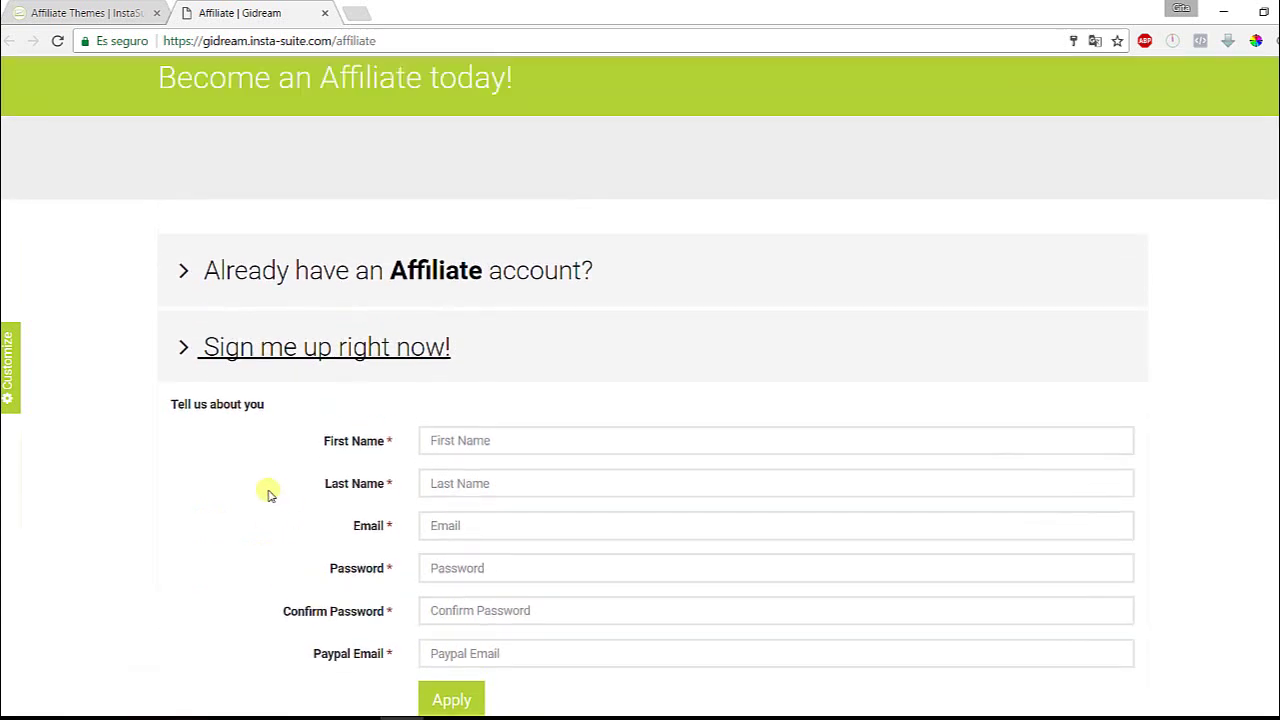
scroll(230, 220, "up", 1)
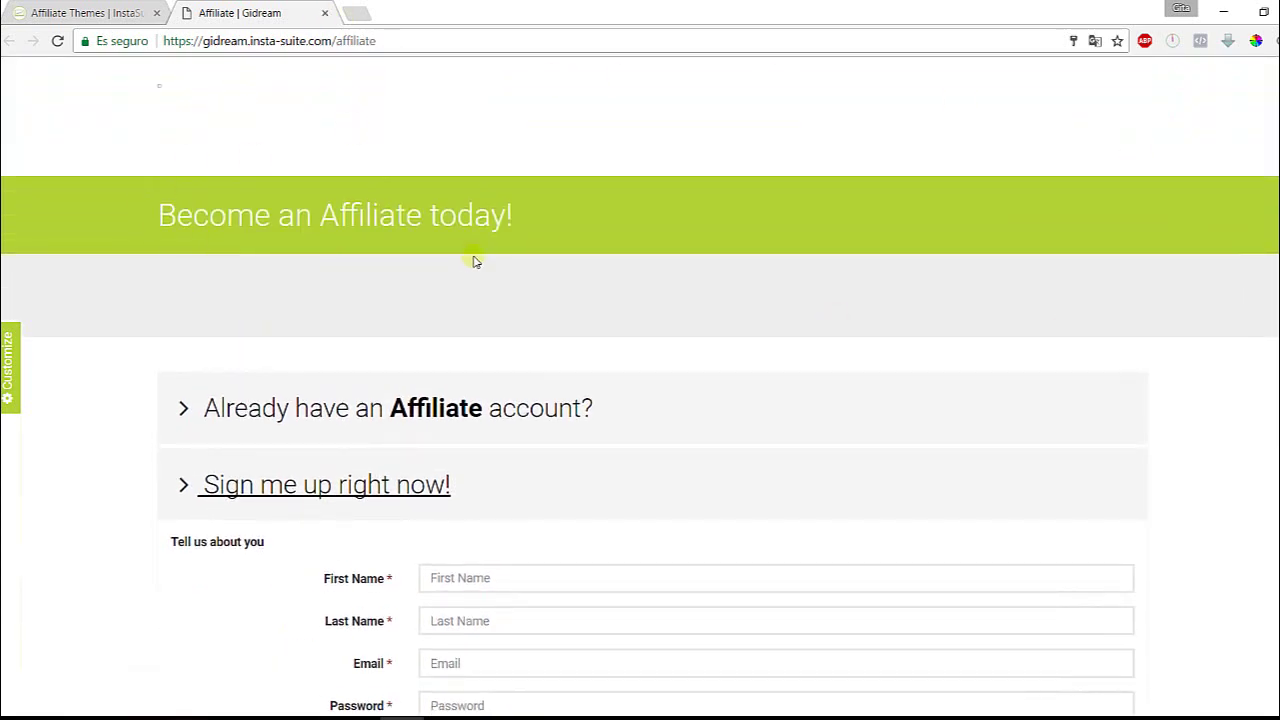
scroll(80, 310, "down", 2)
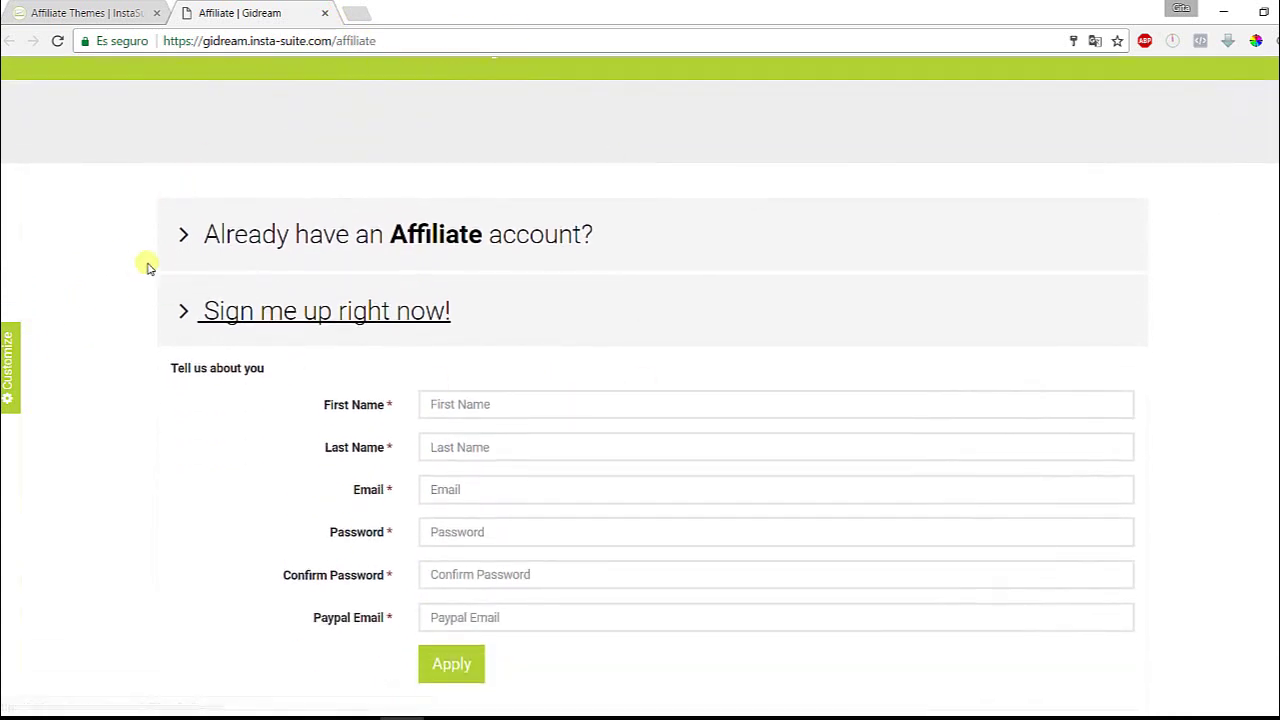
scroll(150, 258, "down", 1)
scroll(158, 254, "up", 3)
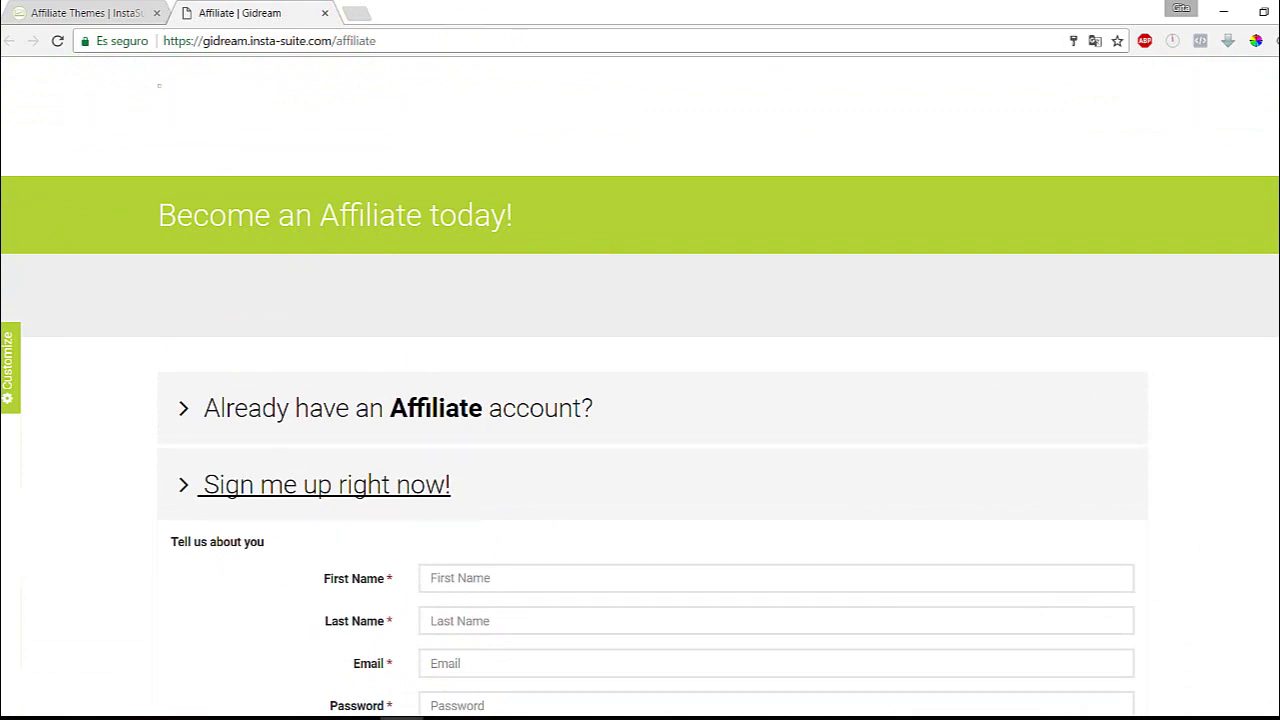
scroll(133, 308, "down", 2)
scroll(131, 307, "down", 1)
scroll(146, 297, "up", 3)
scroll(166, 350, "down", 1)
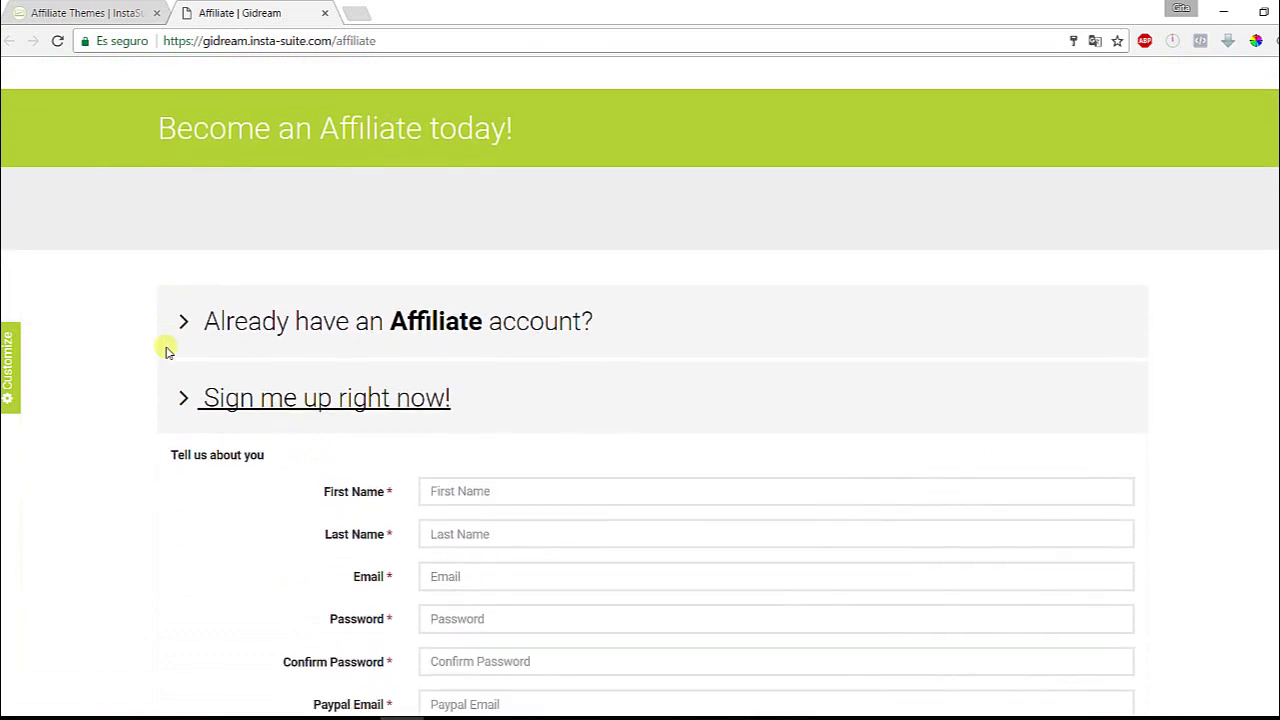
scroll(160, 343, "down", 1)
scroll(155, 336, "down", 1)
scroll(155, 335, "up", 3)
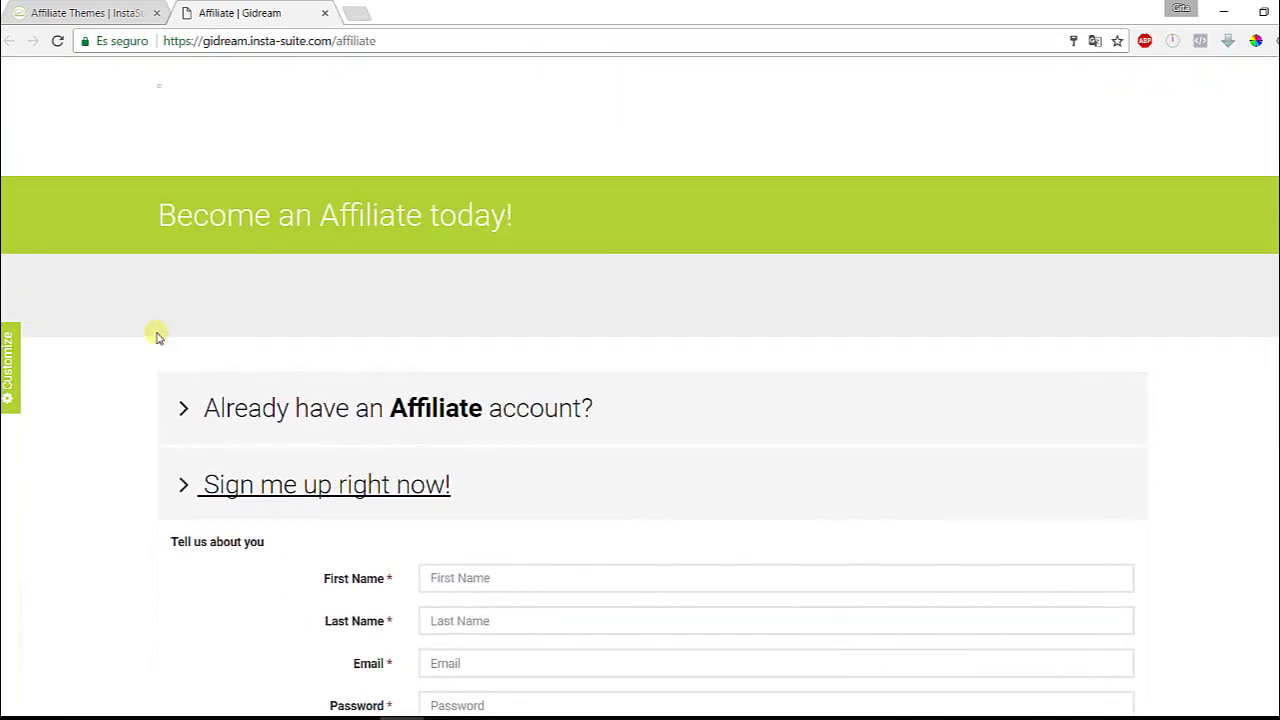
left_click(324, 13)
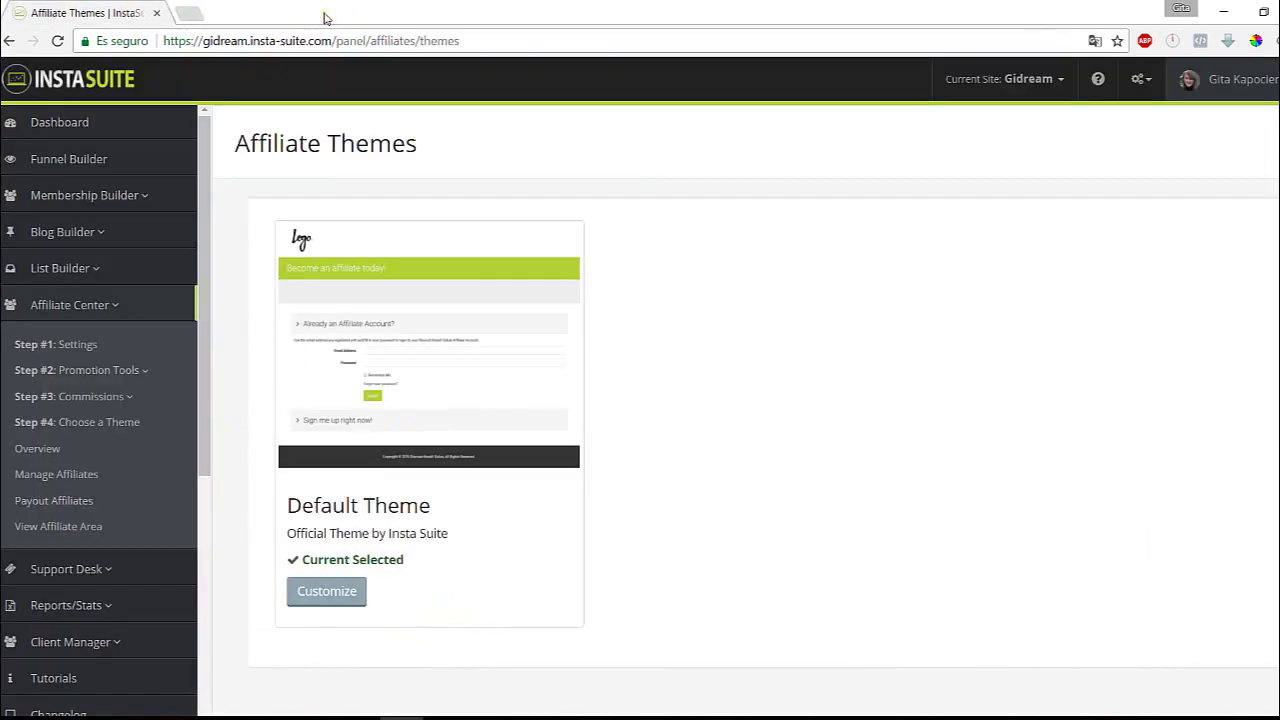
Expand the Support Desk's options and open its settings page.
scroll(241, 352, "down", 1)
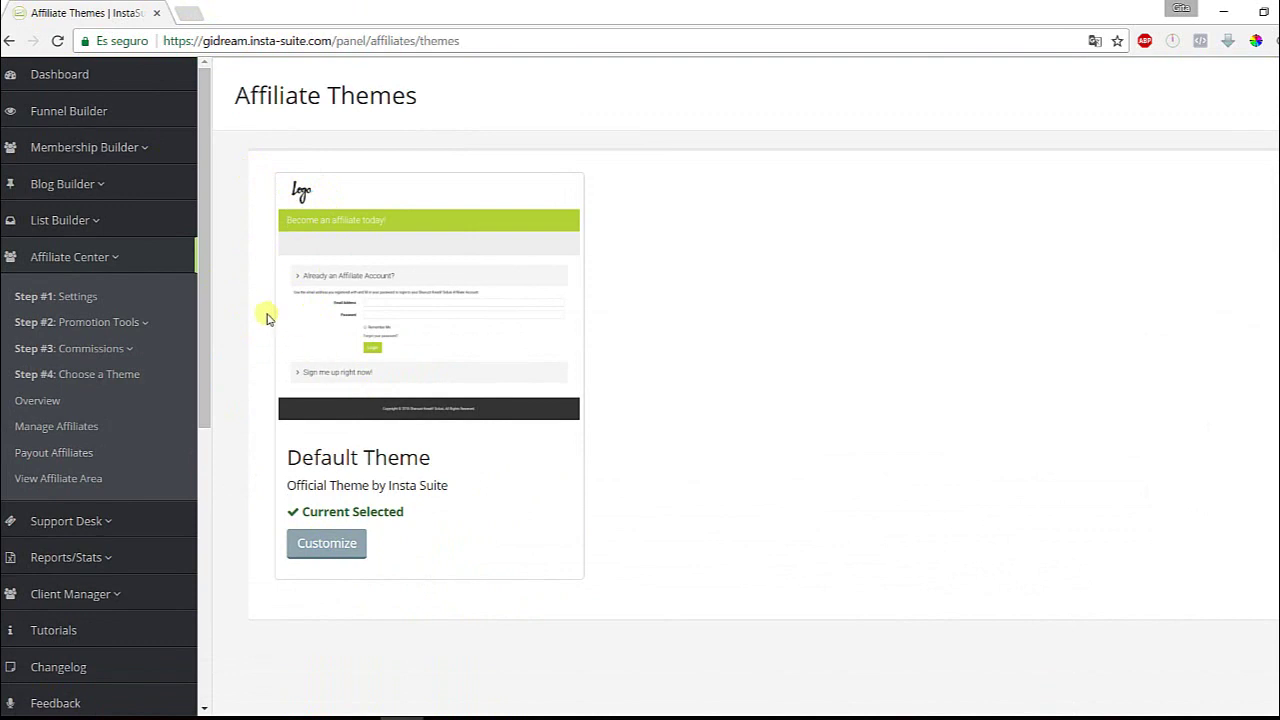
scroll(200, 390, "down", 1)
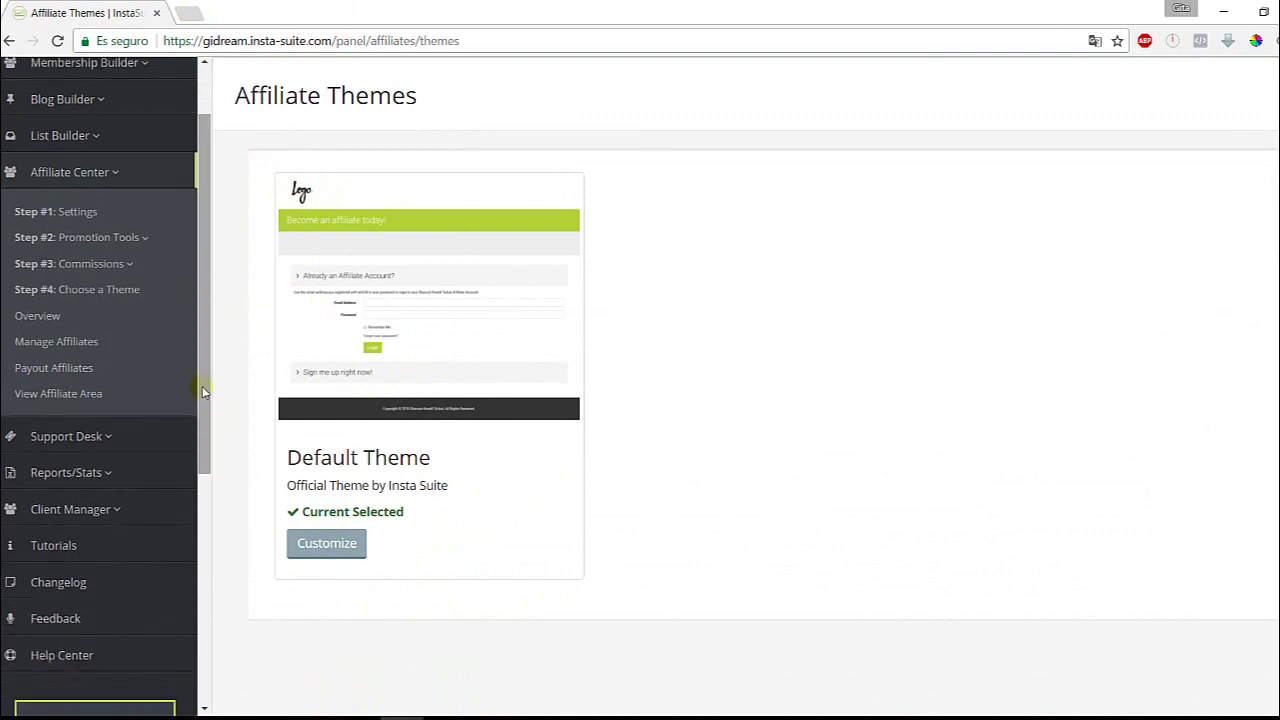
scroll(202, 390, "down", 2)
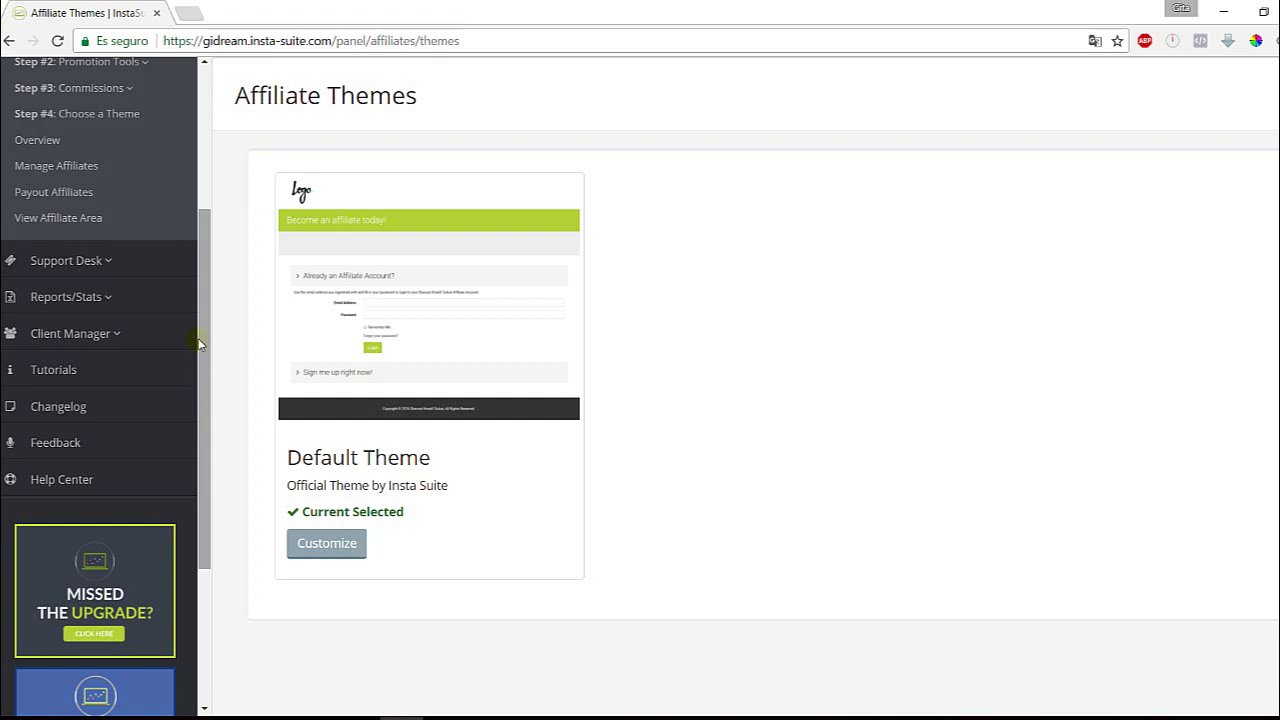
left_click(108, 270)
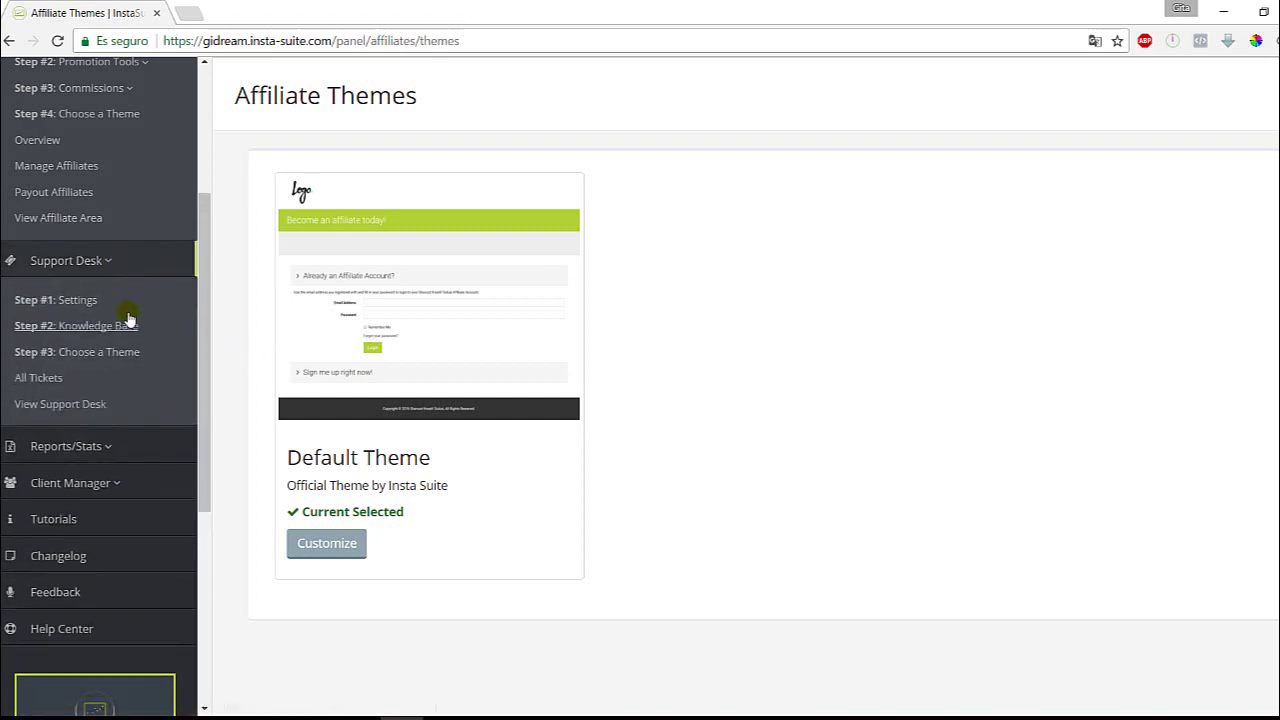
left_click(58, 303)
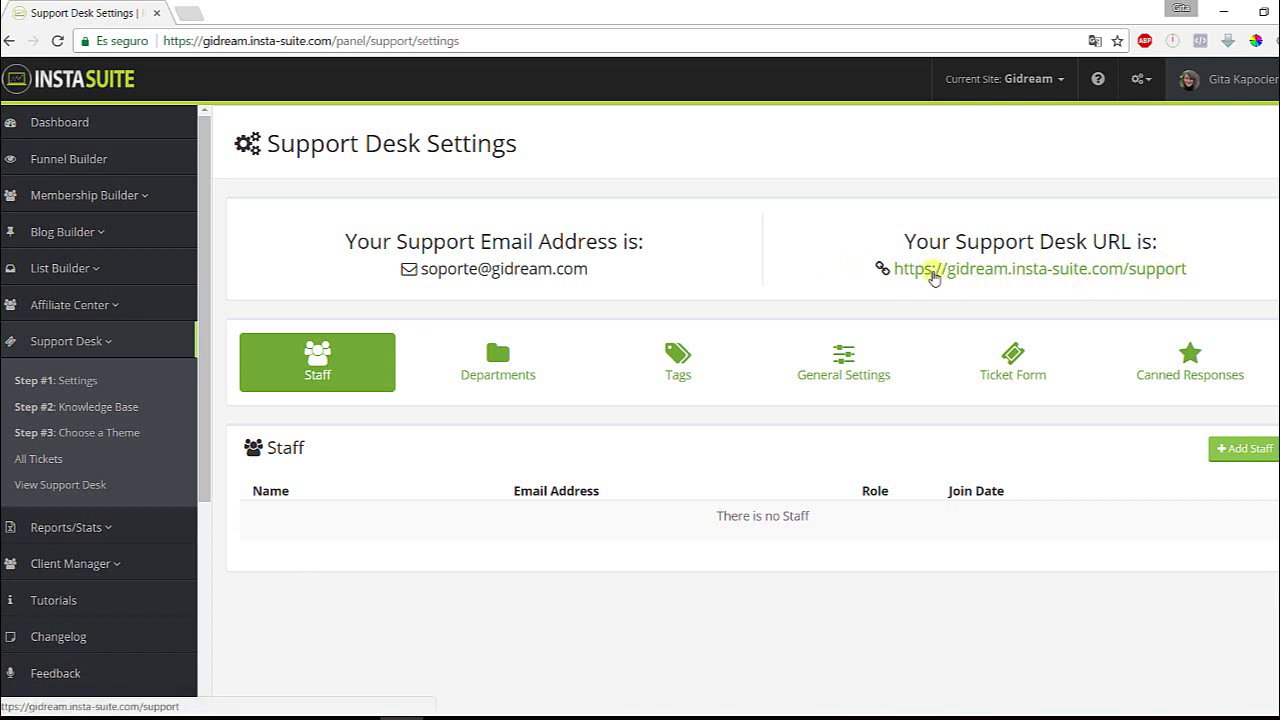
Open the Support Desk's Knowledge Base, view the live Gidream support page, and close that page.
left_click(92, 417)
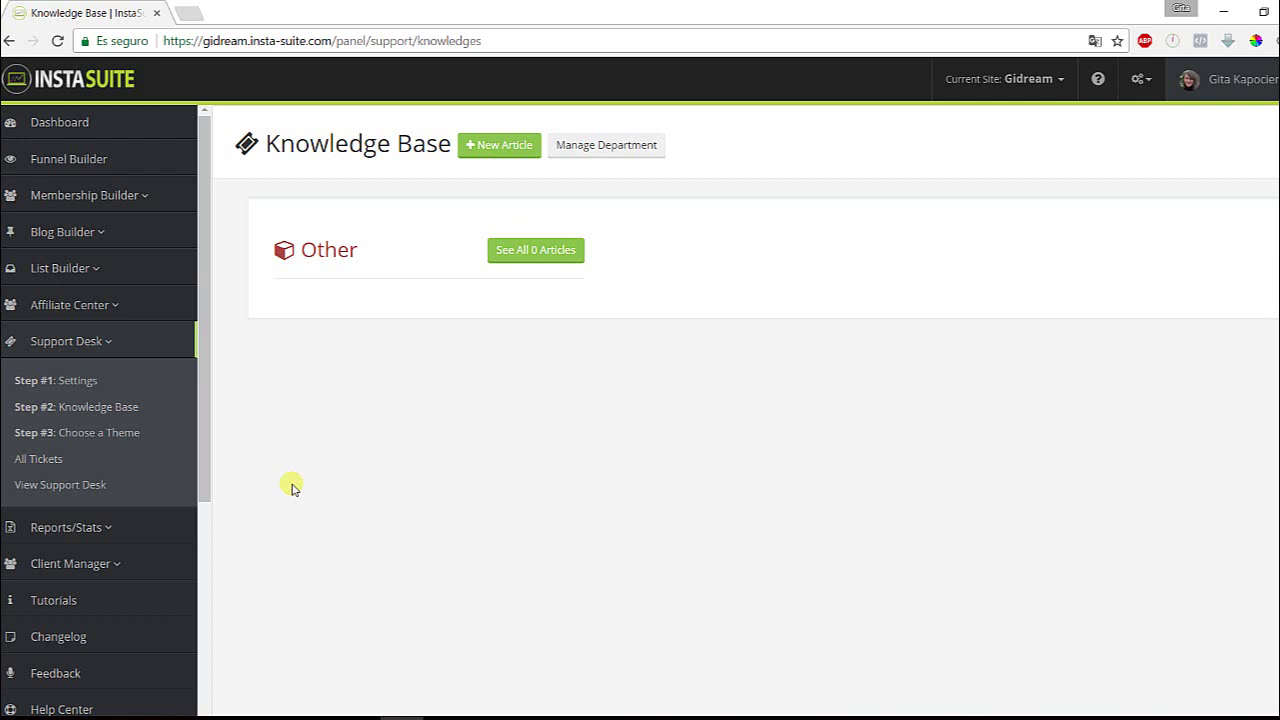
left_click(56, 486)
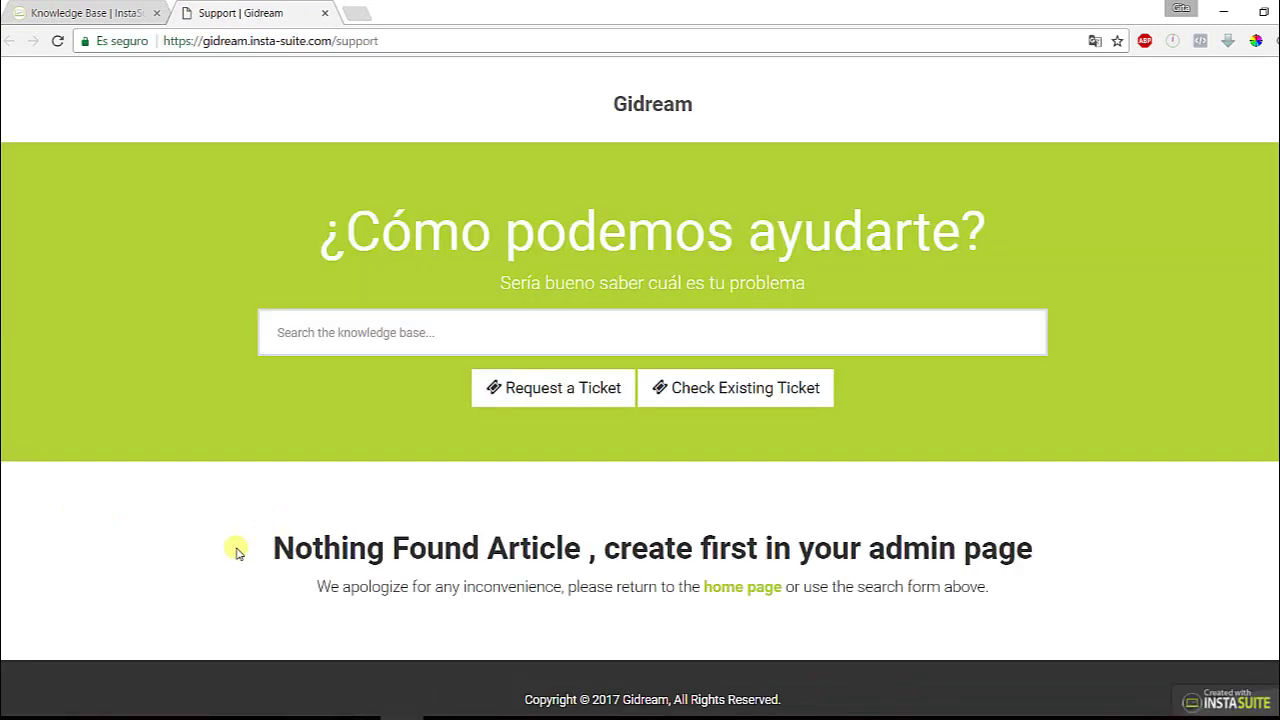
left_click(324, 13)
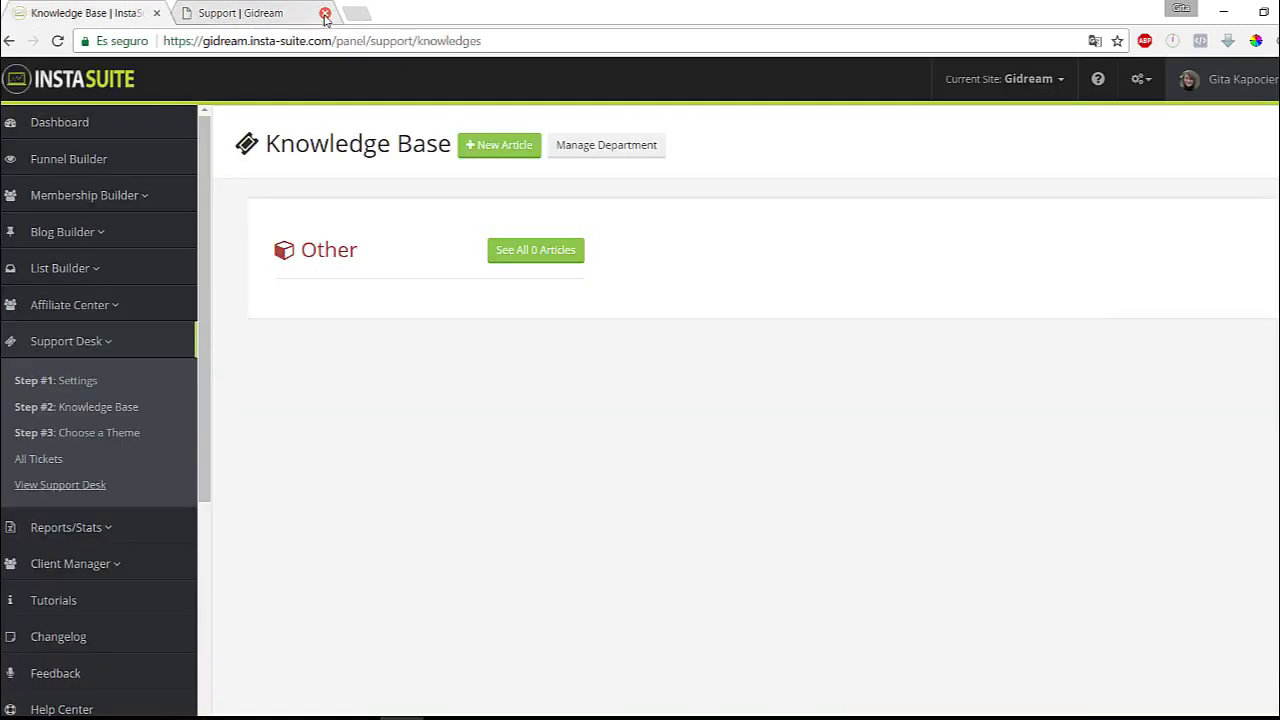
Switch the current site to Akademija and open its Sales Report from the Reports/Stats options.
left_click(1060, 80)
left_click(972, 137)
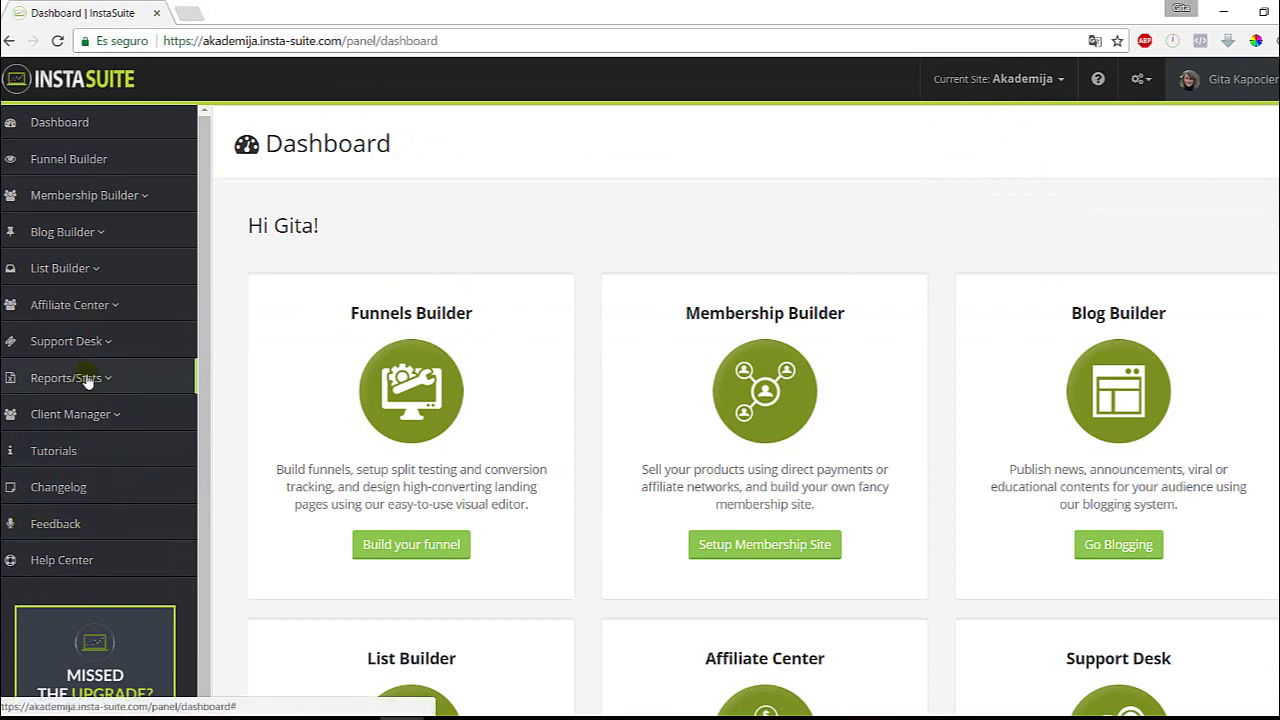
left_click(88, 381)
left_click(48, 575)
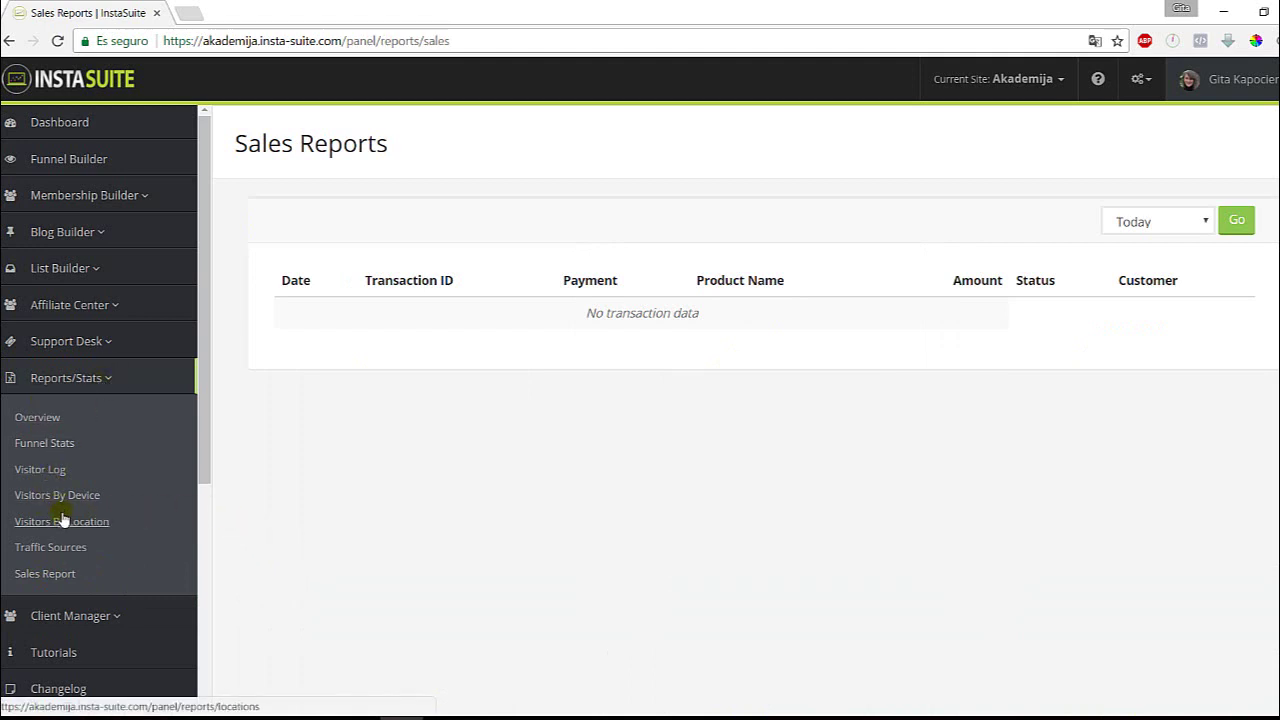
Expand the Support Desk's options, view the live Akademija support page, and examine its header and content.
left_click(75, 342)
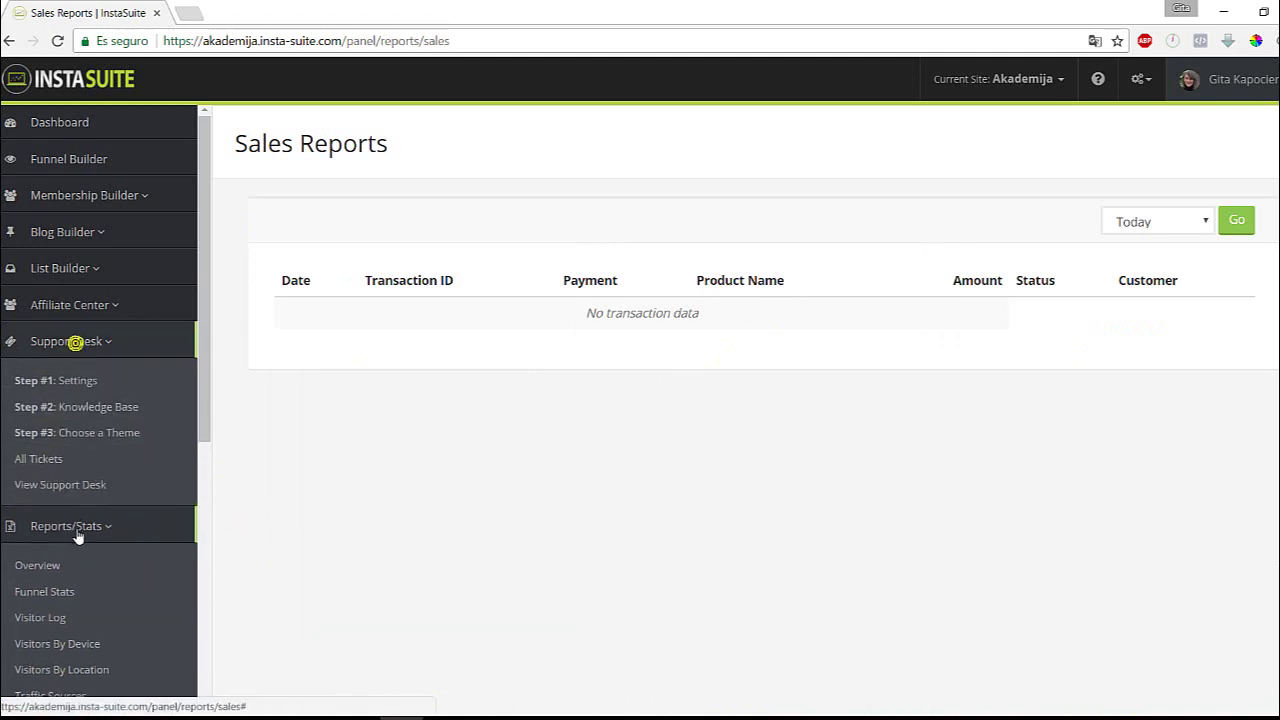
left_click(46, 487)
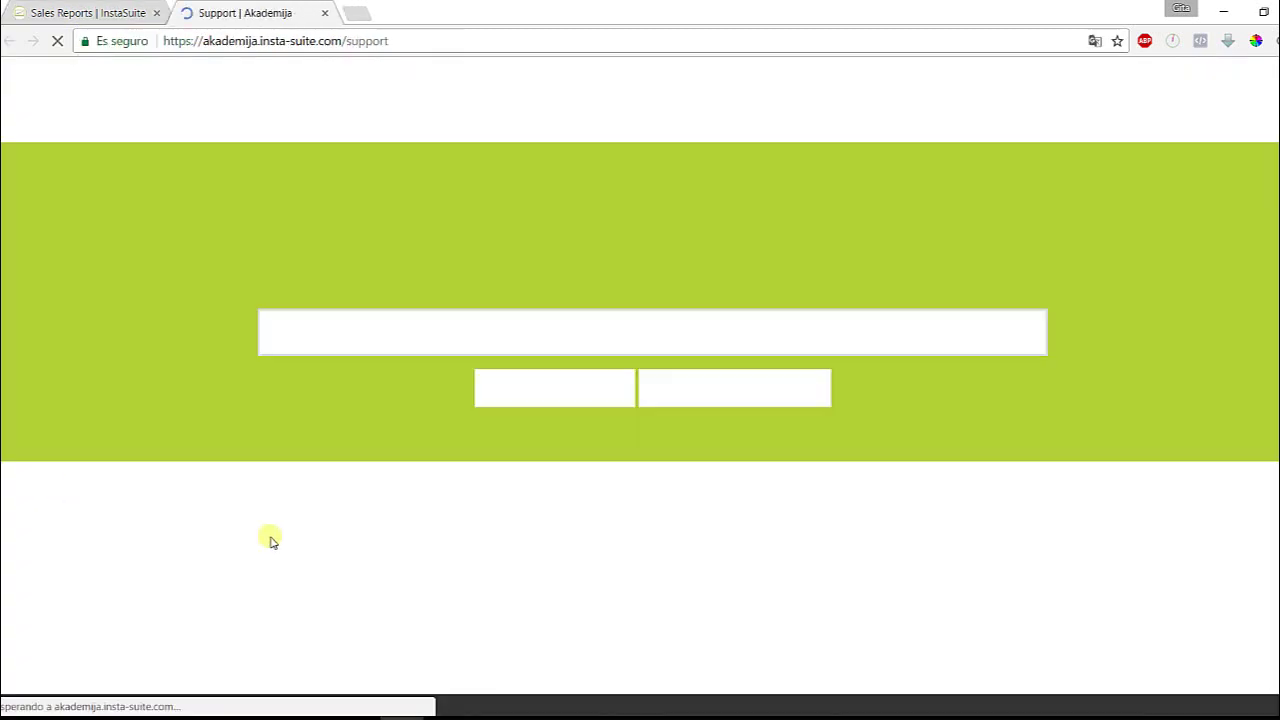
scroll(100, 405, "down", 1)
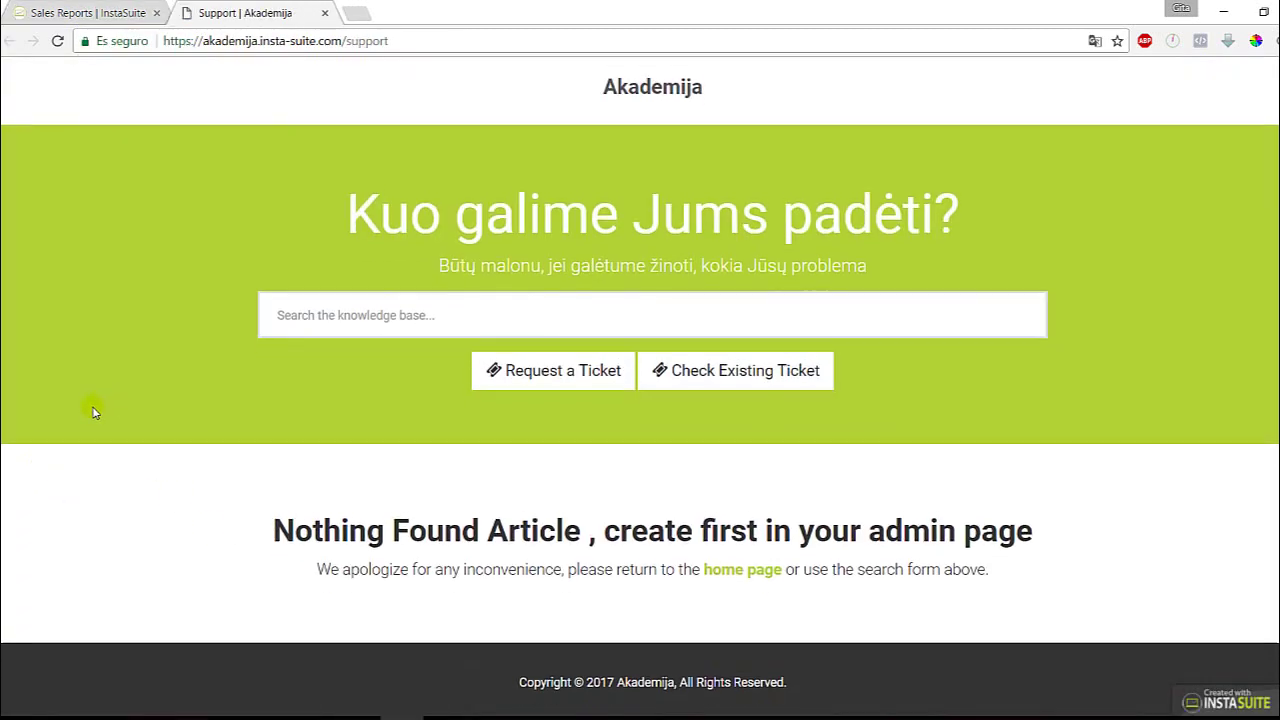
scroll(100, 400, "up", 1)
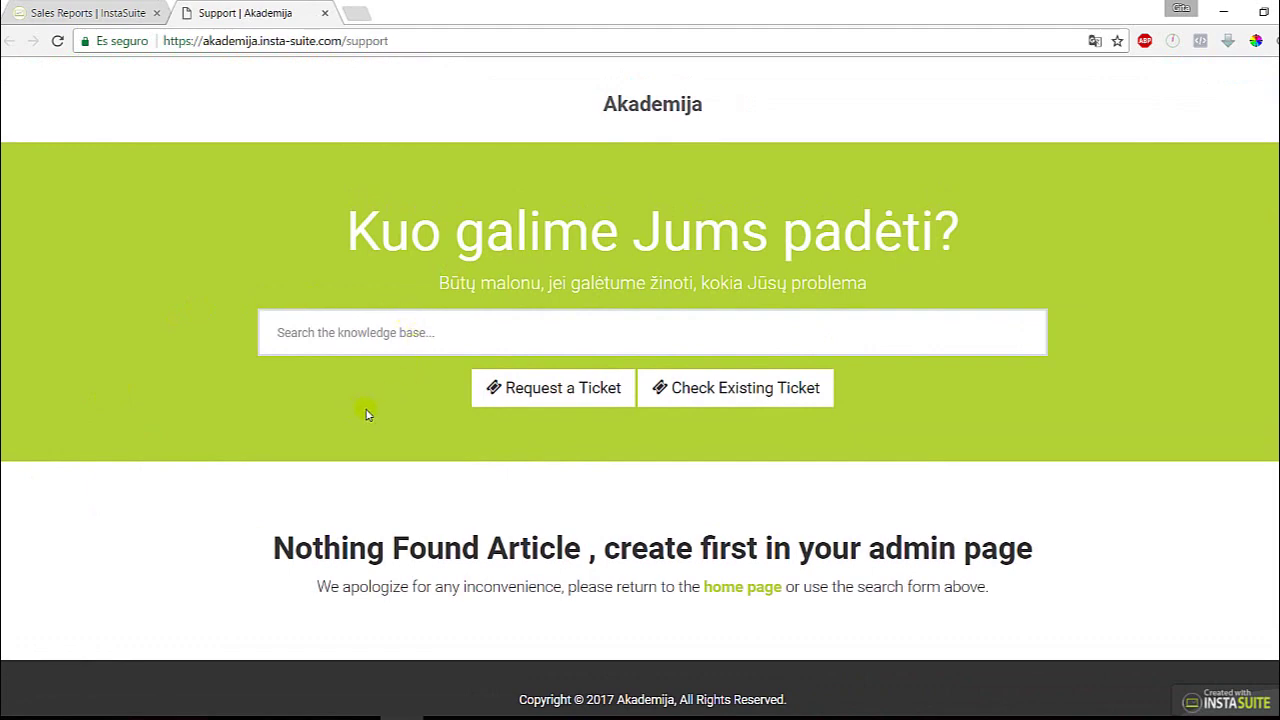
Open the support page's ticket request form and examine its fields from Name to Priority.
left_click(536, 395)
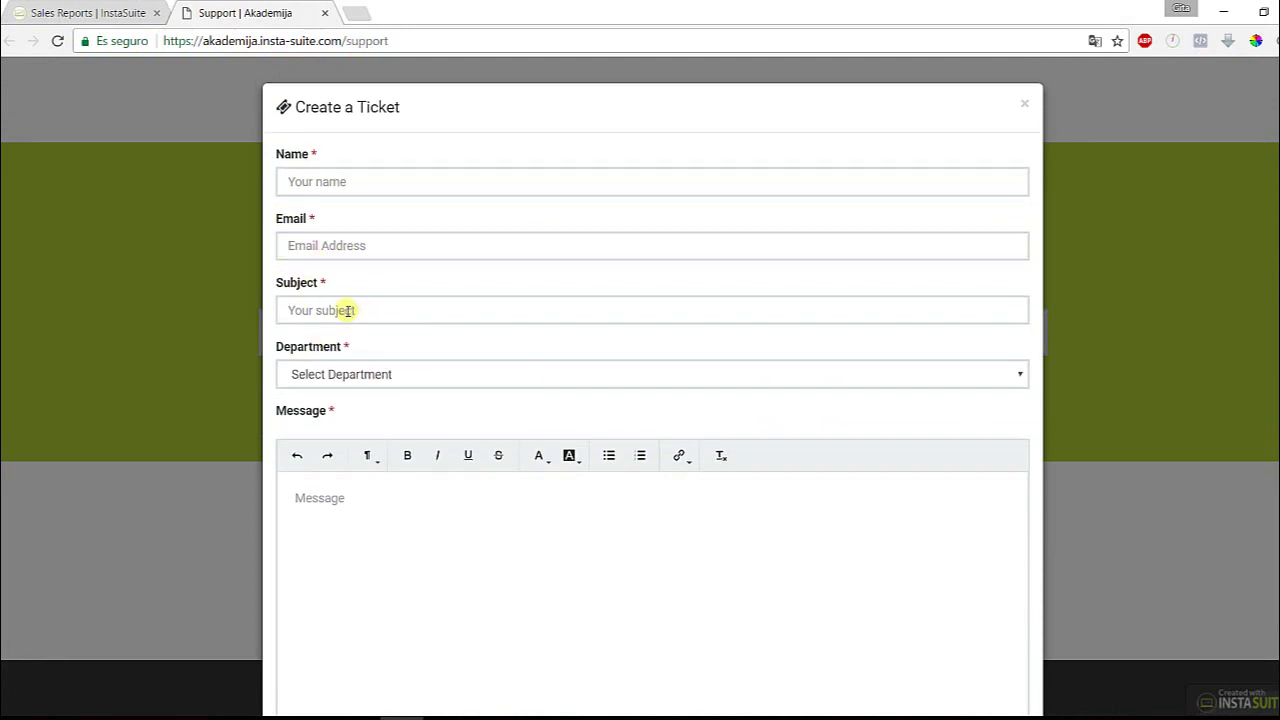
scroll(355, 310, "down", 1)
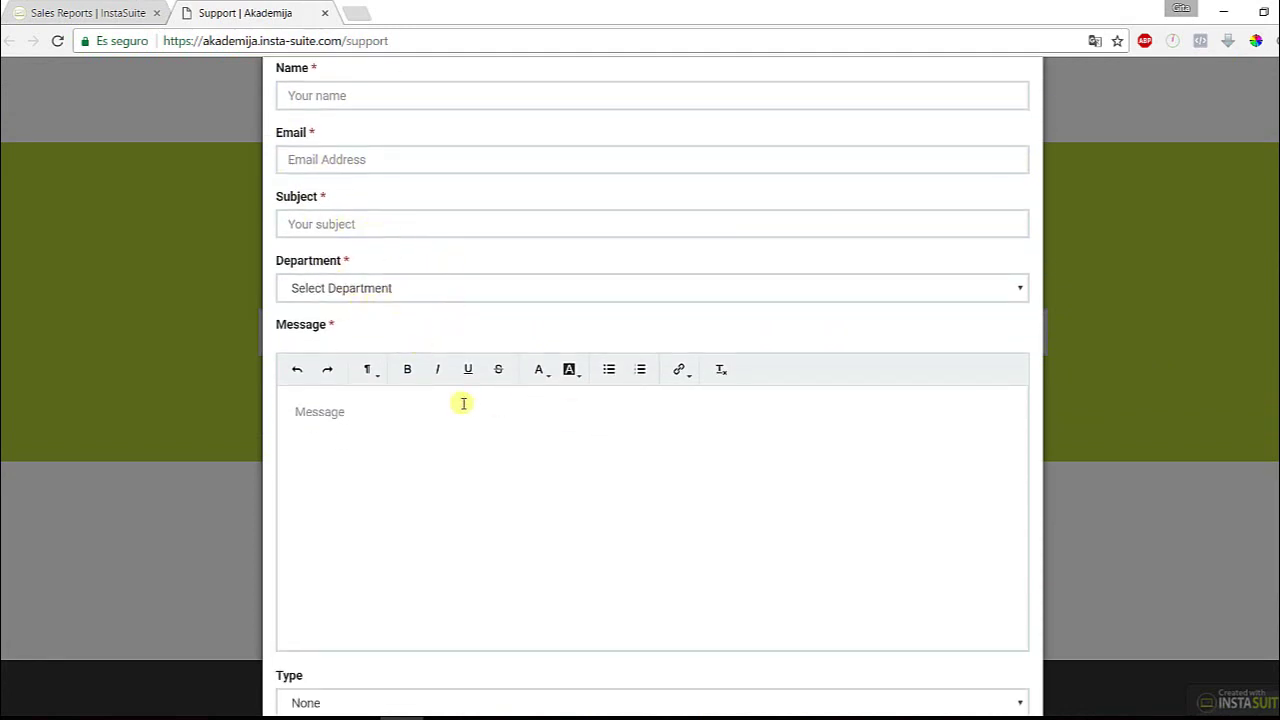
scroll(527, 438, "down", 2)
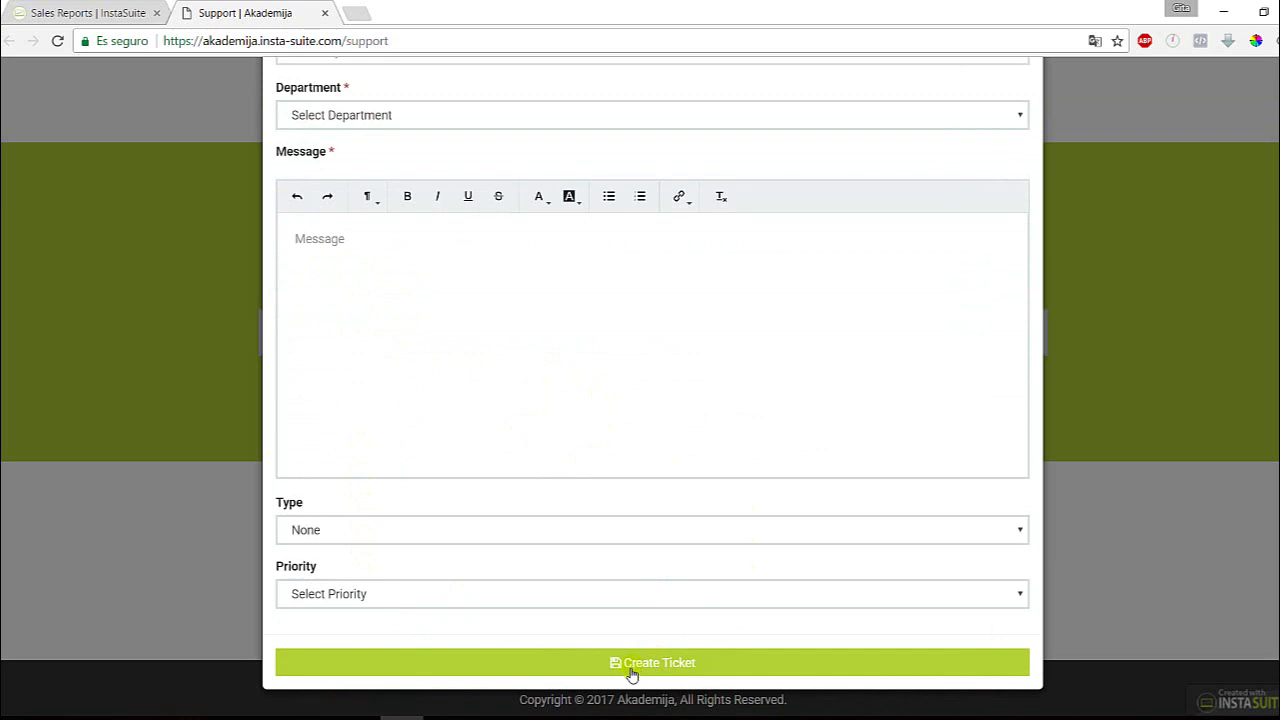
scroll(552, 580, "up", 2)
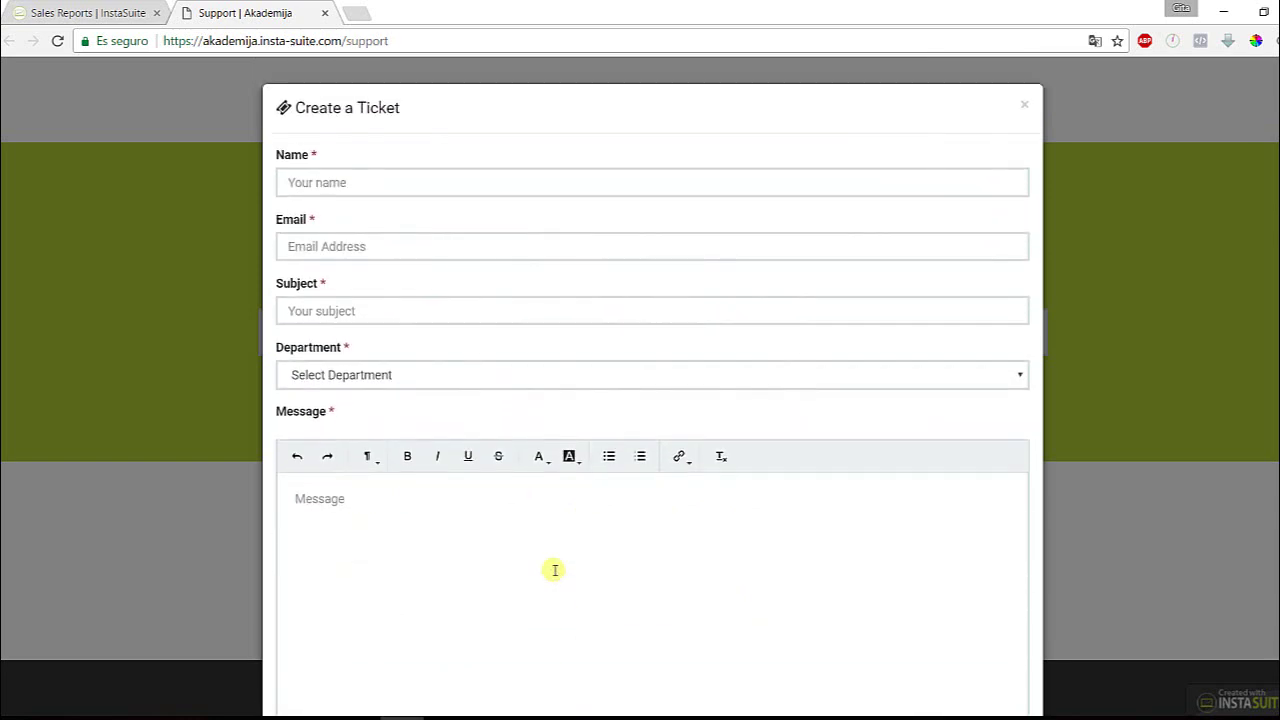
scroll(548, 548, "down", 2)
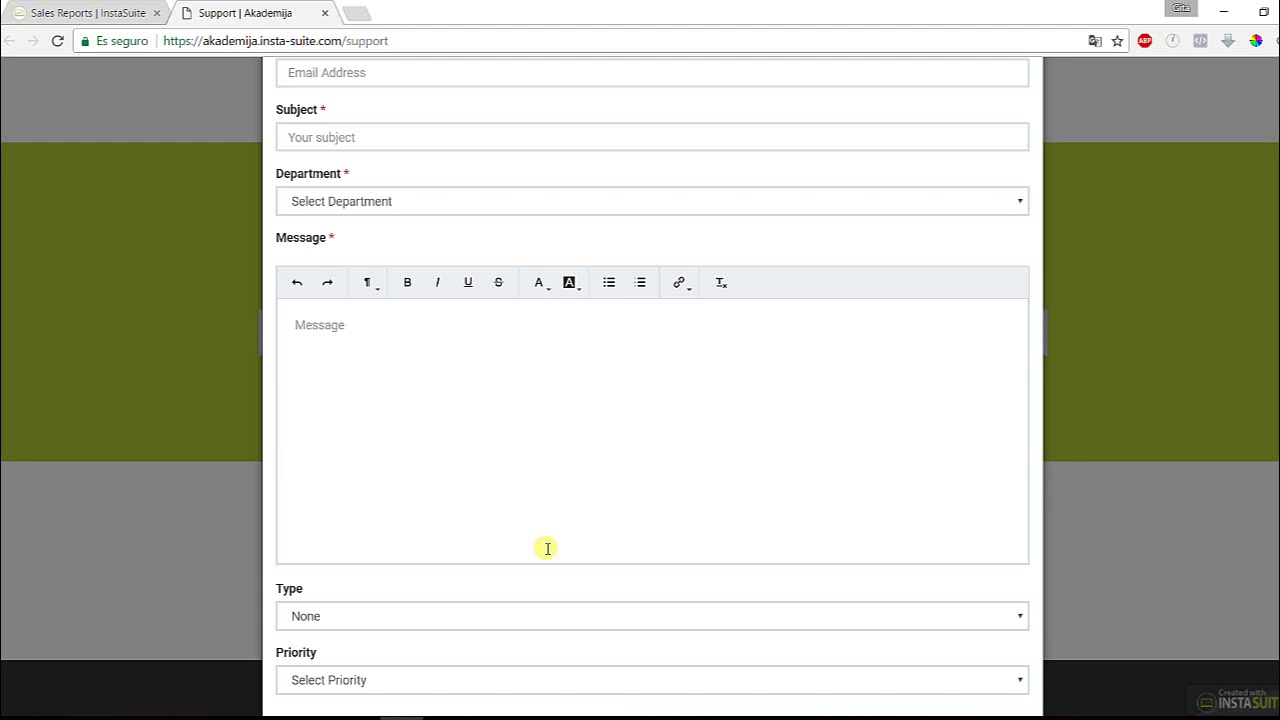
scroll(548, 548, "up", 2)
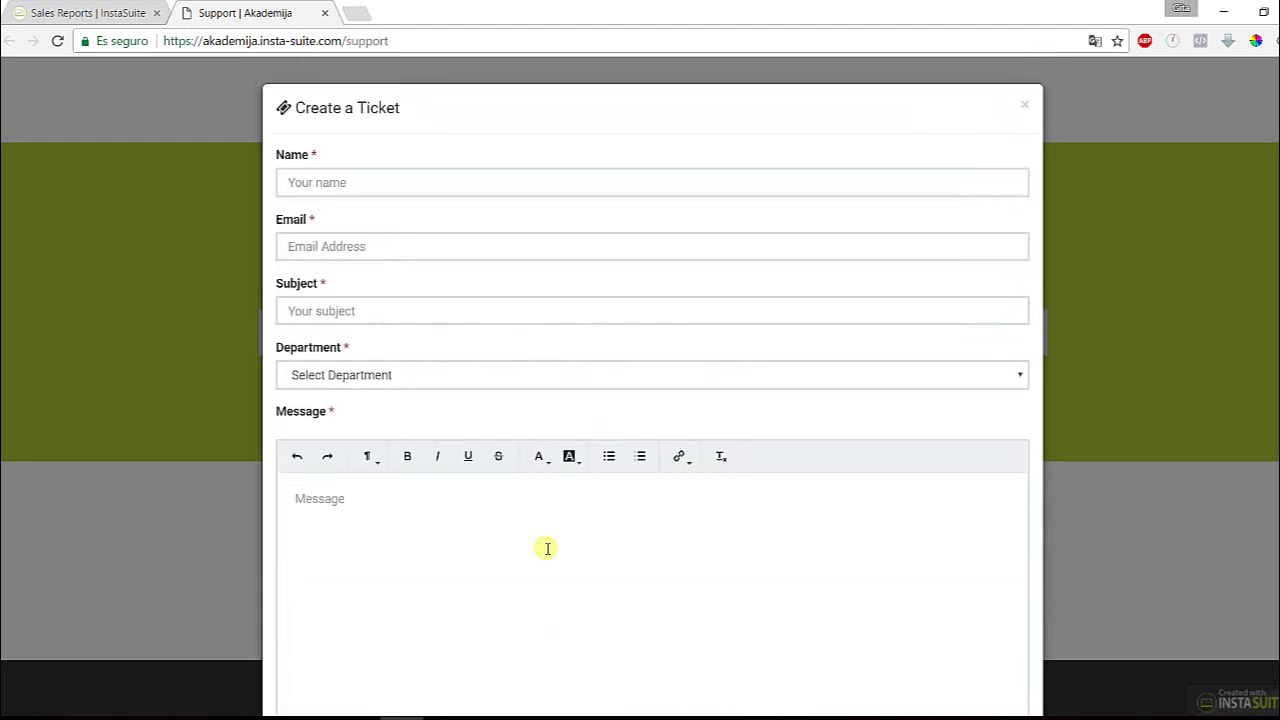
Close the ticket request form, view the form for checking an existing ticket, and close it along with the support page.
left_click(1027, 106)
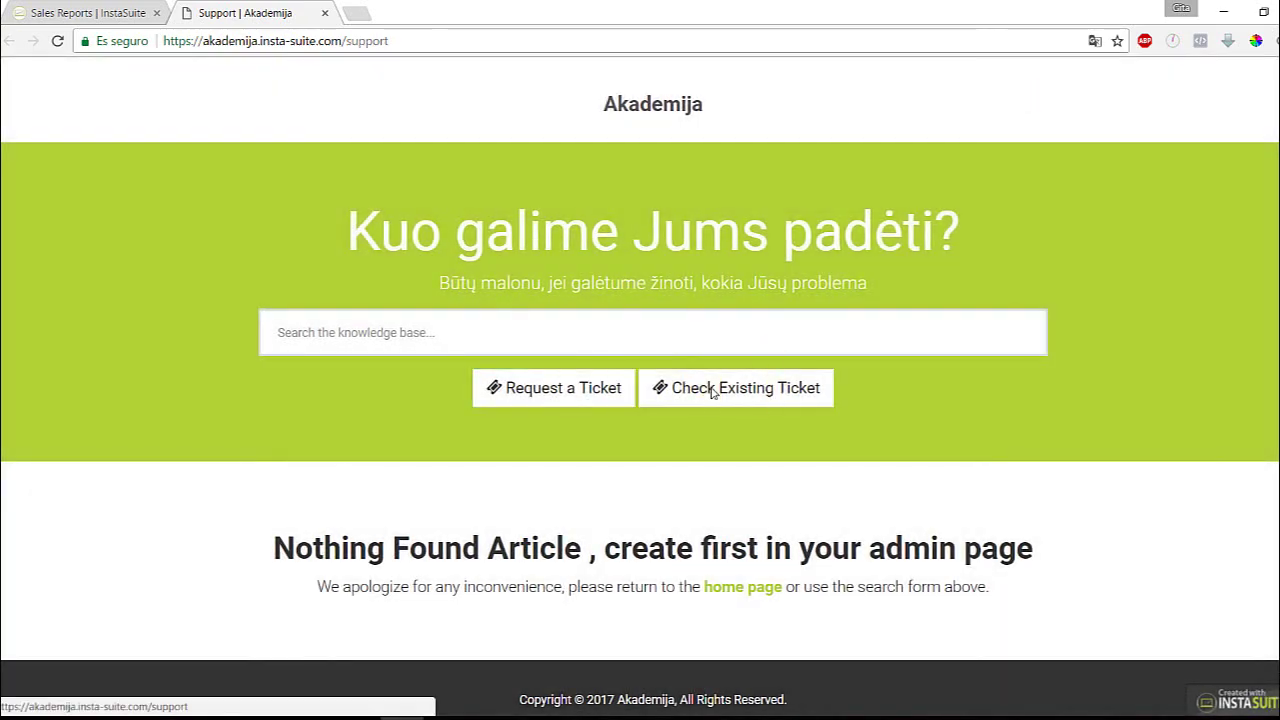
left_click(713, 390)
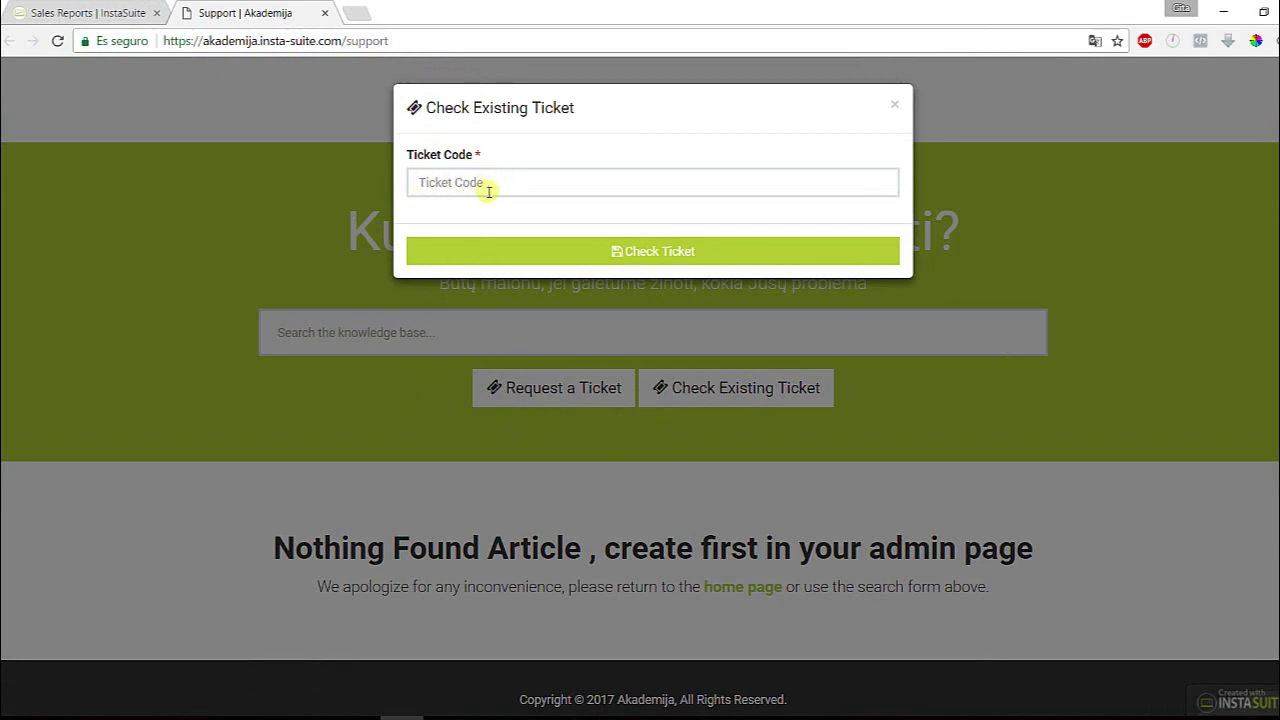
left_click(894, 104)
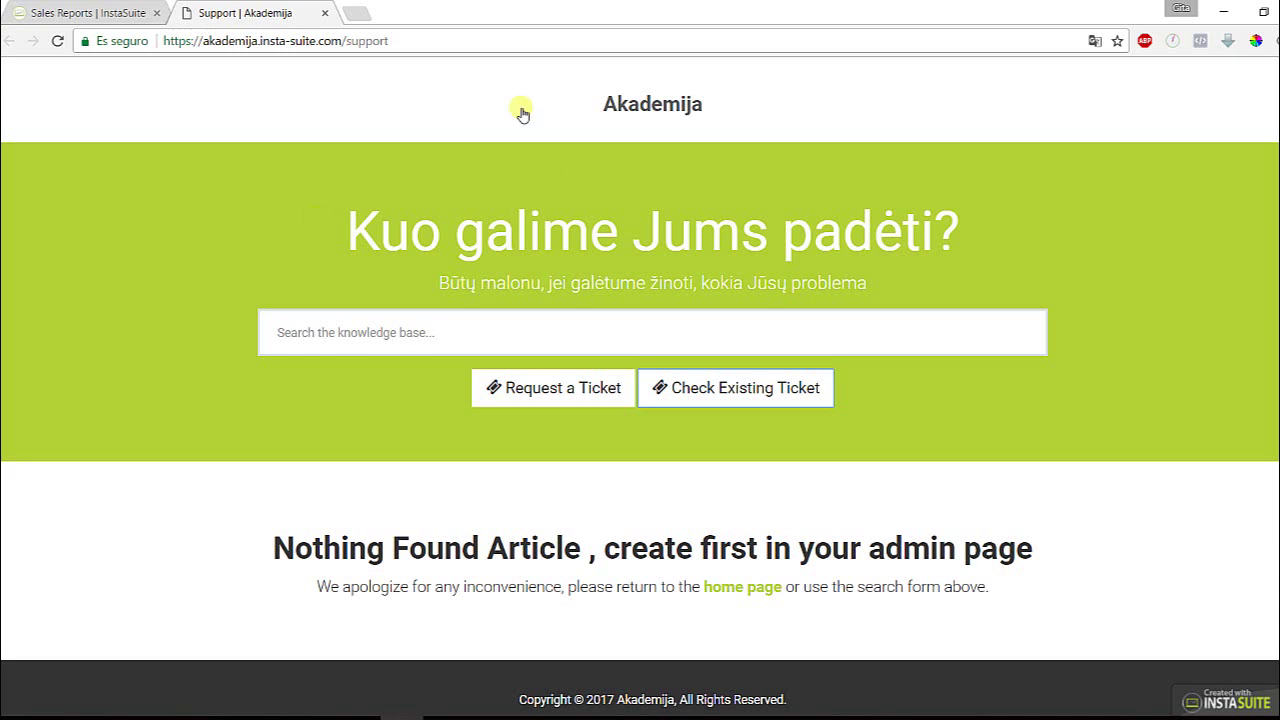
left_click(327, 13)
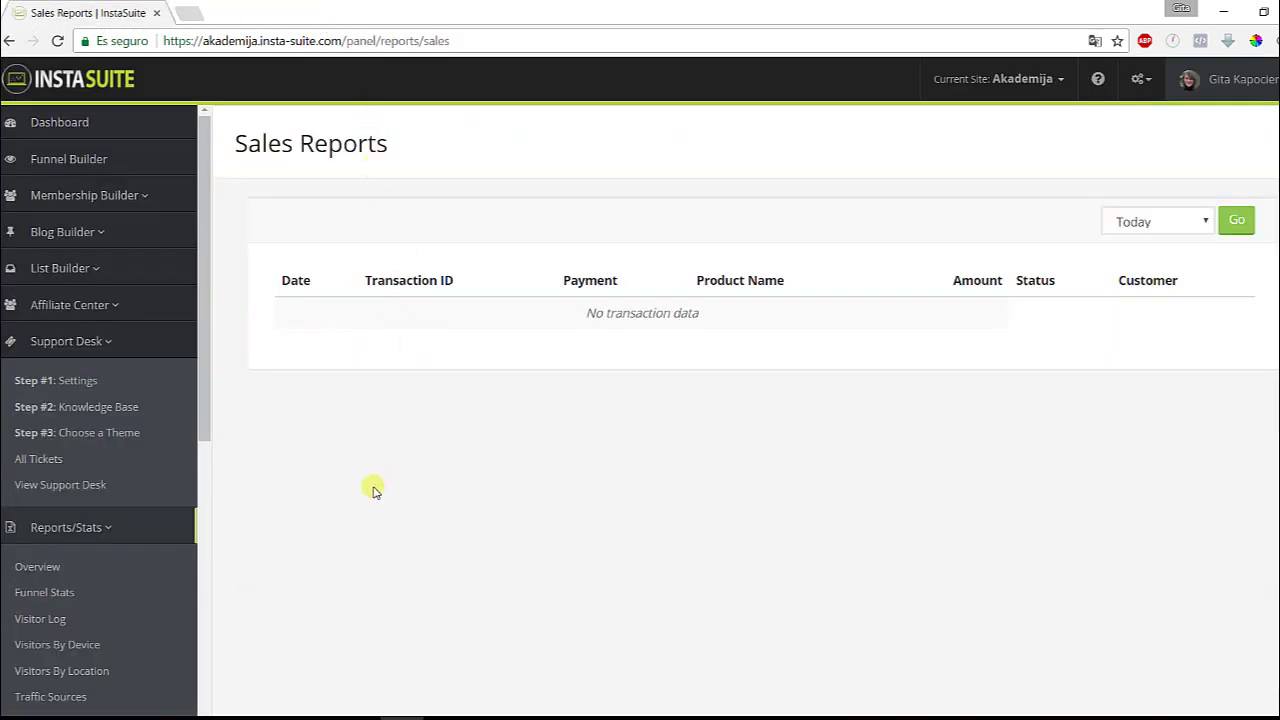
Switch the current site to Gidream and open the Overview report from its Reports/Stats options.
scroll(149, 400, "down", 1)
scroll(158, 372, "down", 3)
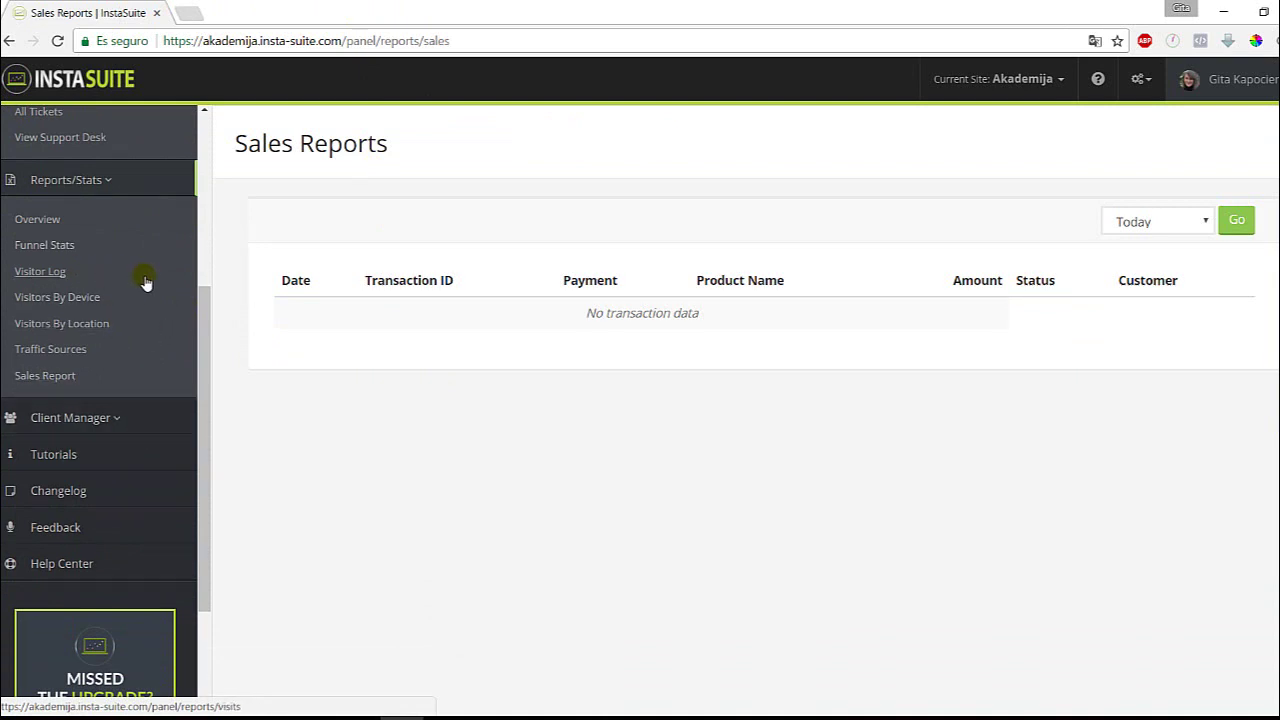
left_click(1059, 82)
left_click(1000, 160)
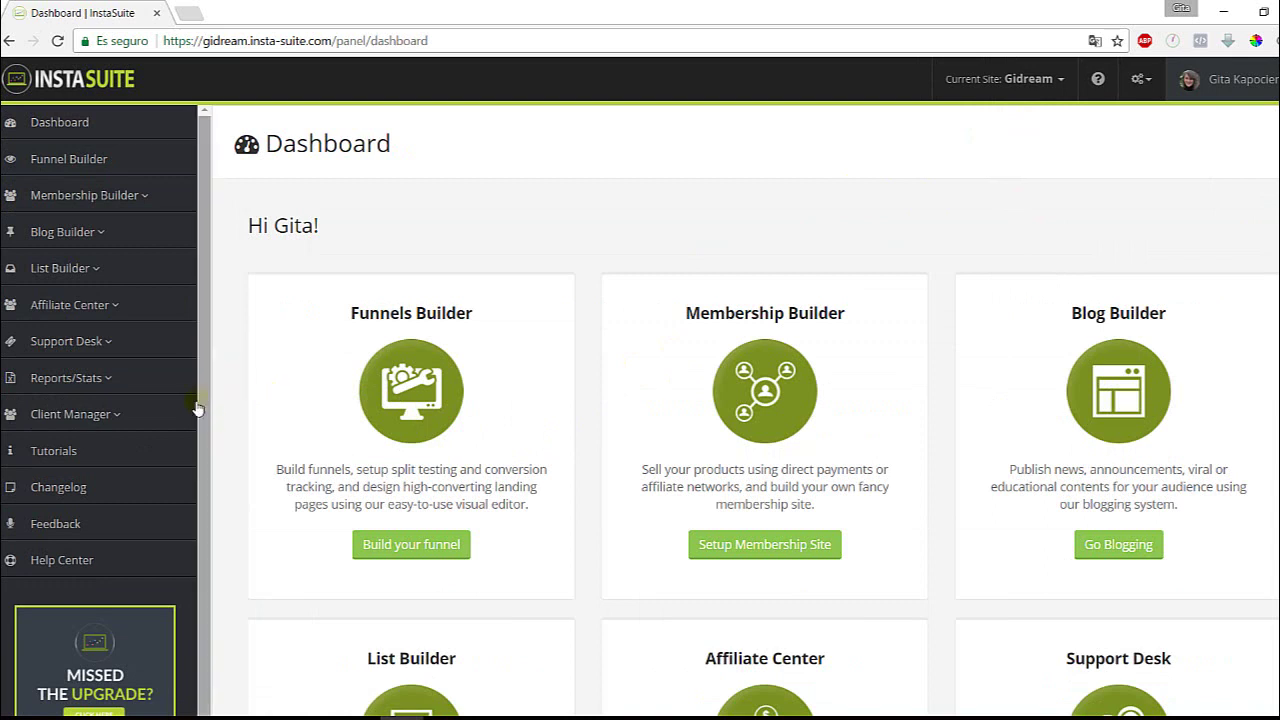
left_click(101, 381)
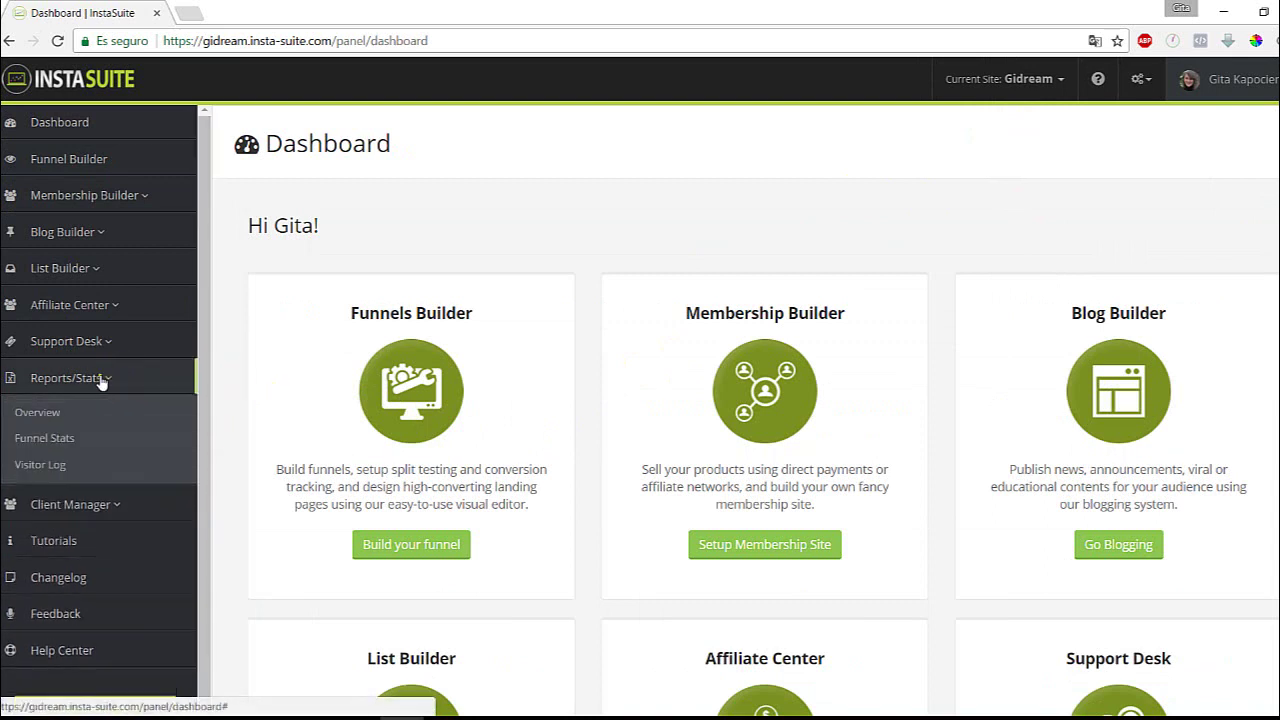
left_click(30, 418)
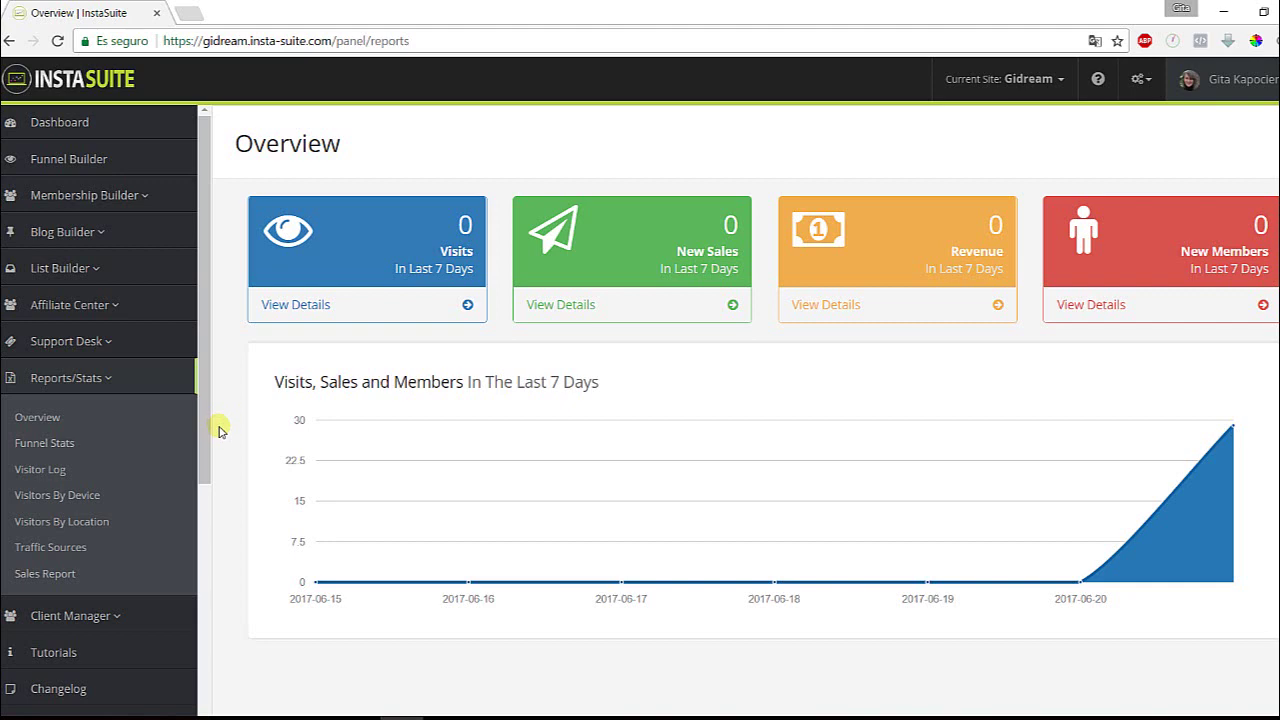
Inspect the 2017-06-20 point and the final peak of the Visits, Sales and Members chart, and open Funnel Stats.
scroll(218, 480, "down", 1)
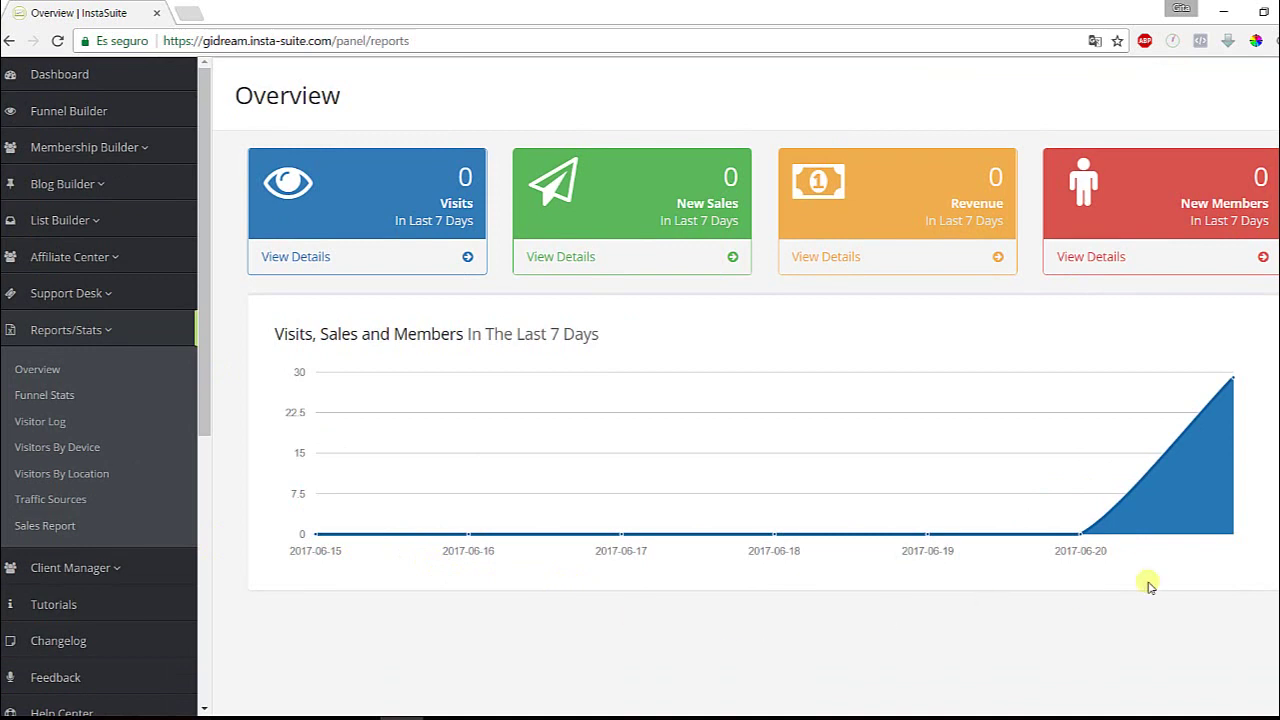
mouse_move(1120, 503)
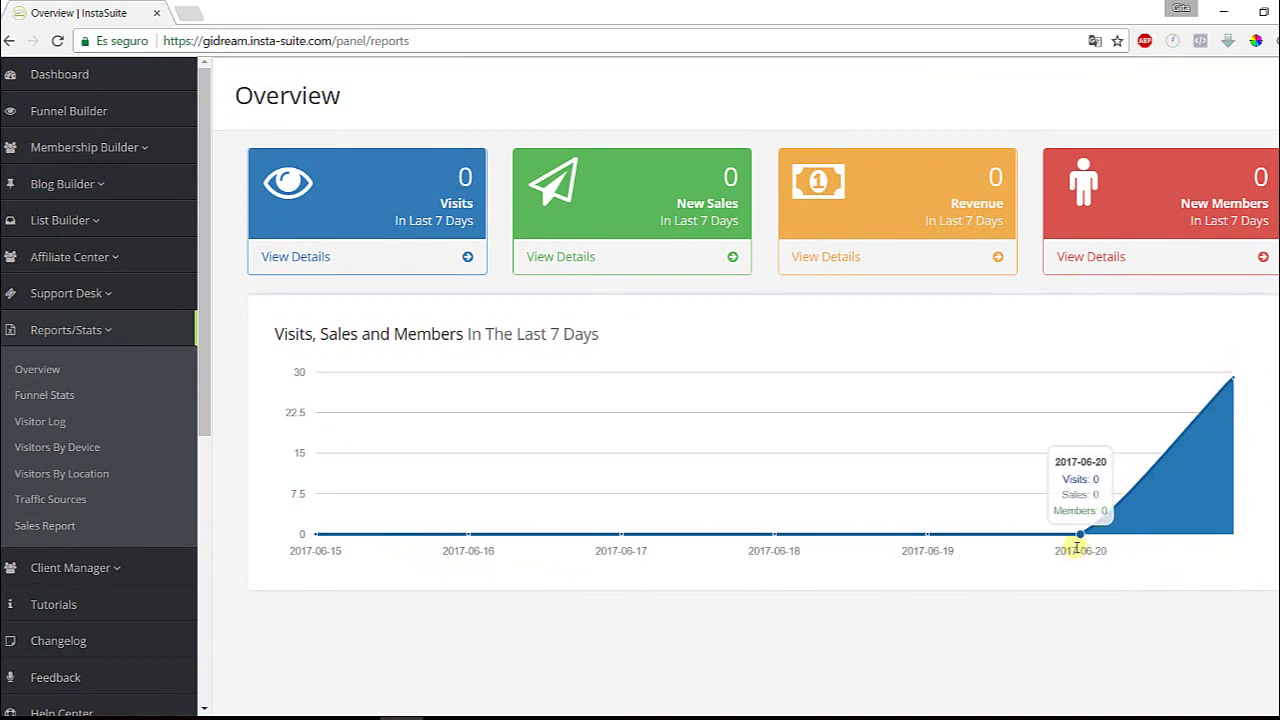
mouse_move(1230, 385)
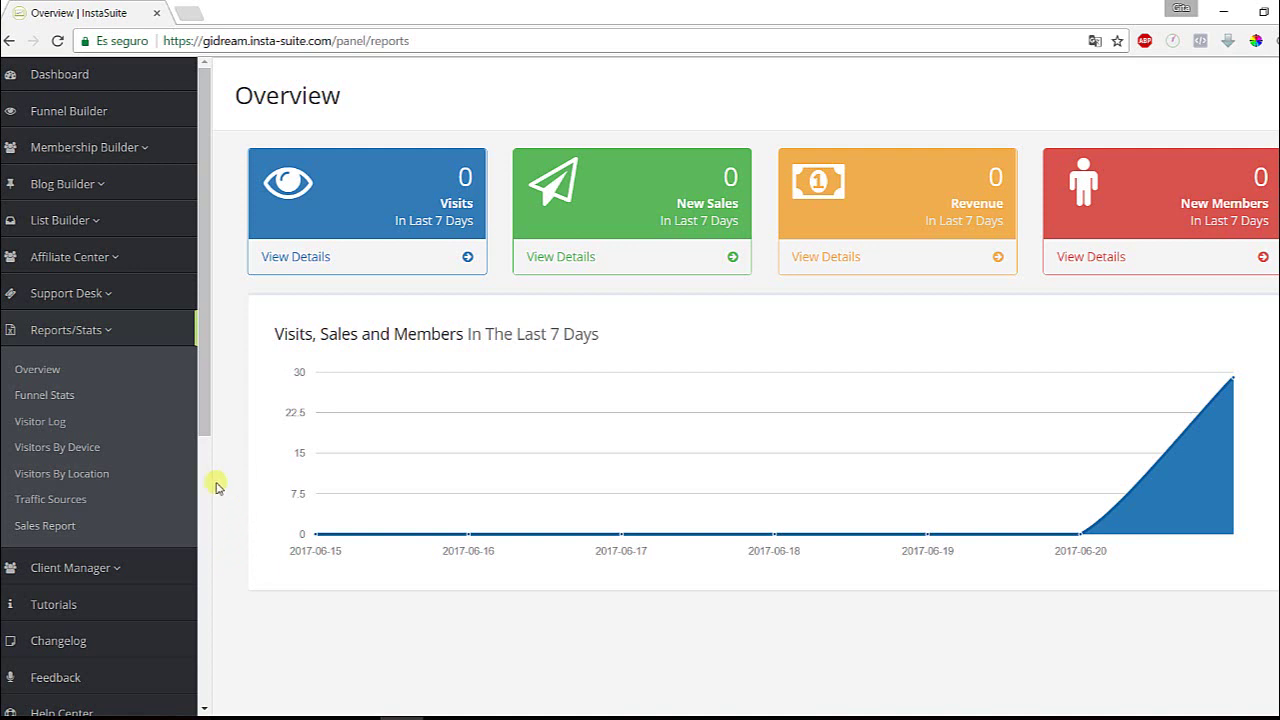
left_click(30, 402)
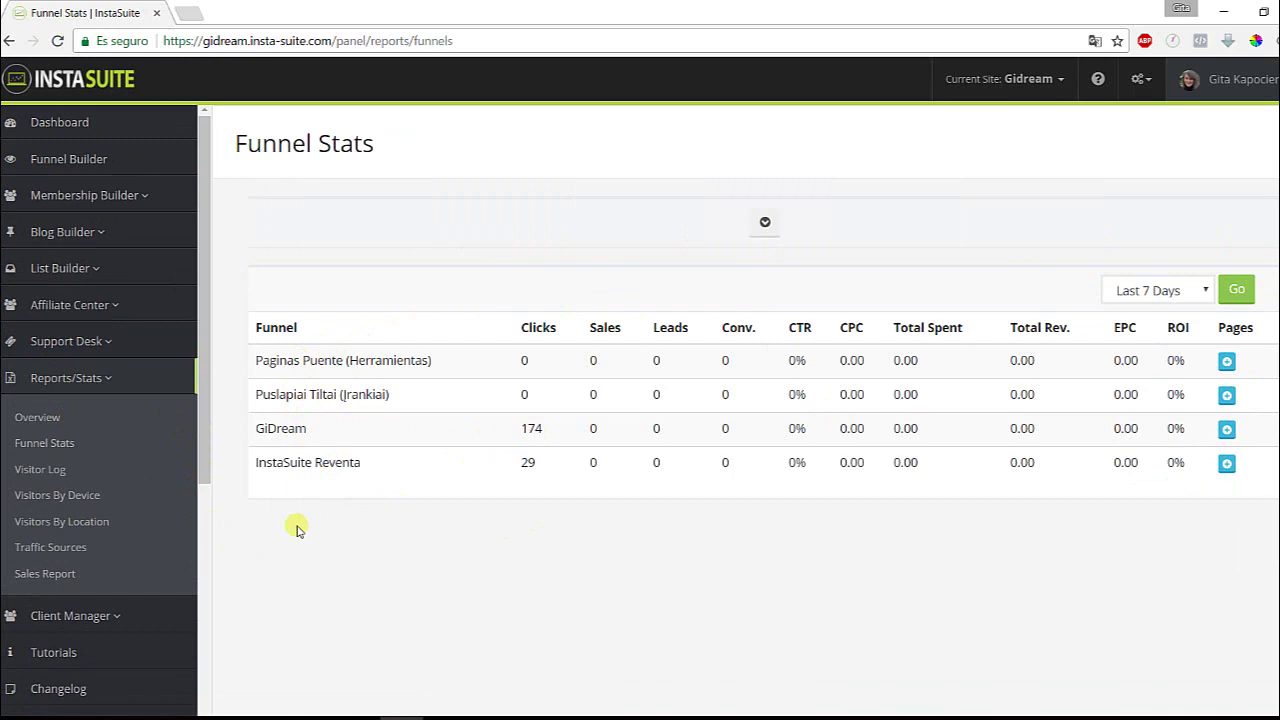
Open the Visitor Log and examine its entries by country, device, language and referer through the end of the first page.
left_click(43, 473)
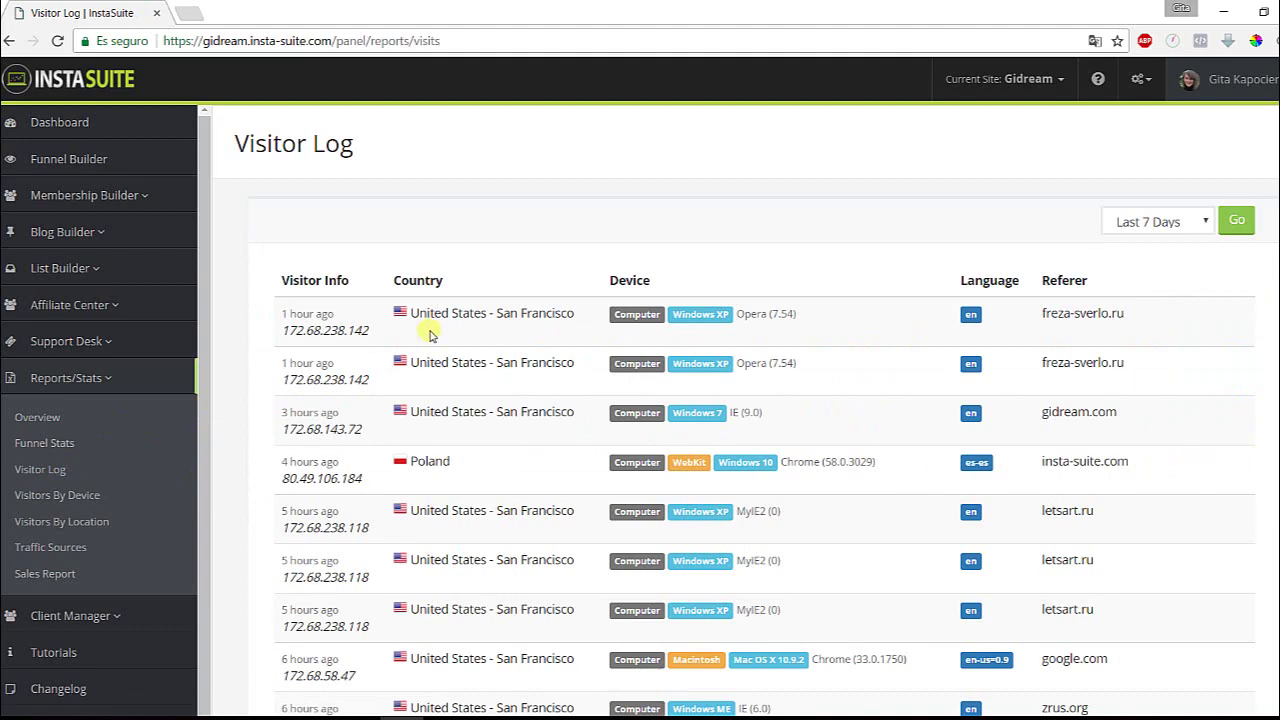
scroll(405, 350, "down", 2)
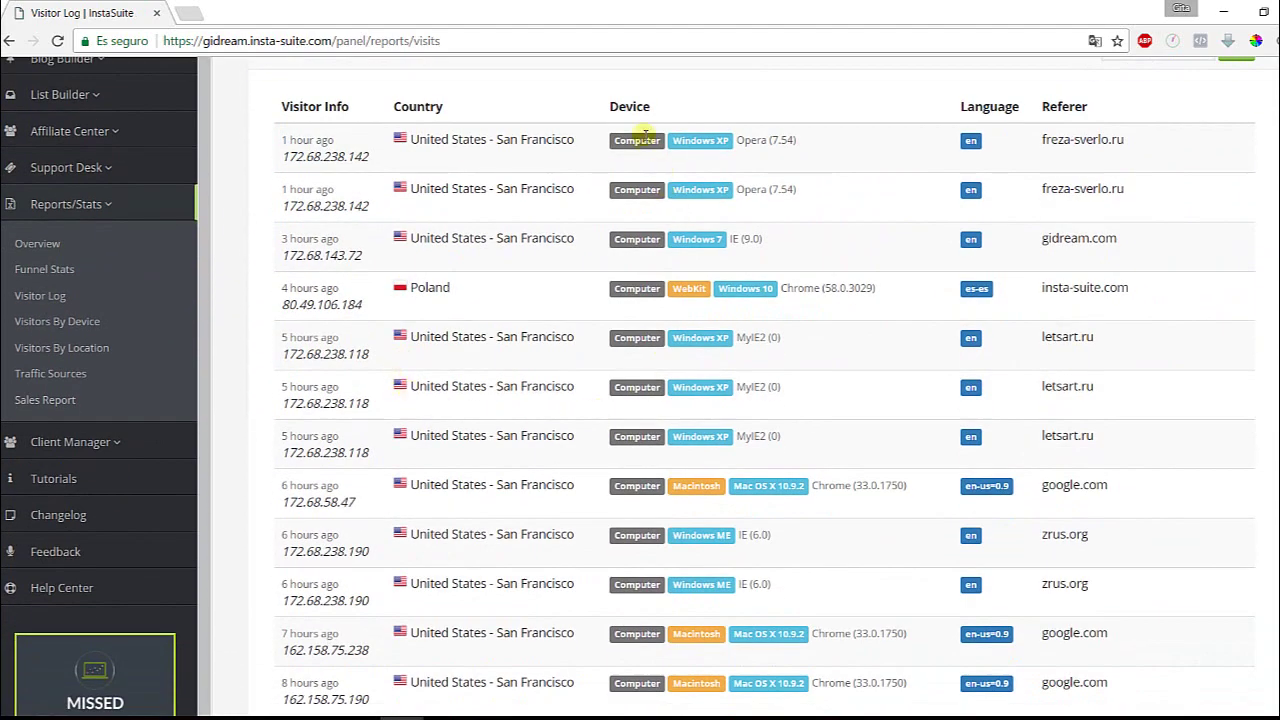
scroll(635, 535, "down", 2)
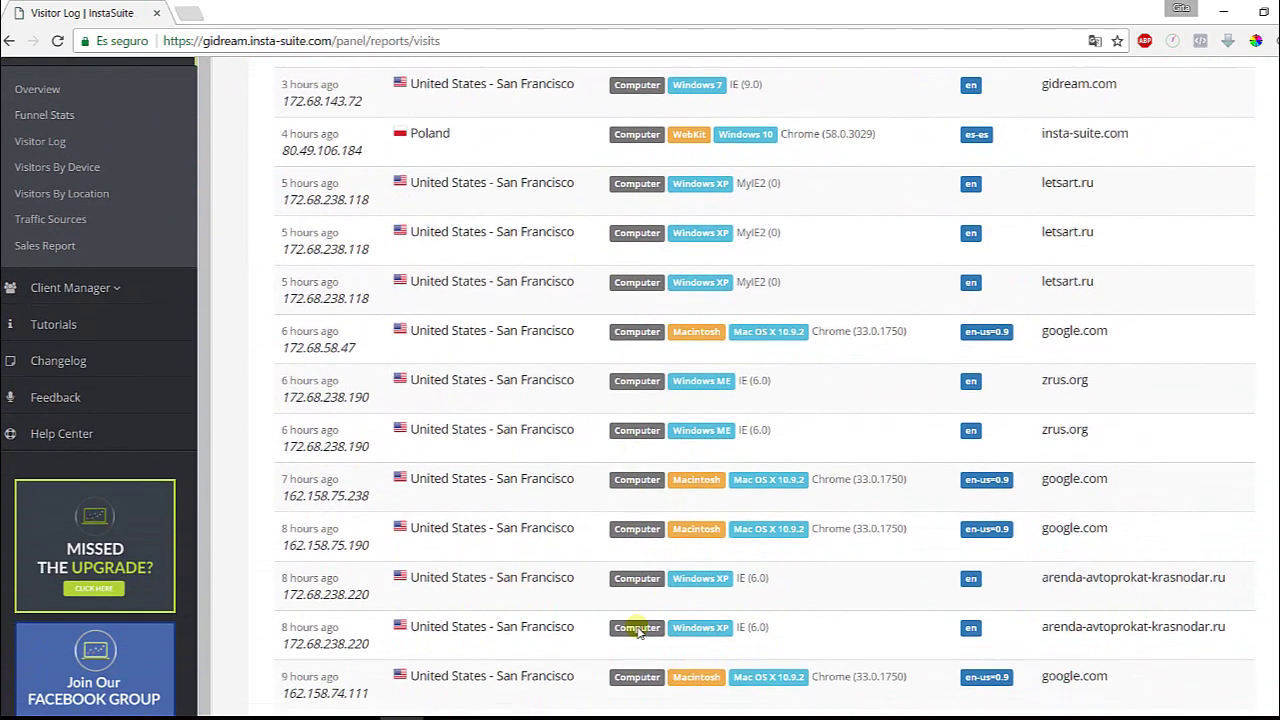
scroll(638, 632, "down", 1)
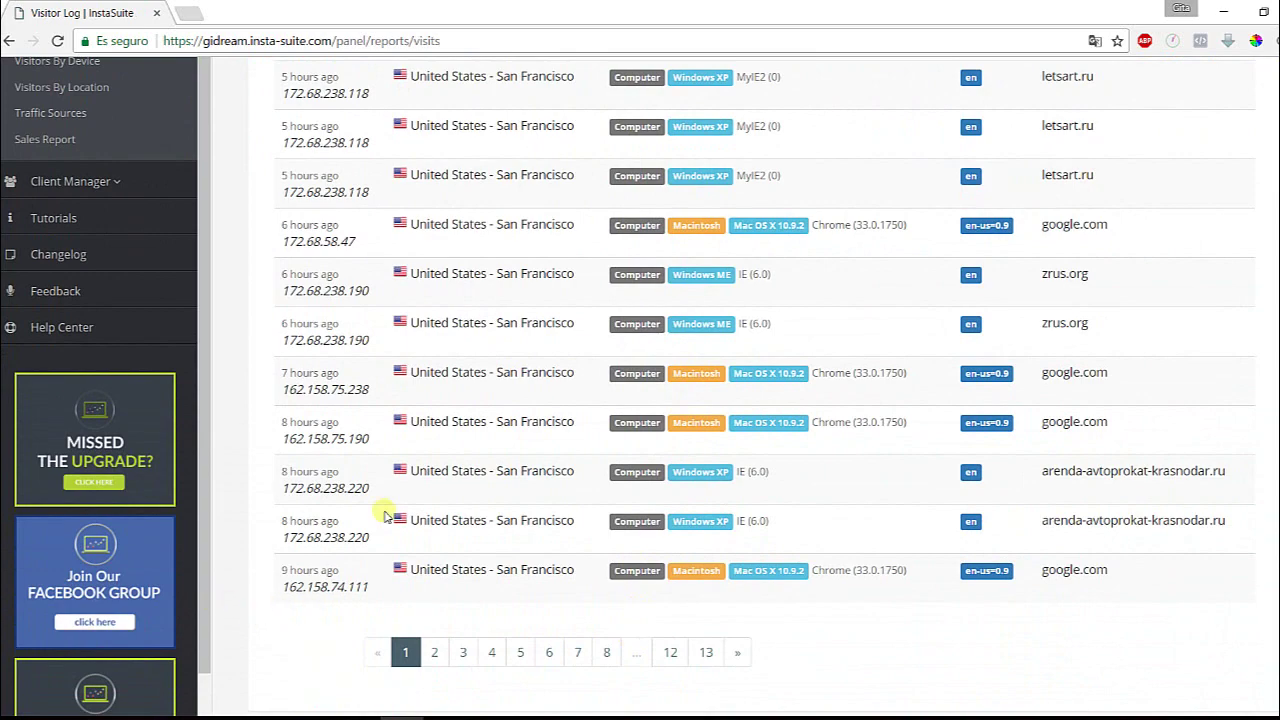
scroll(386, 515, "up", 3)
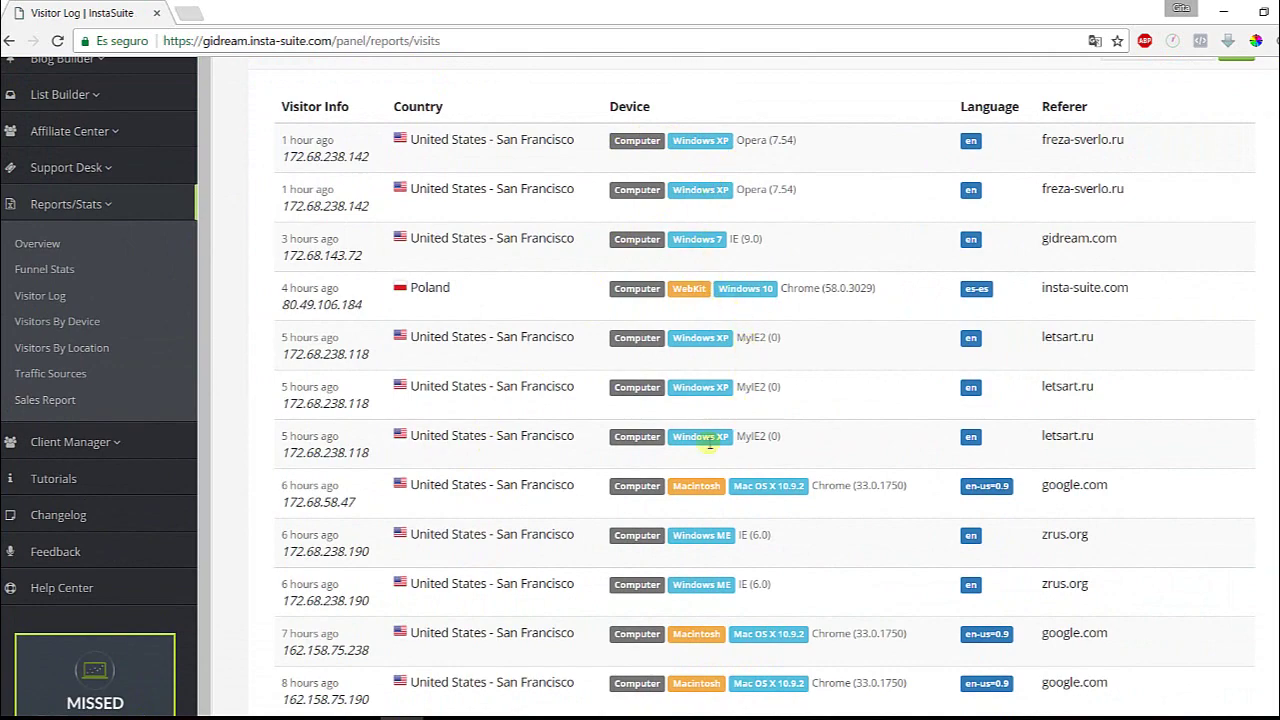
scroll(656, 432, "down", 3)
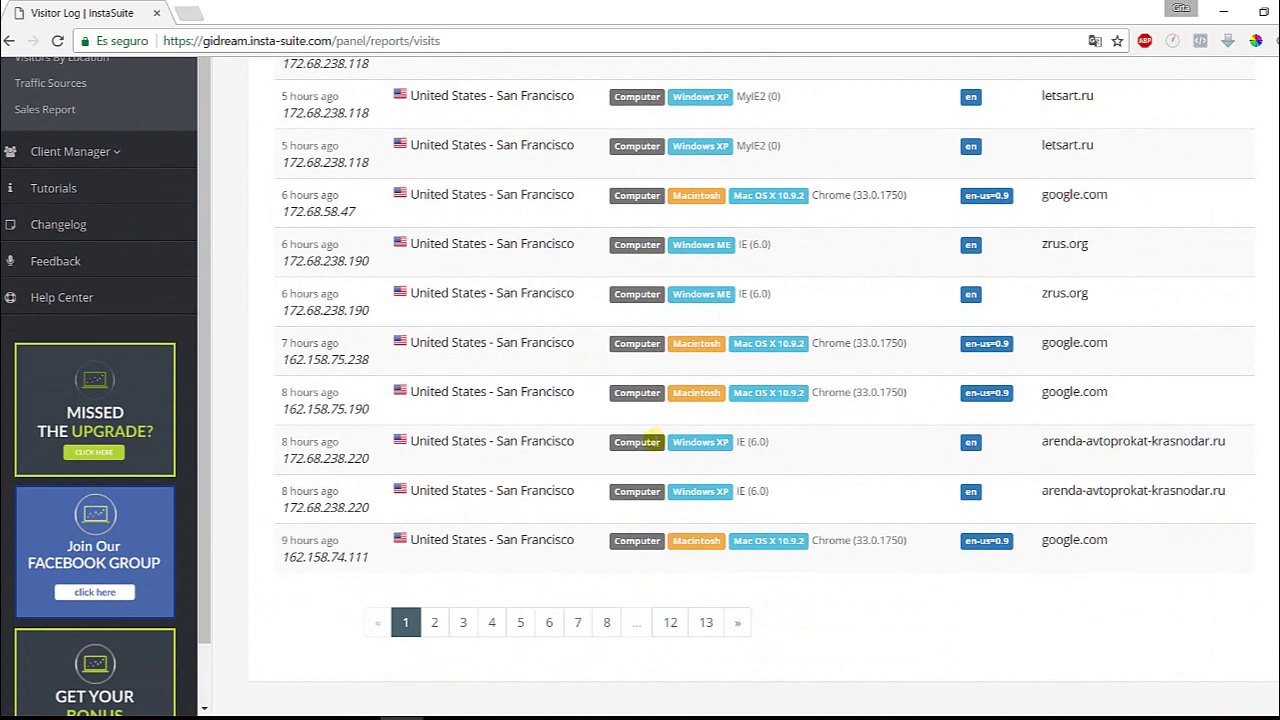
scroll(640, 441, "up", 5)
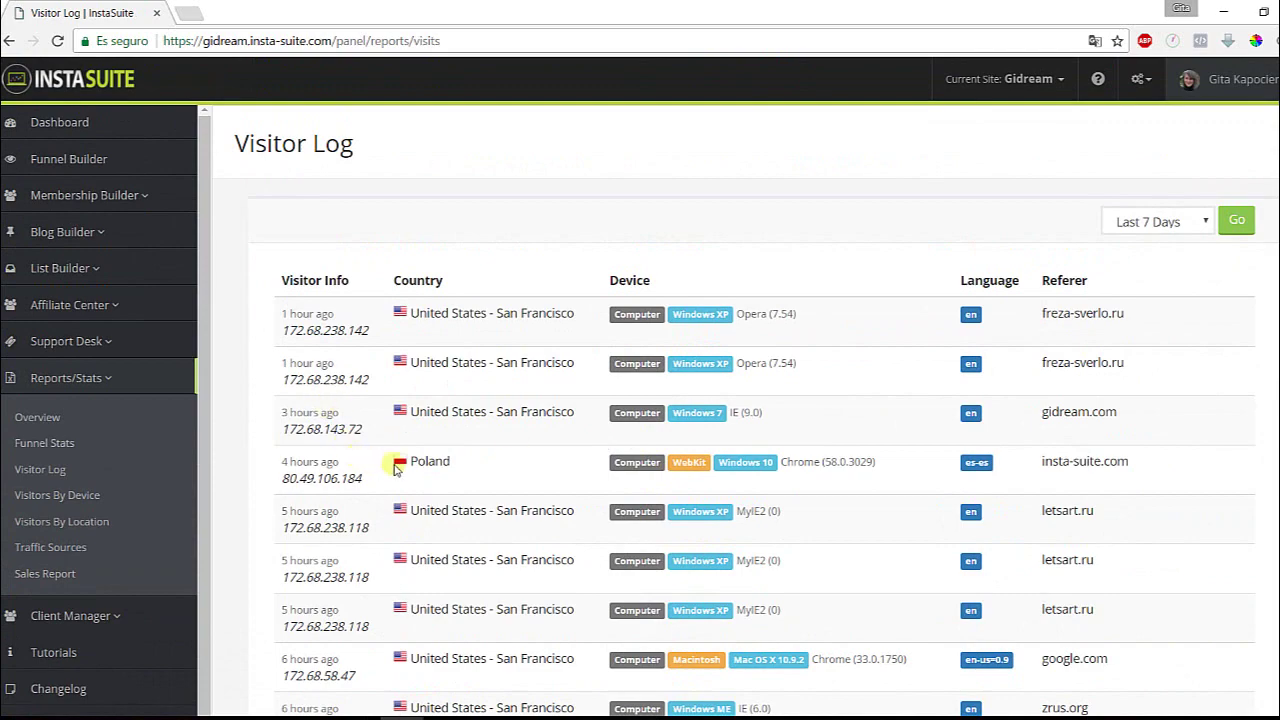
scroll(394, 348, "down", 2)
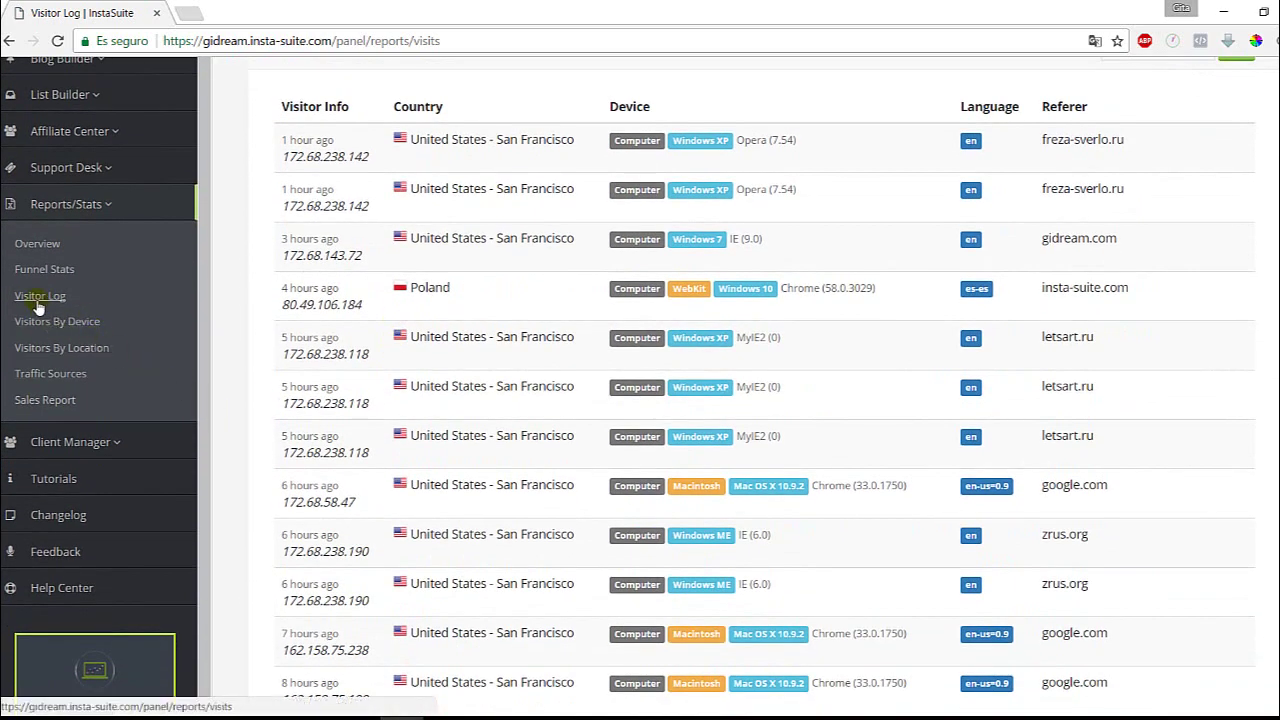
Open the Visitors By Location report and inspect the United States, United Kingdom and Australia on the world map.
left_click(197, 370)
left_click(258, 368)
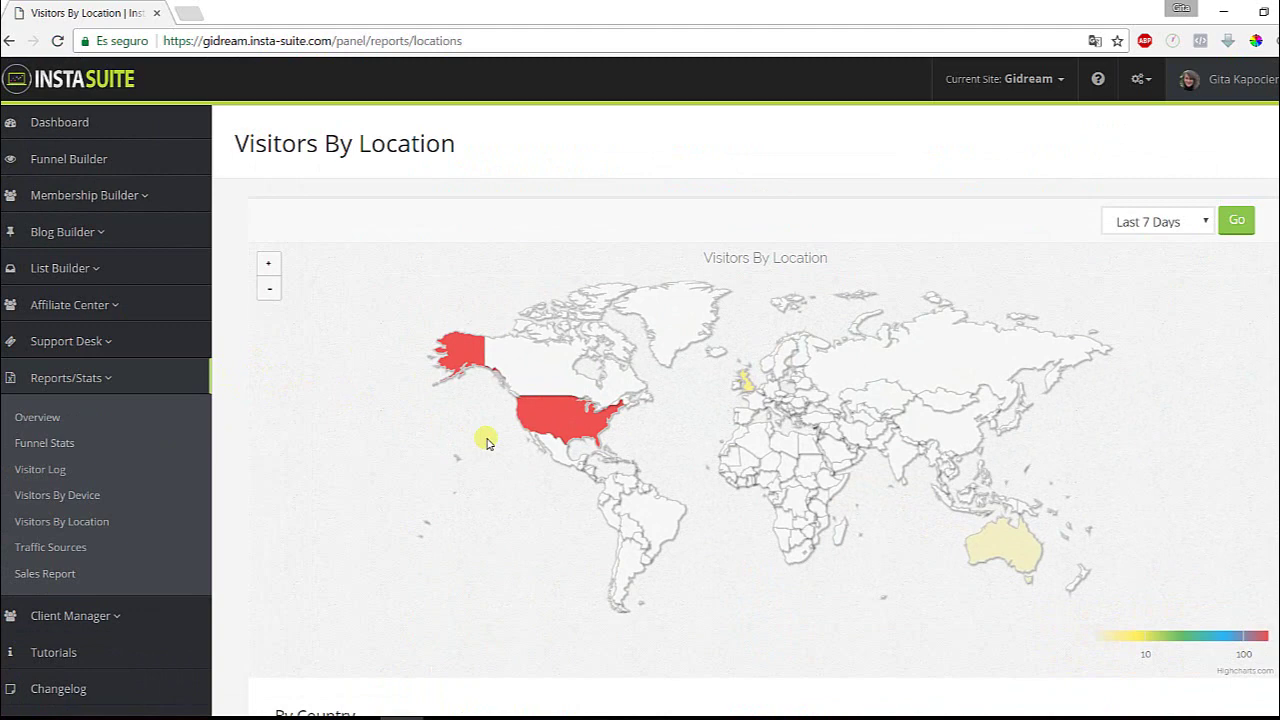
mouse_move(545, 412)
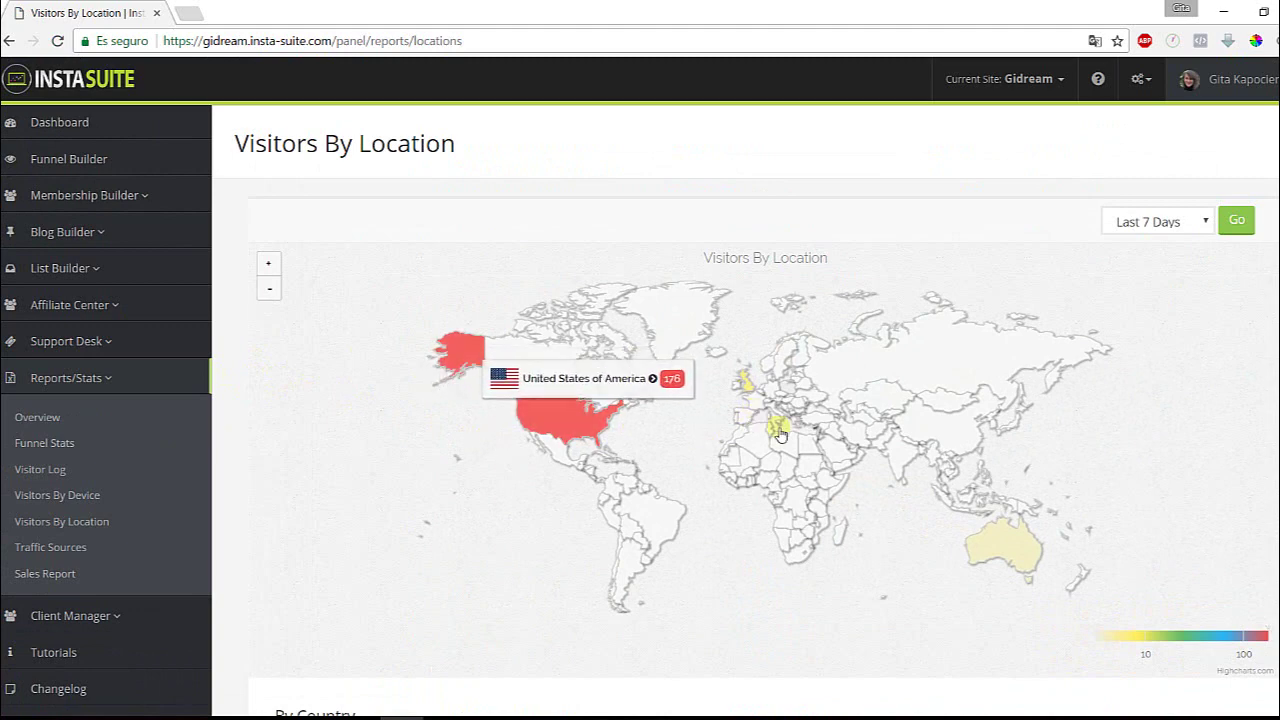
mouse_move(753, 388)
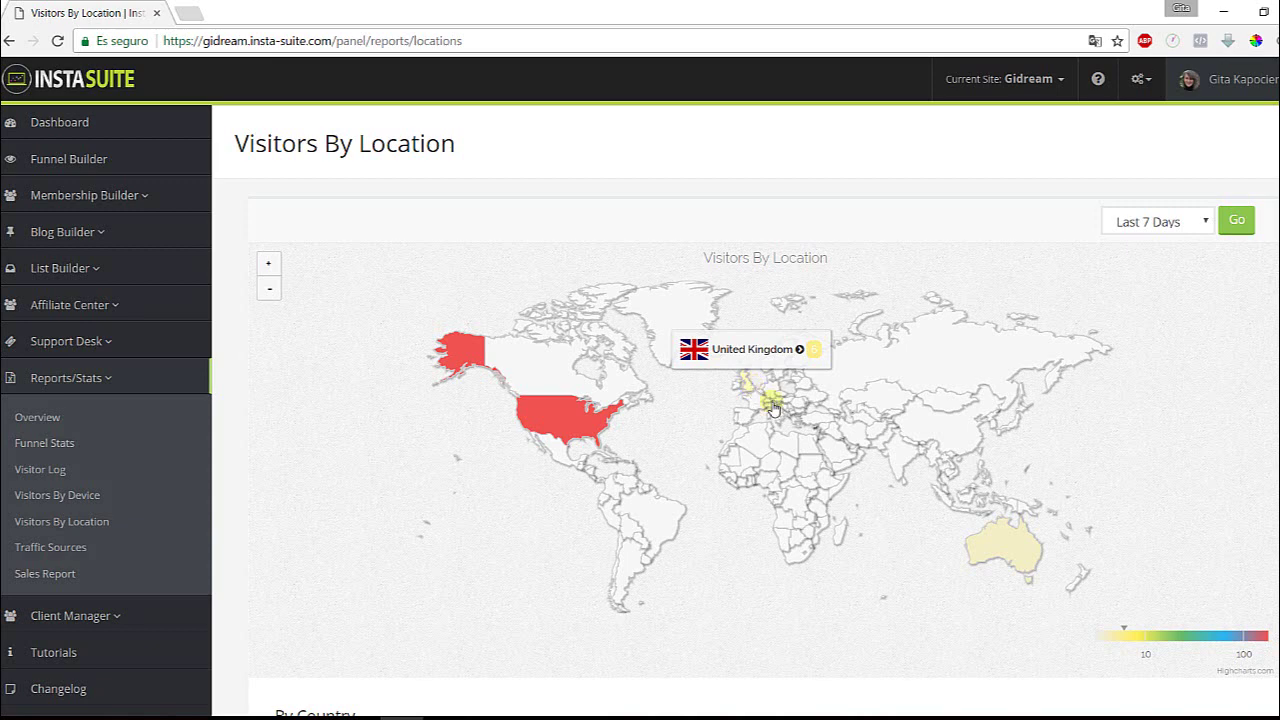
mouse_move(1000, 545)
Examine the By Country, By City and By Continent tables of the location report and return to the map.
scroll(406, 523, "down", 5)
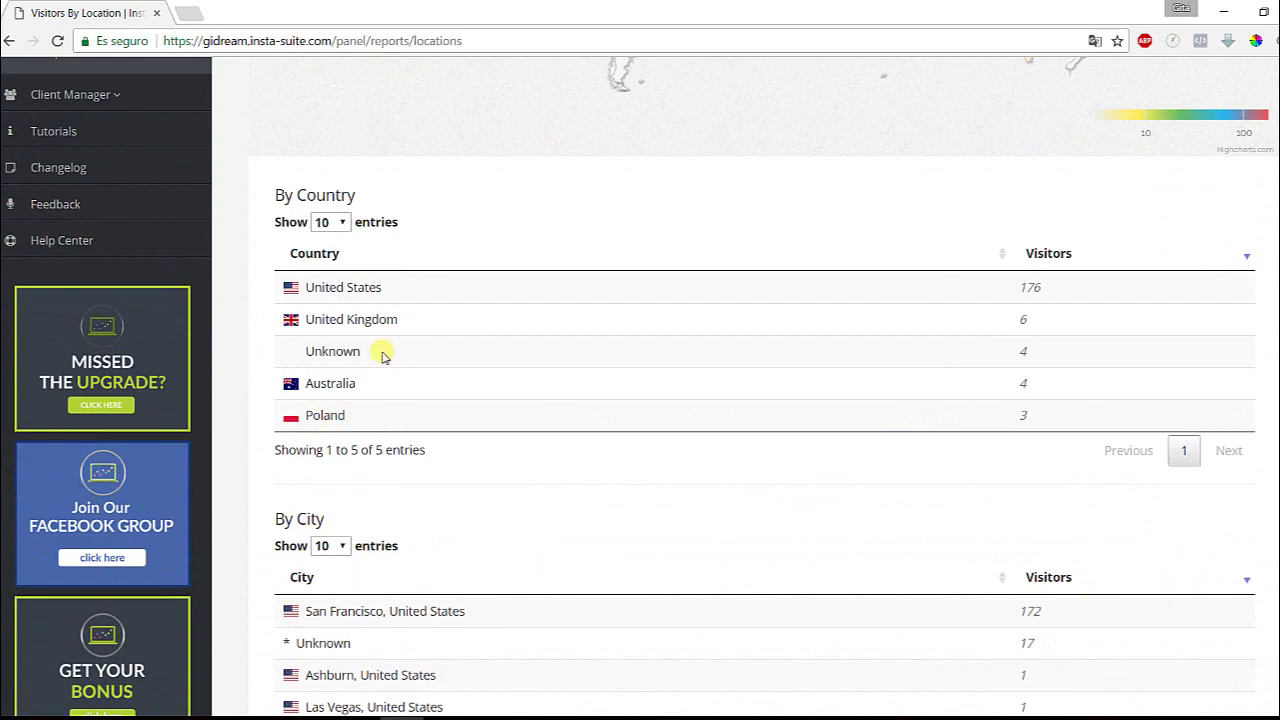
scroll(380, 351, "down", 3)
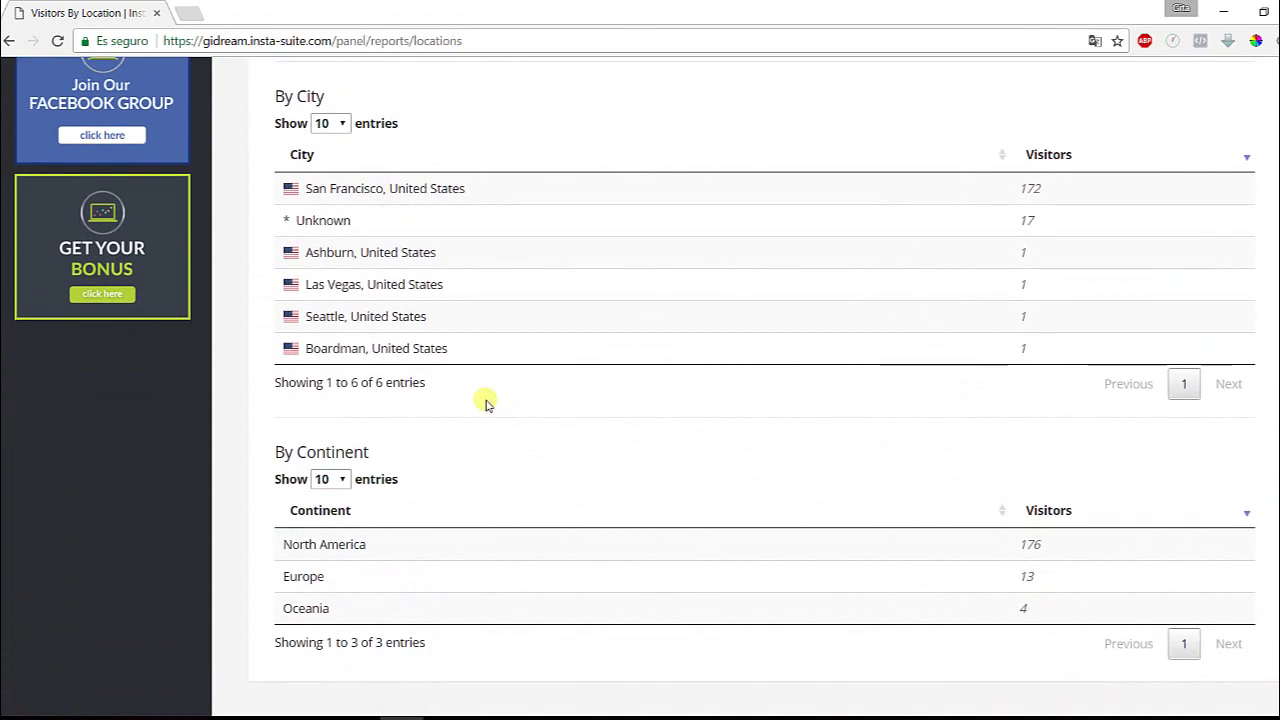
scroll(486, 400, "up", 10)
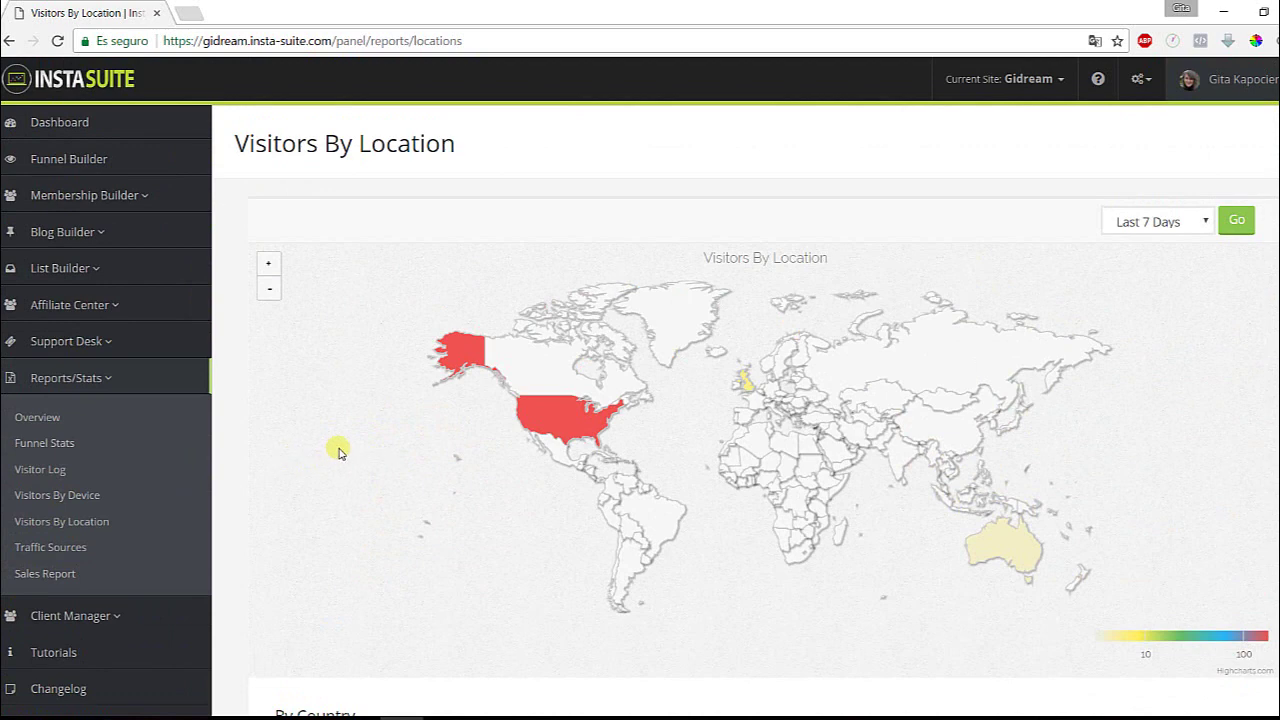
scroll(340, 460, "down", 1)
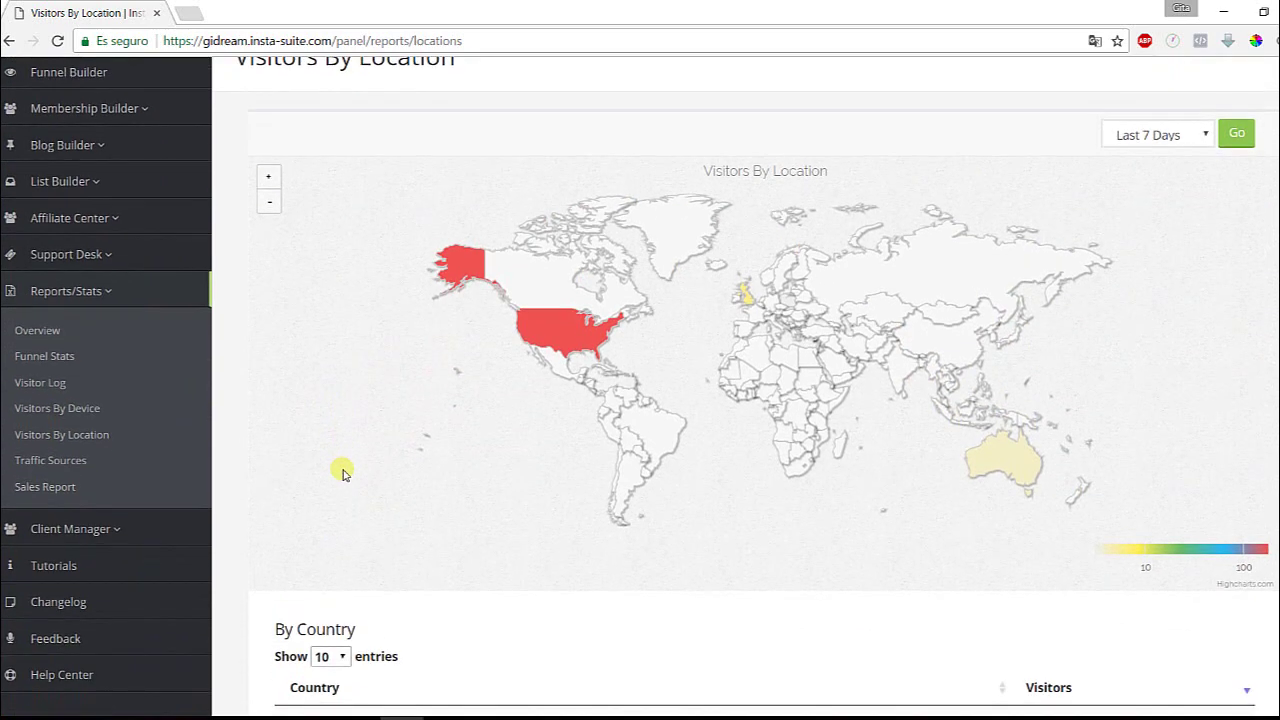
scroll(343, 474, "up", 1)
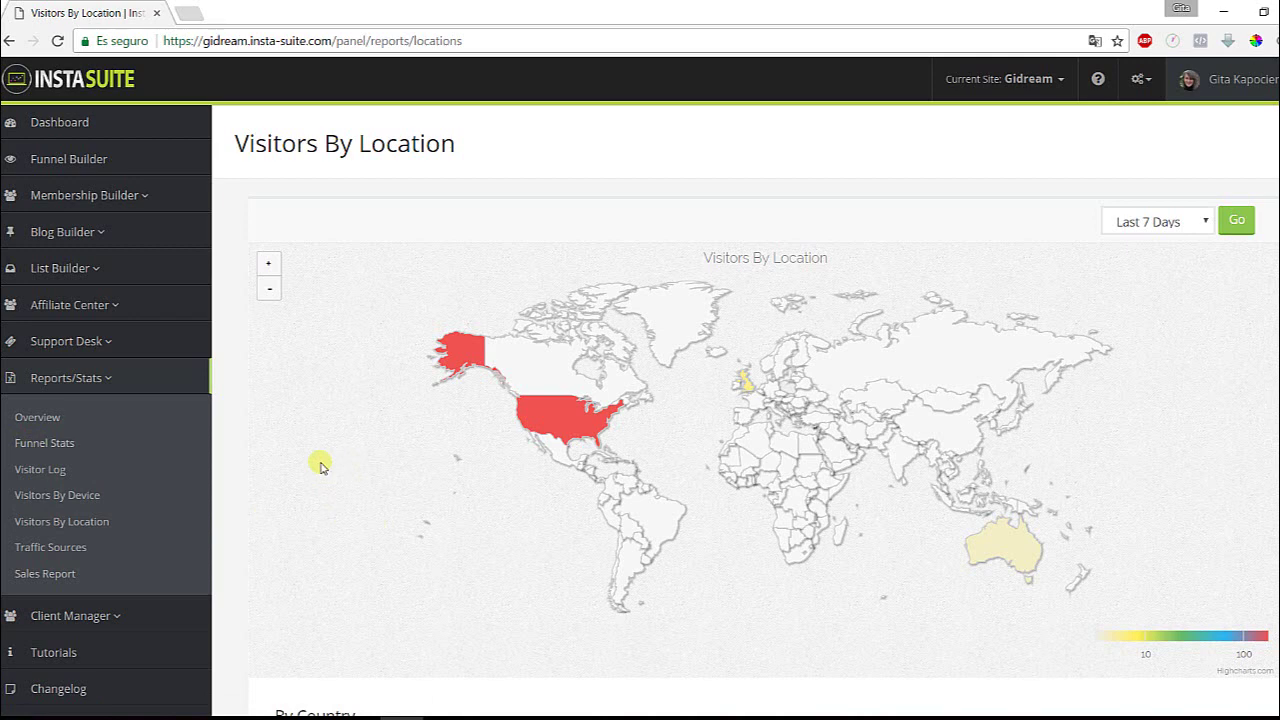
scroll(325, 470, "down", 1)
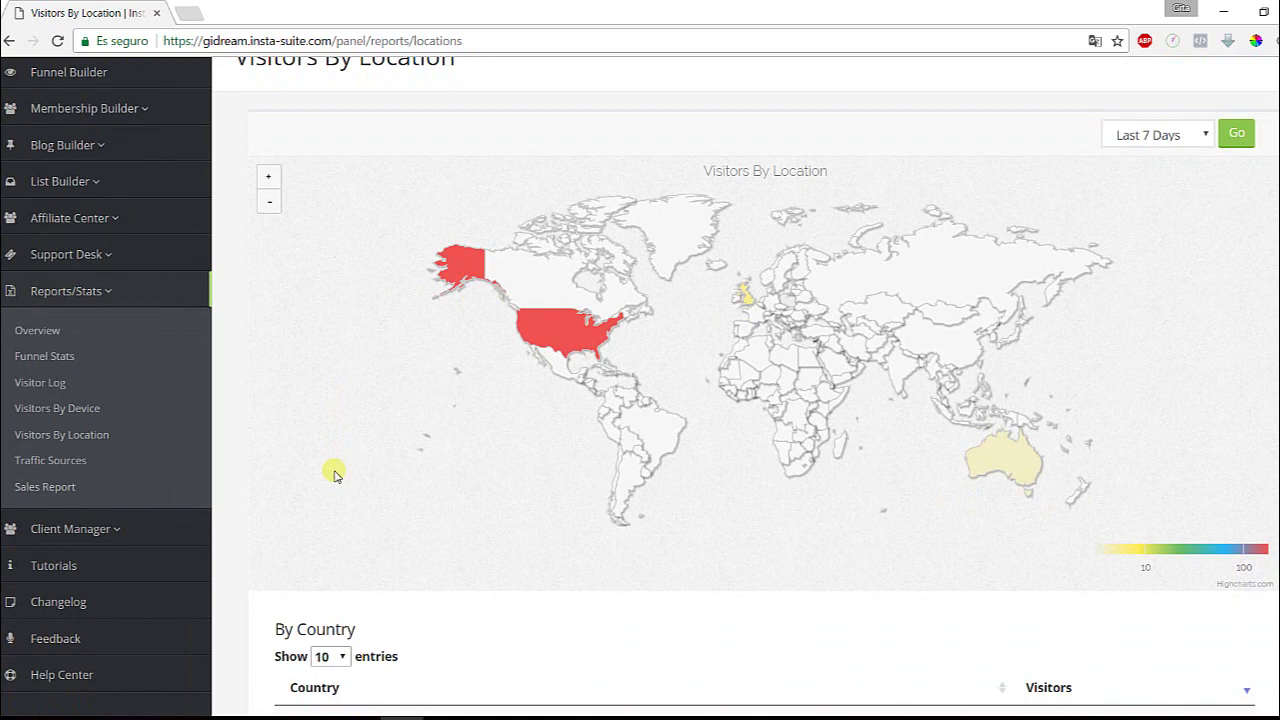
scroll(335, 474, "down", 1)
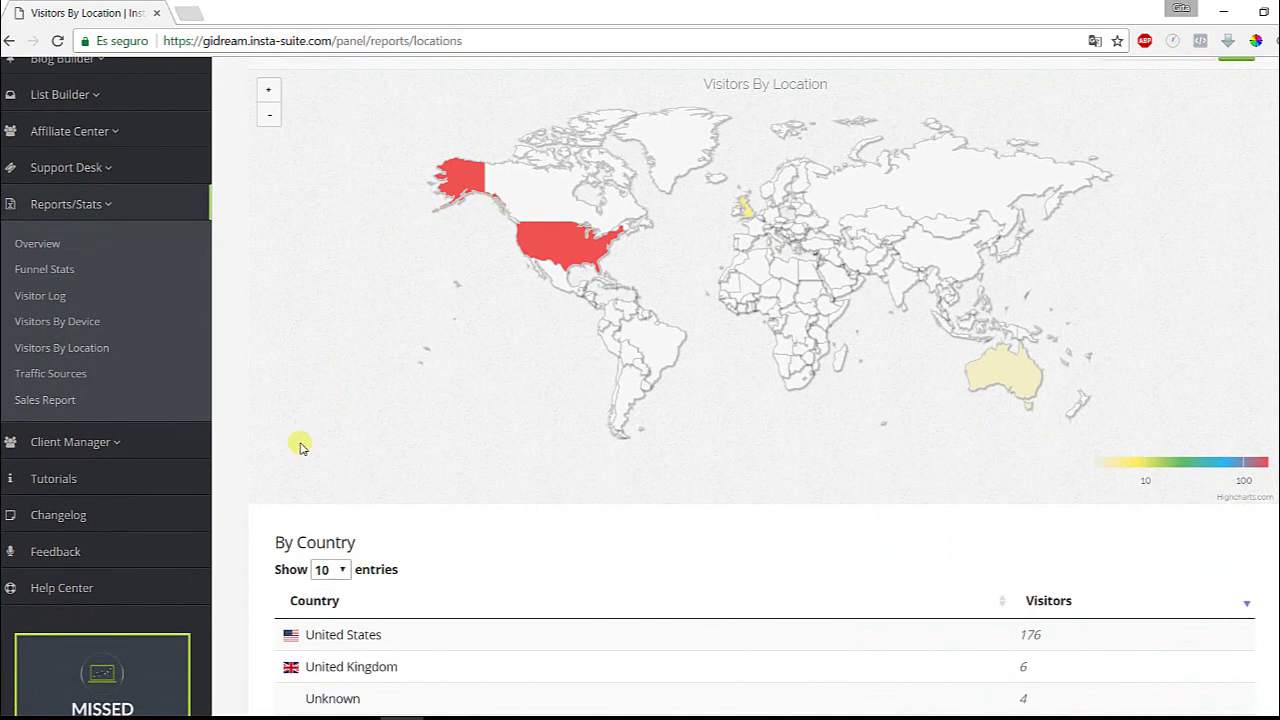
Open the Tutorials site and examine the InstaSuite Training Center's topic navigation, intro video and description.
left_click(63, 484)
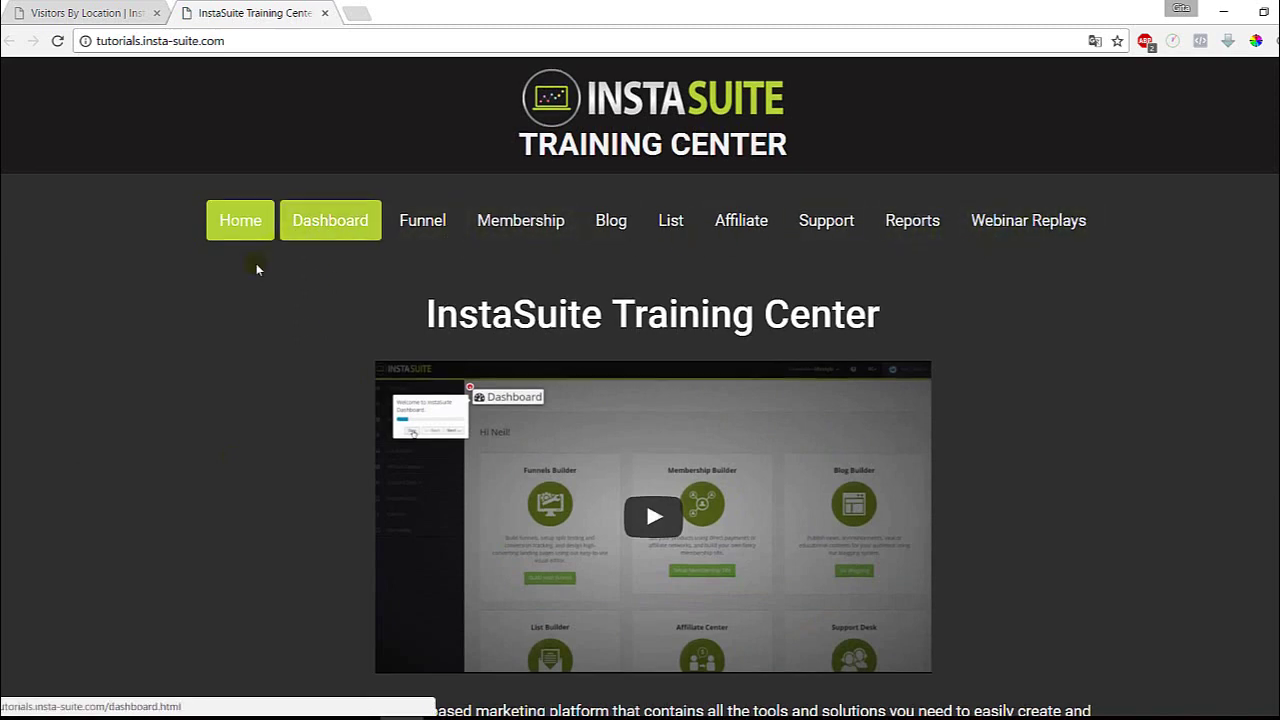
scroll(240, 275, "down", 2)
scroll(237, 277, "up", 2)
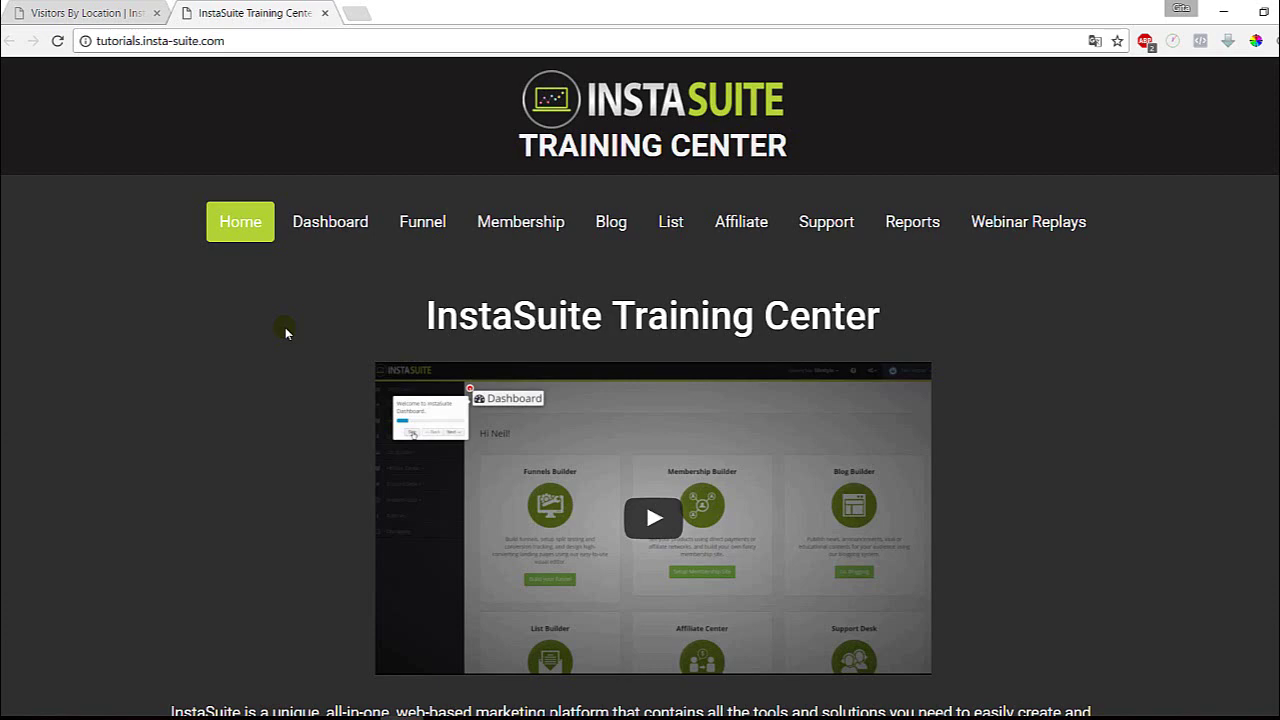
scroll(52, 350, "down", 1)
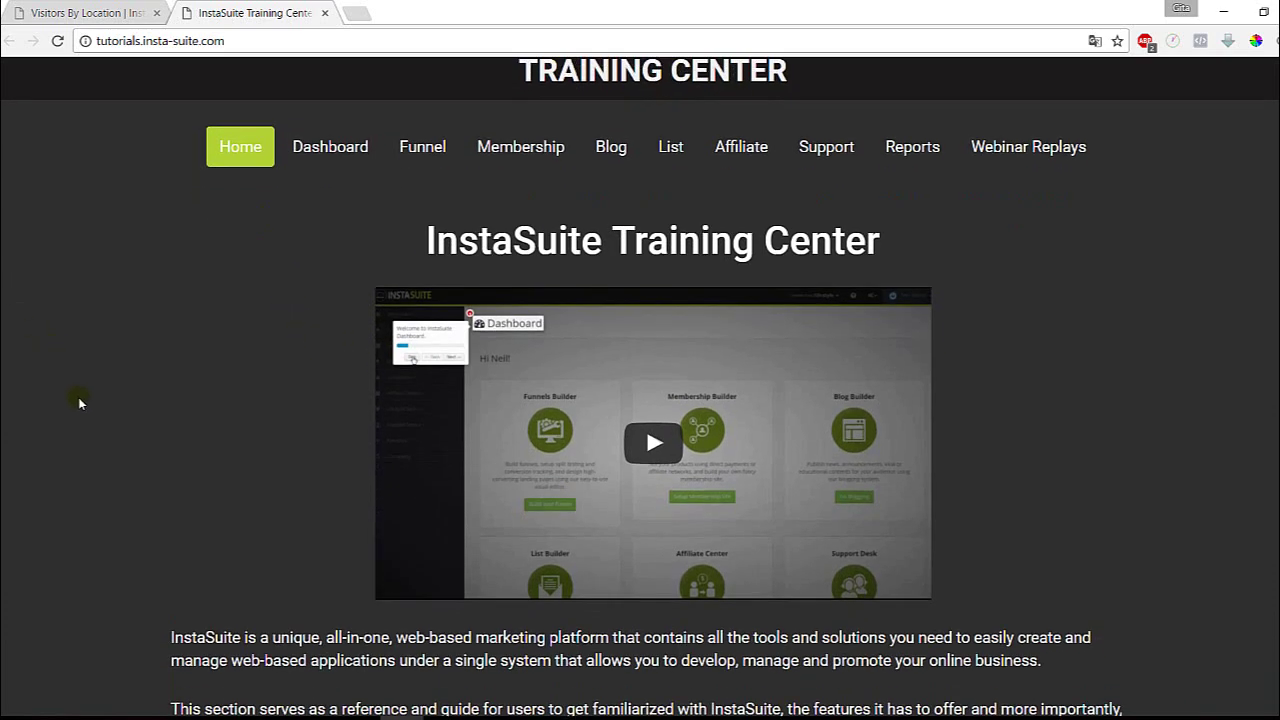
scroll(80, 403, "up", 1)
scroll(94, 423, "down", 2)
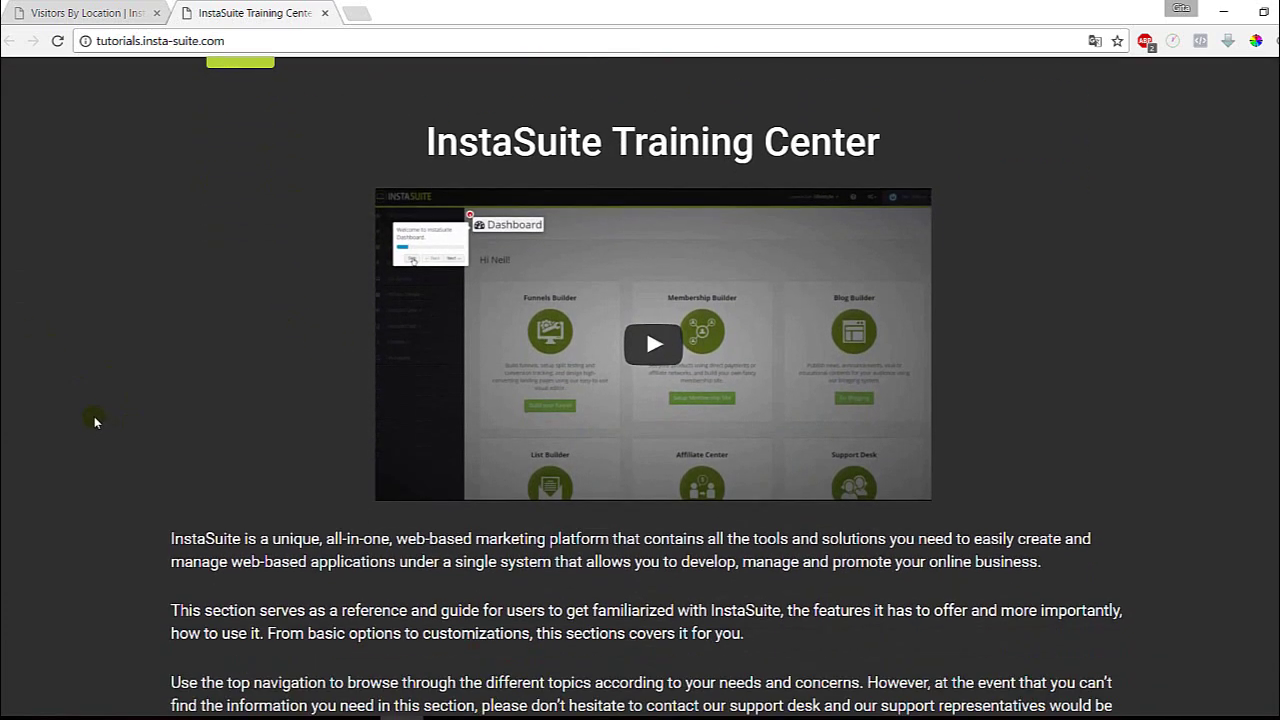
scroll(85, 425, "up", 2)
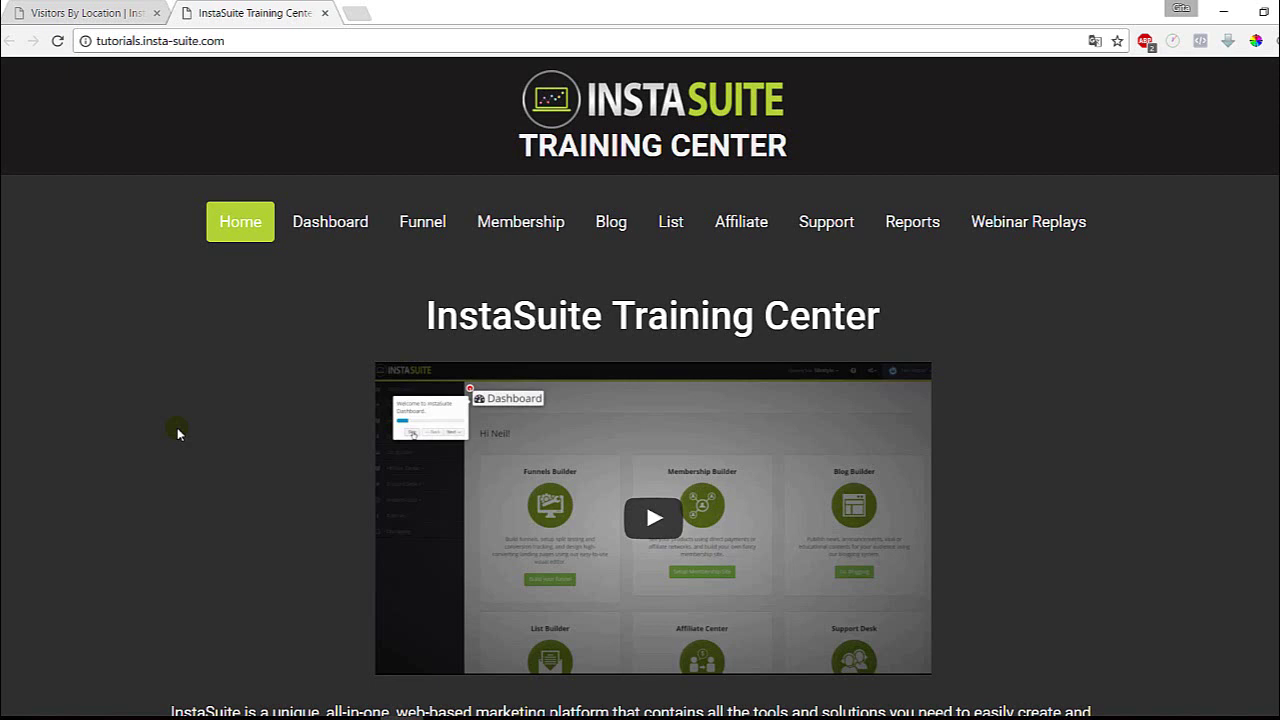
Close the Training Center site and look over the panel's remaining navigation entries, including Changelog, Feedback and Help Center.
left_click(325, 13)
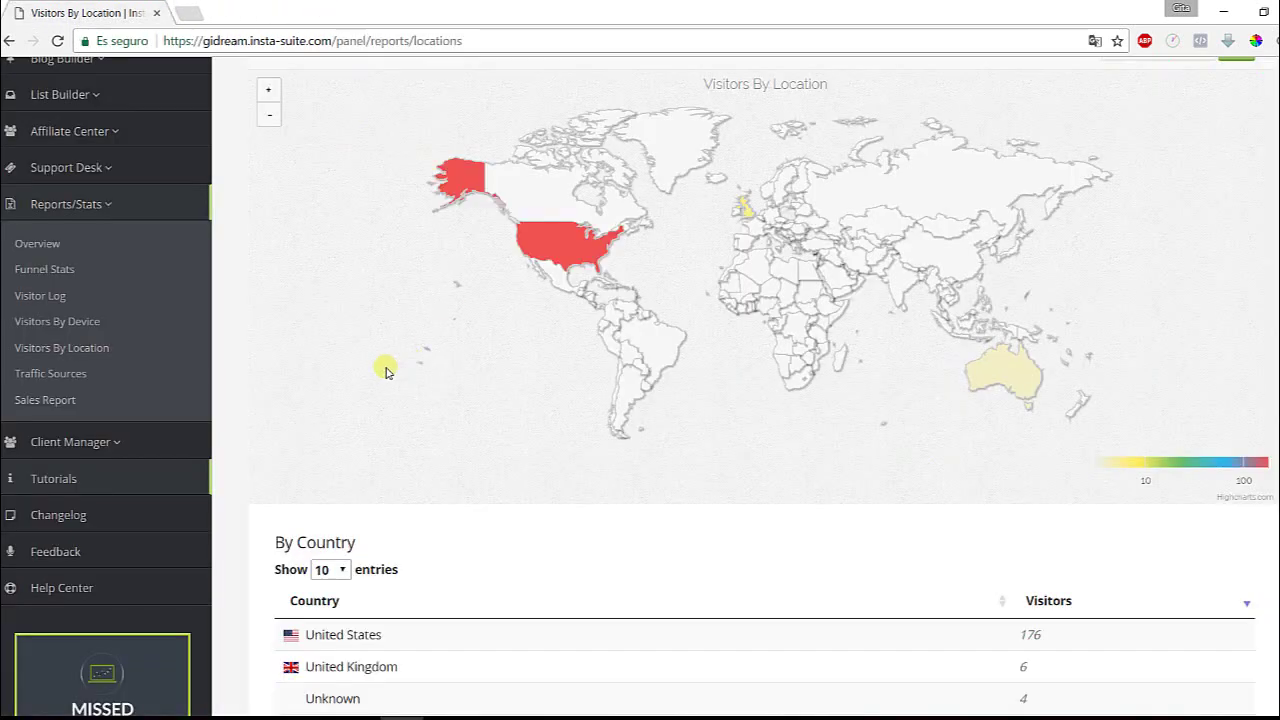
scroll(387, 371, "down", 3)
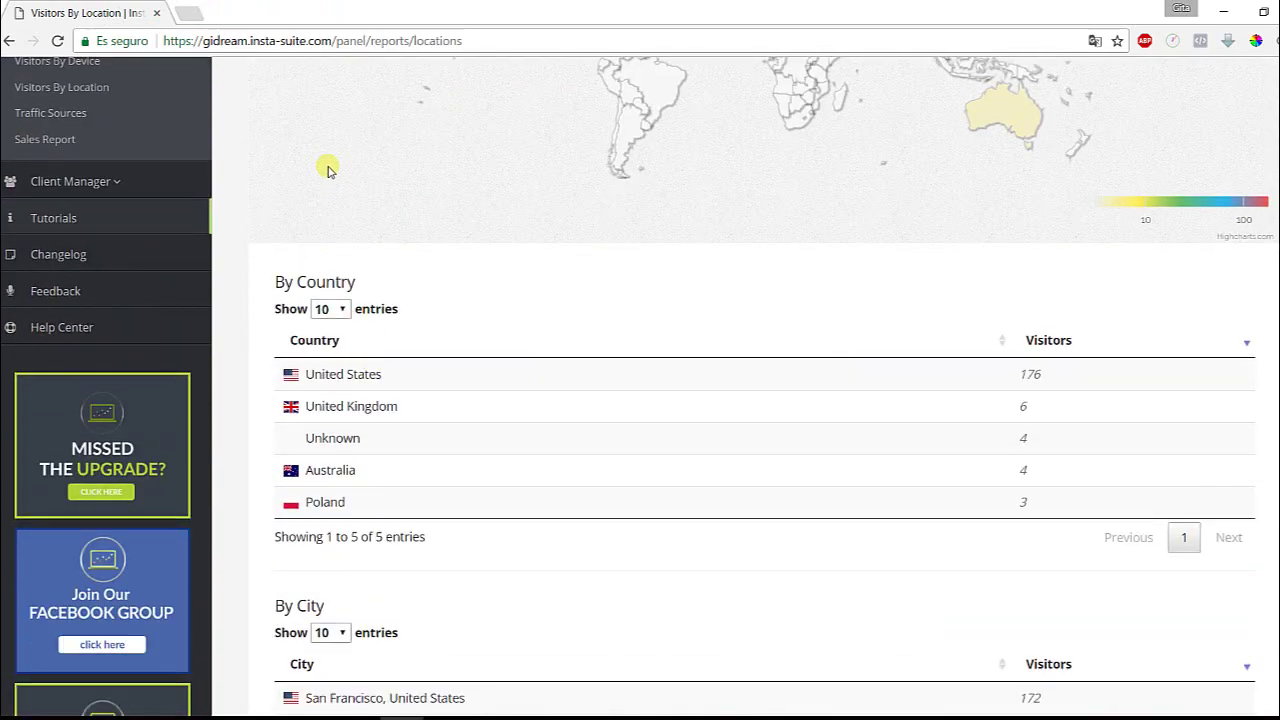
scroll(330, 170, "up", 5)
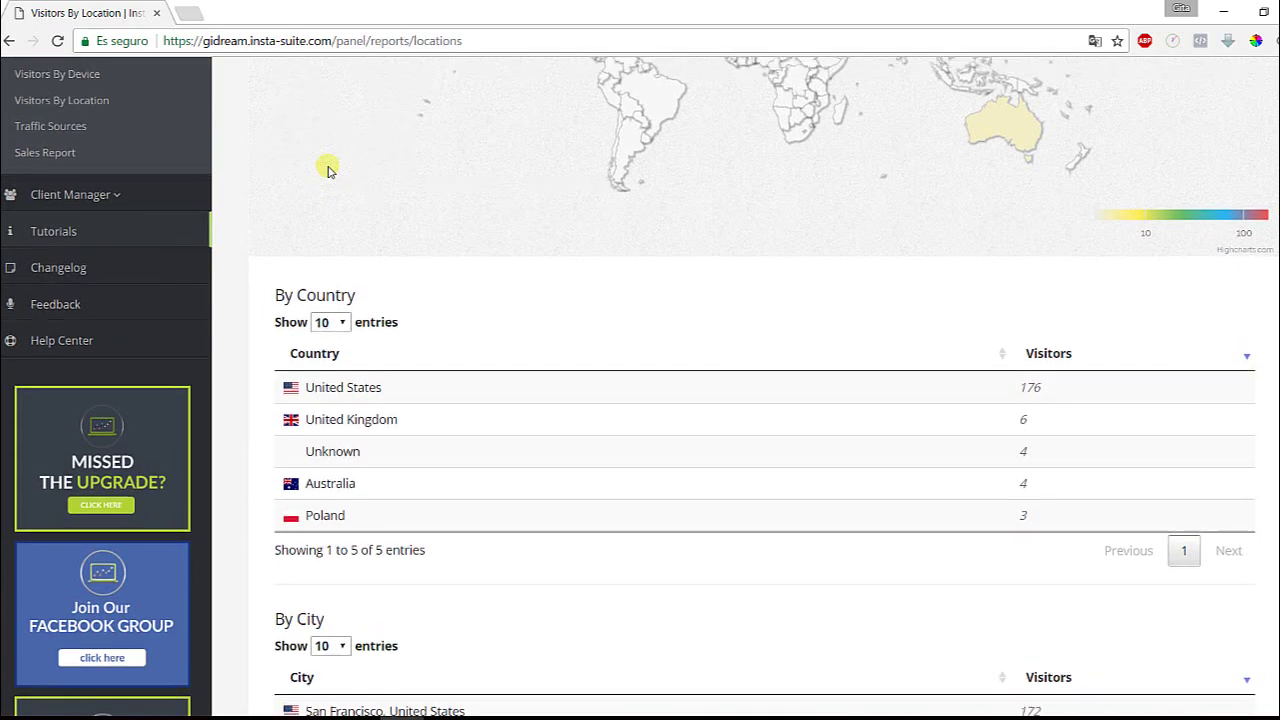
scroll(348, 249, "down", 4)
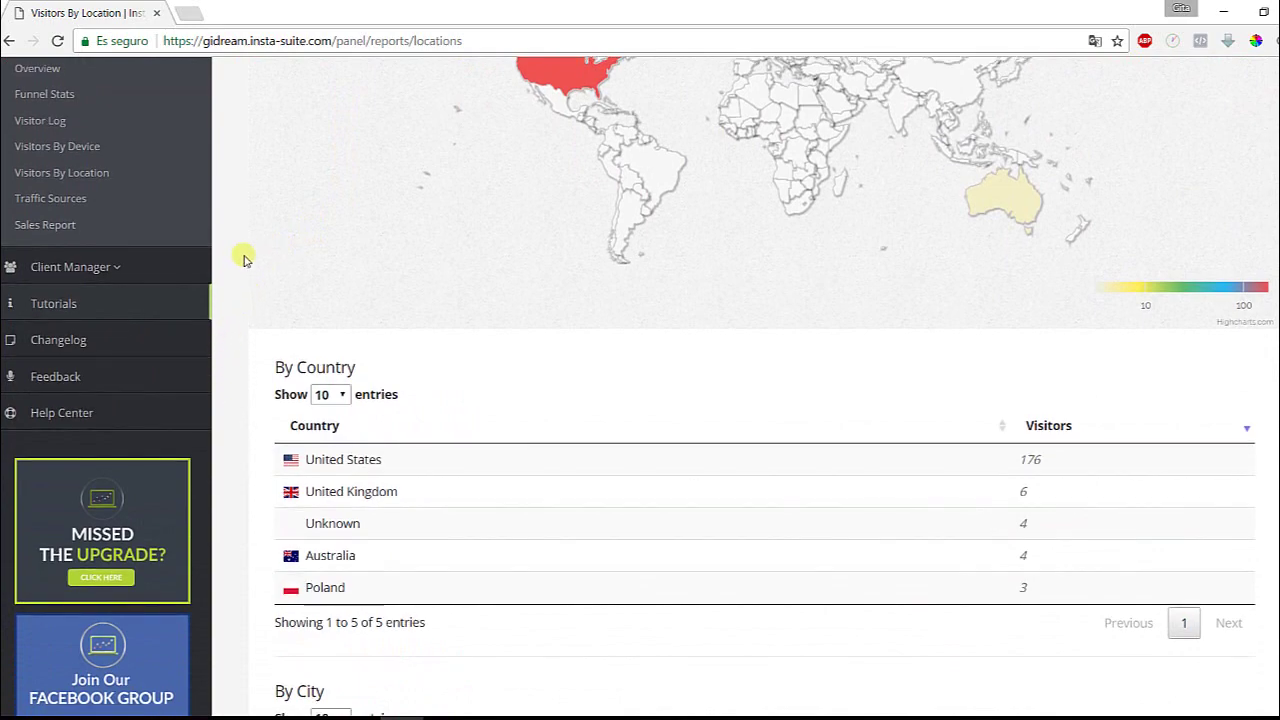
scroll(251, 260, "down", 1)
scroll(257, 271, "up", 2)
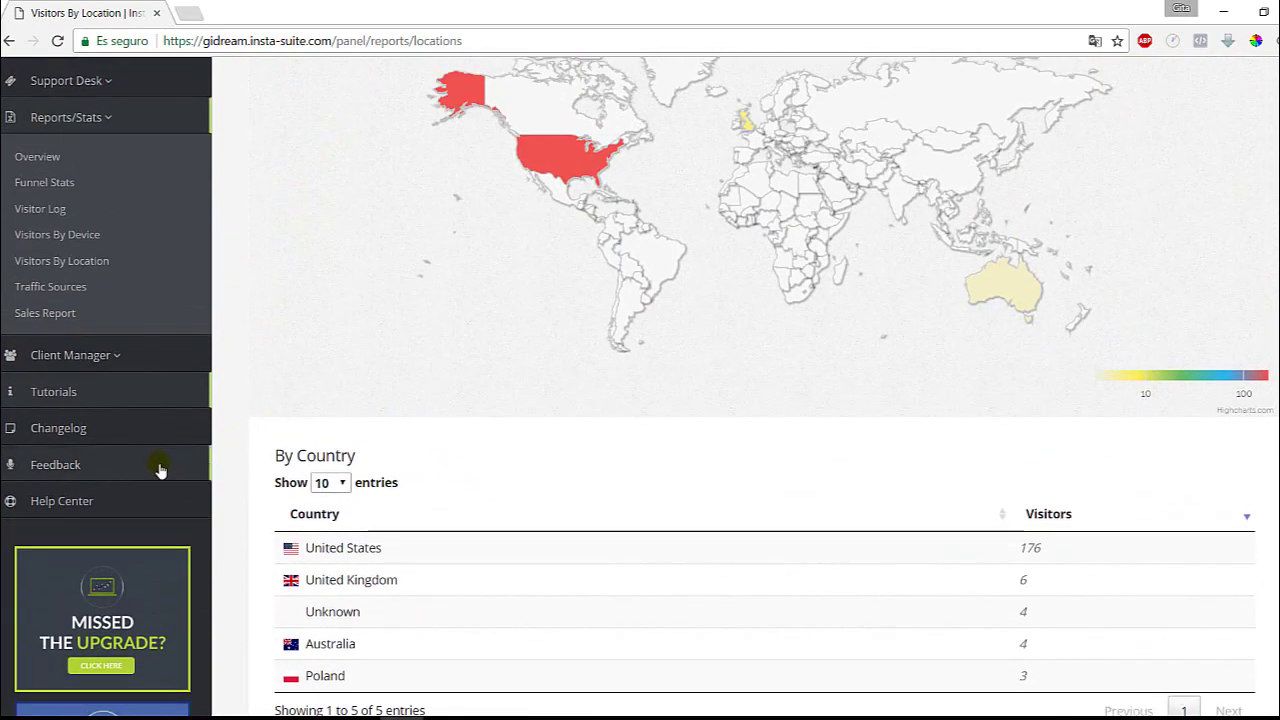
Open the Help Center and examine the support page's welcome message, opening hours and notes on submitting tickets.
left_click(100, 510)
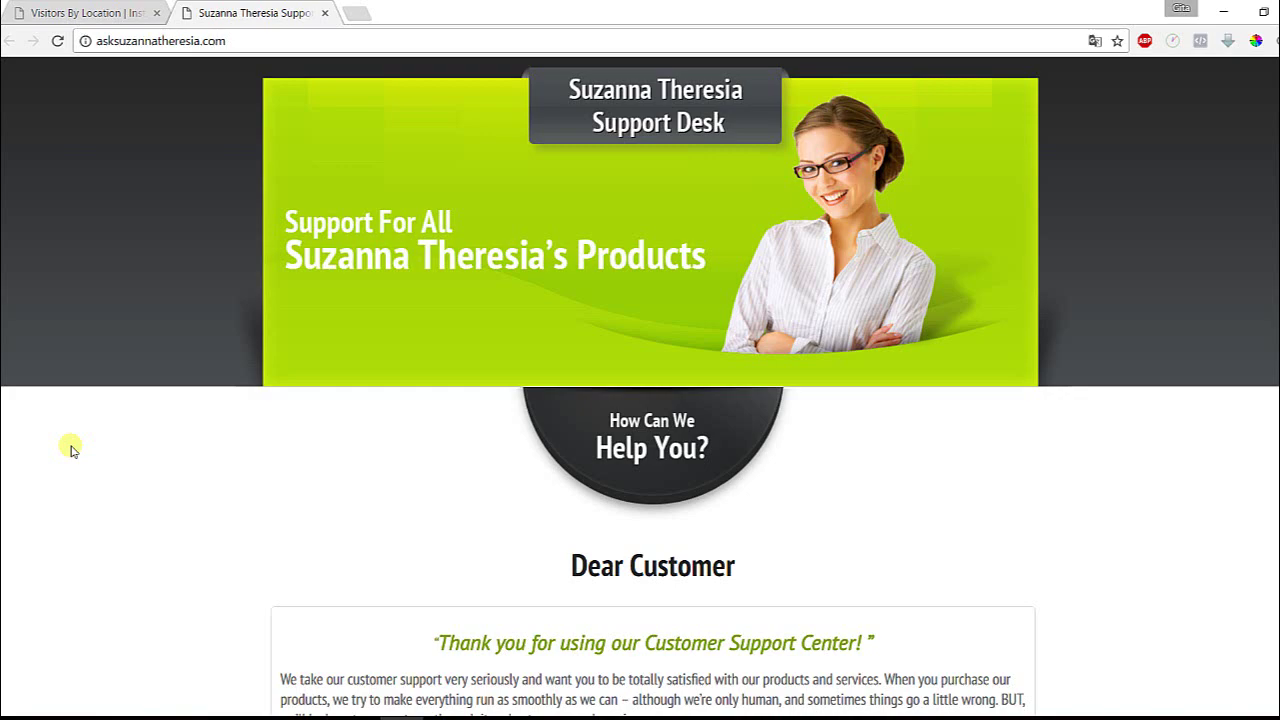
scroll(70, 450, "down", 6)
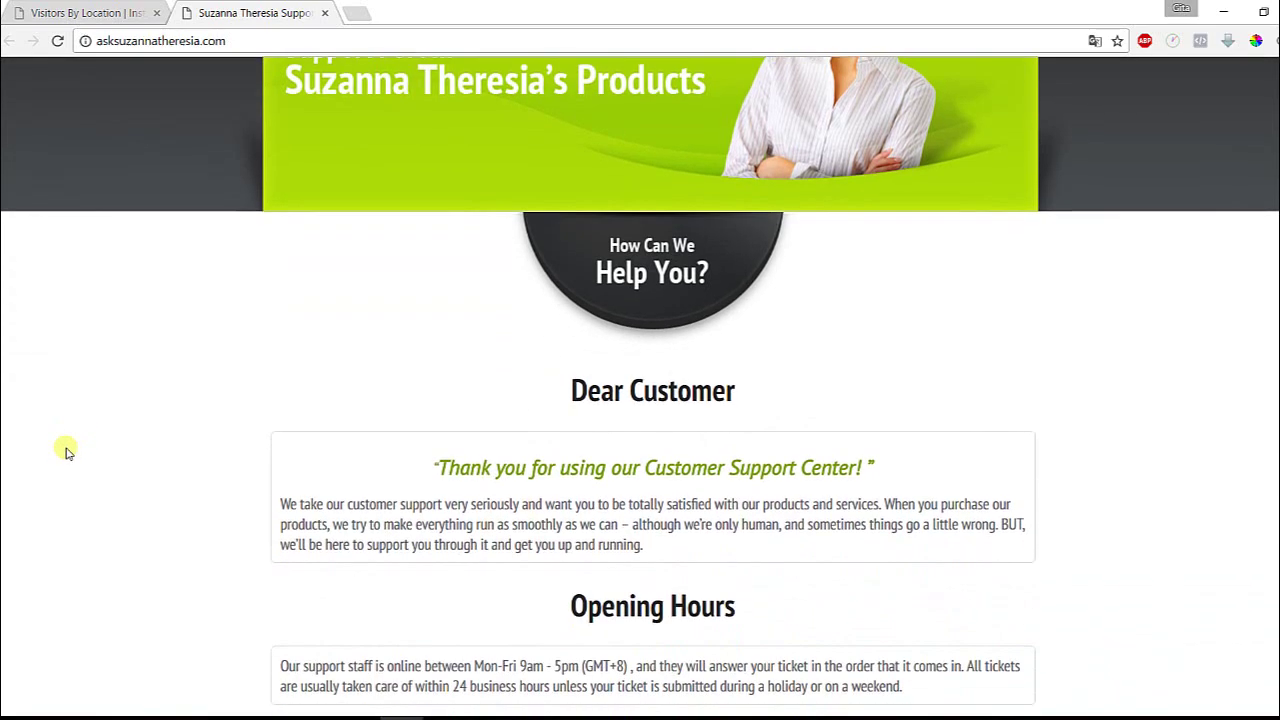
scroll(66, 450, "down", 2)
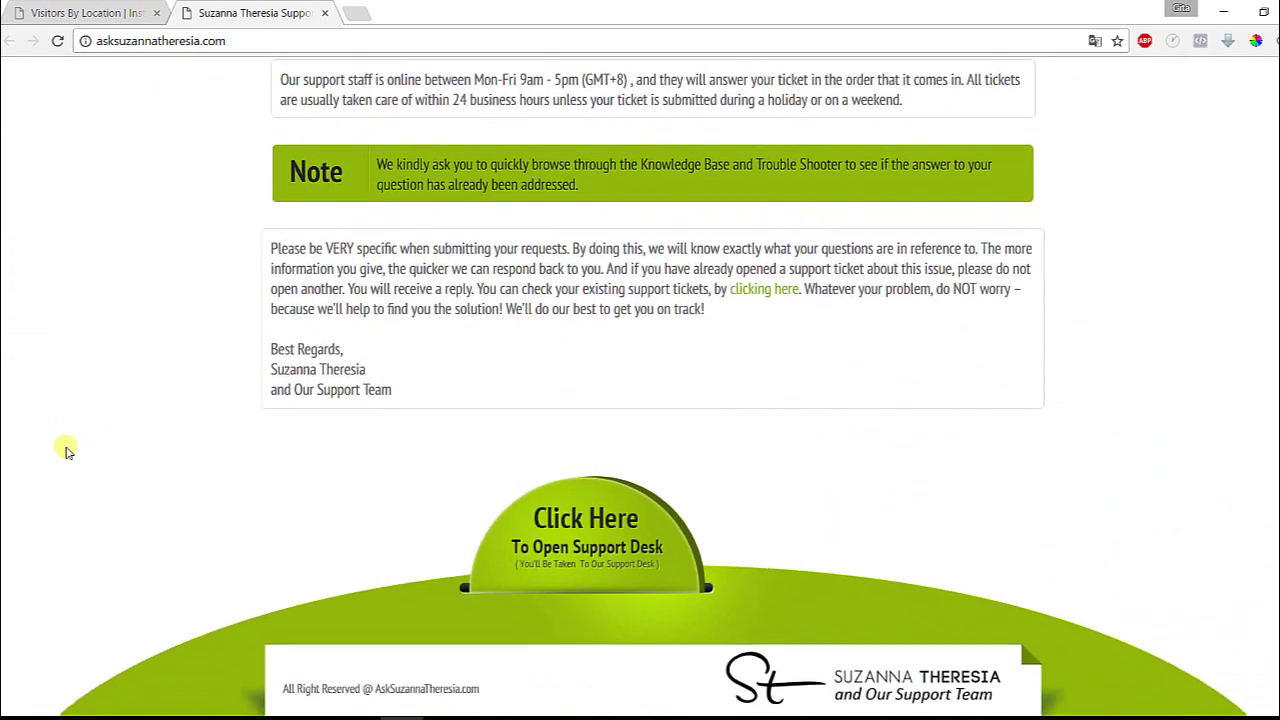
scroll(66, 450, "up", 4)
scroll(66, 452, "up", 3)
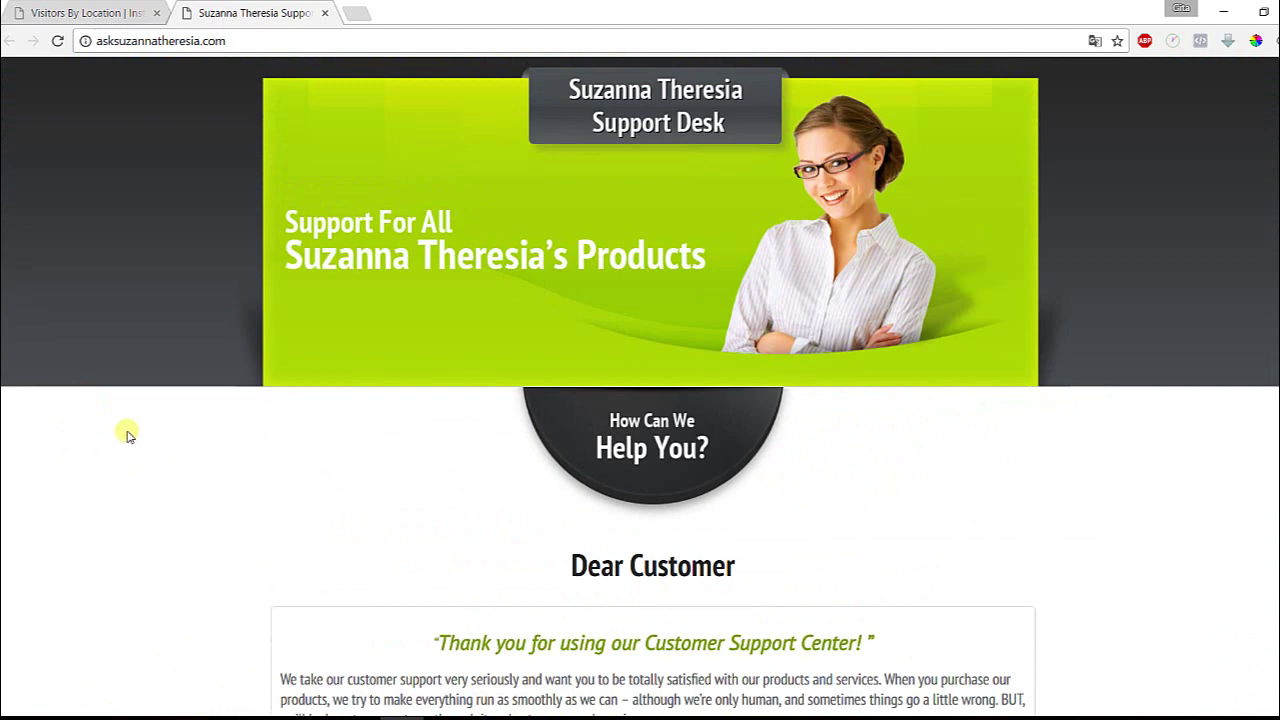
scroll(126, 434, "down", 1)
scroll(122, 436, "up", 1)
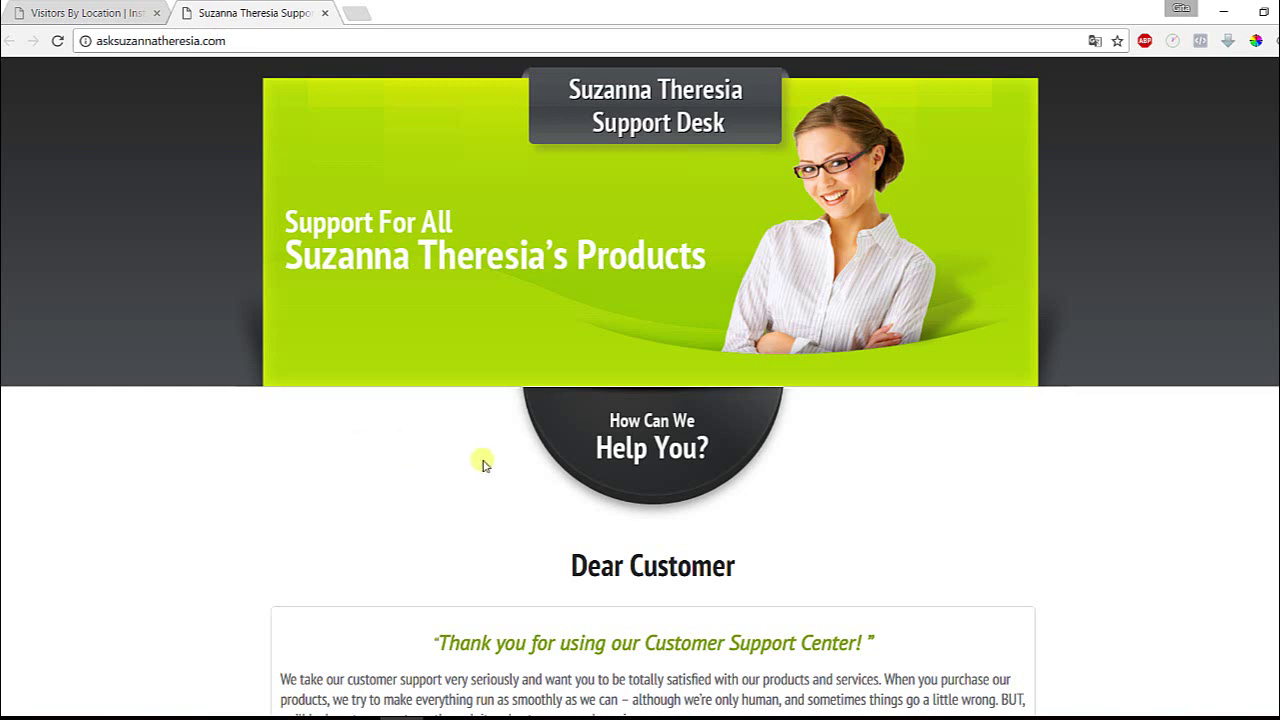
Open the help desk from the support page, examine its ticket and knowledge base options, and close the support site.
left_click(640, 456)
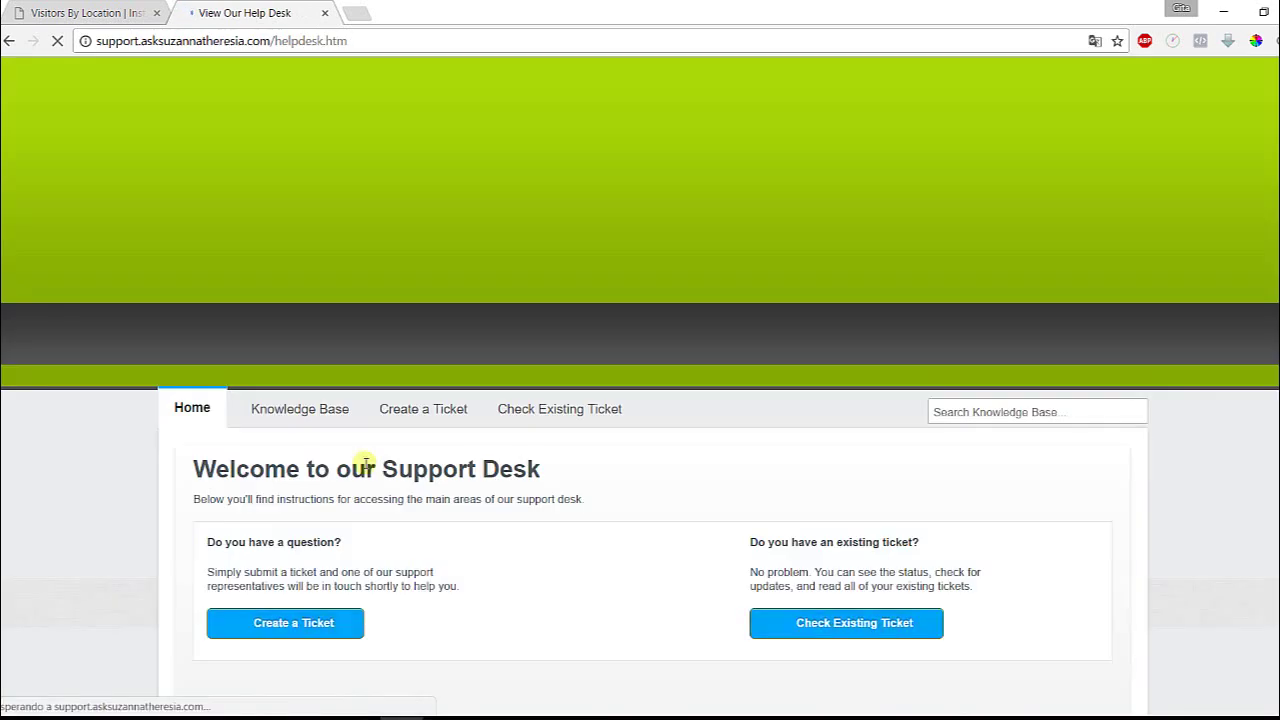
scroll(150, 410, "down", 2)
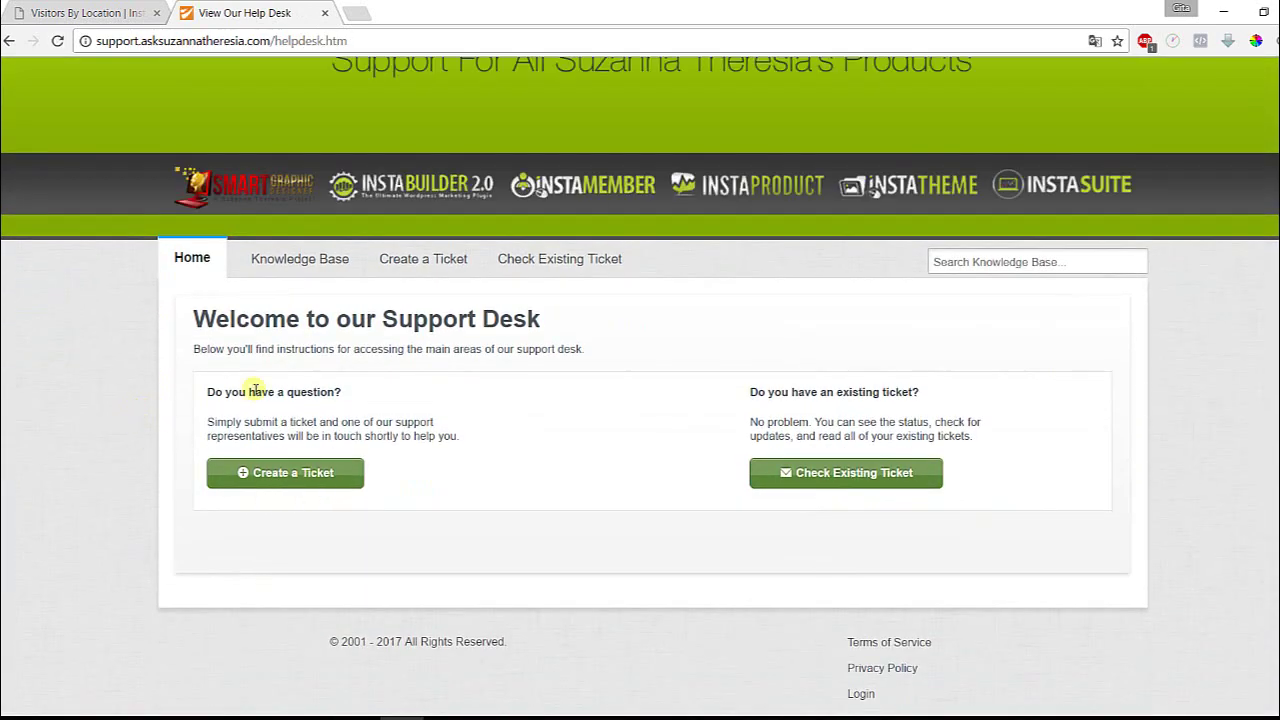
scroll(59, 315, "up", 2)
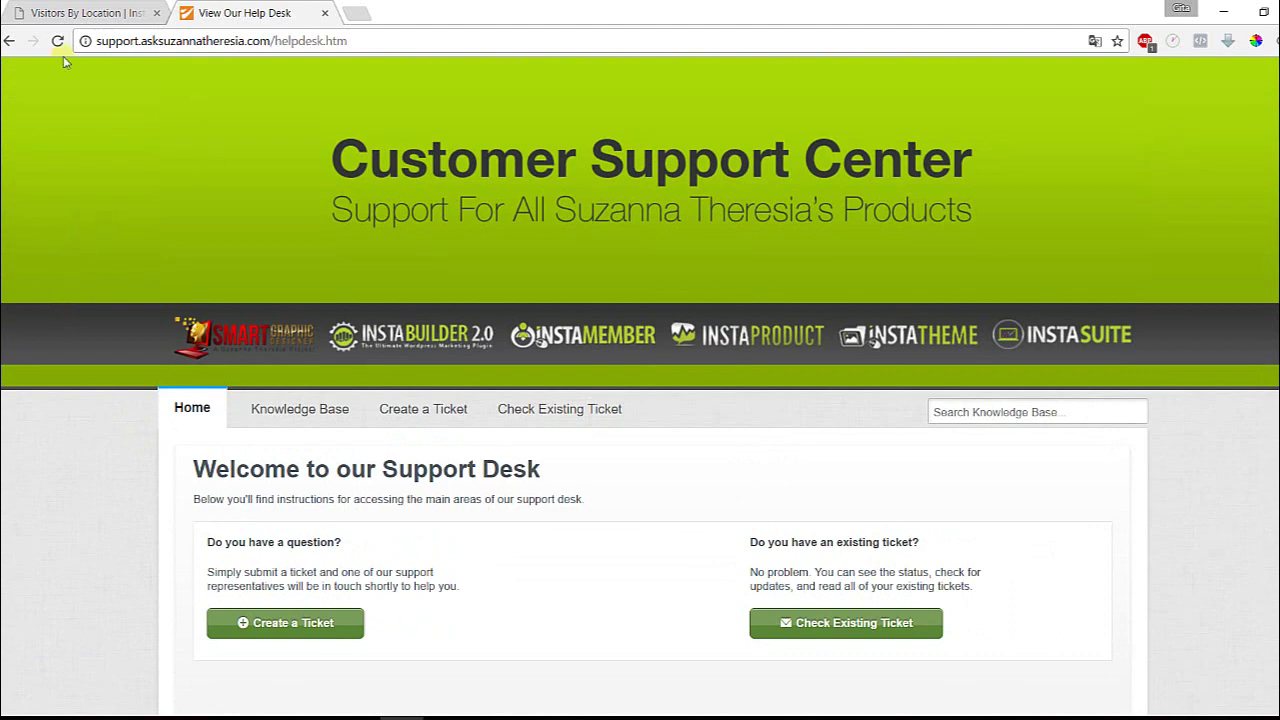
left_click(9, 41)
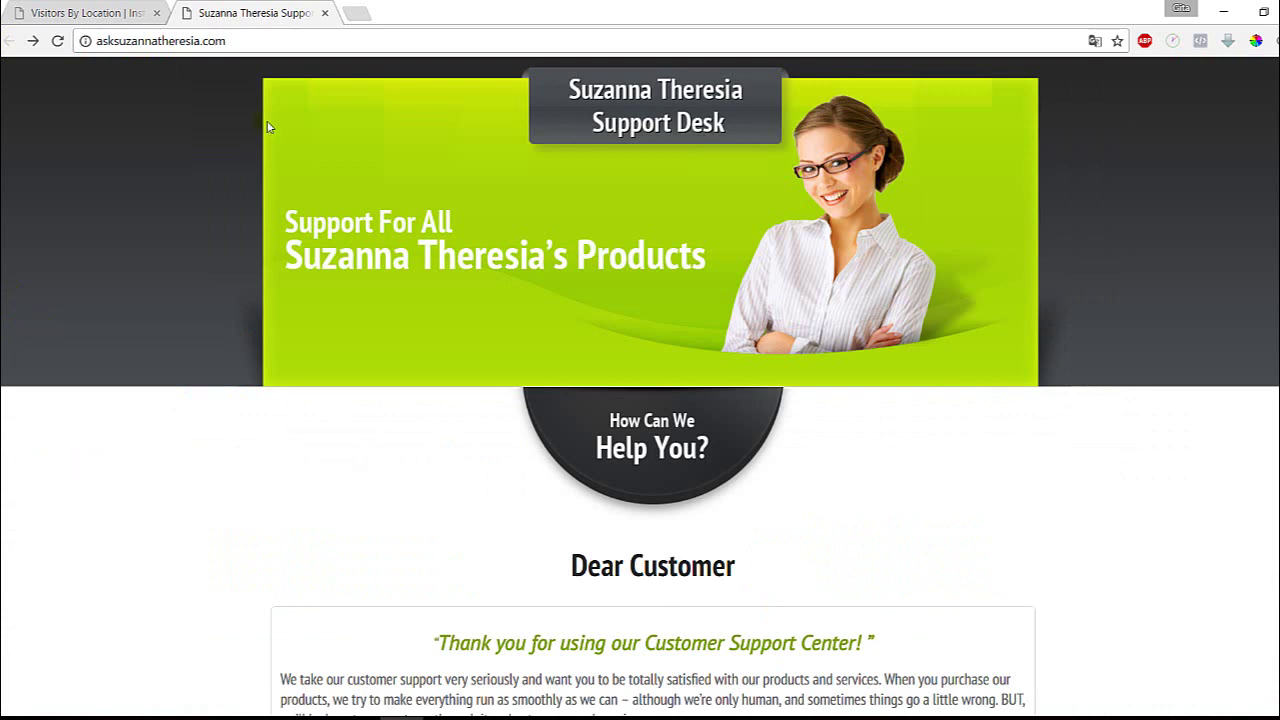
left_click(324, 13)
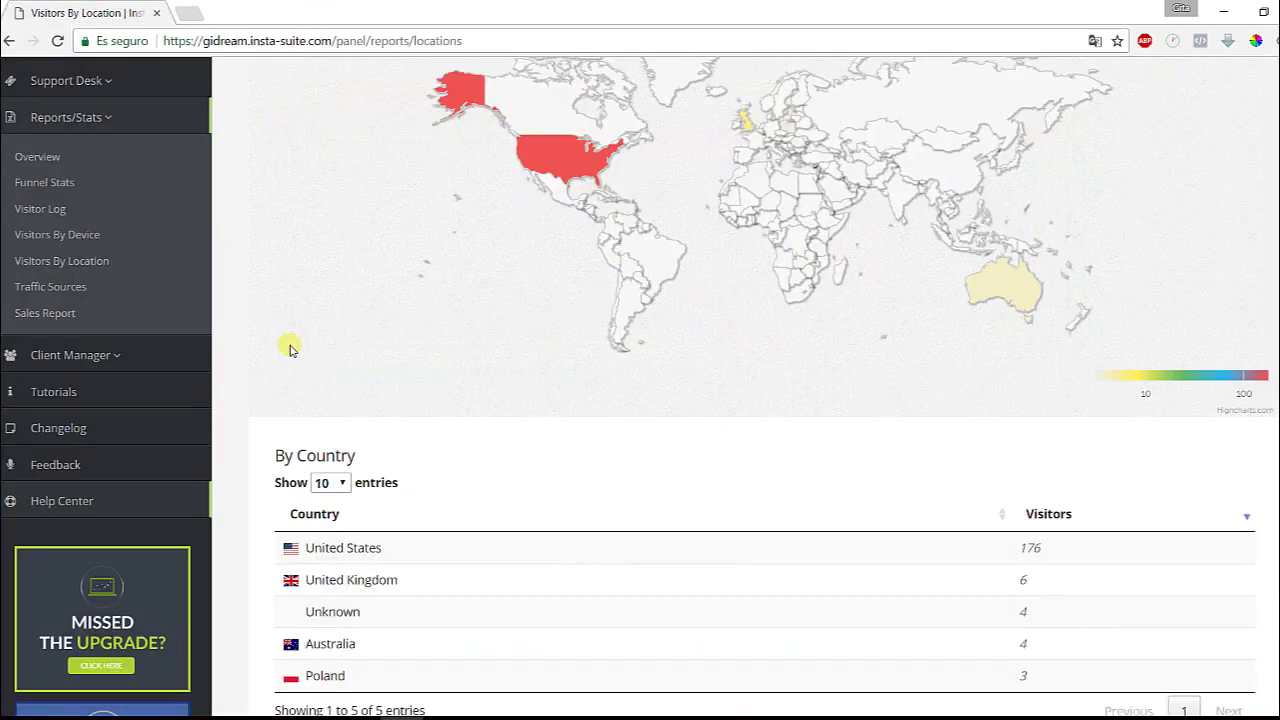
Return to the Dashboard and review its six module cards together with the upgrade, Facebook group and bonus banners.
scroll(275, 340, "up", 3)
left_click(74, 124)
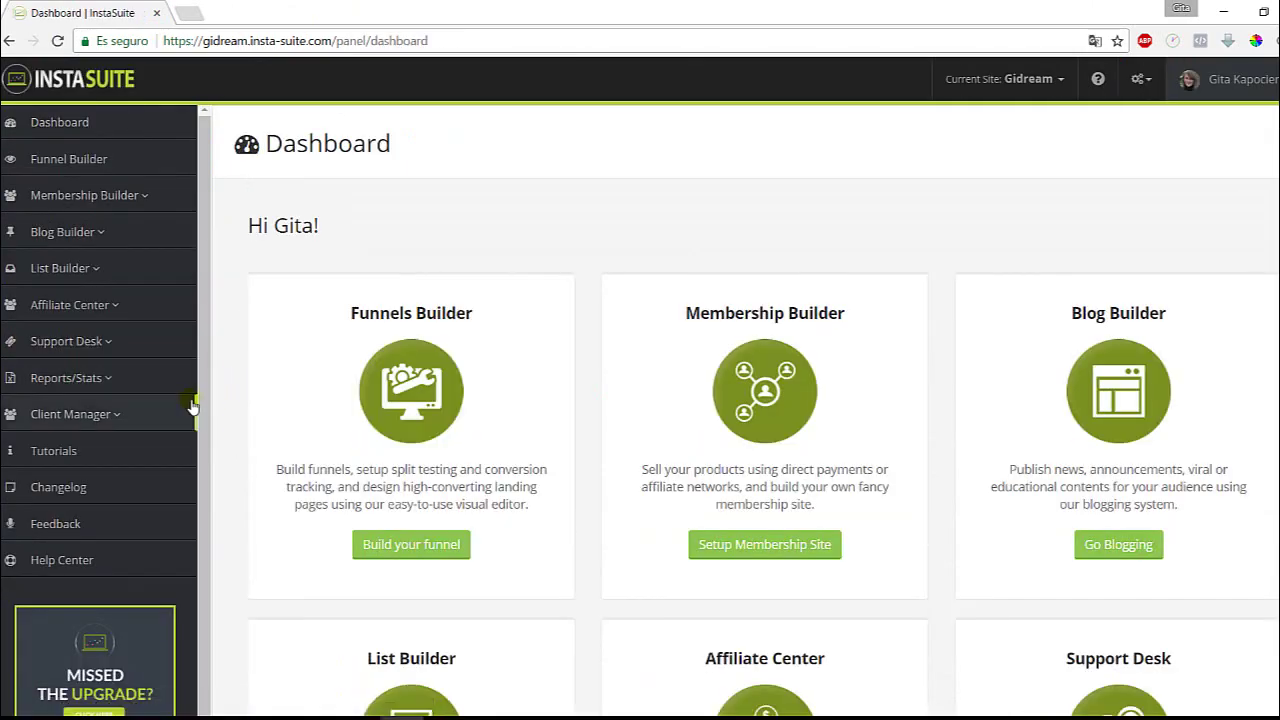
scroll(218, 402, "down", 1)
scroll(220, 400, "down", 3)
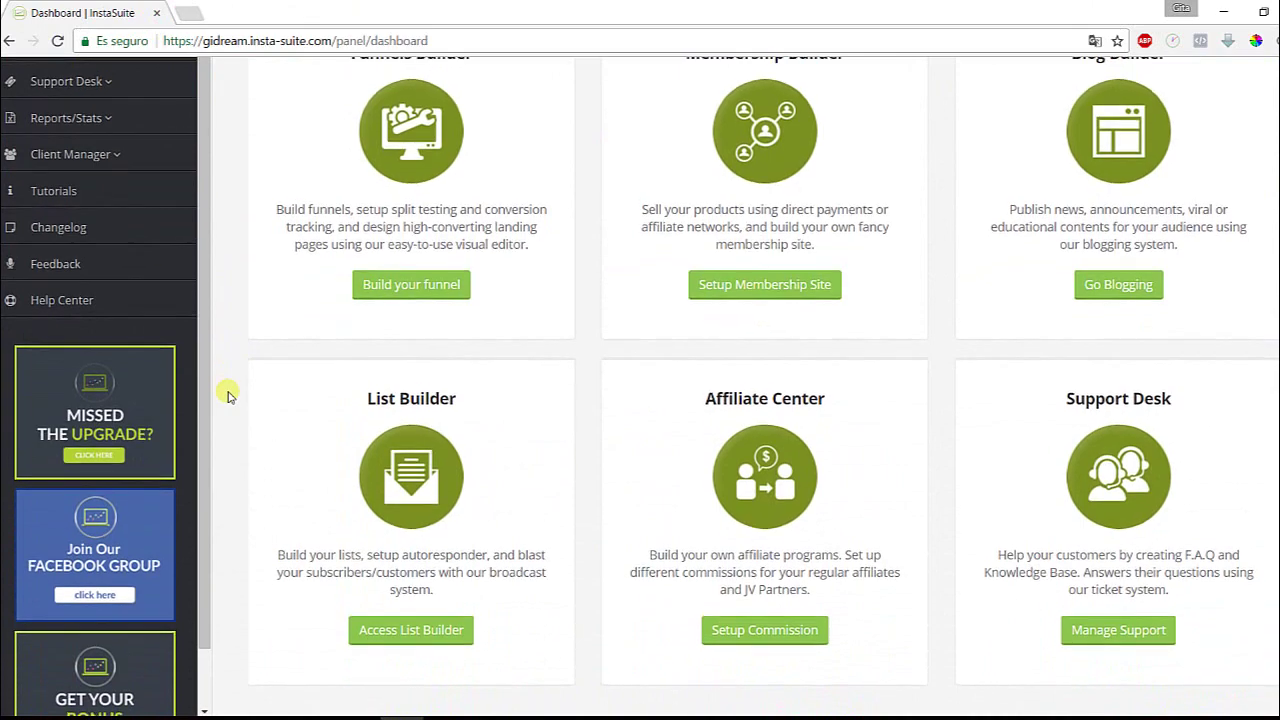
scroll(225, 396, "up", 3)
scroll(222, 388, "down", 3)
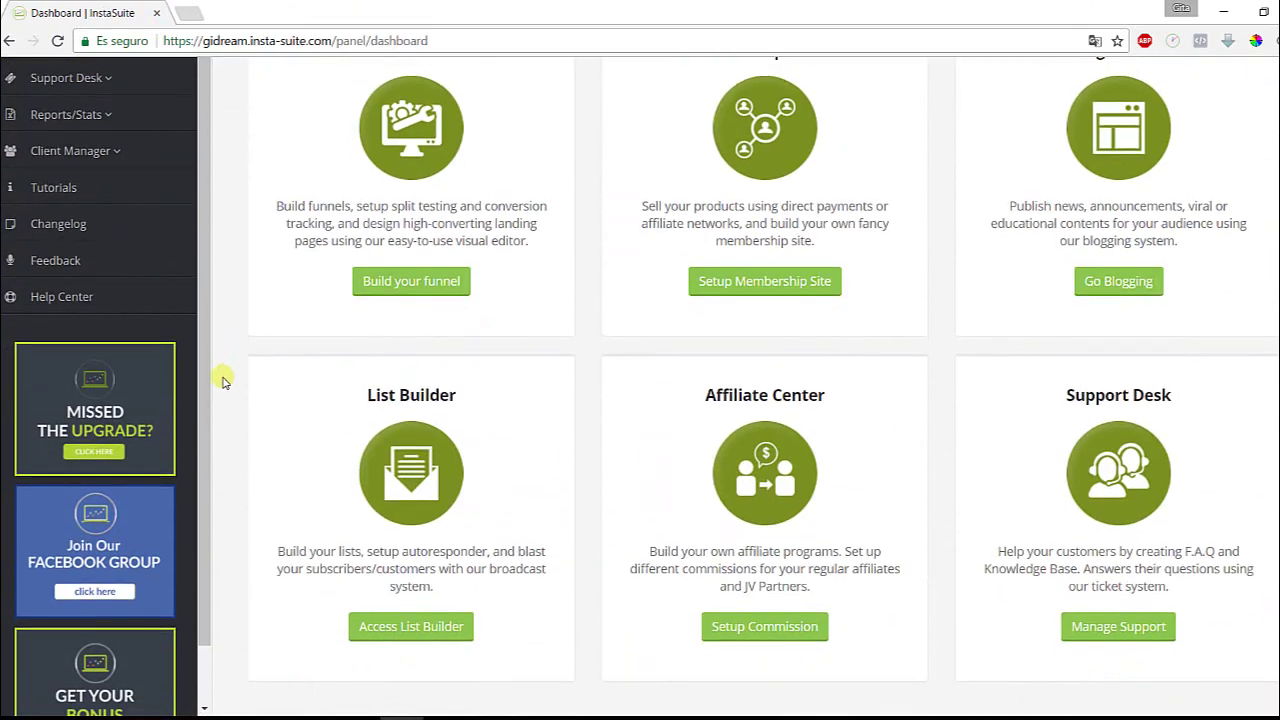
scroll(194, 229, "down", 2)
scroll(214, 294, "up", 5)
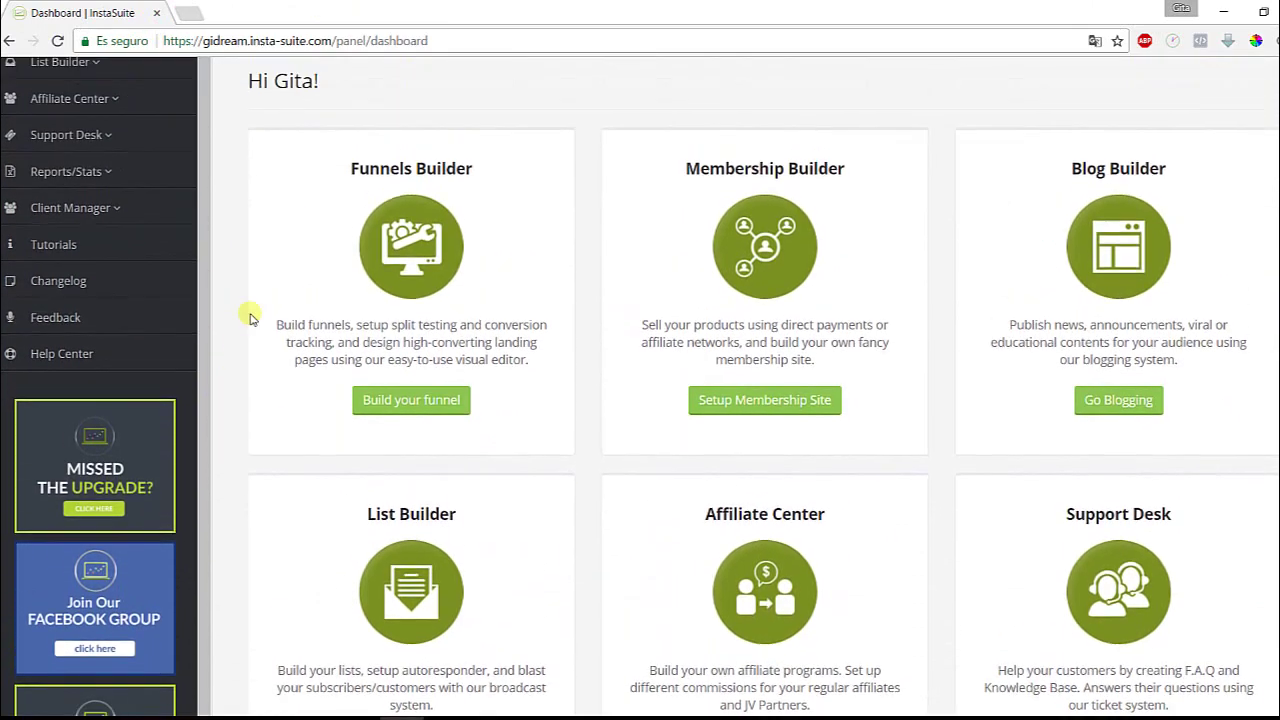
scroll(250, 318, "down", 3)
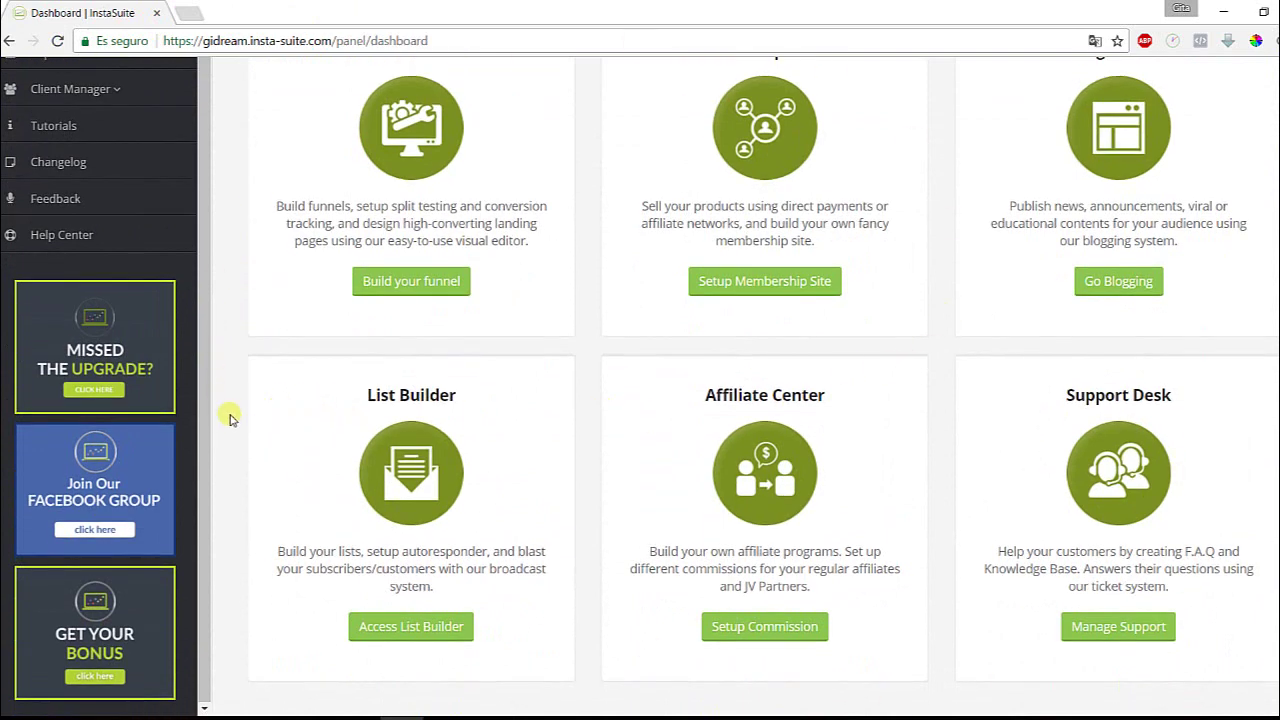
scroll(229, 418, "up", 3)
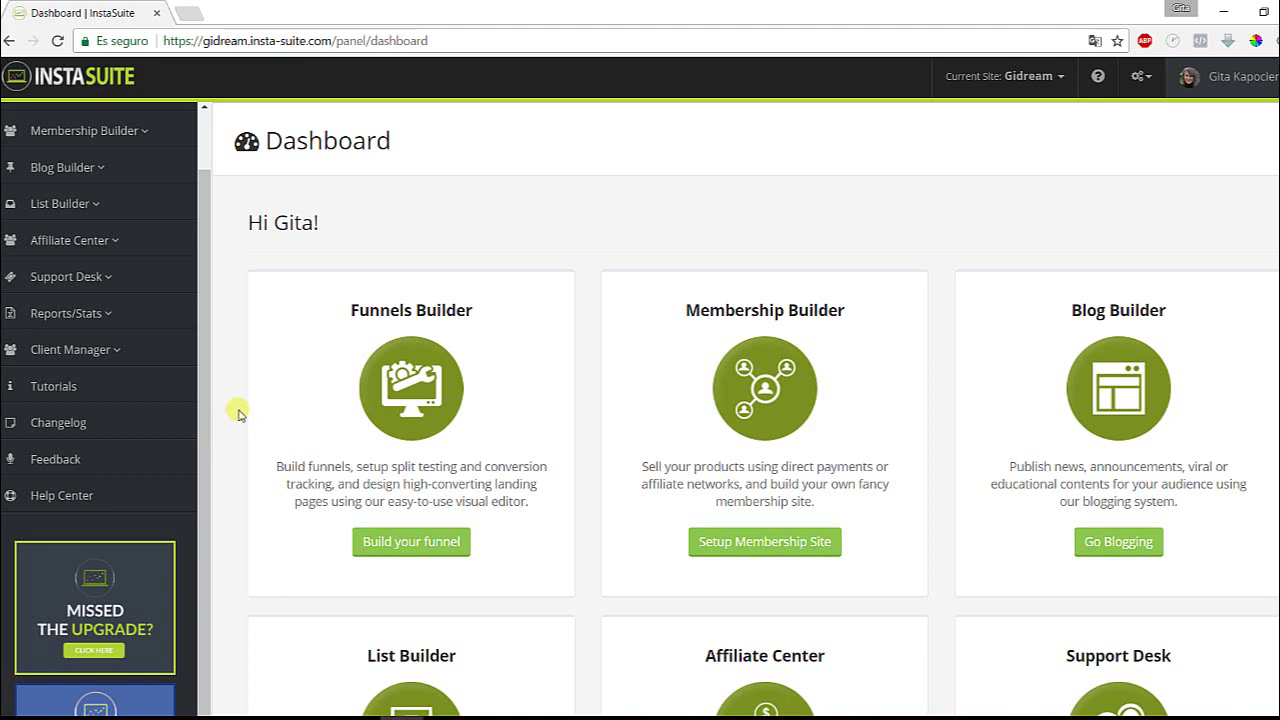
scroll(576, 250, "down", 2)
scroll(576, 250, "down", 2)
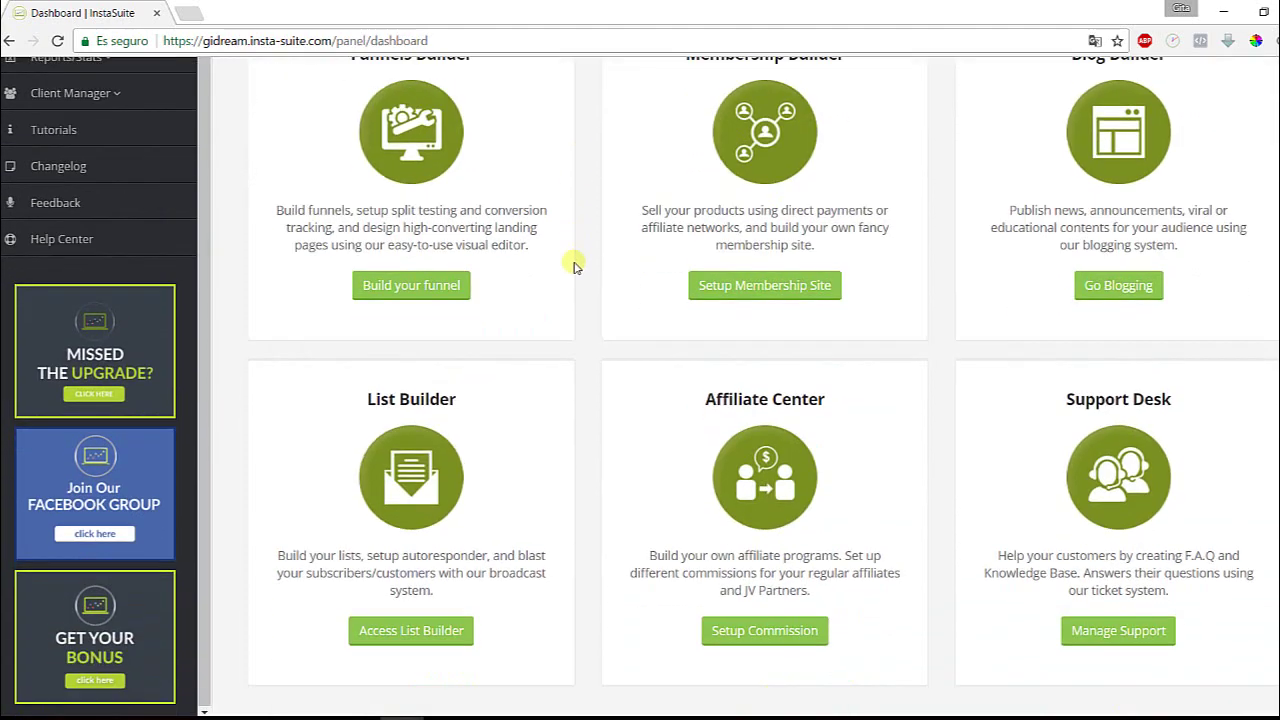
scroll(590, 262, "up", 4)
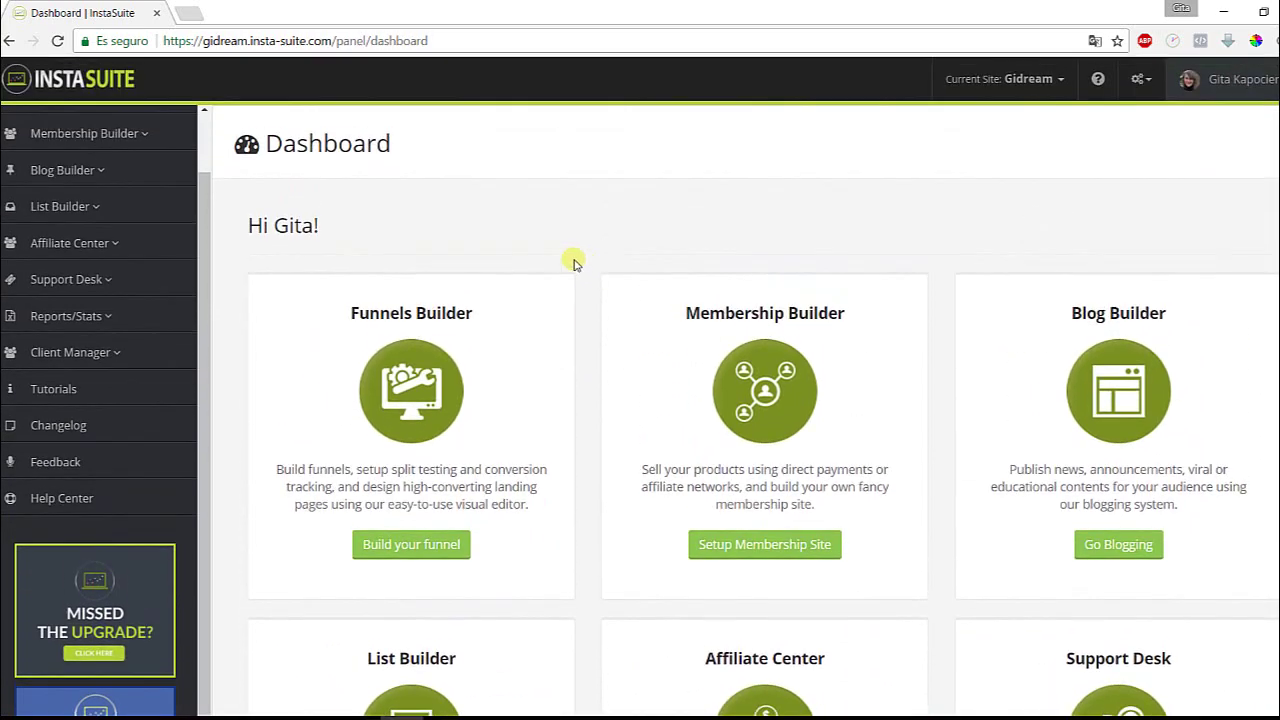
scroll(576, 258, "down", 3)
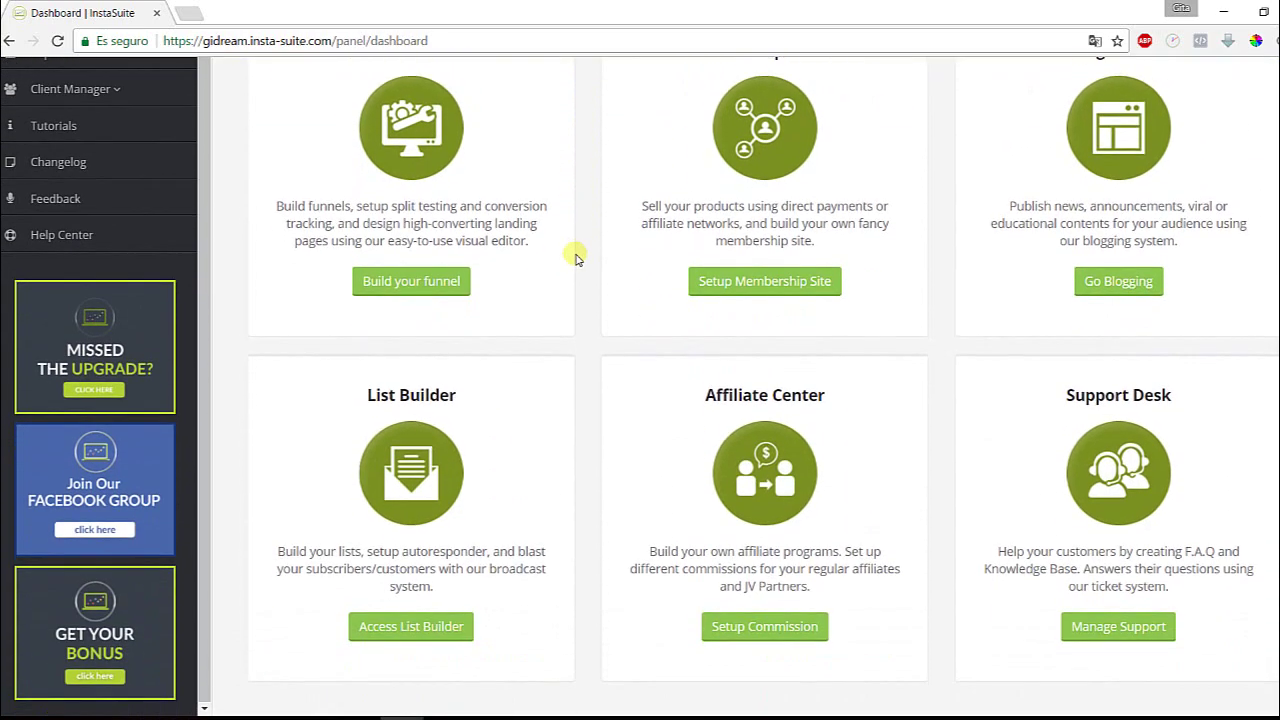
scroll(576, 258, "up", 3)
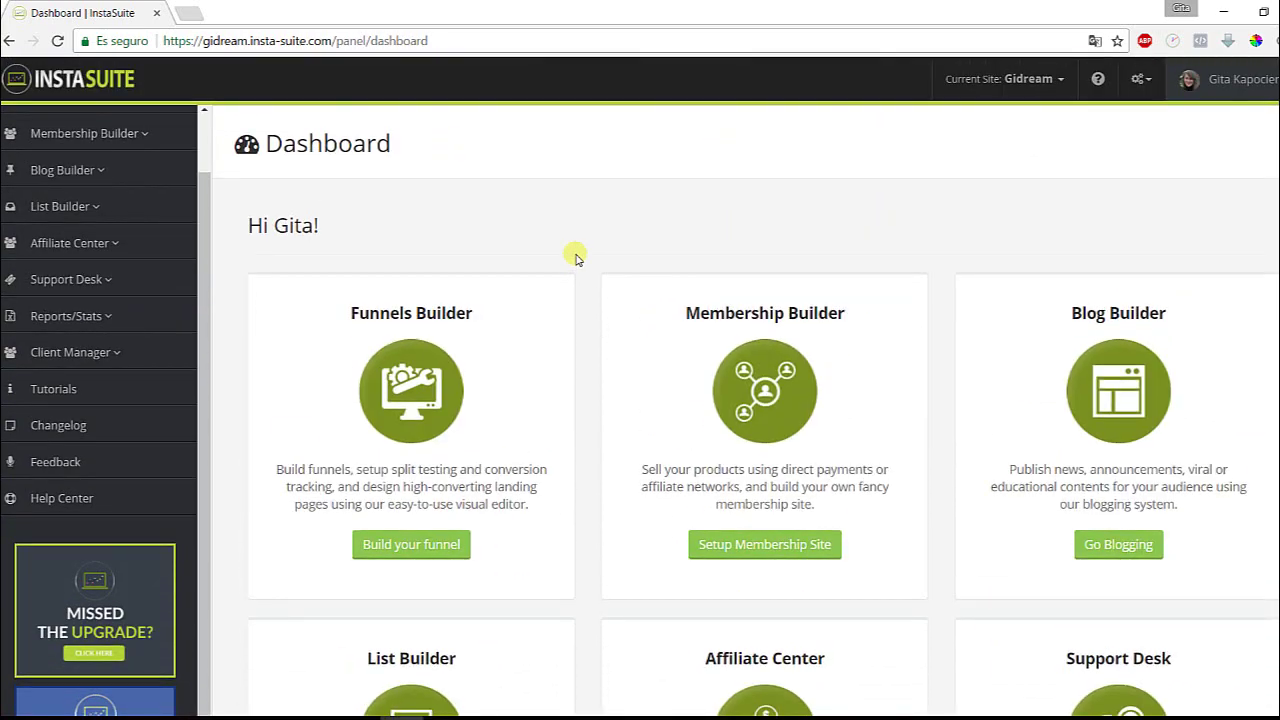